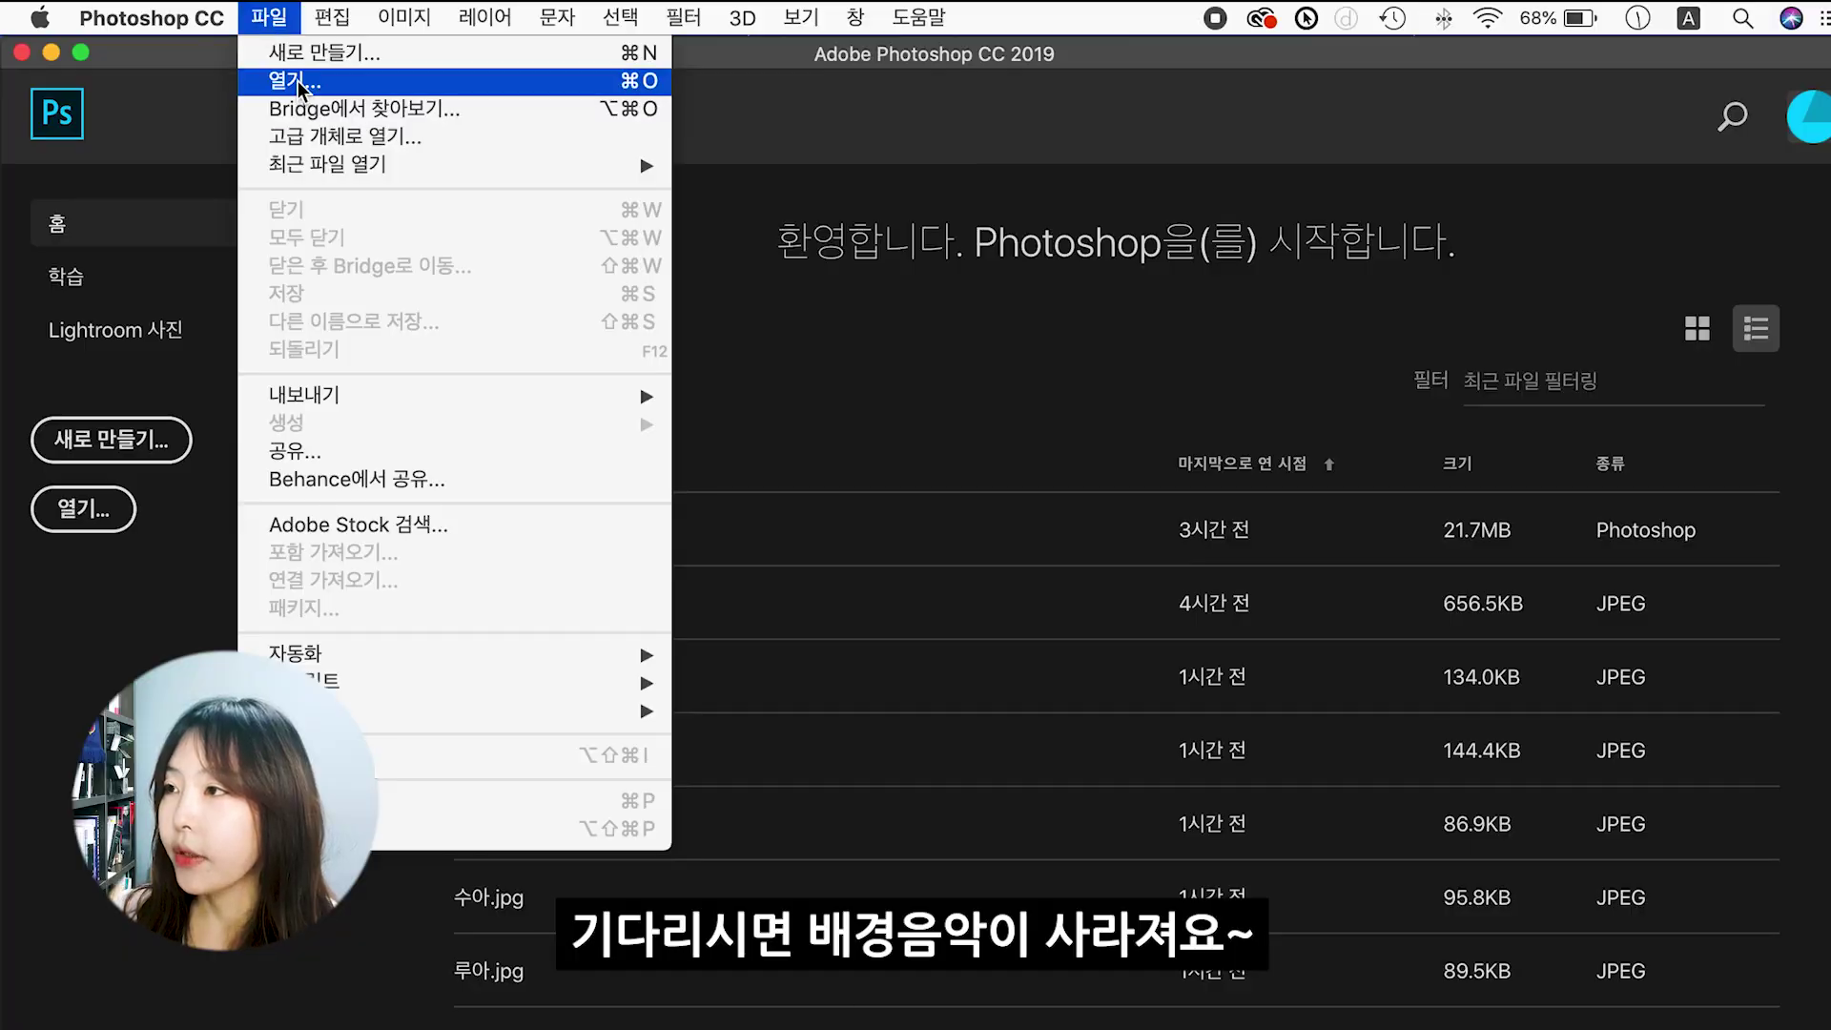
Open the image 호빗작업.jpg from the 데스크탑 folder.
{"action": "left_click", "coordinate": [299, 84]}
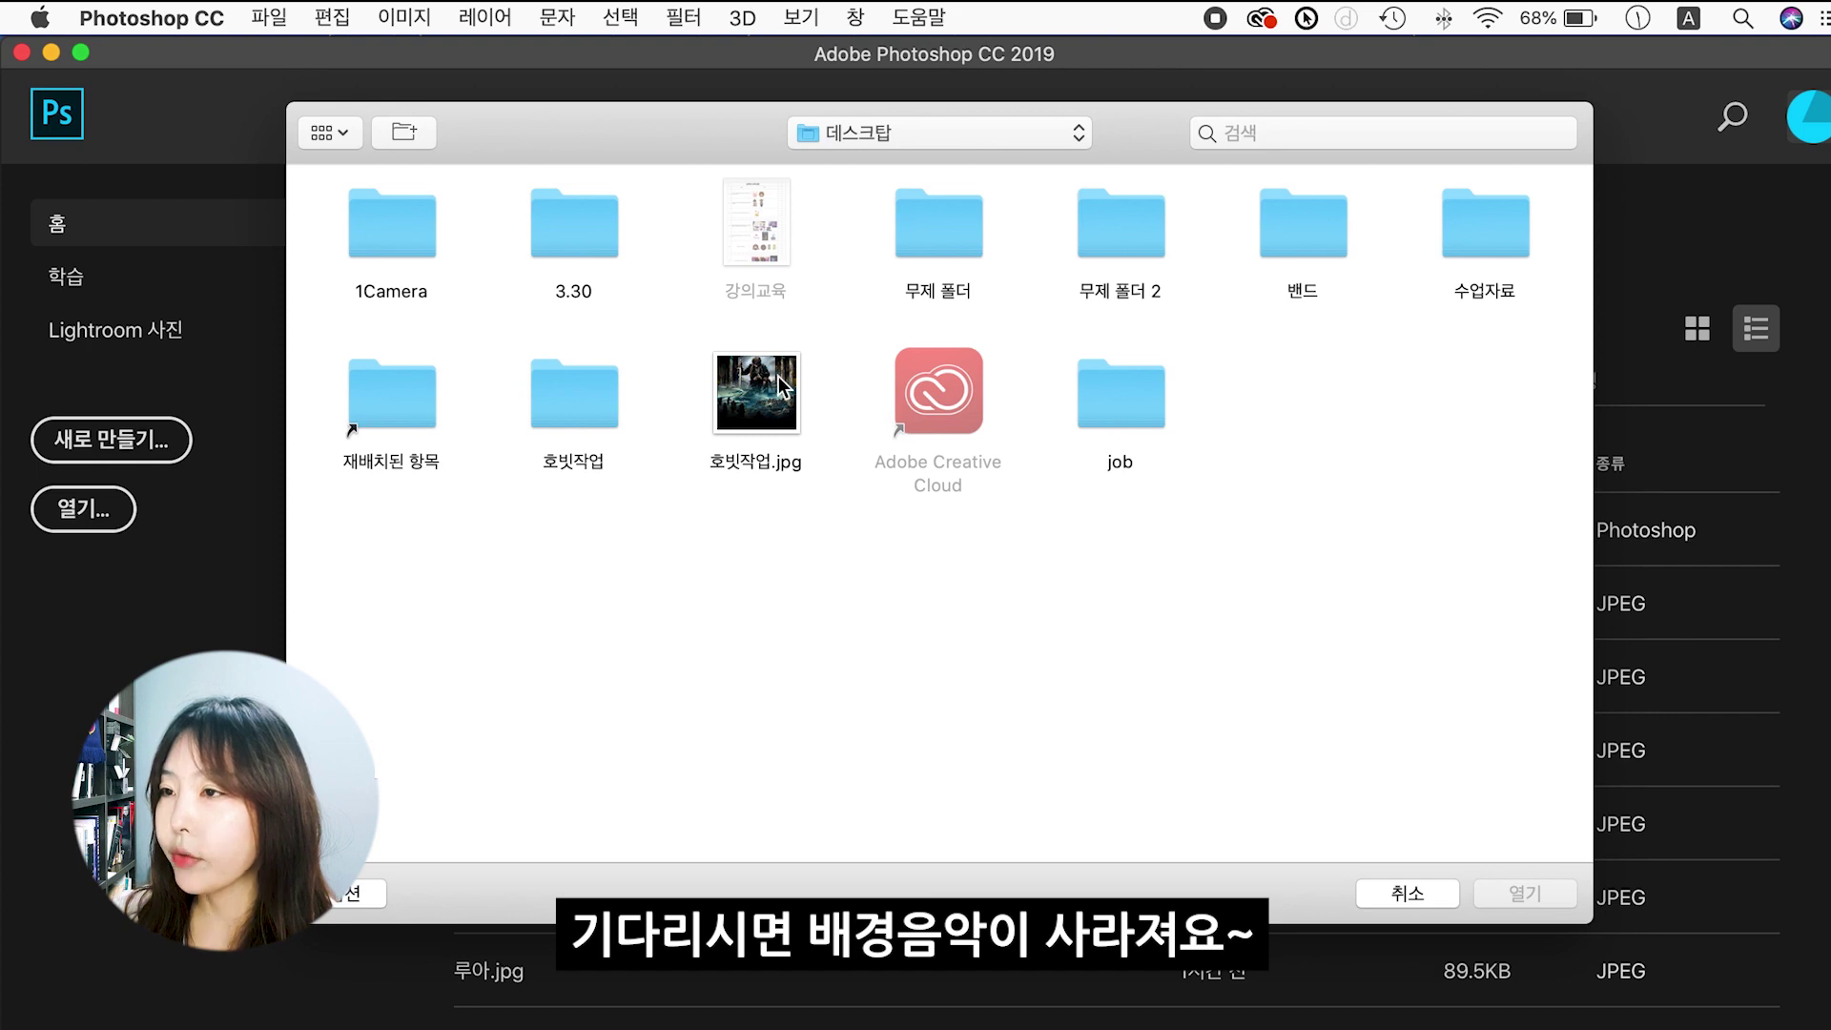
{"action": "left_click", "coordinate": [778, 376]}
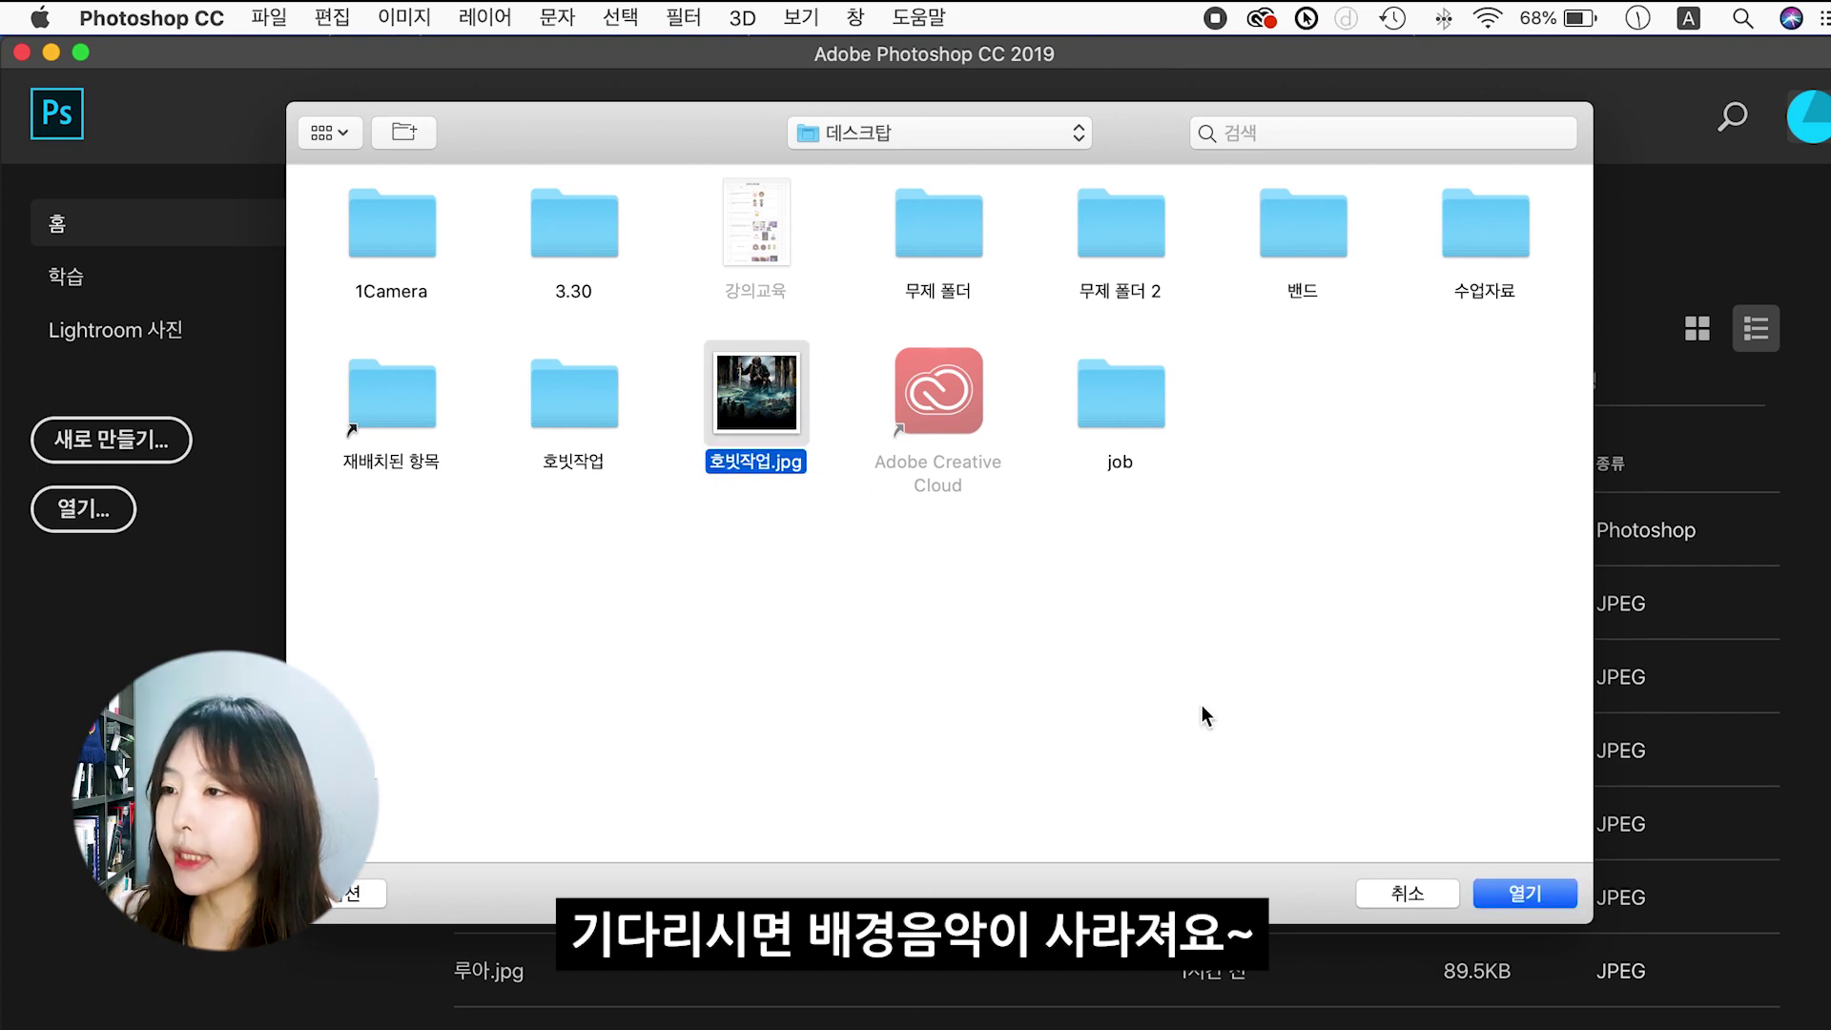
{"action": "left_click", "coordinate": [1514, 893]}
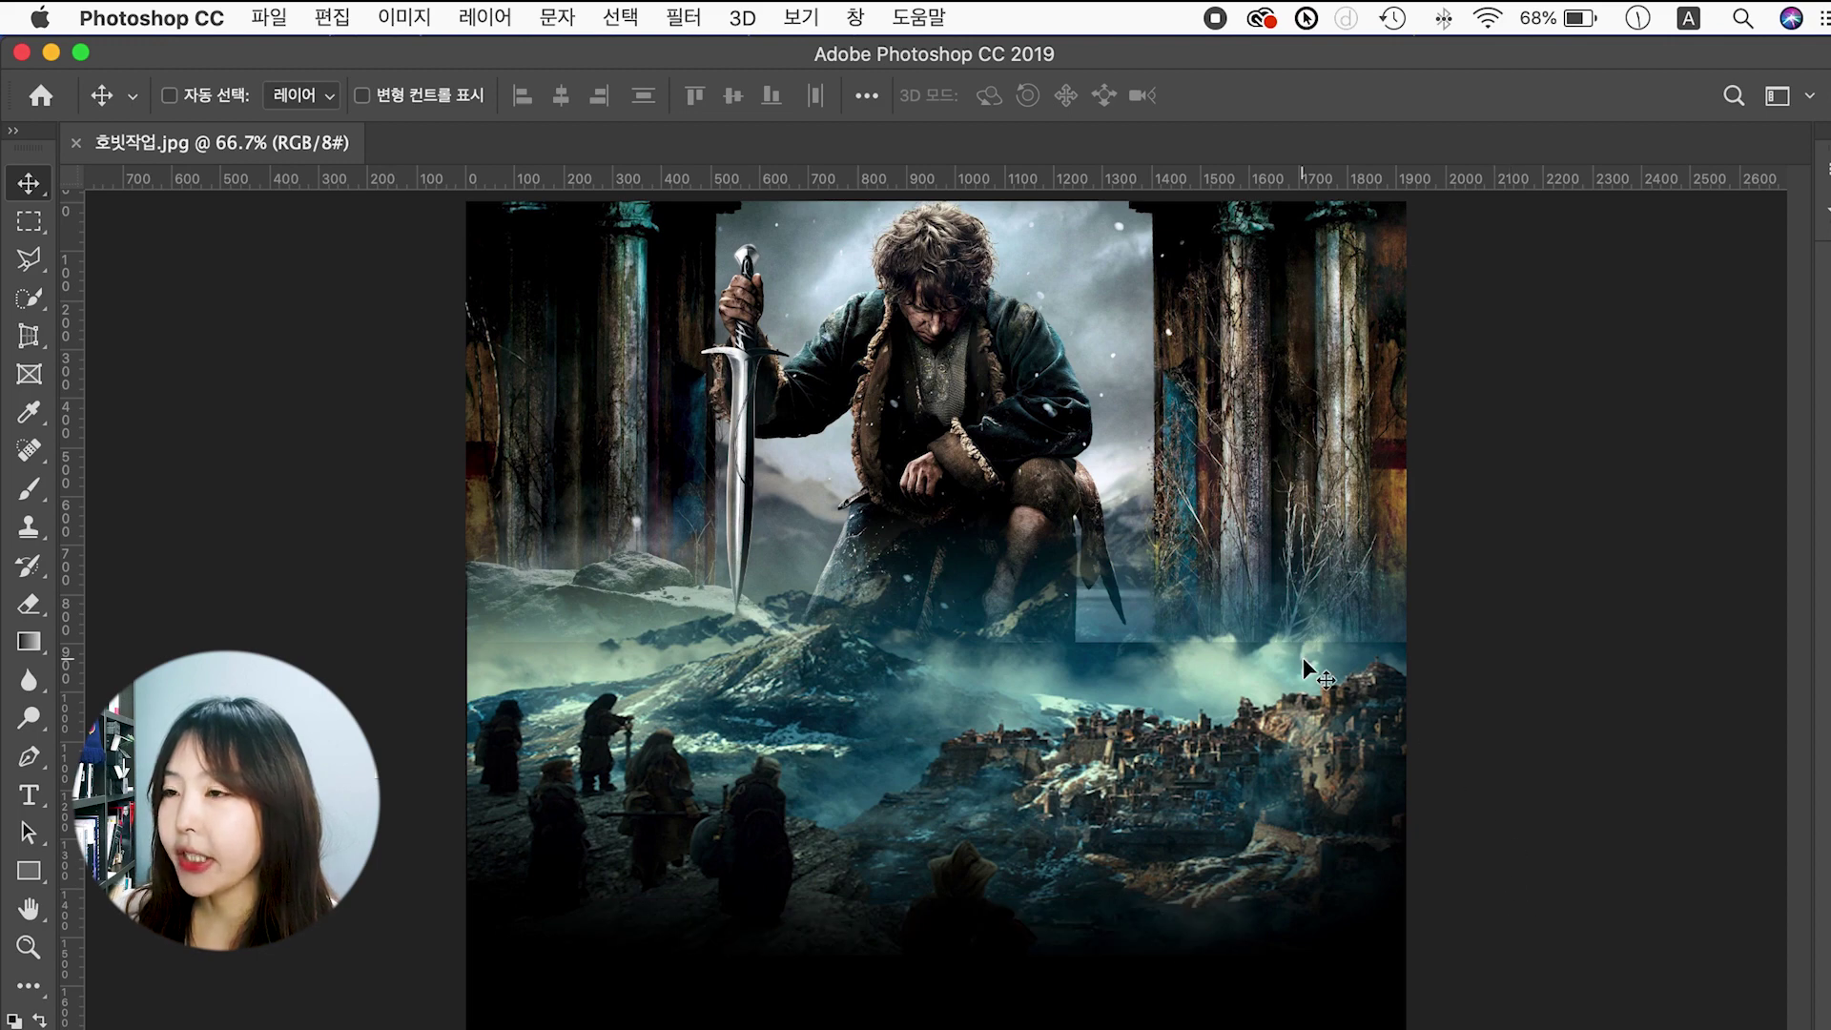
Show the Layers (레이어) and History (작업 내역) panels and place History directly below Layers.
{"action": "left_click", "coordinate": [855, 17]}
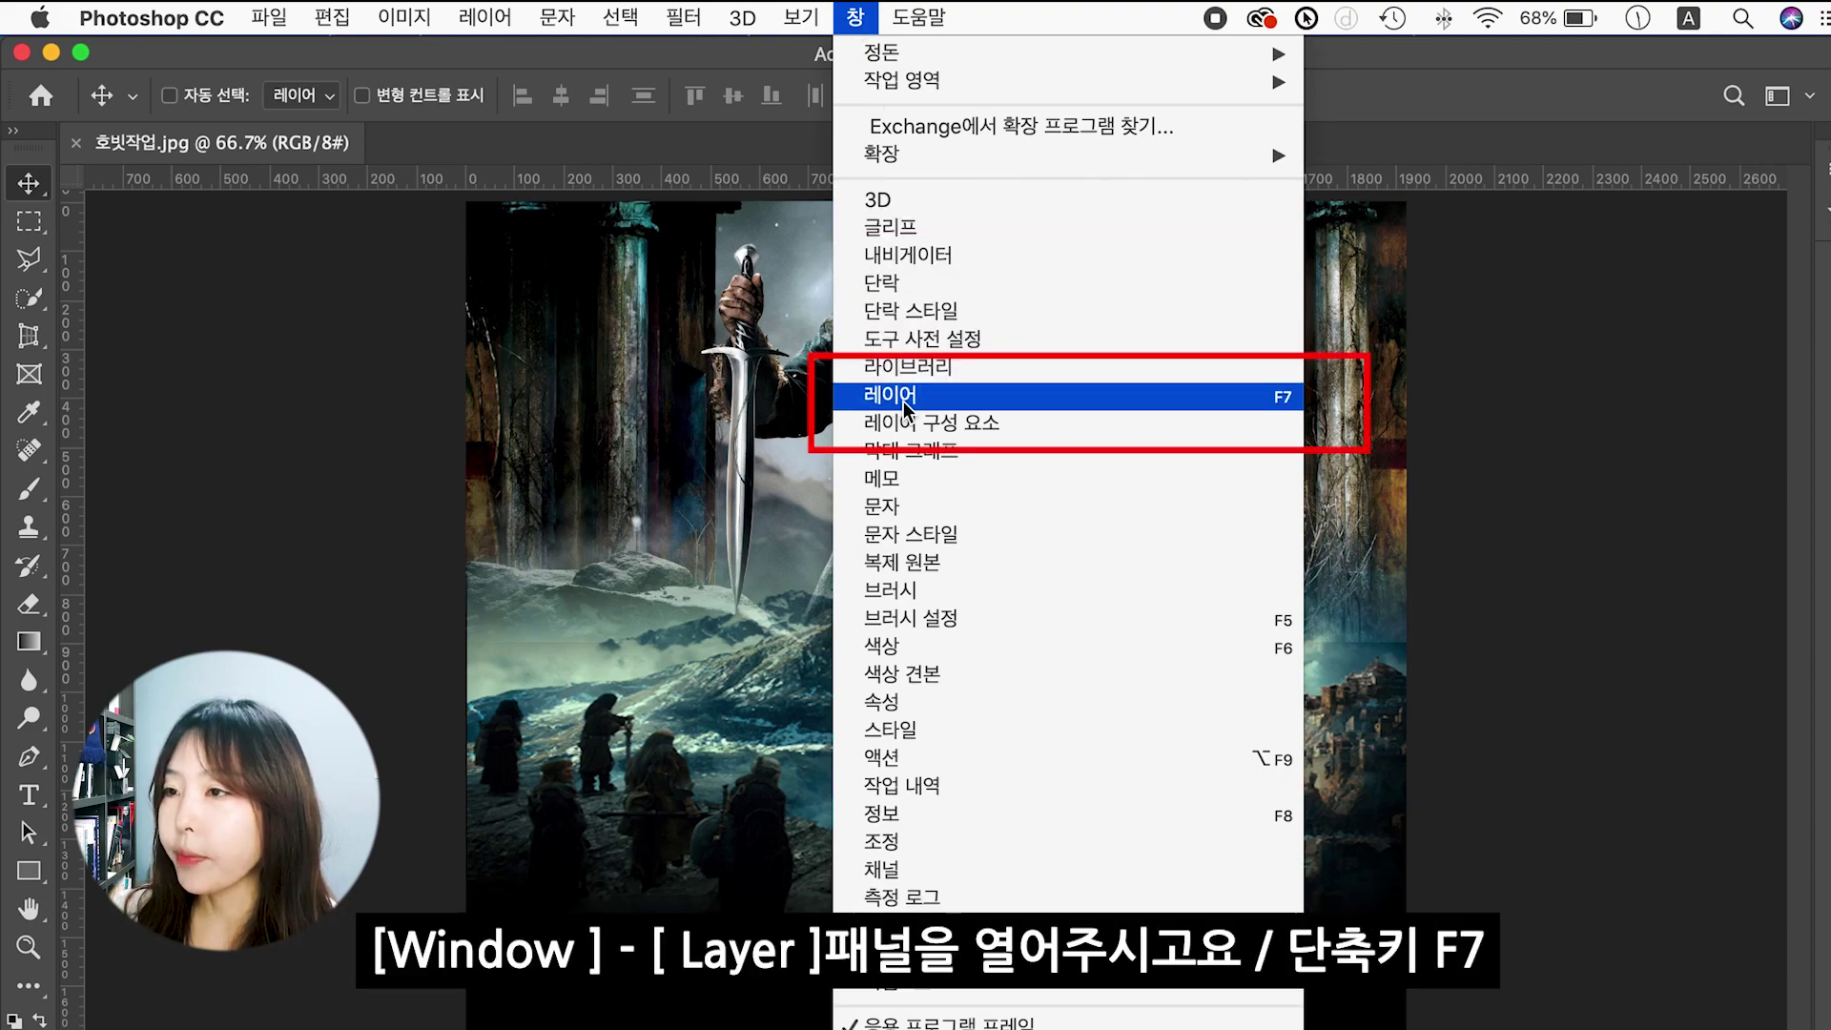
{"action": "left_click", "coordinate": [938, 399]}
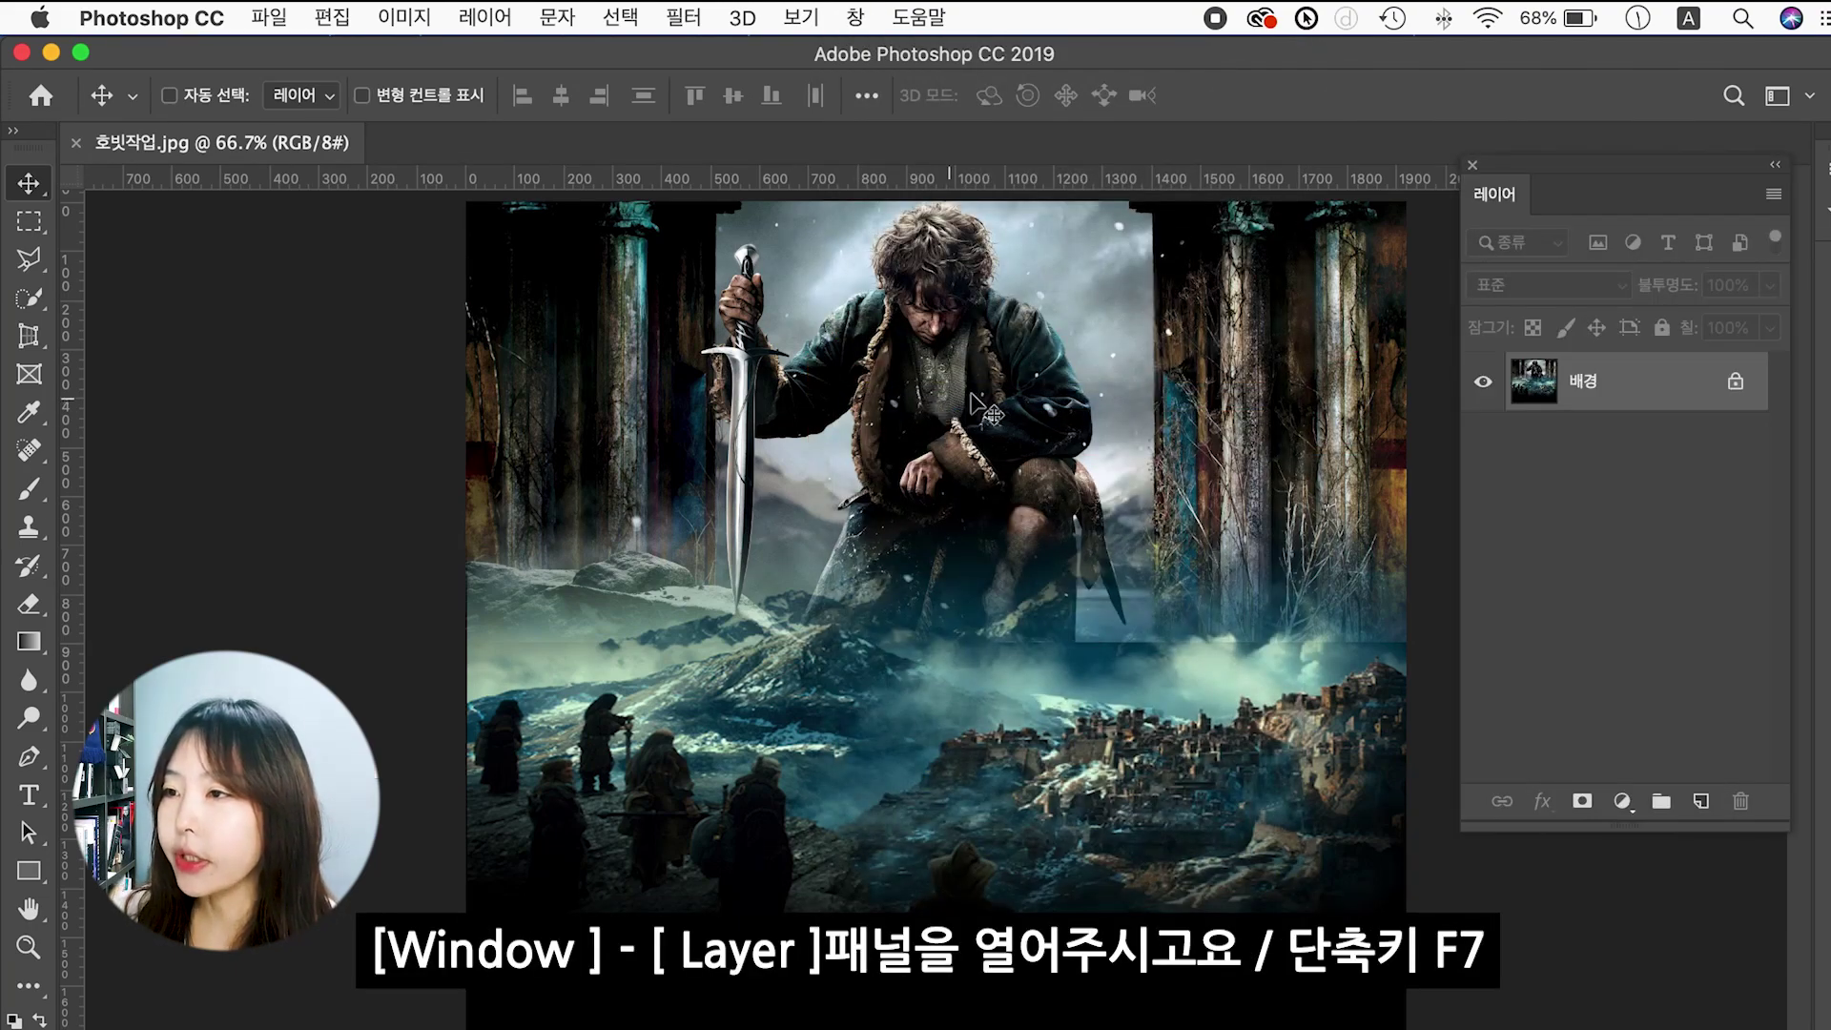
{"action": "left_click", "coordinate": [838, 15]}
{"action": "left_click", "coordinate": [955, 786]}
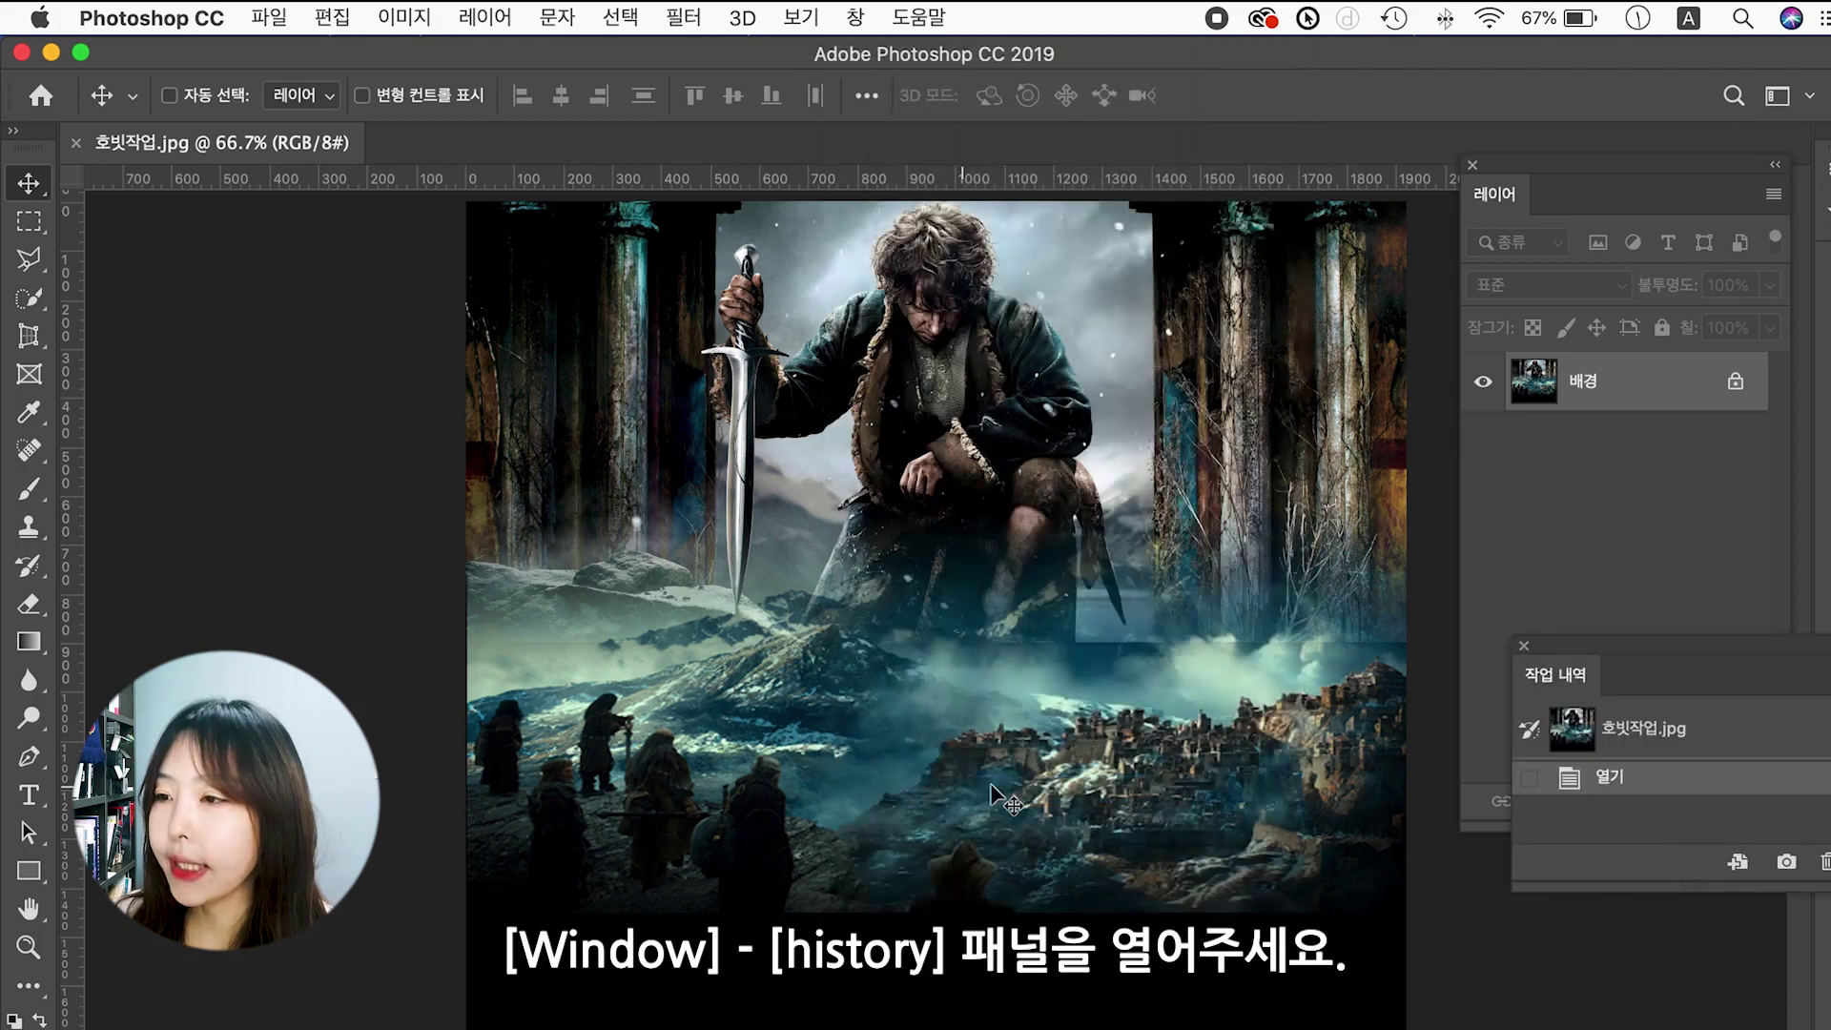
{"action": "left_click_drag", "start_coordinate": [1669, 650], "coordinate": [1599, 860]}
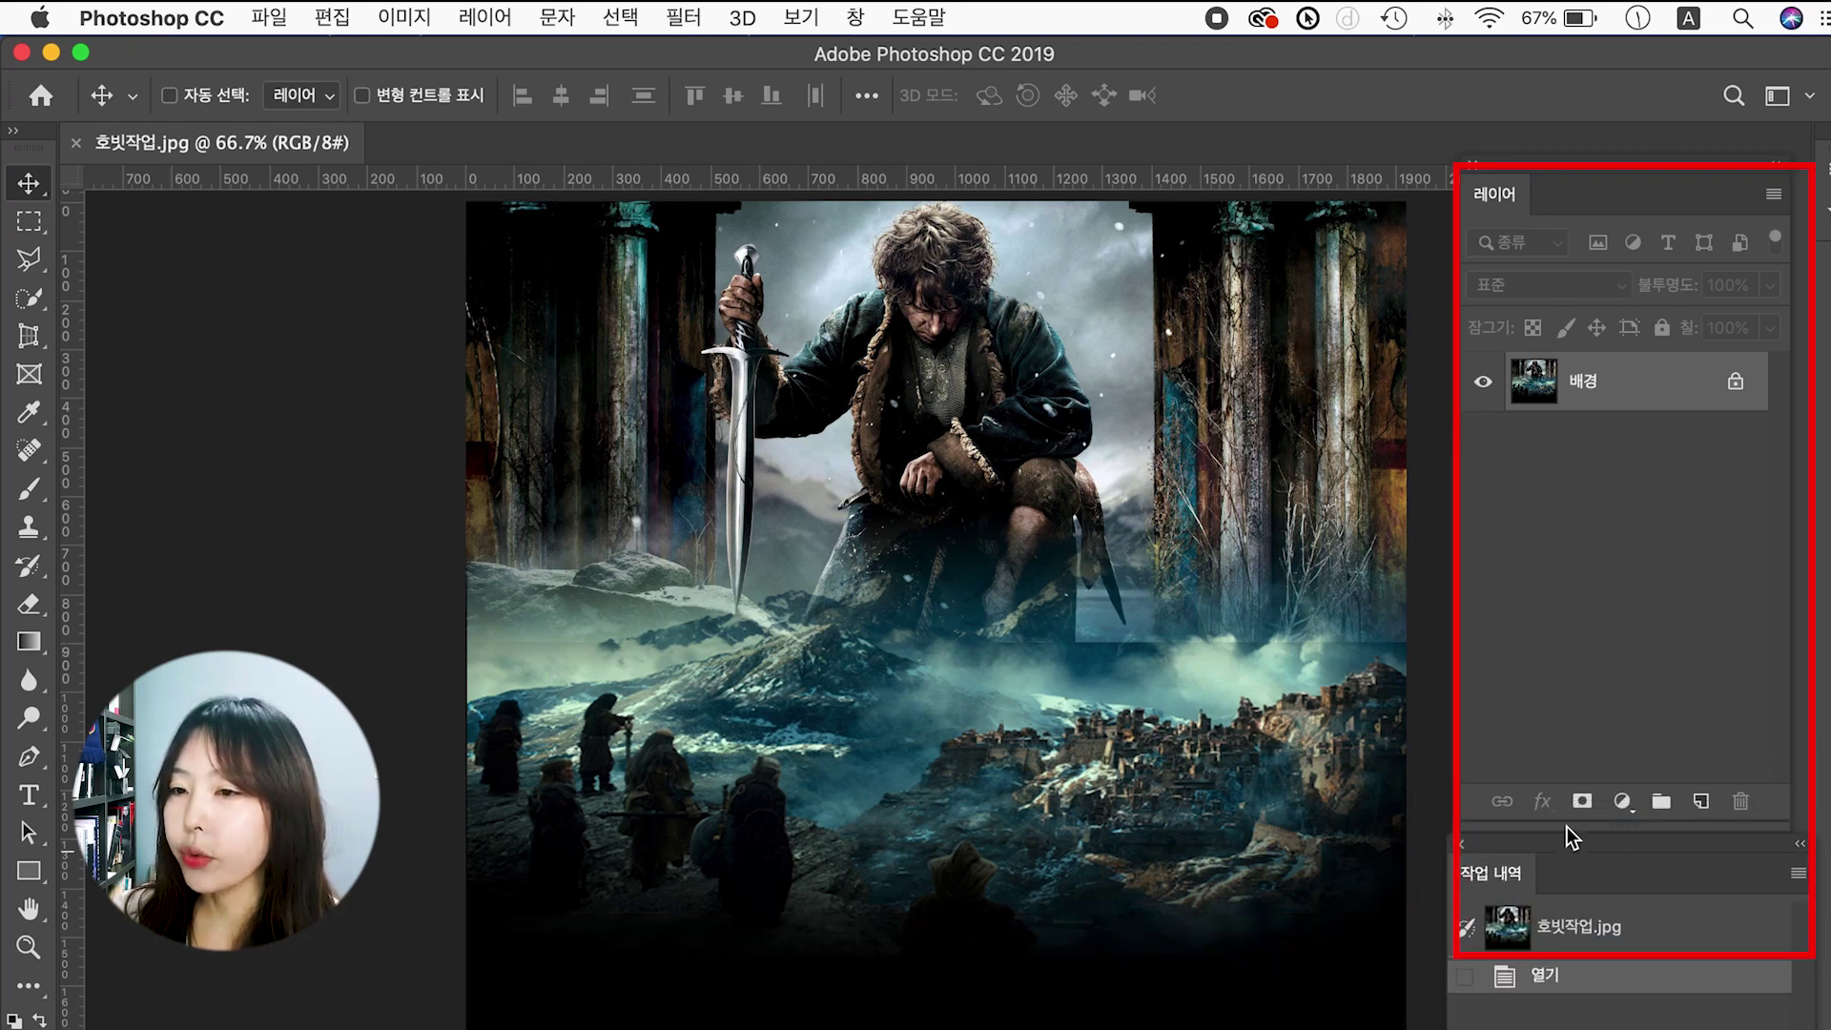
Set up the Type tool with the Times New Roman font, Regular style and a 370 pt size.
{"action": "left_click", "coordinate": [31, 799]}
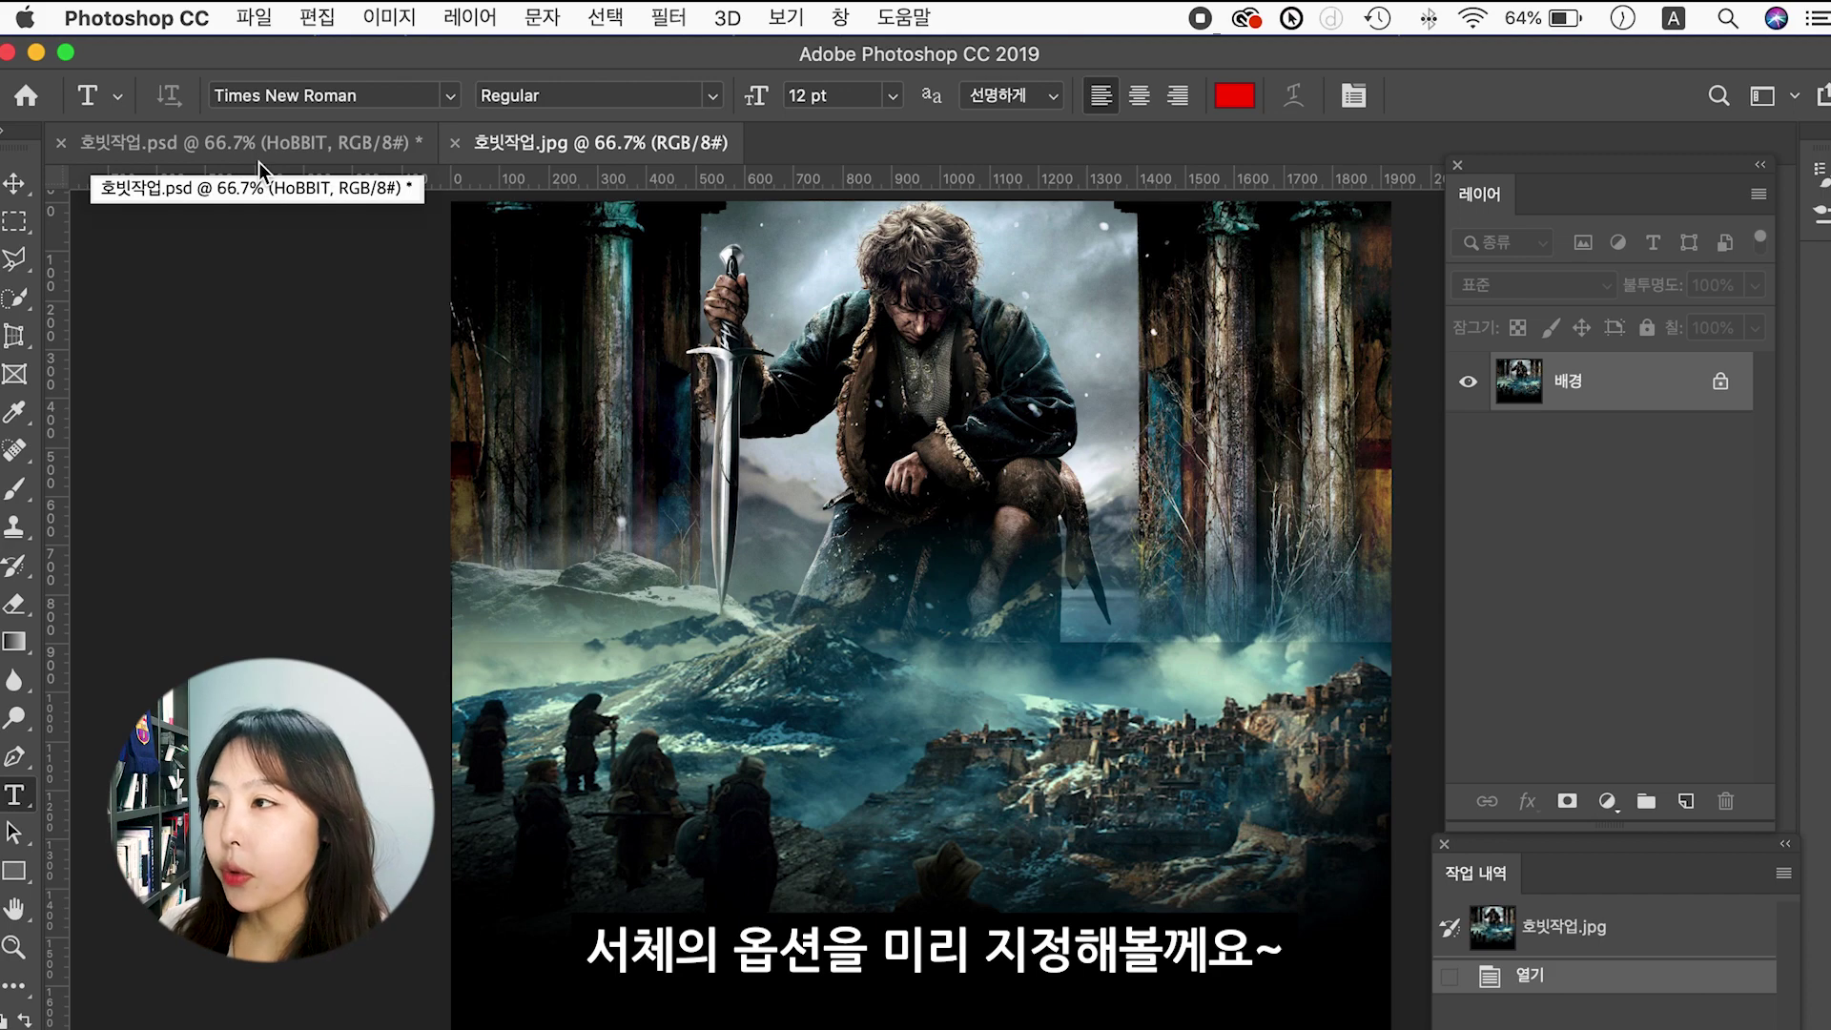
{"action": "left_click", "coordinate": [452, 97]}
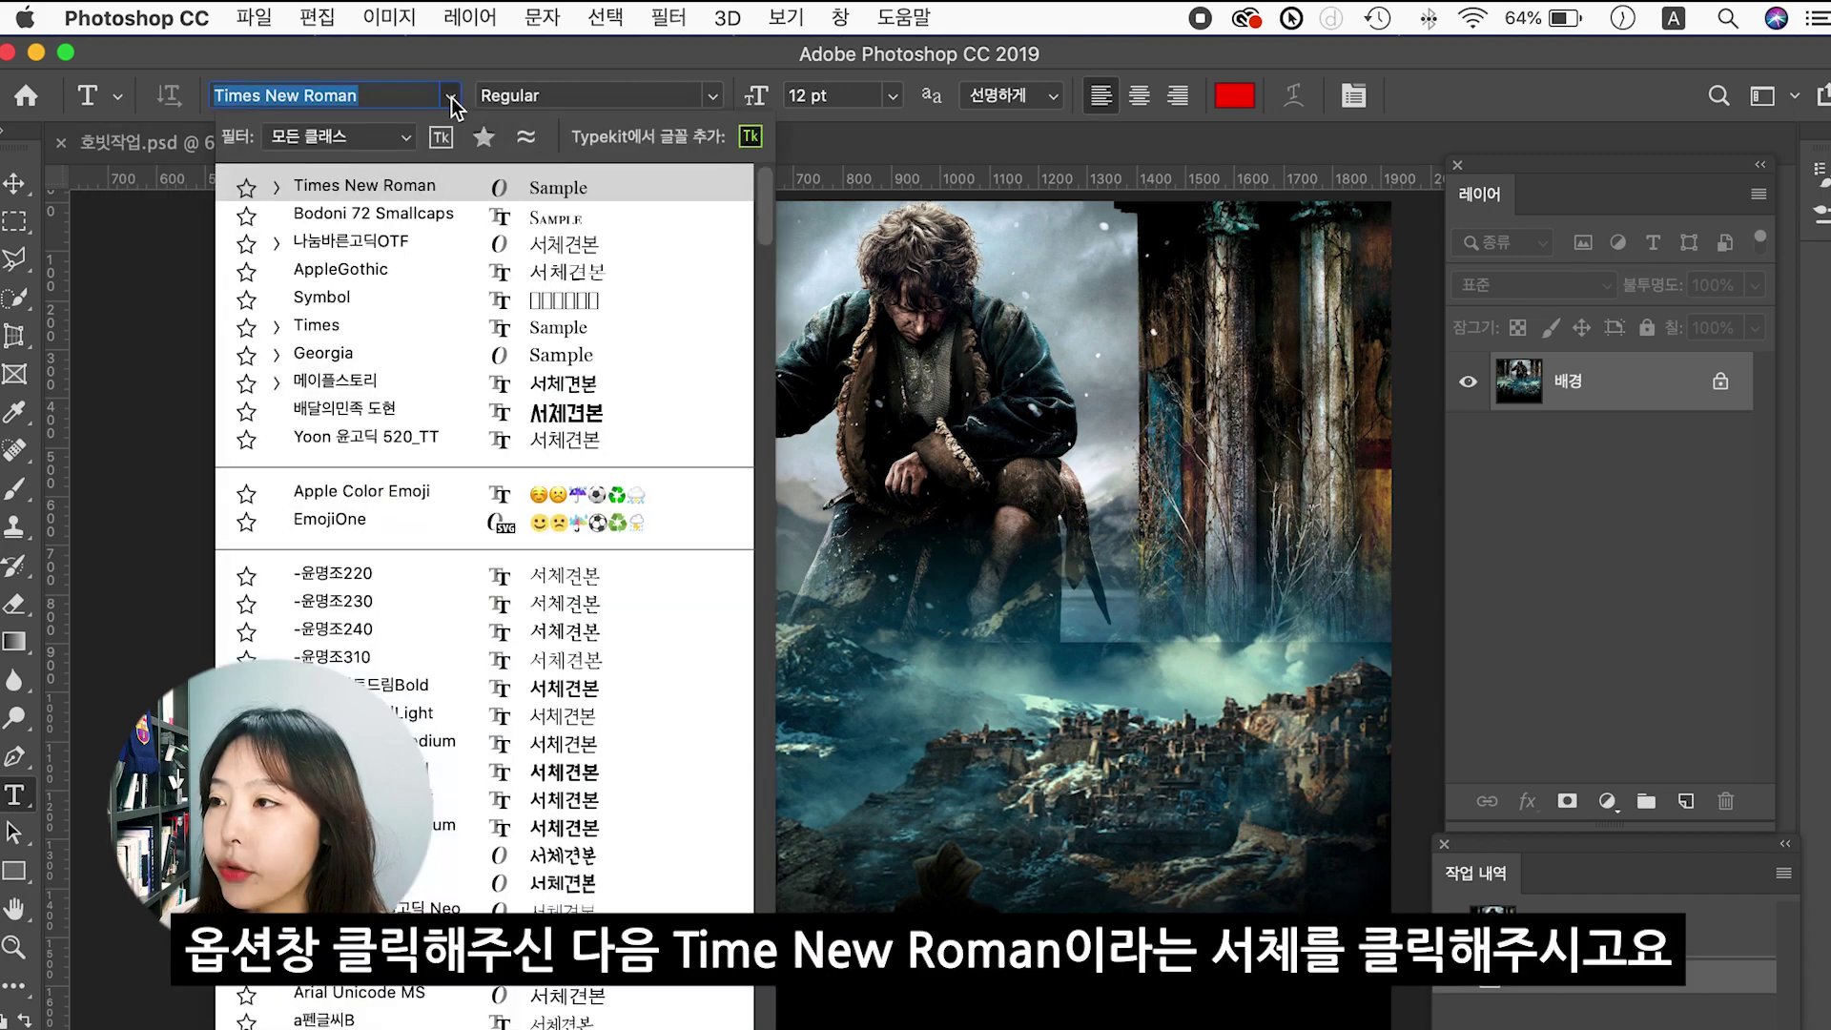
{"action": "left_click", "coordinate": [353, 187]}
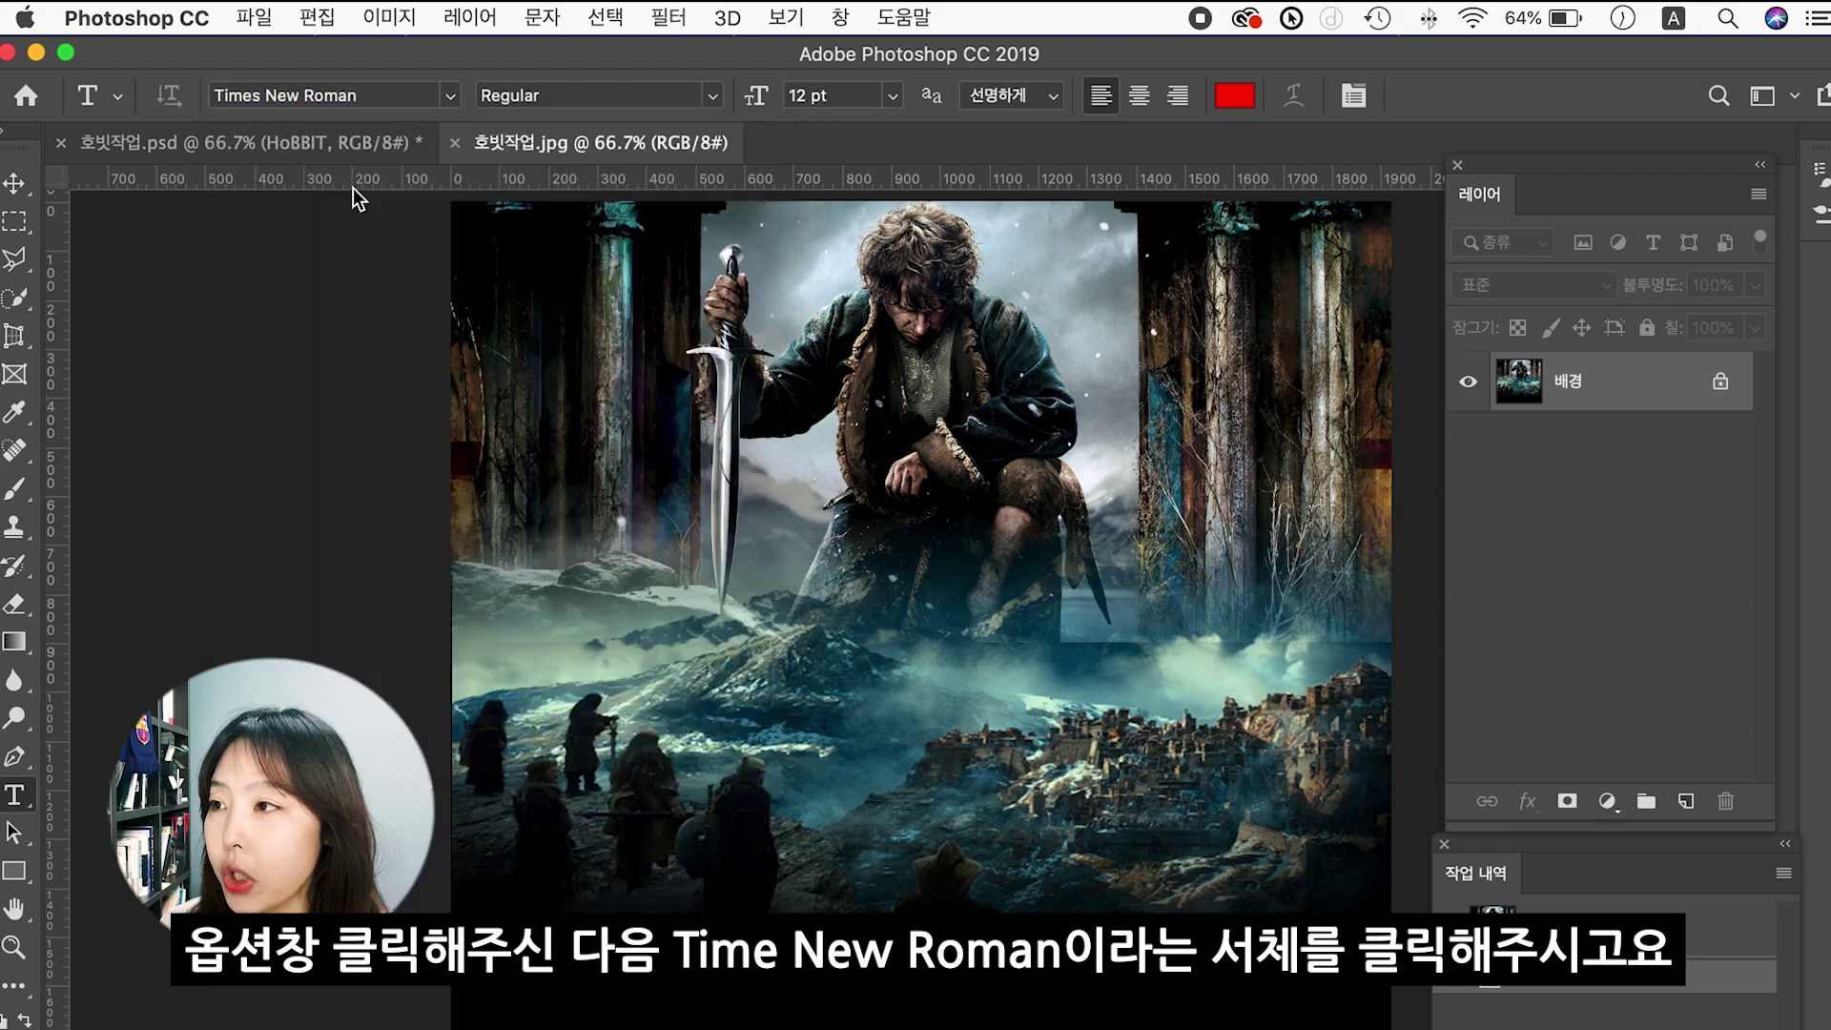
{"action": "left_click", "coordinate": [713, 97]}
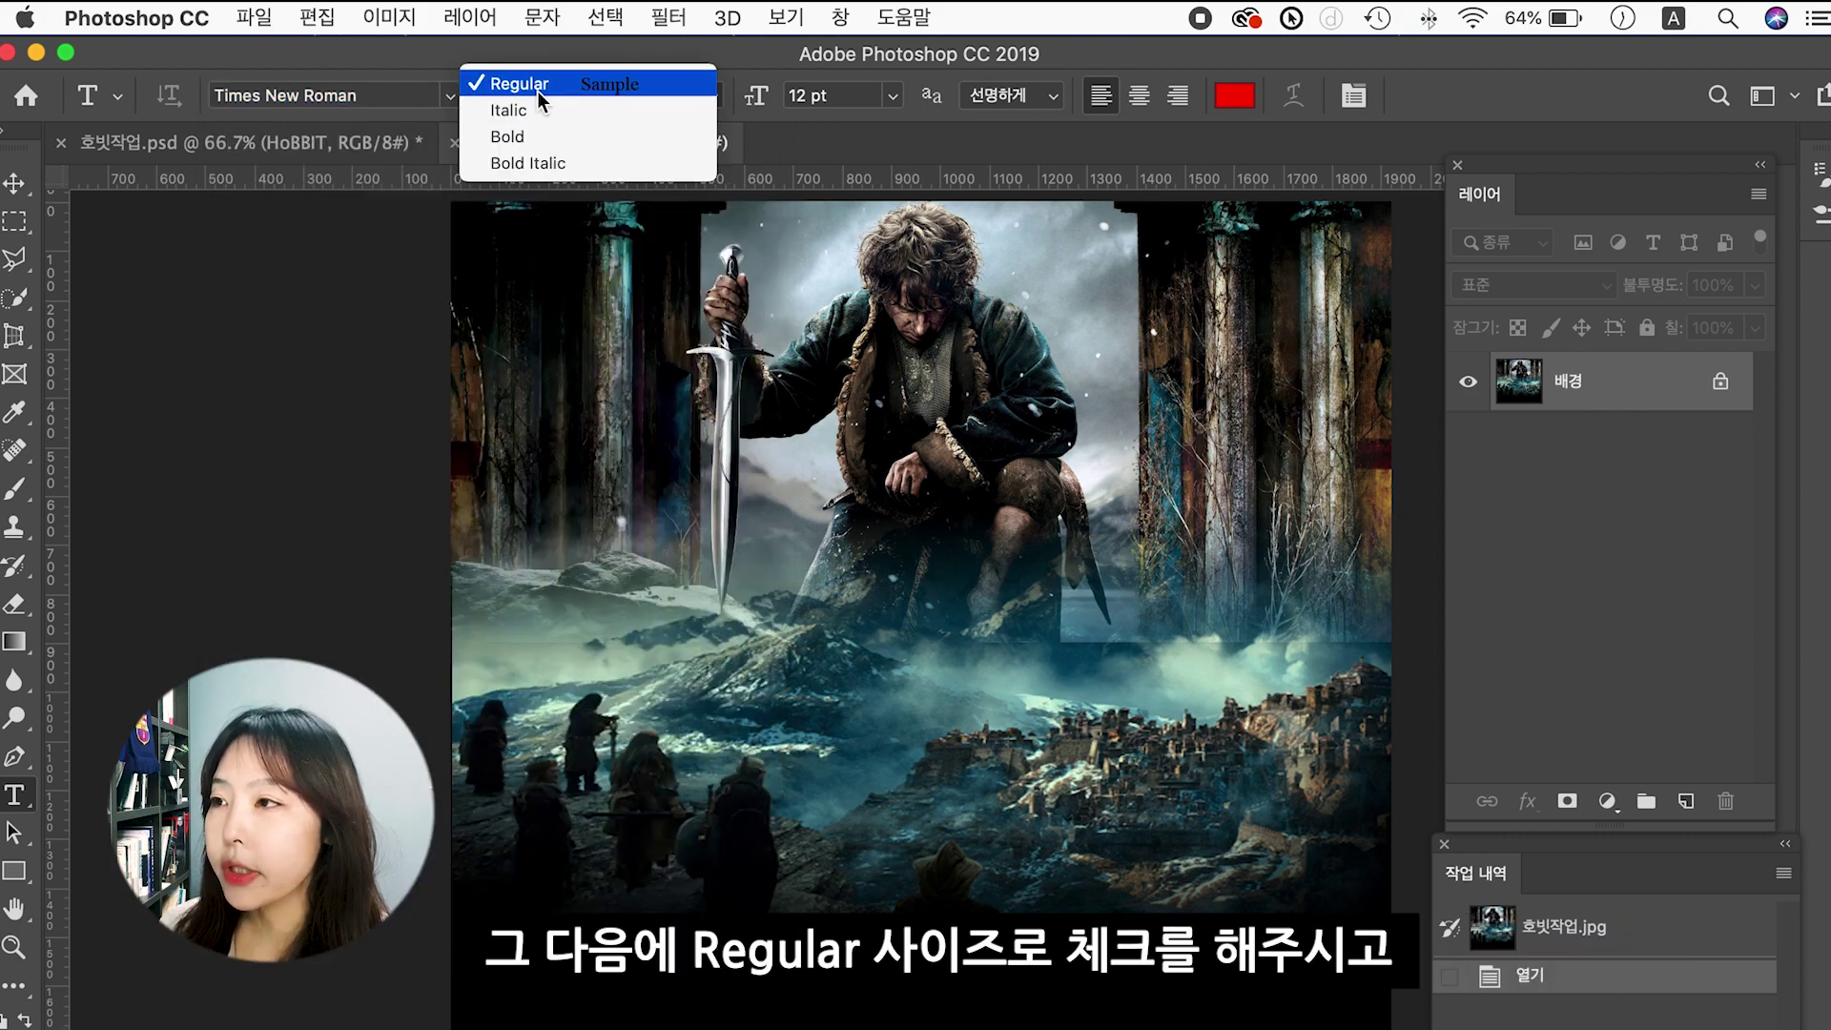
{"action": "left_click", "coordinate": [540, 89]}
{"action": "left_click", "coordinate": [892, 97]}
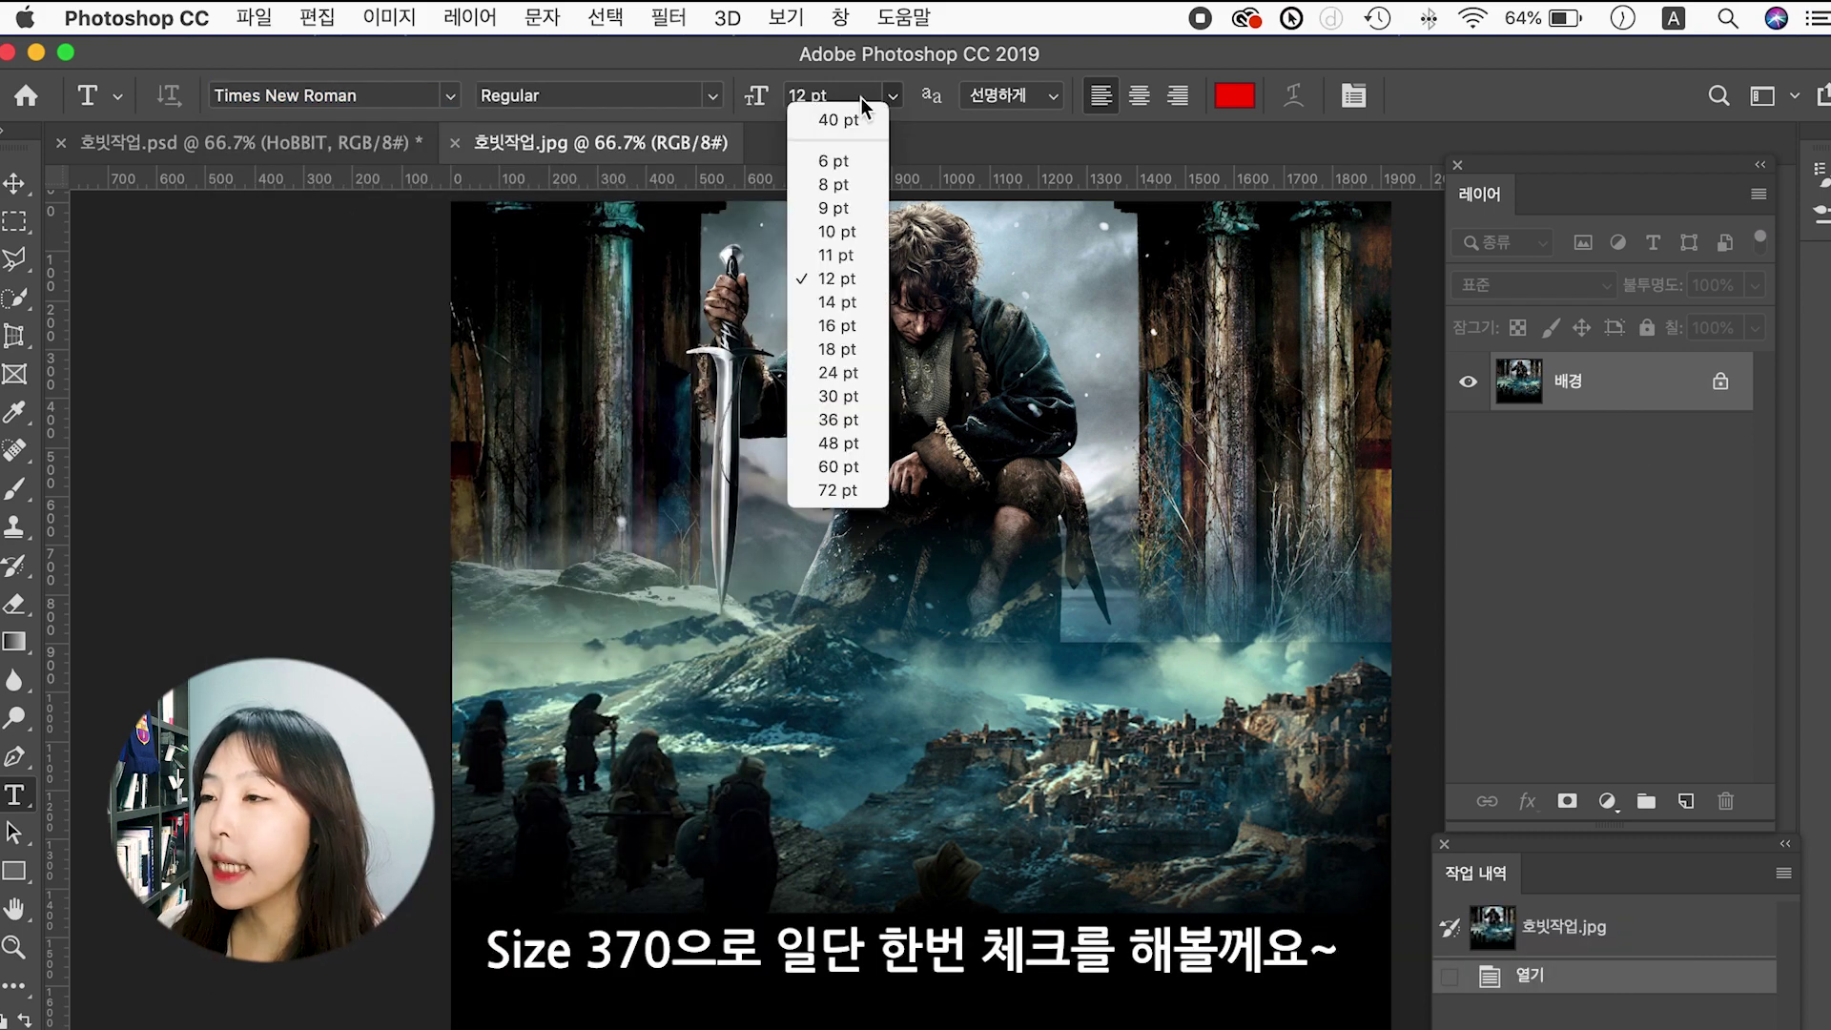
{"action": "left_click", "coordinate": [722, 98]}
{"action": "type", "text": "37"}
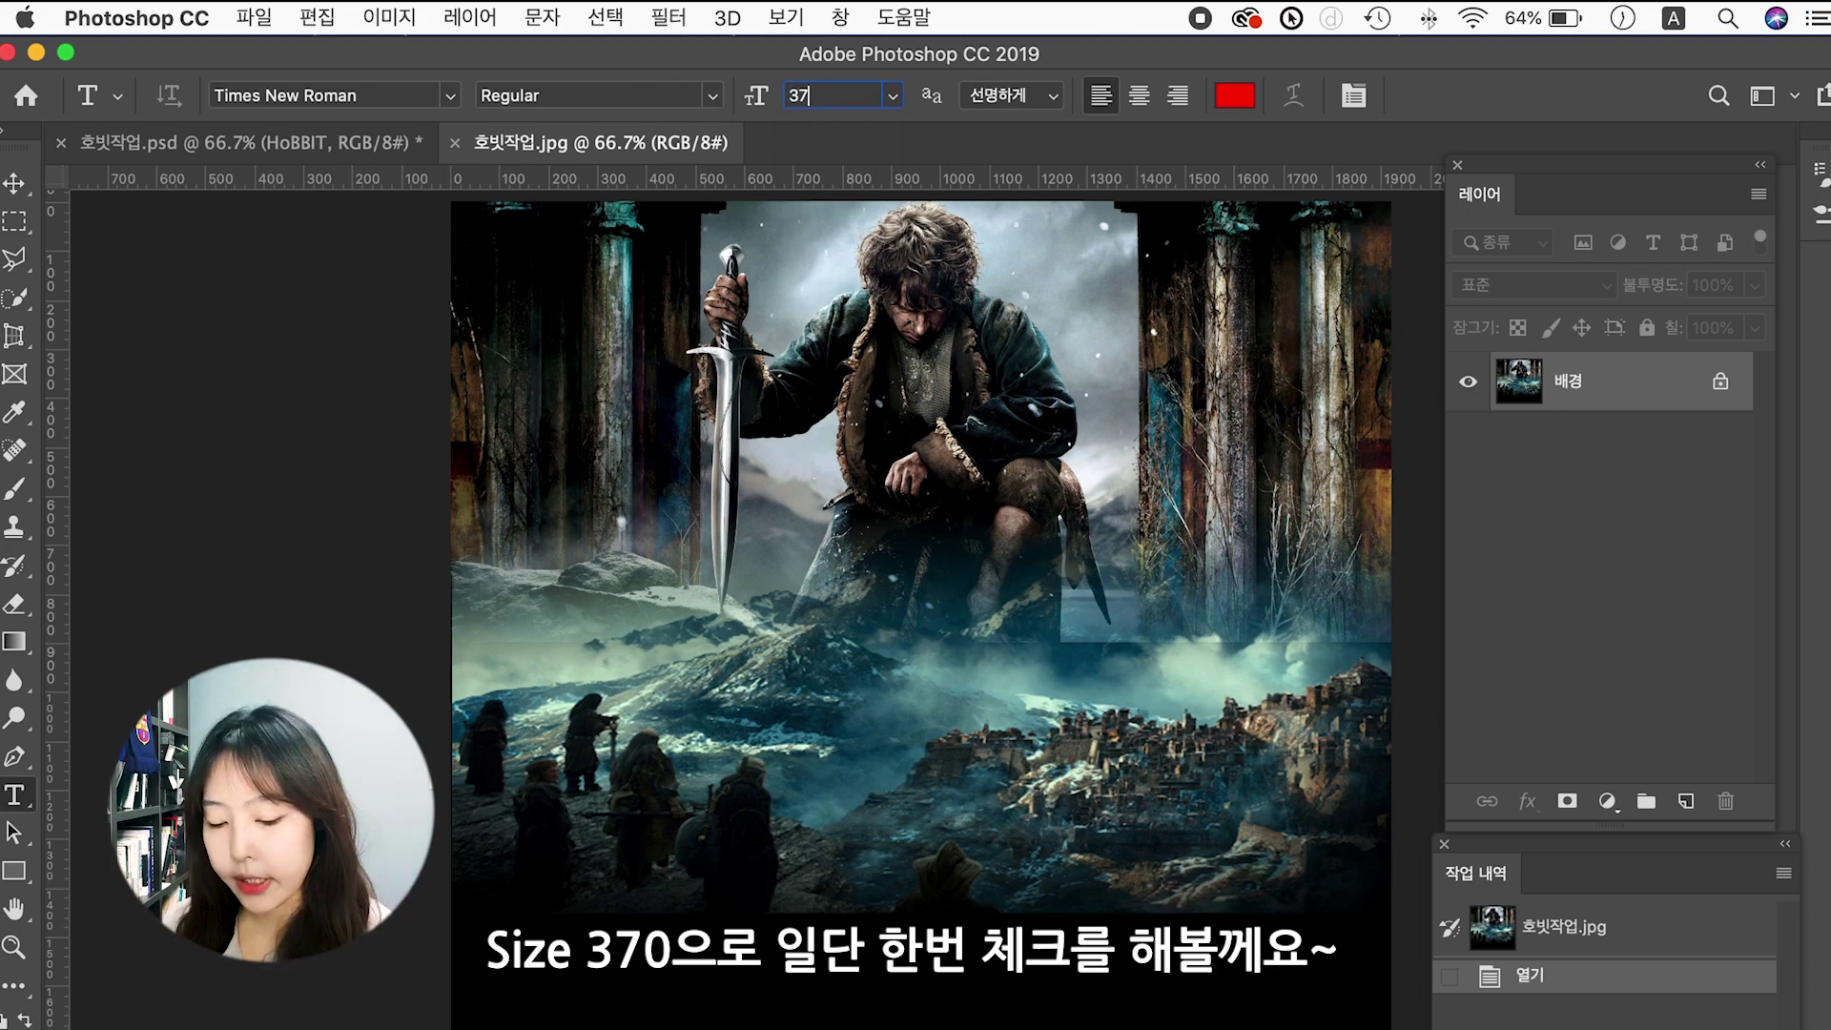
{"action": "type", "text": "0"}
{"action": "key", "text": "Return"}
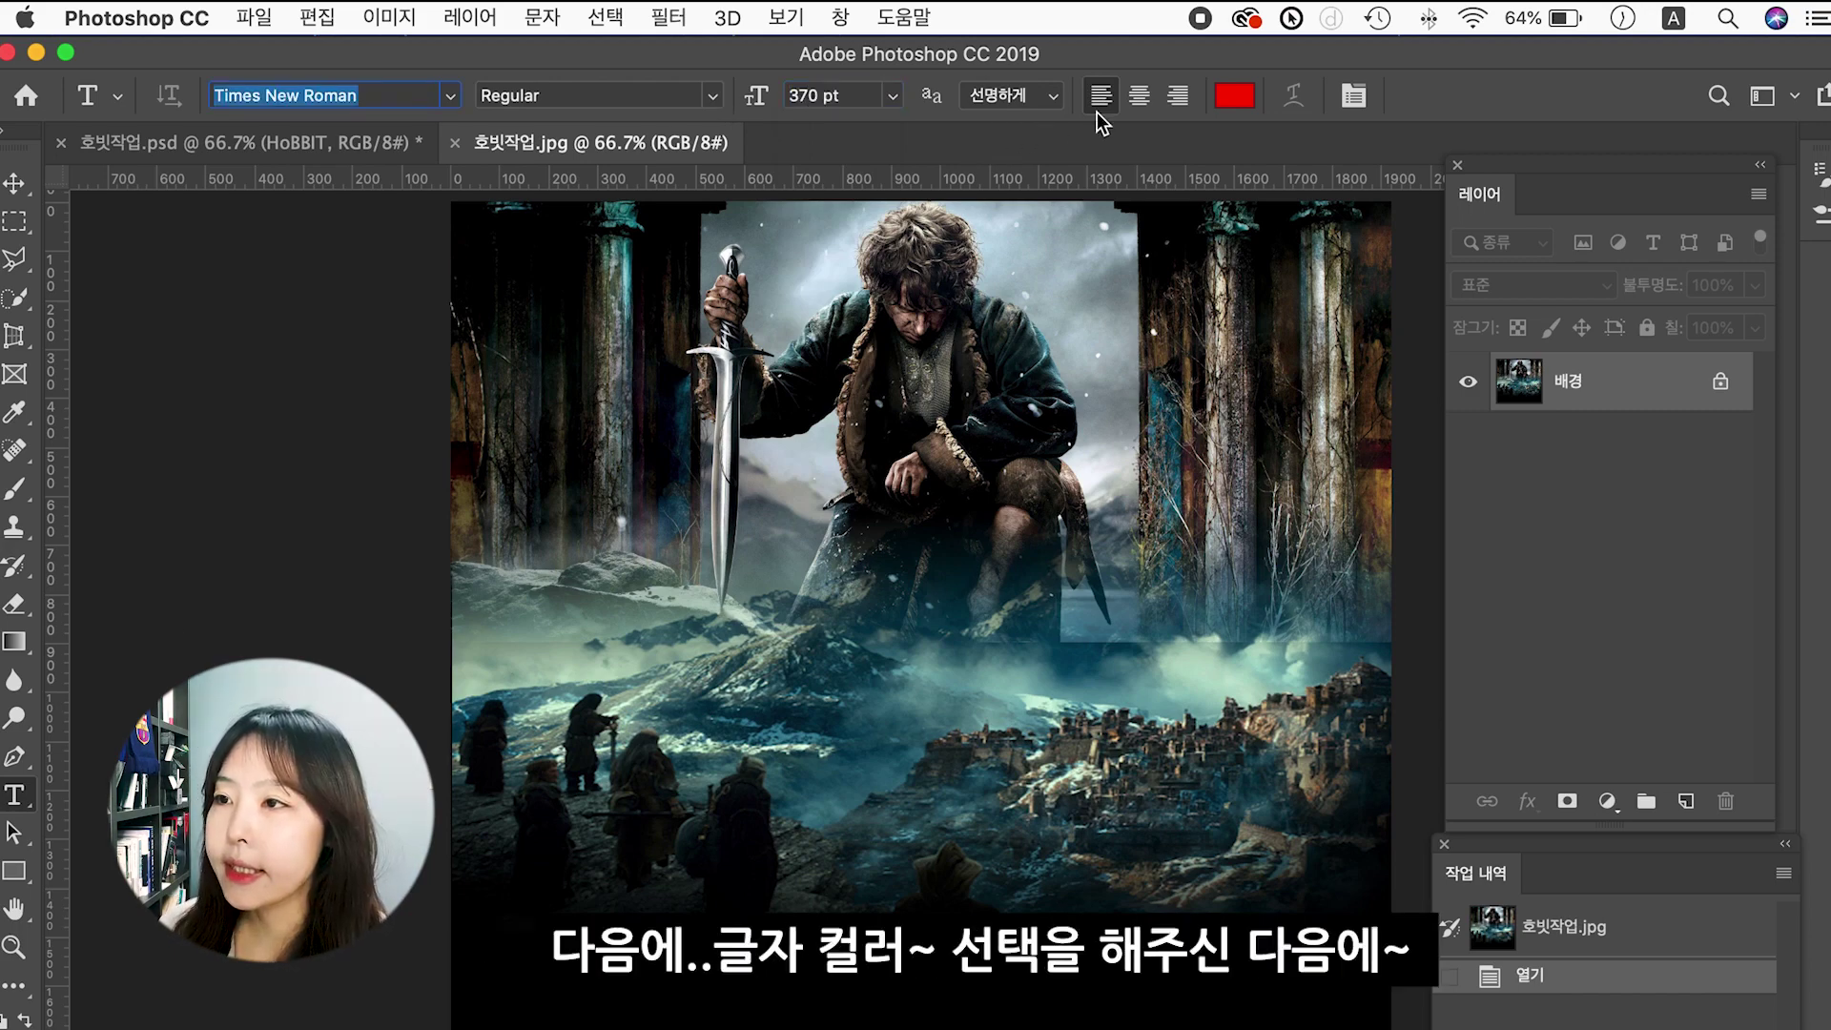
Set the text colour to pure red, RGB 255, 0, 0.
{"action": "left_click", "coordinate": [1235, 95]}
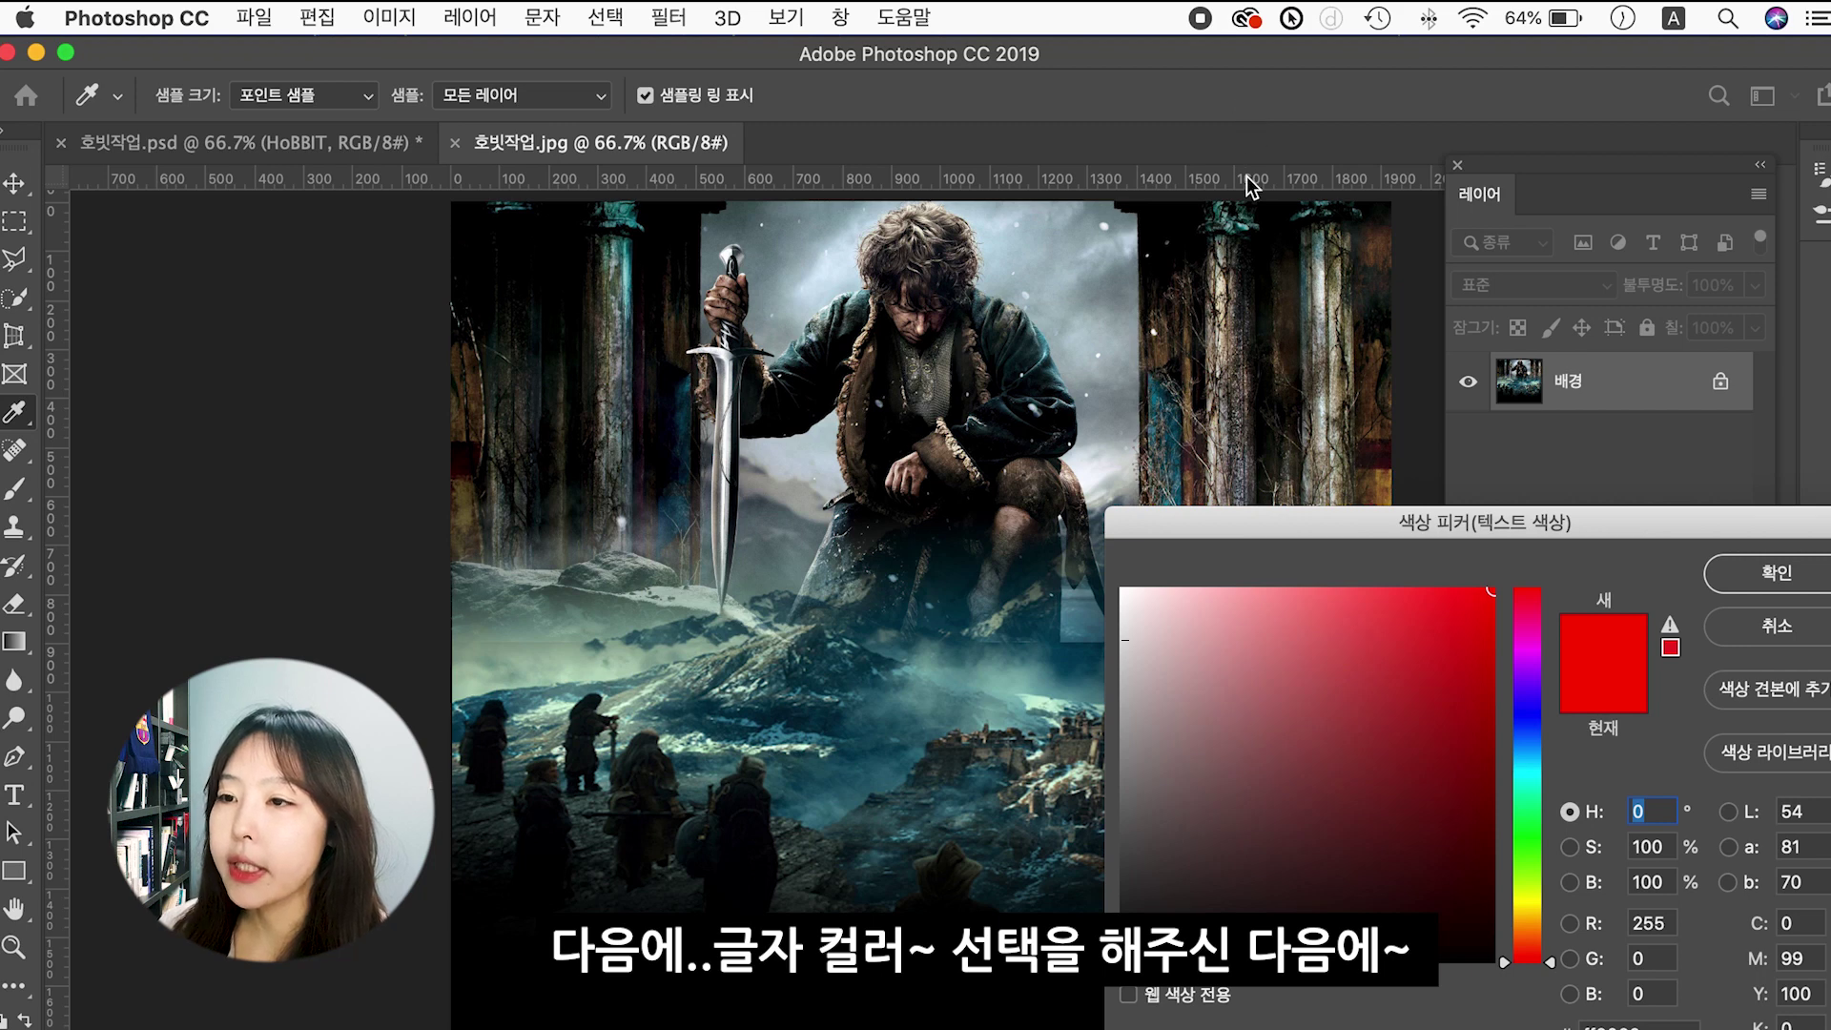
{"action": "left_click_drag", "start_coordinate": [1328, 520], "coordinate": [1003, 357]}
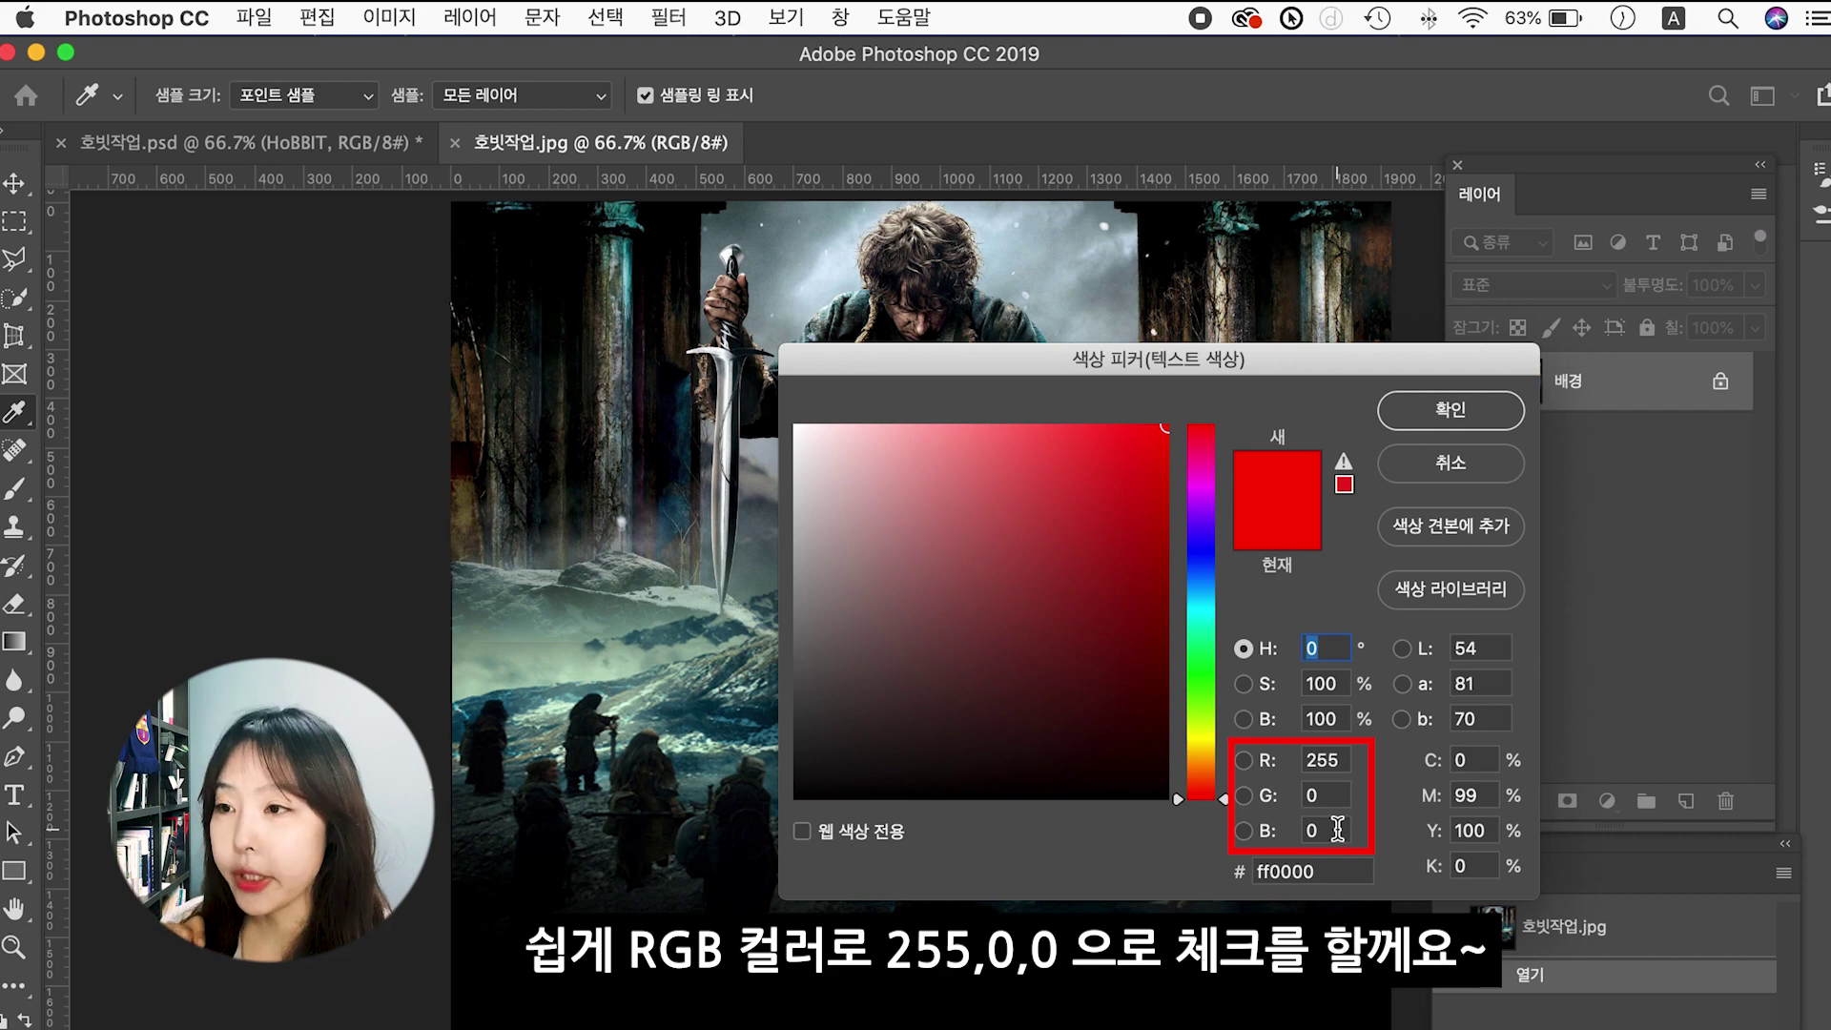
{"action": "left_click", "coordinate": [1472, 410]}
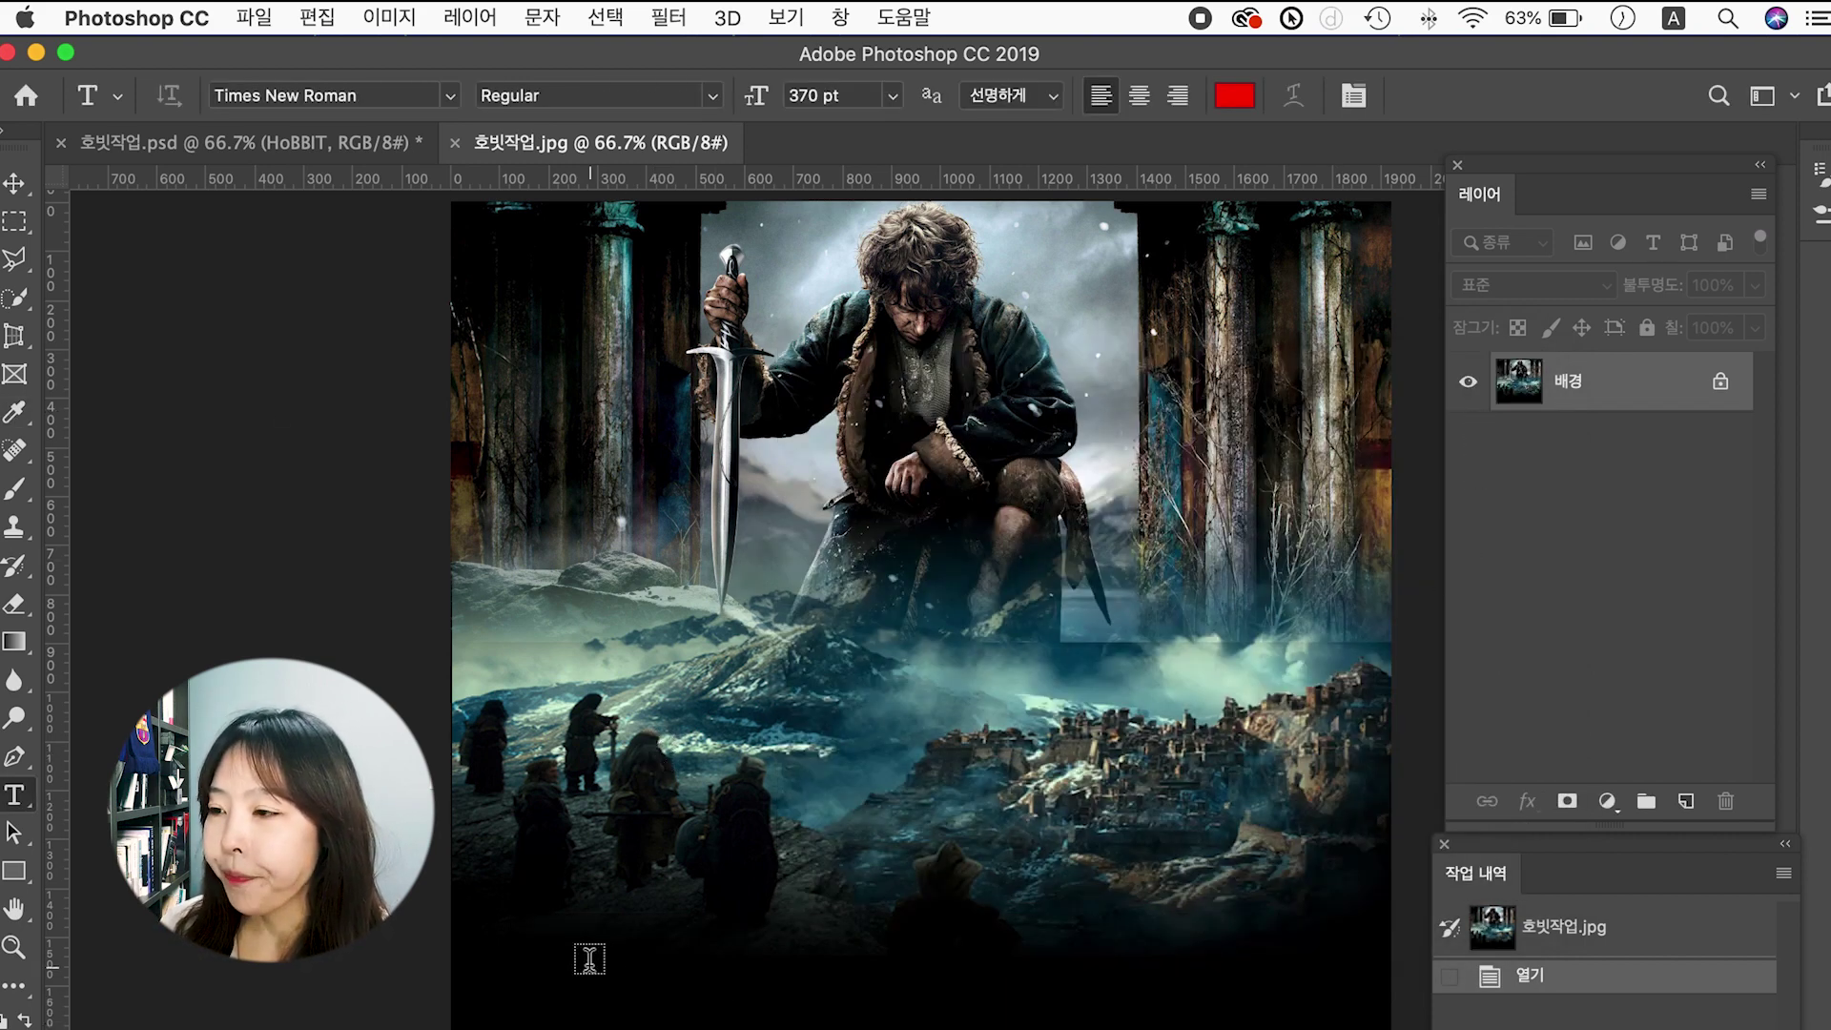
Add the title text "HOBBIT" in capitals across the dark lower part of the poster.
{"action": "left_click", "coordinate": [571, 933]}
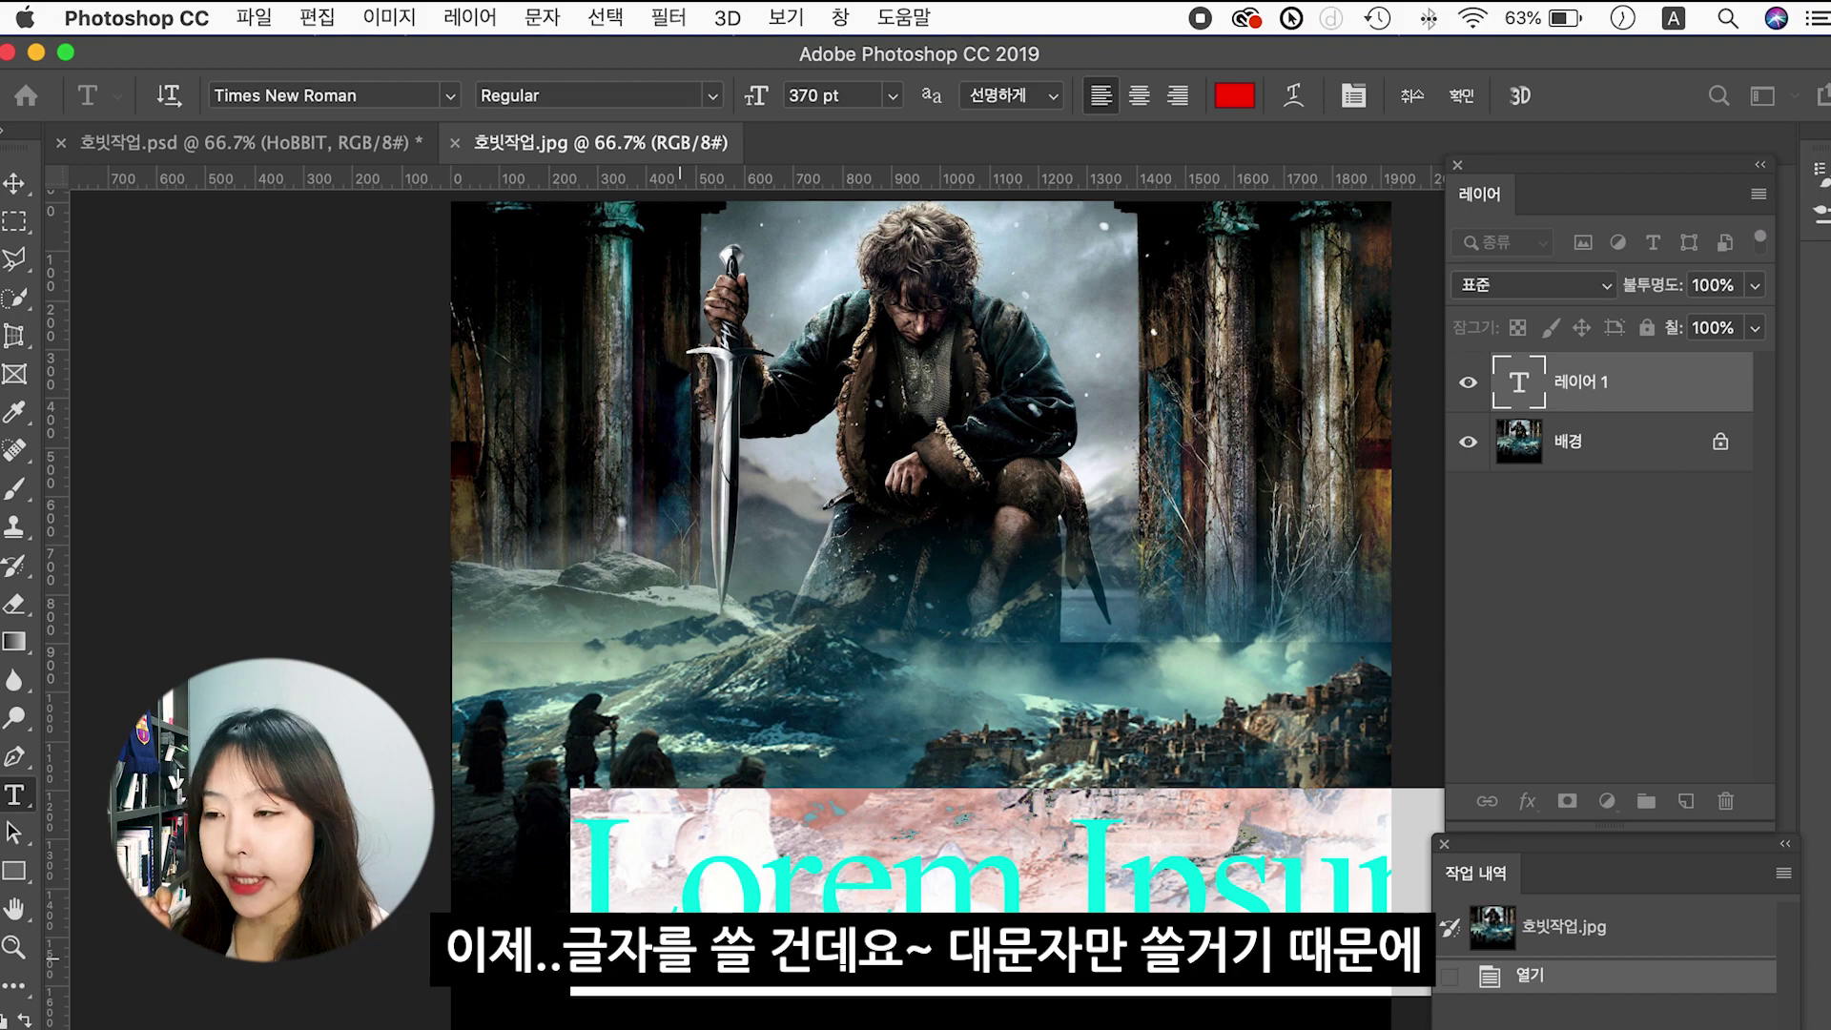
{"action": "key", "text": "BackSpace"}
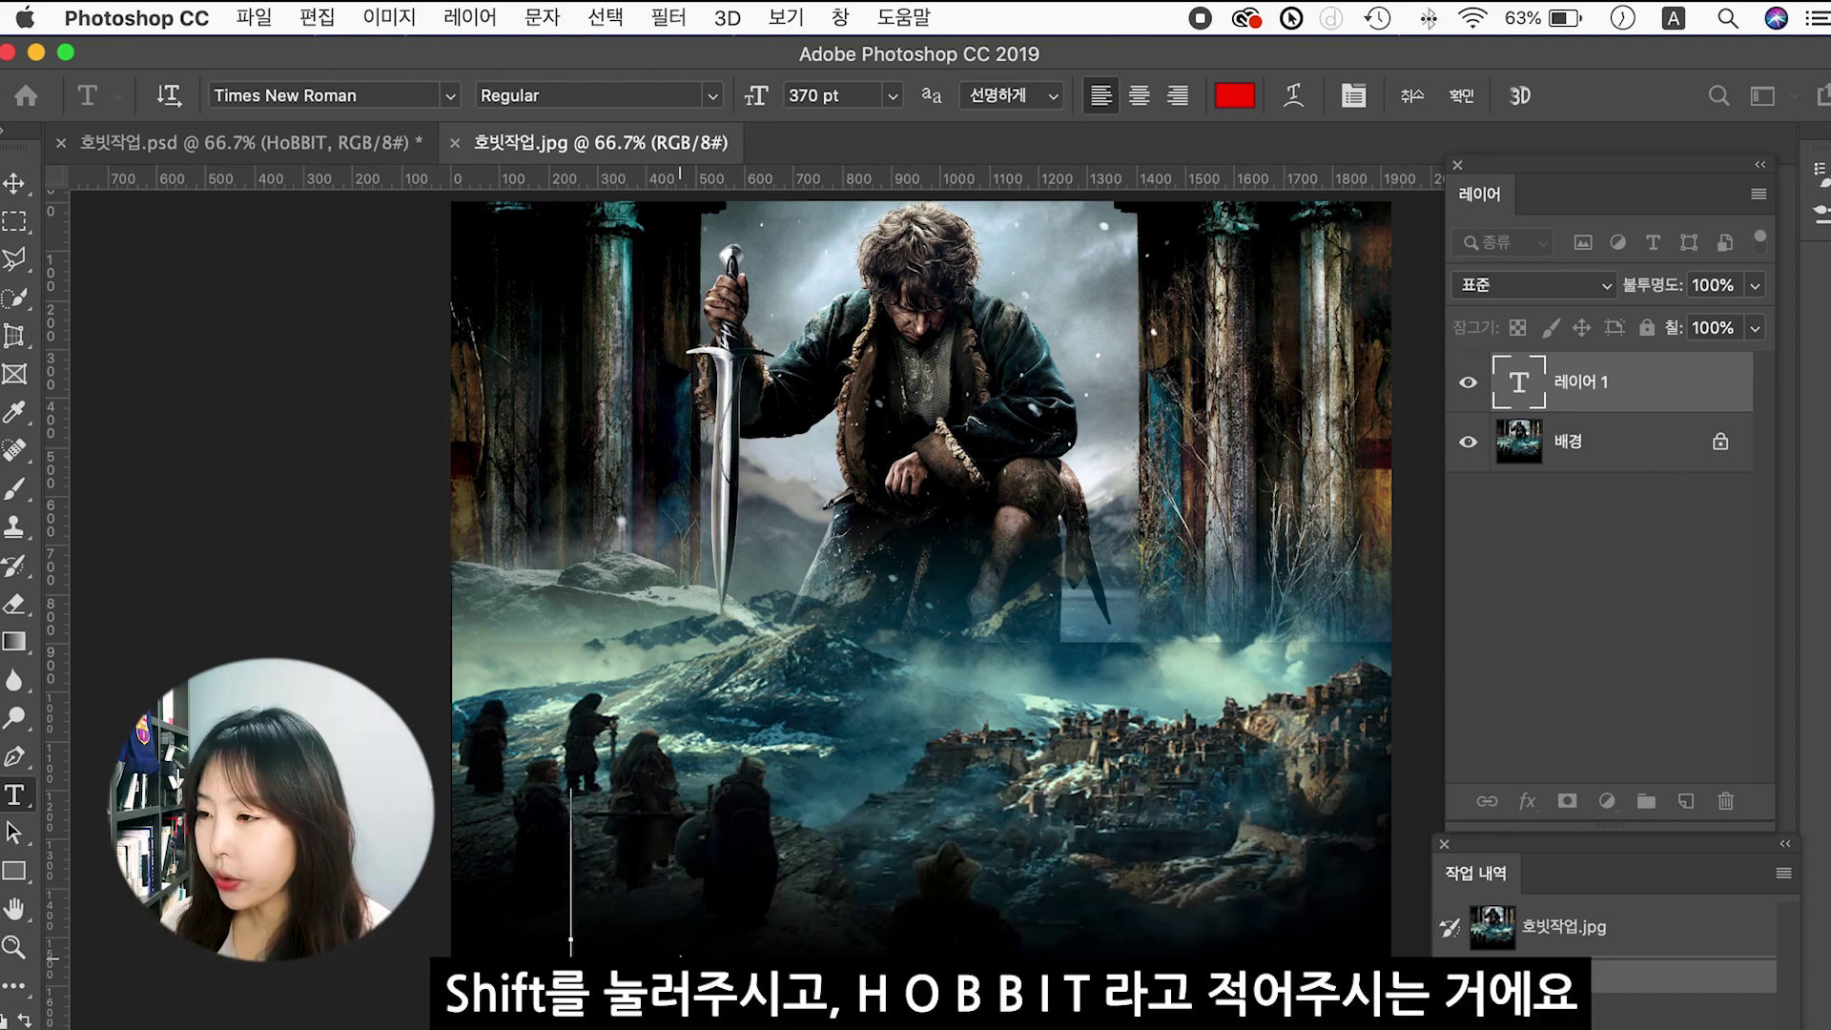
{"action": "type", "text": "HO"}
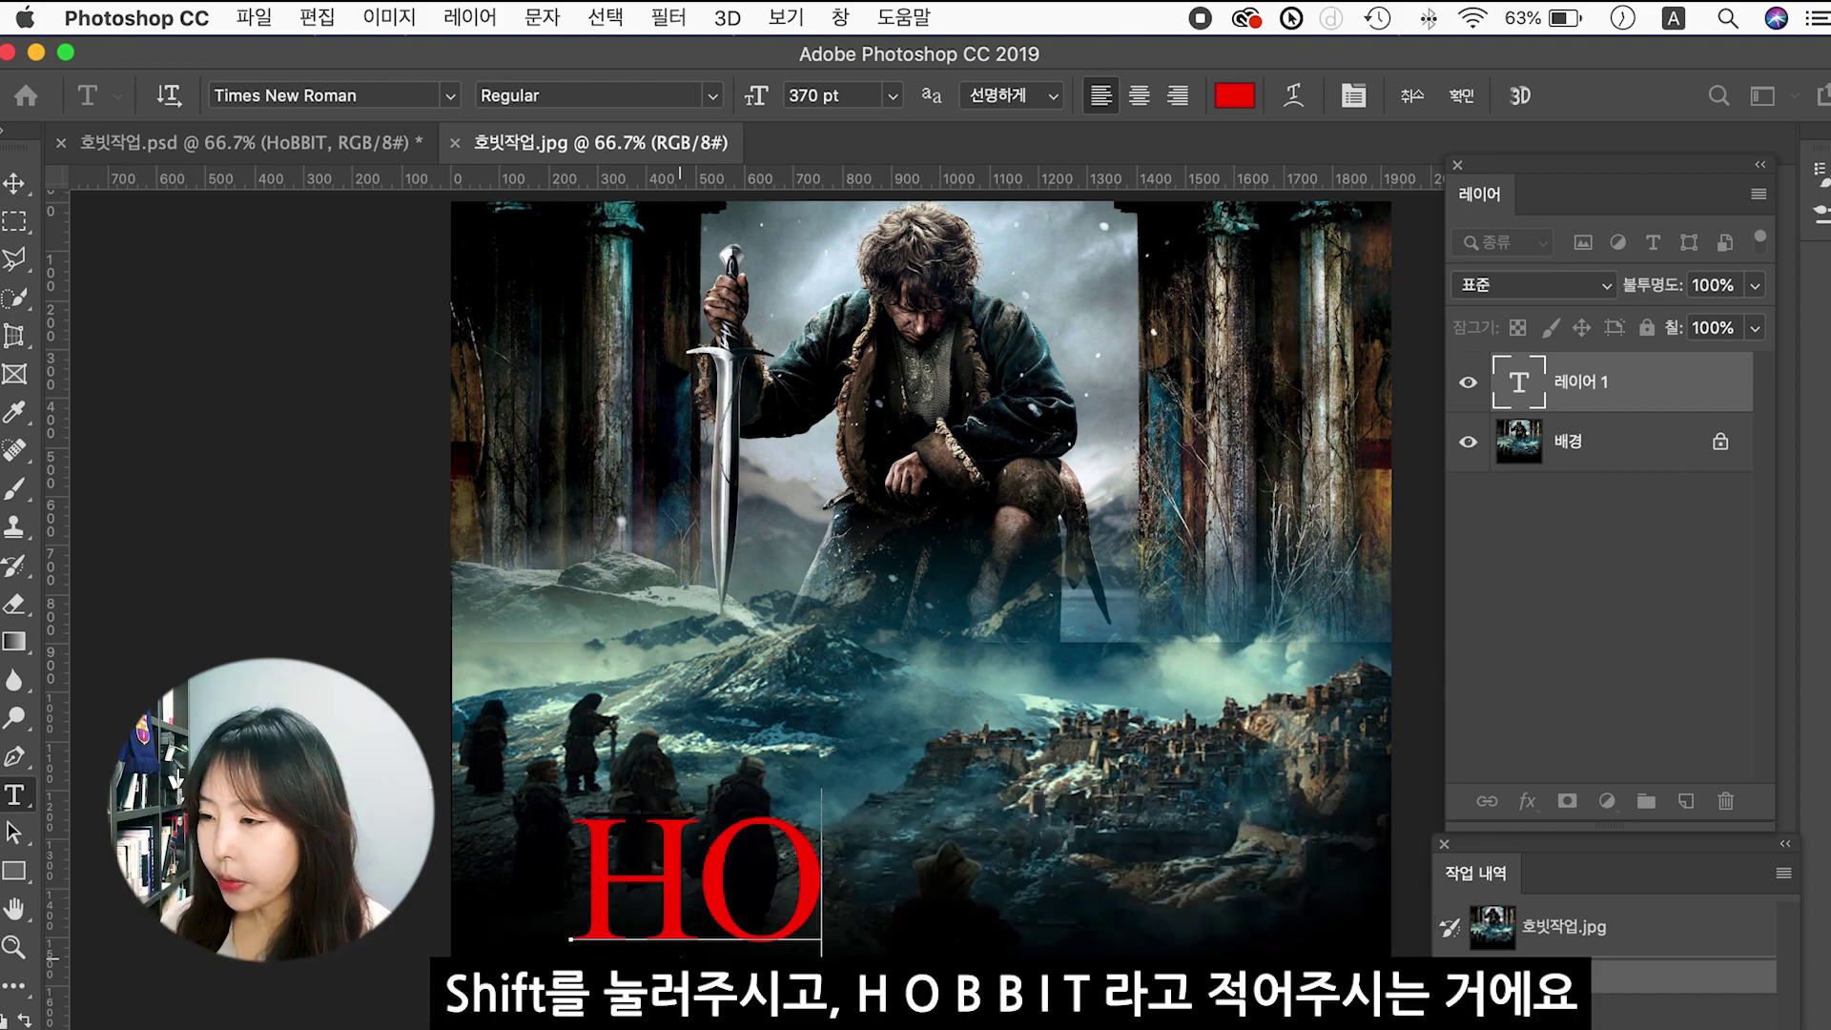
{"action": "type", "text": "BBIT"}
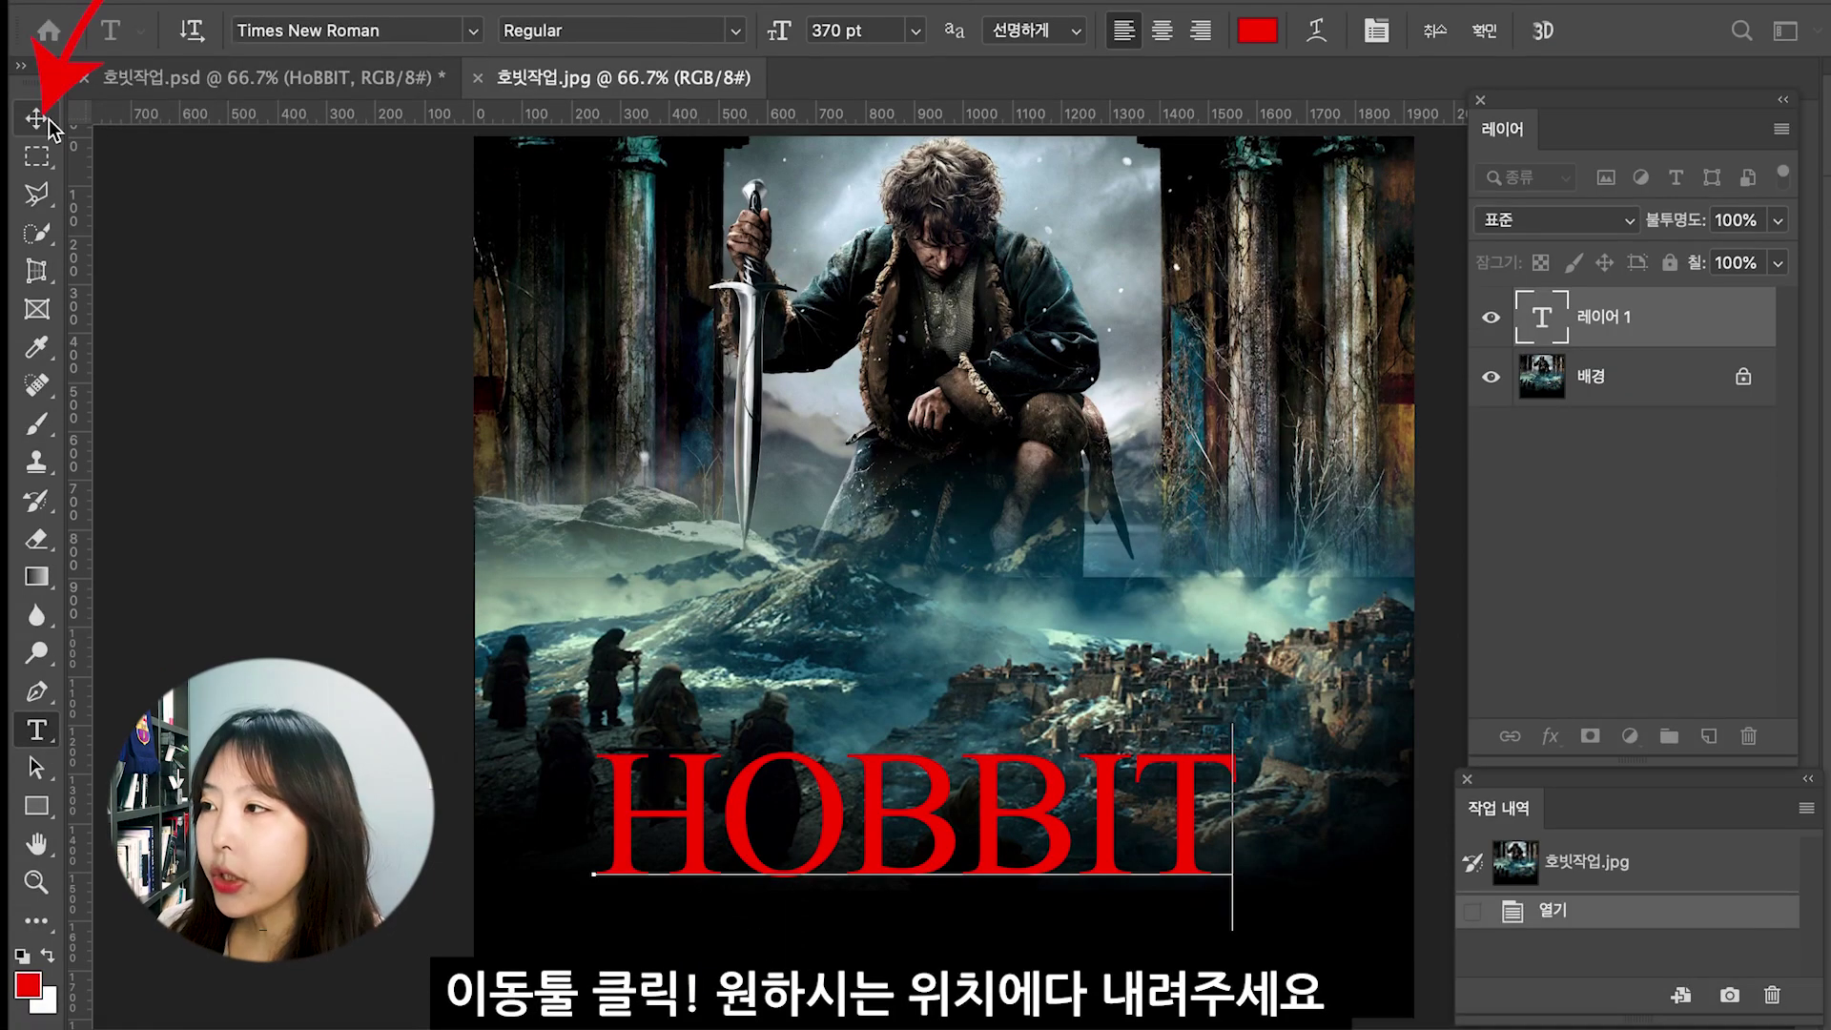
Move the HOBBIT title down and slightly right into the black area at the poster's bottom.
{"action": "left_click", "coordinate": [14, 186]}
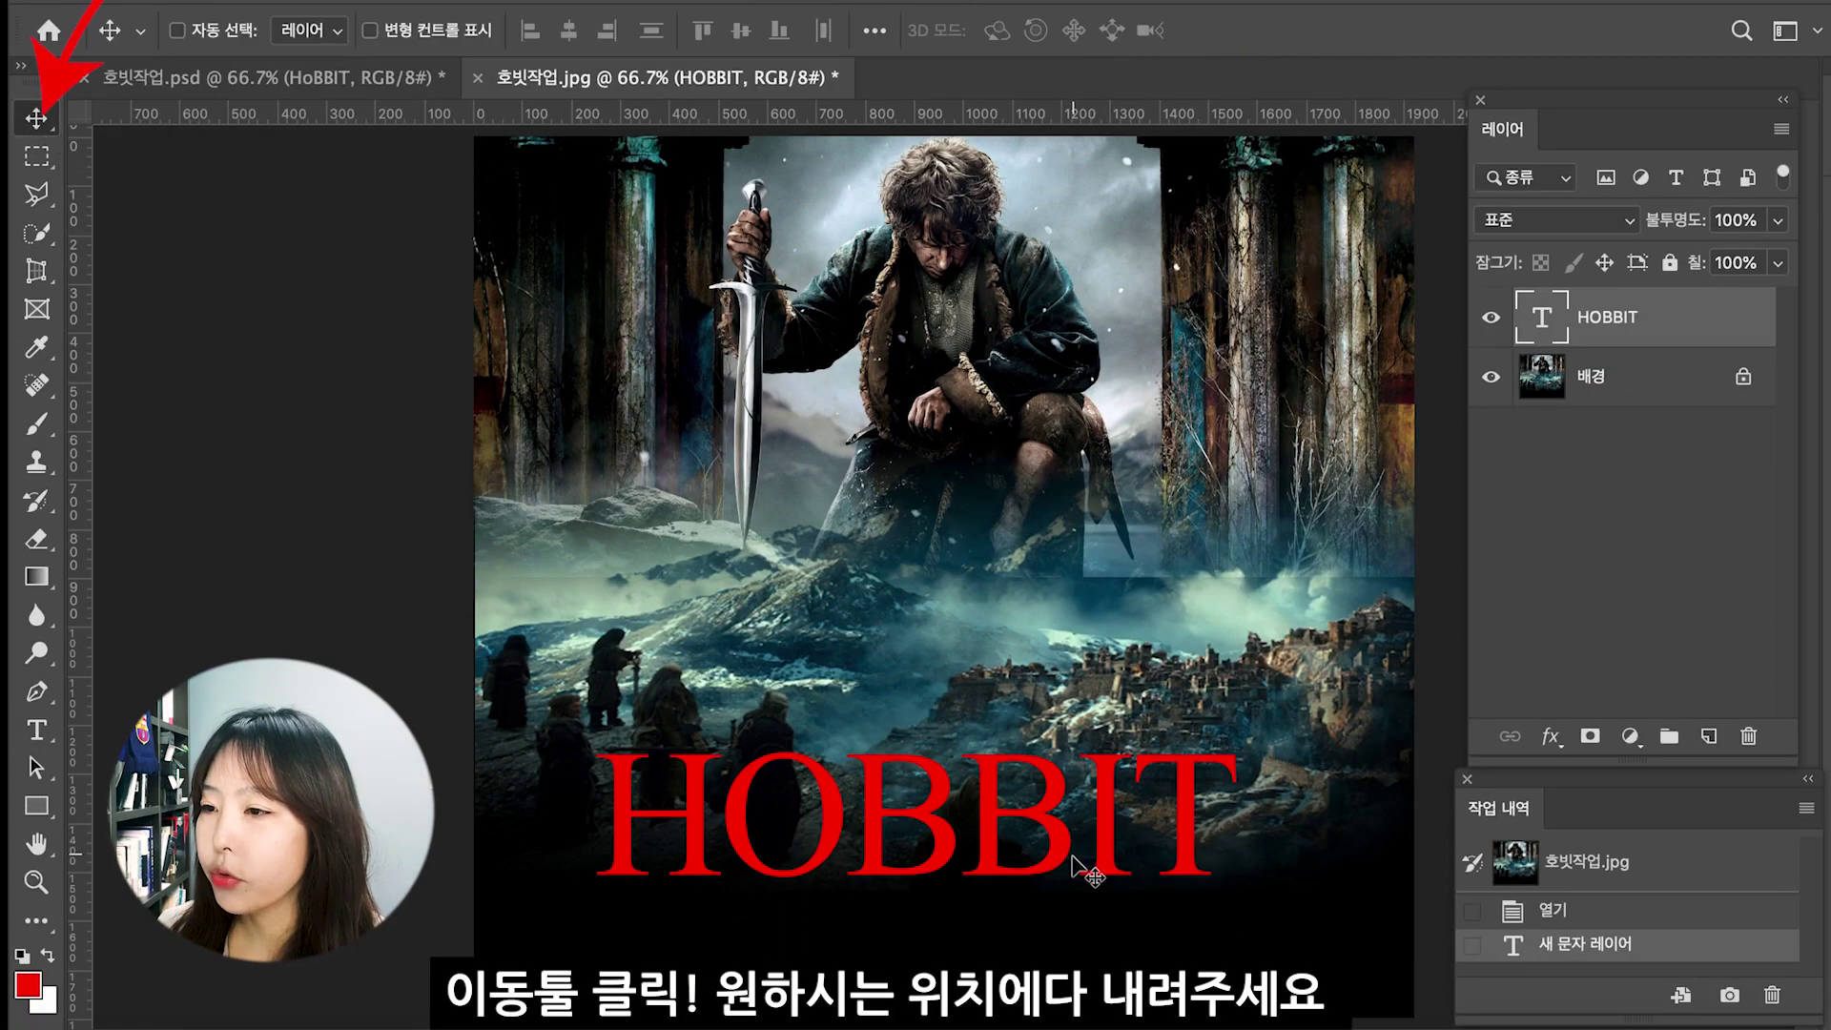
{"action": "left_click_drag", "start_coordinate": [1087, 867], "coordinate": [1125, 948]}
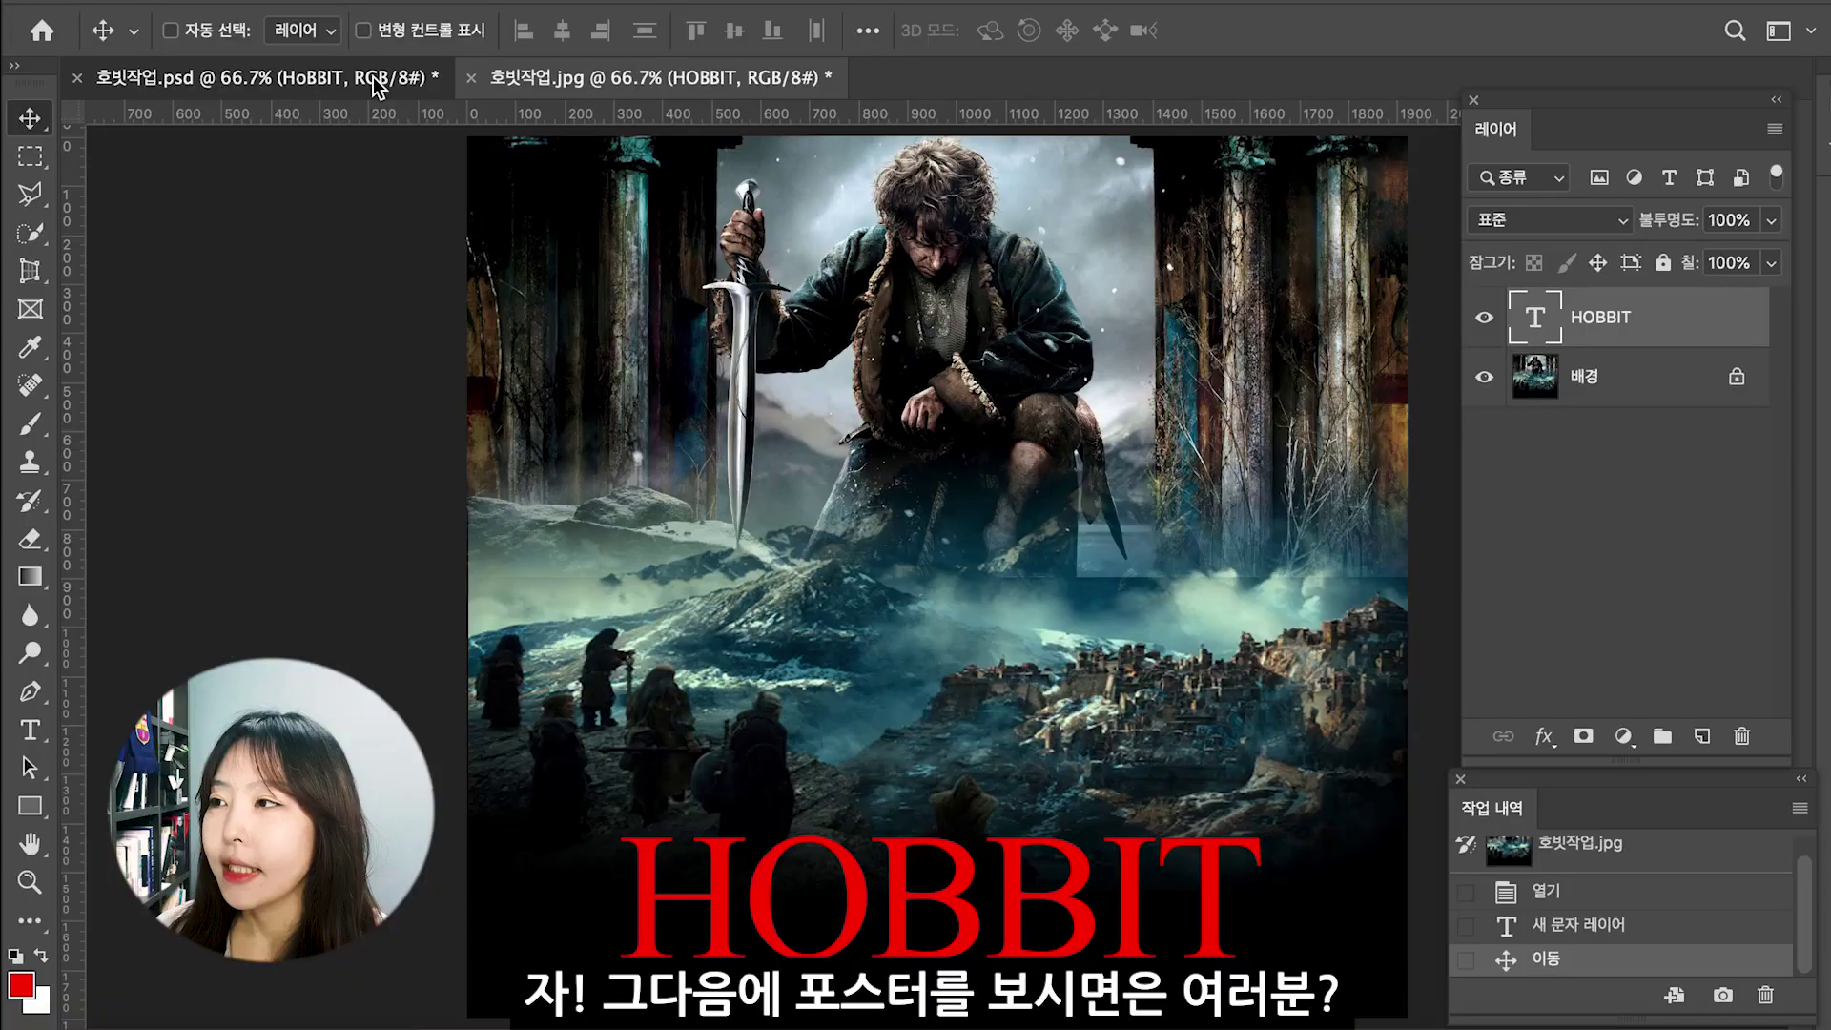
{"action": "key", "text": "ctrl+Tab"}
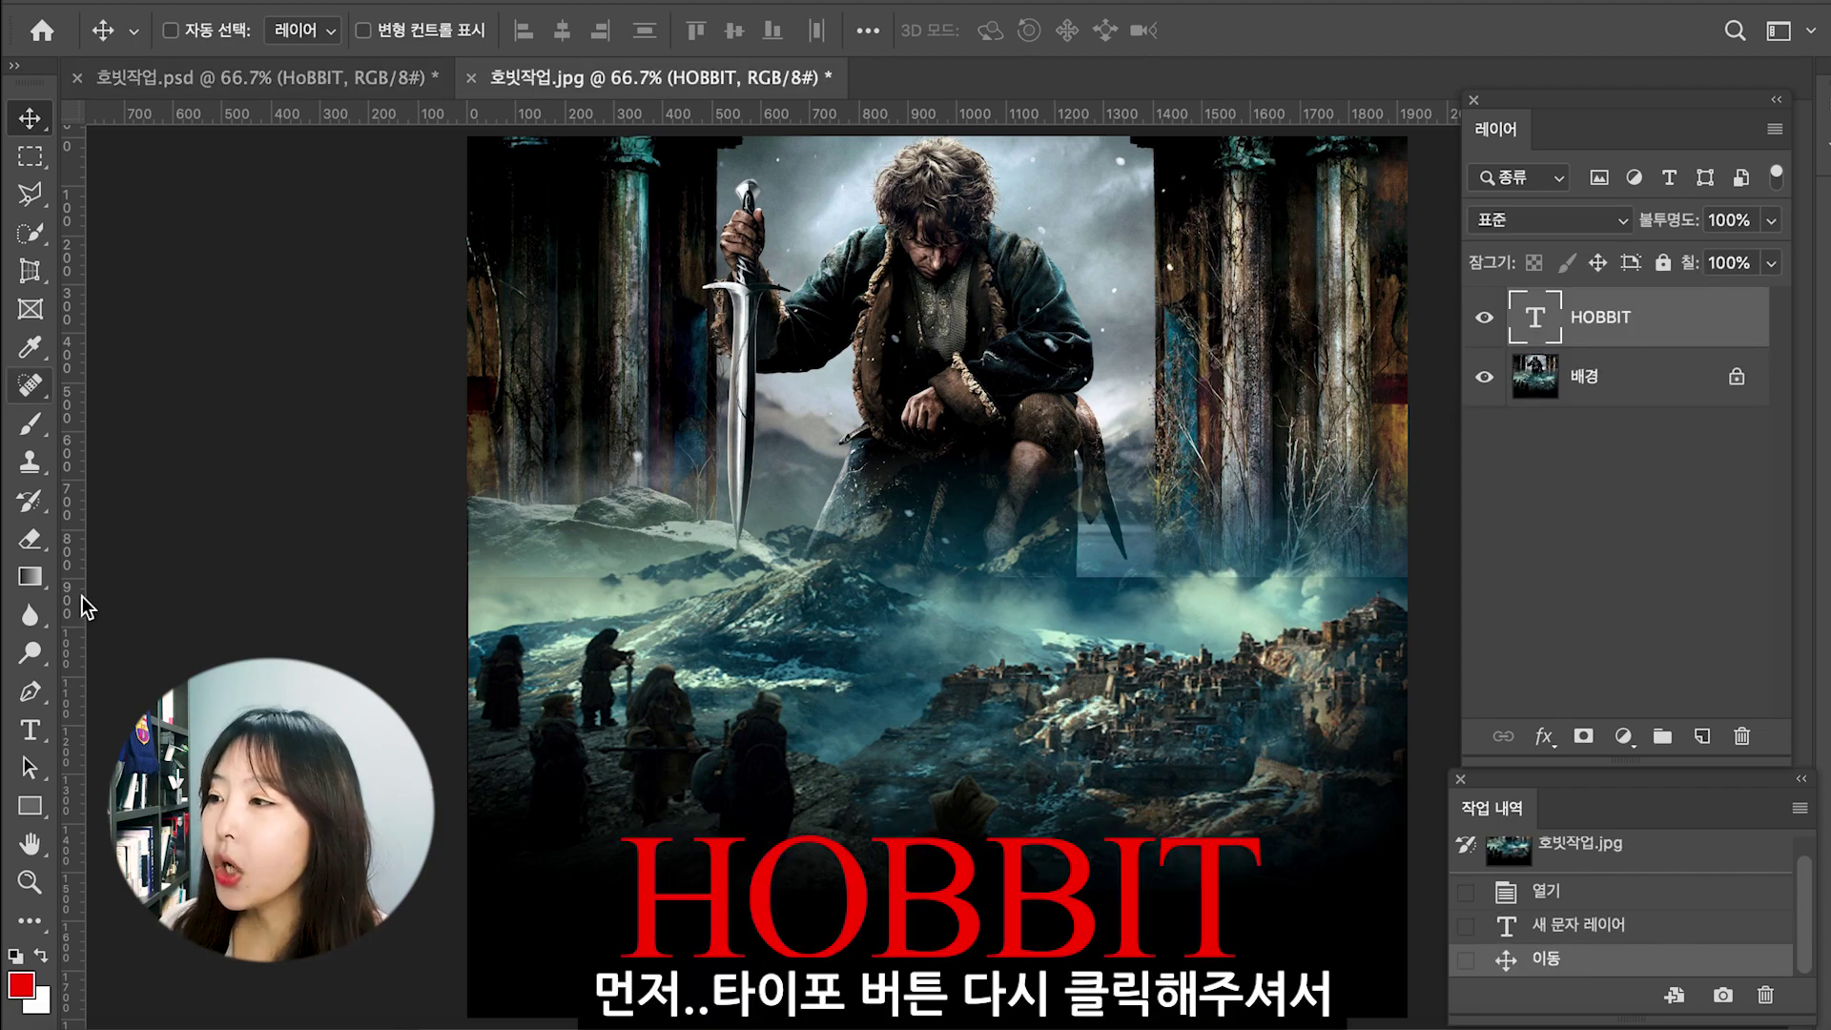
Select the letter O in the HOBBIT title and show the Character (문자) panel over the canvas.
{"action": "left_click", "coordinate": [37, 736]}
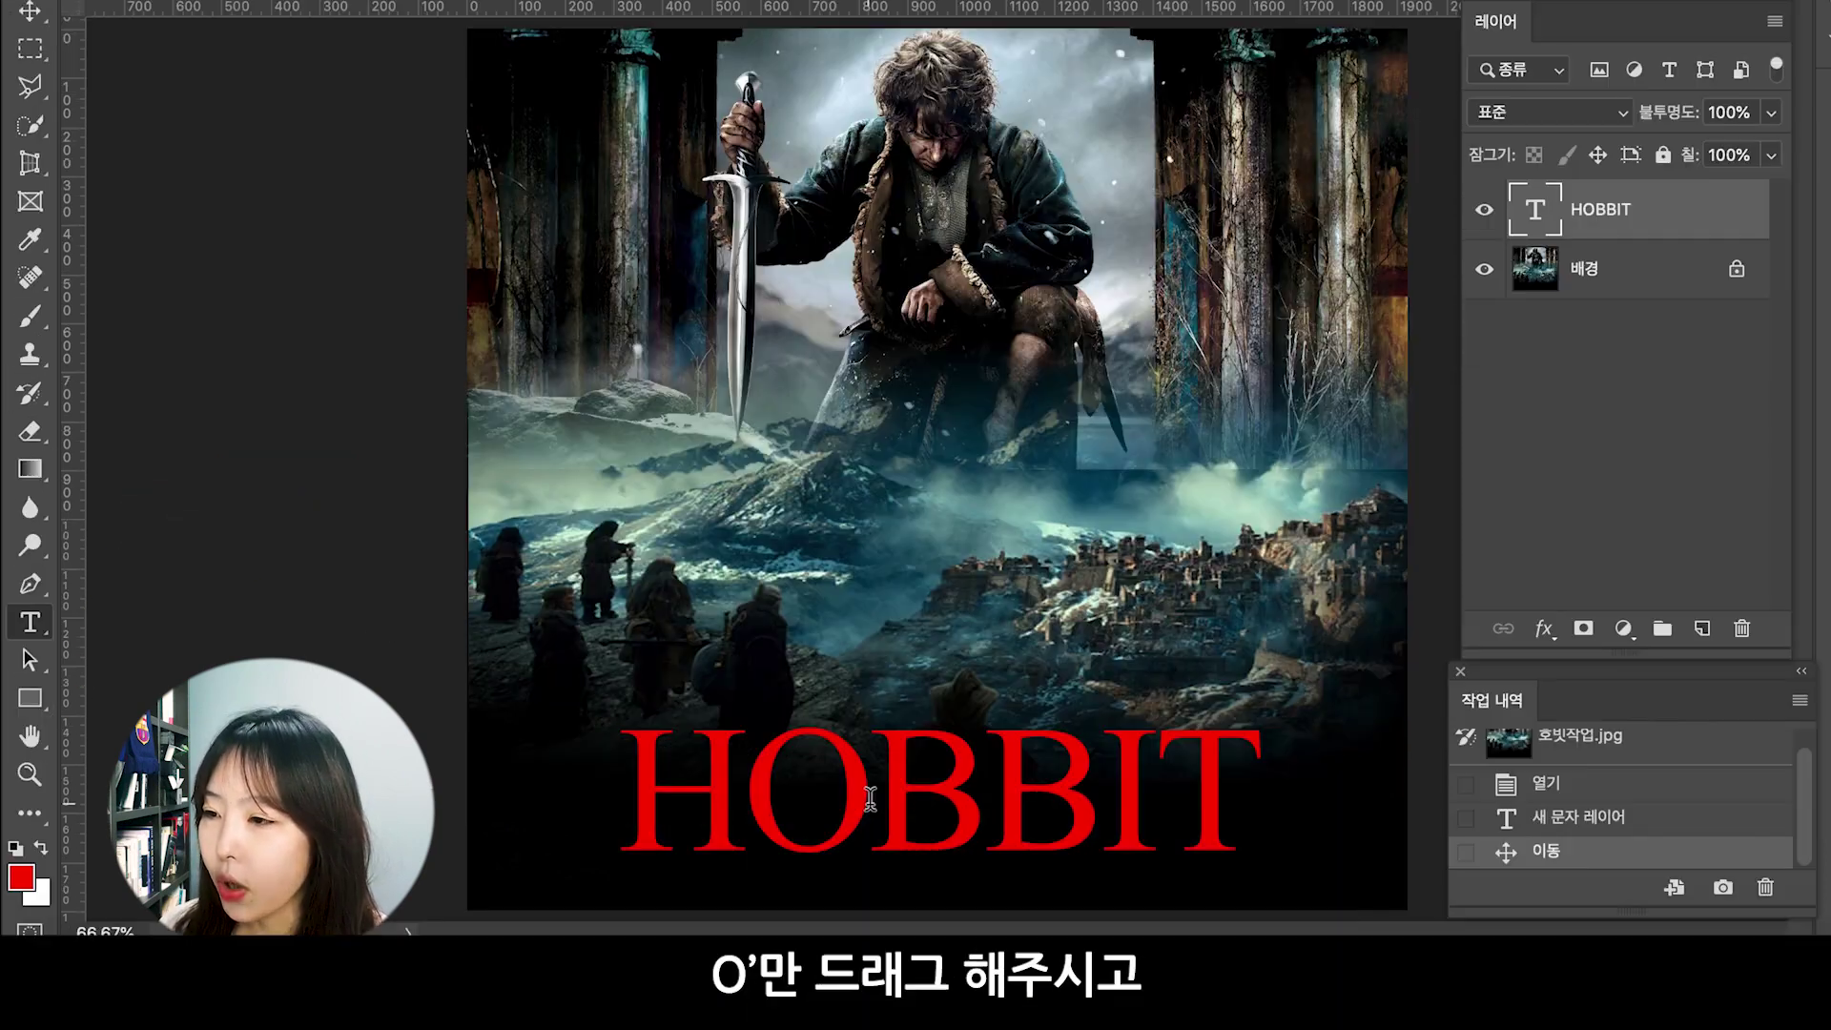
{"action": "left_click_drag", "start_coordinate": [863, 799], "coordinate": [760, 792]}
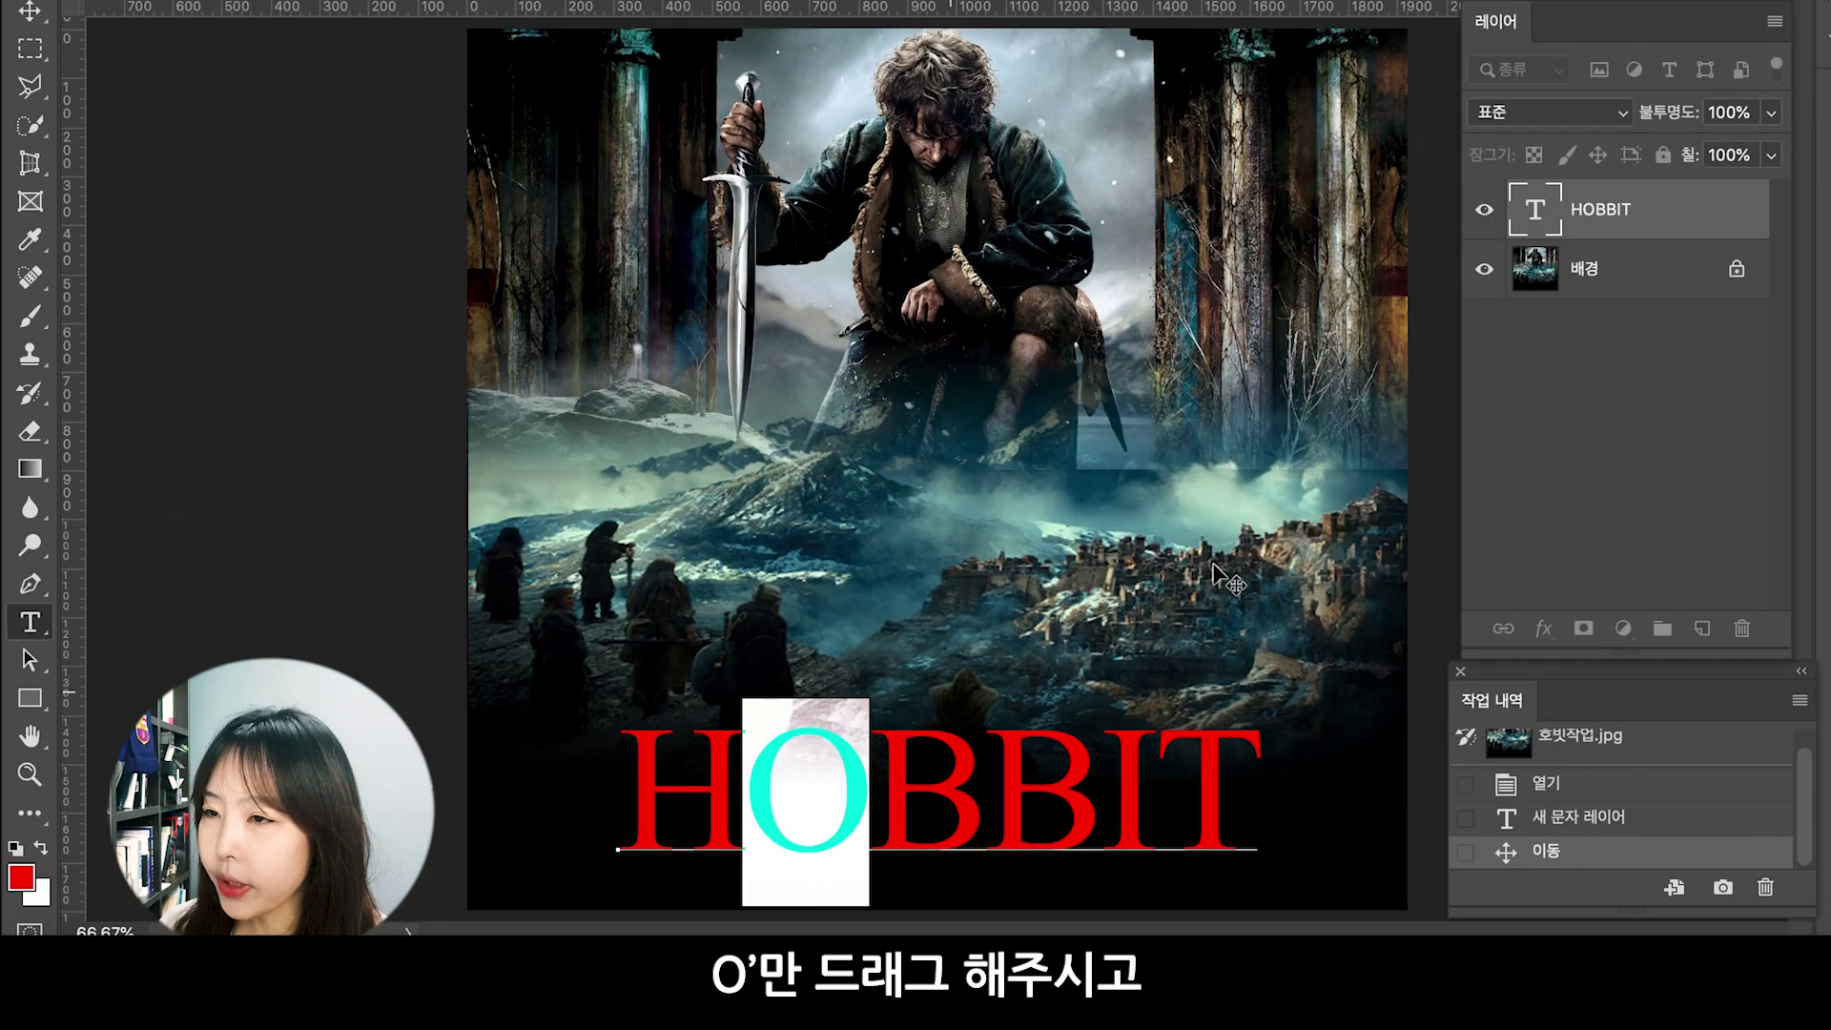
{"action": "key", "text": "ctrl+t"}
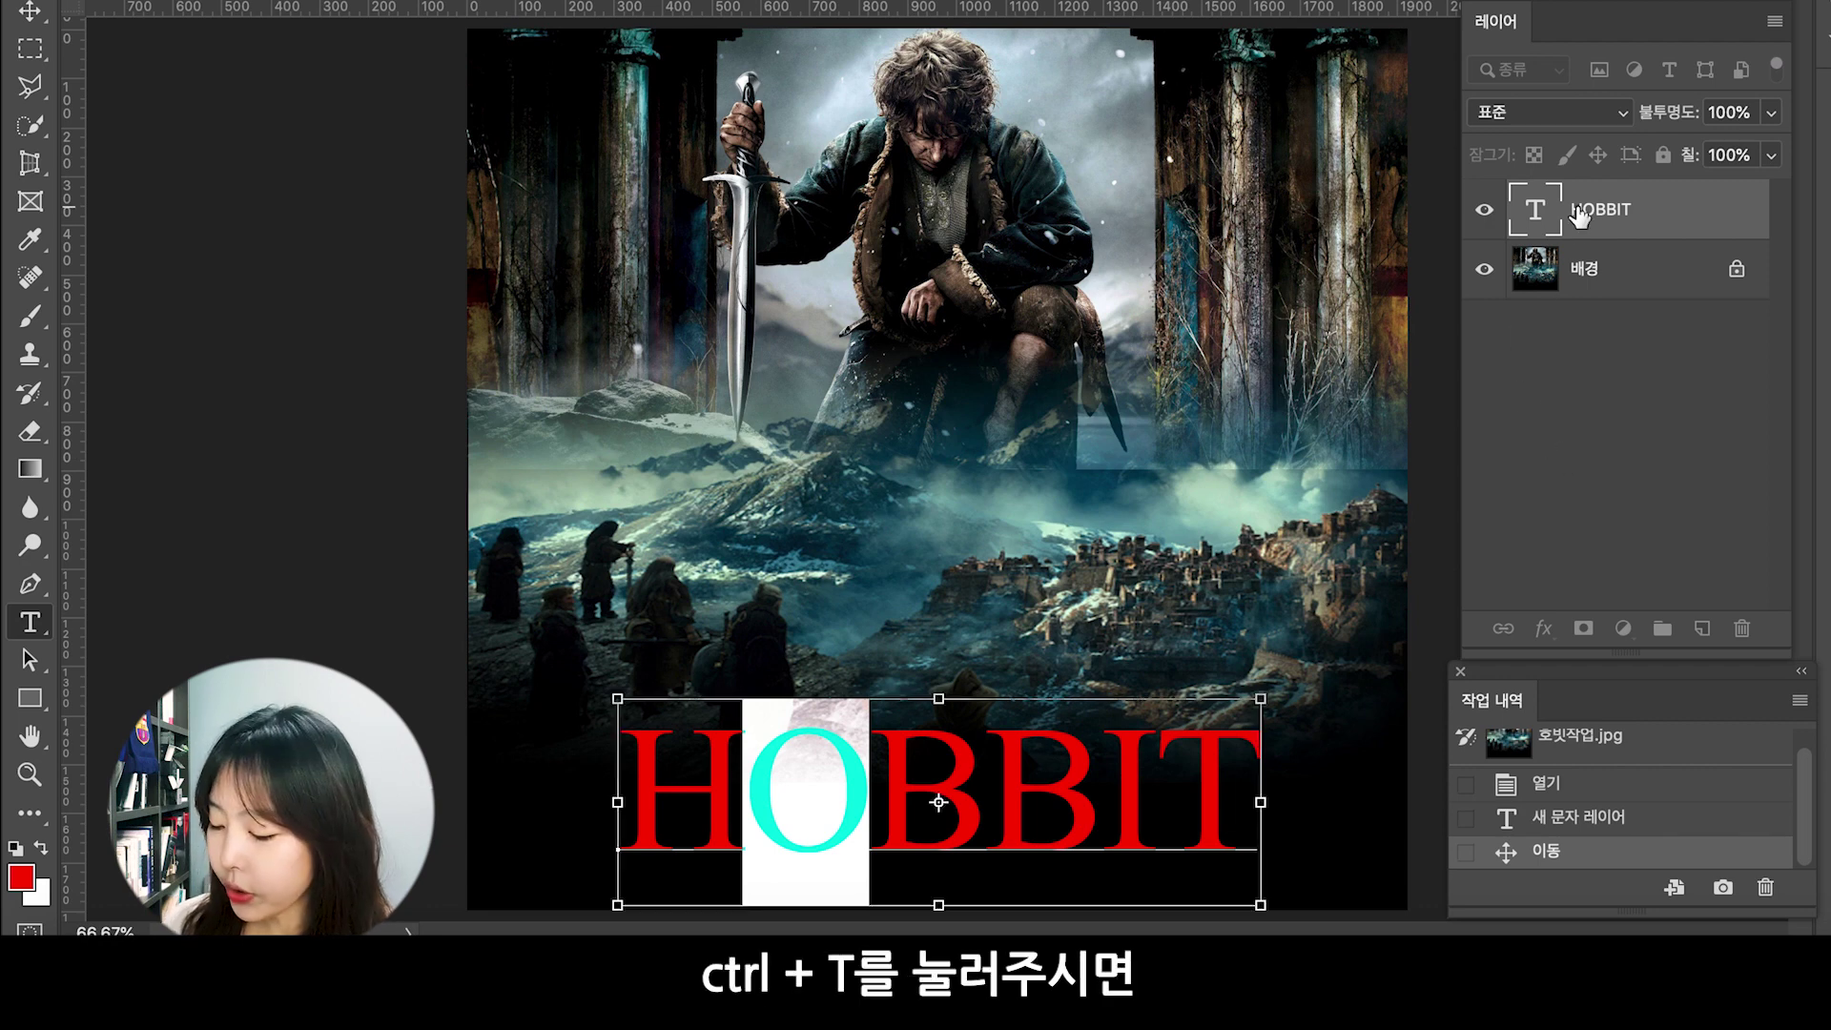
{"action": "key", "text": "ctrl+t"}
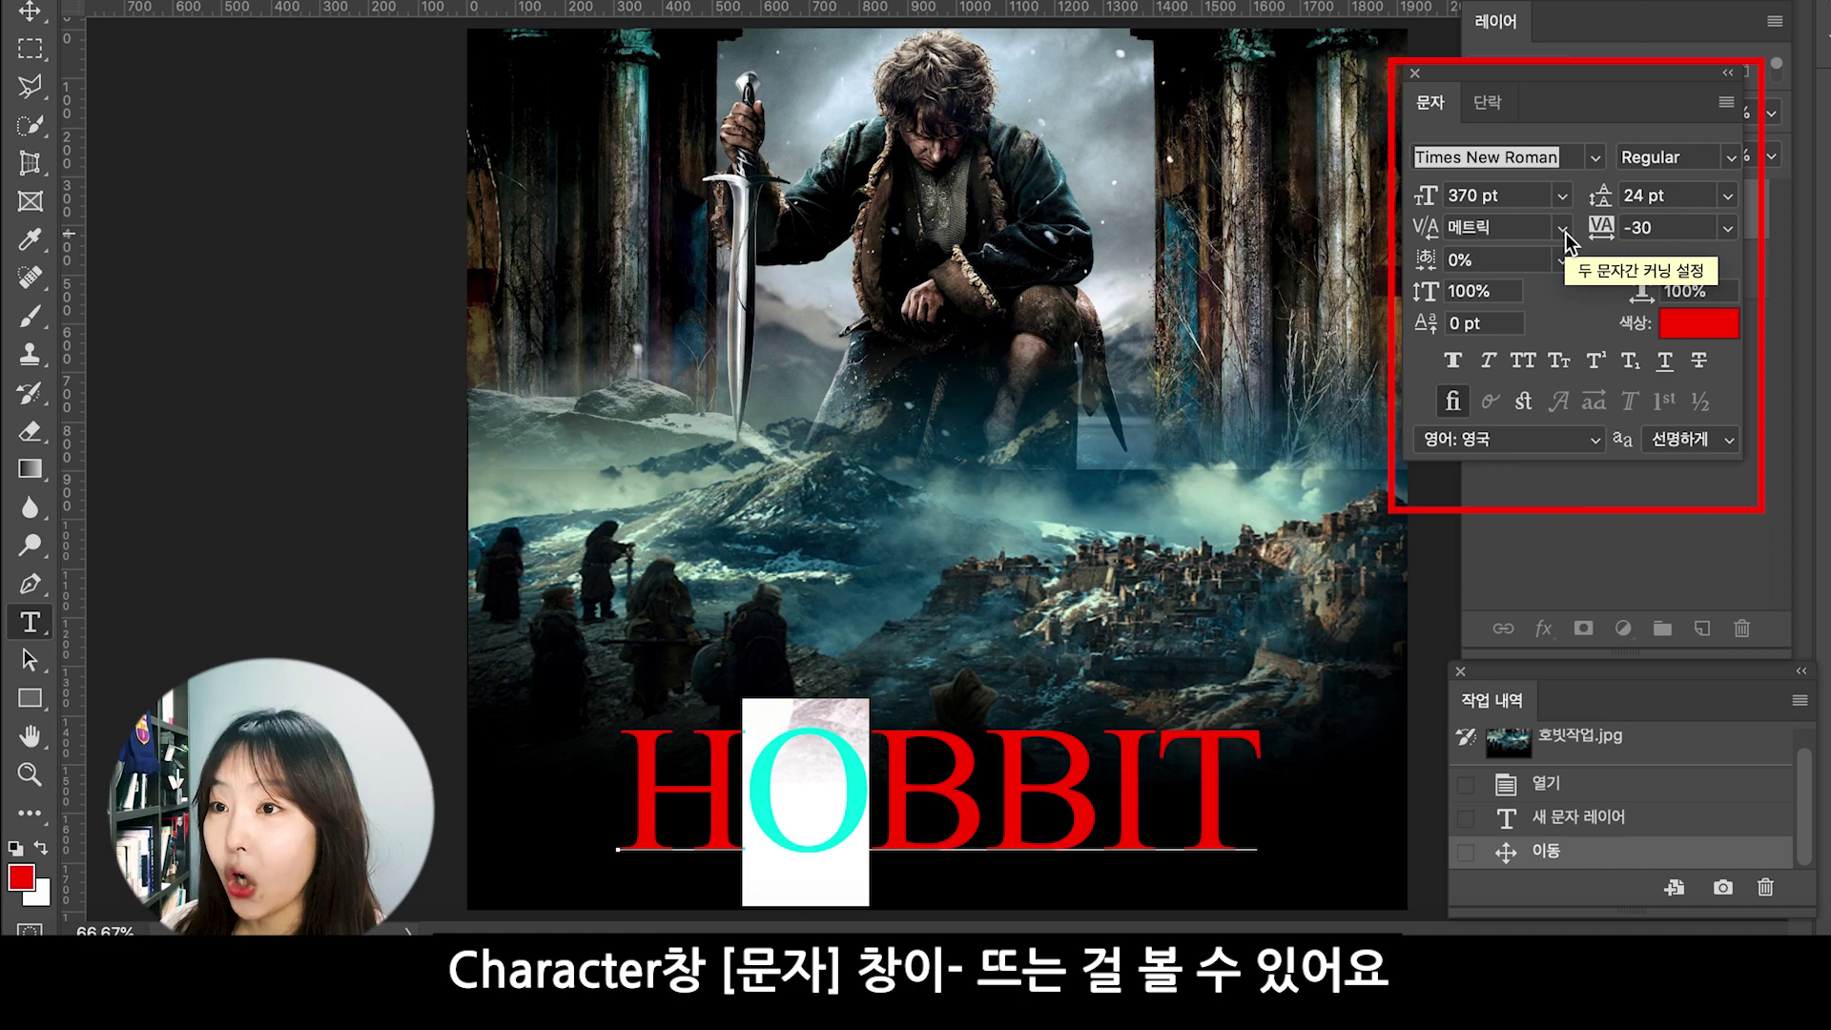
{"action": "left_click_drag", "start_coordinate": [1516, 71], "coordinate": [1361, 120]}
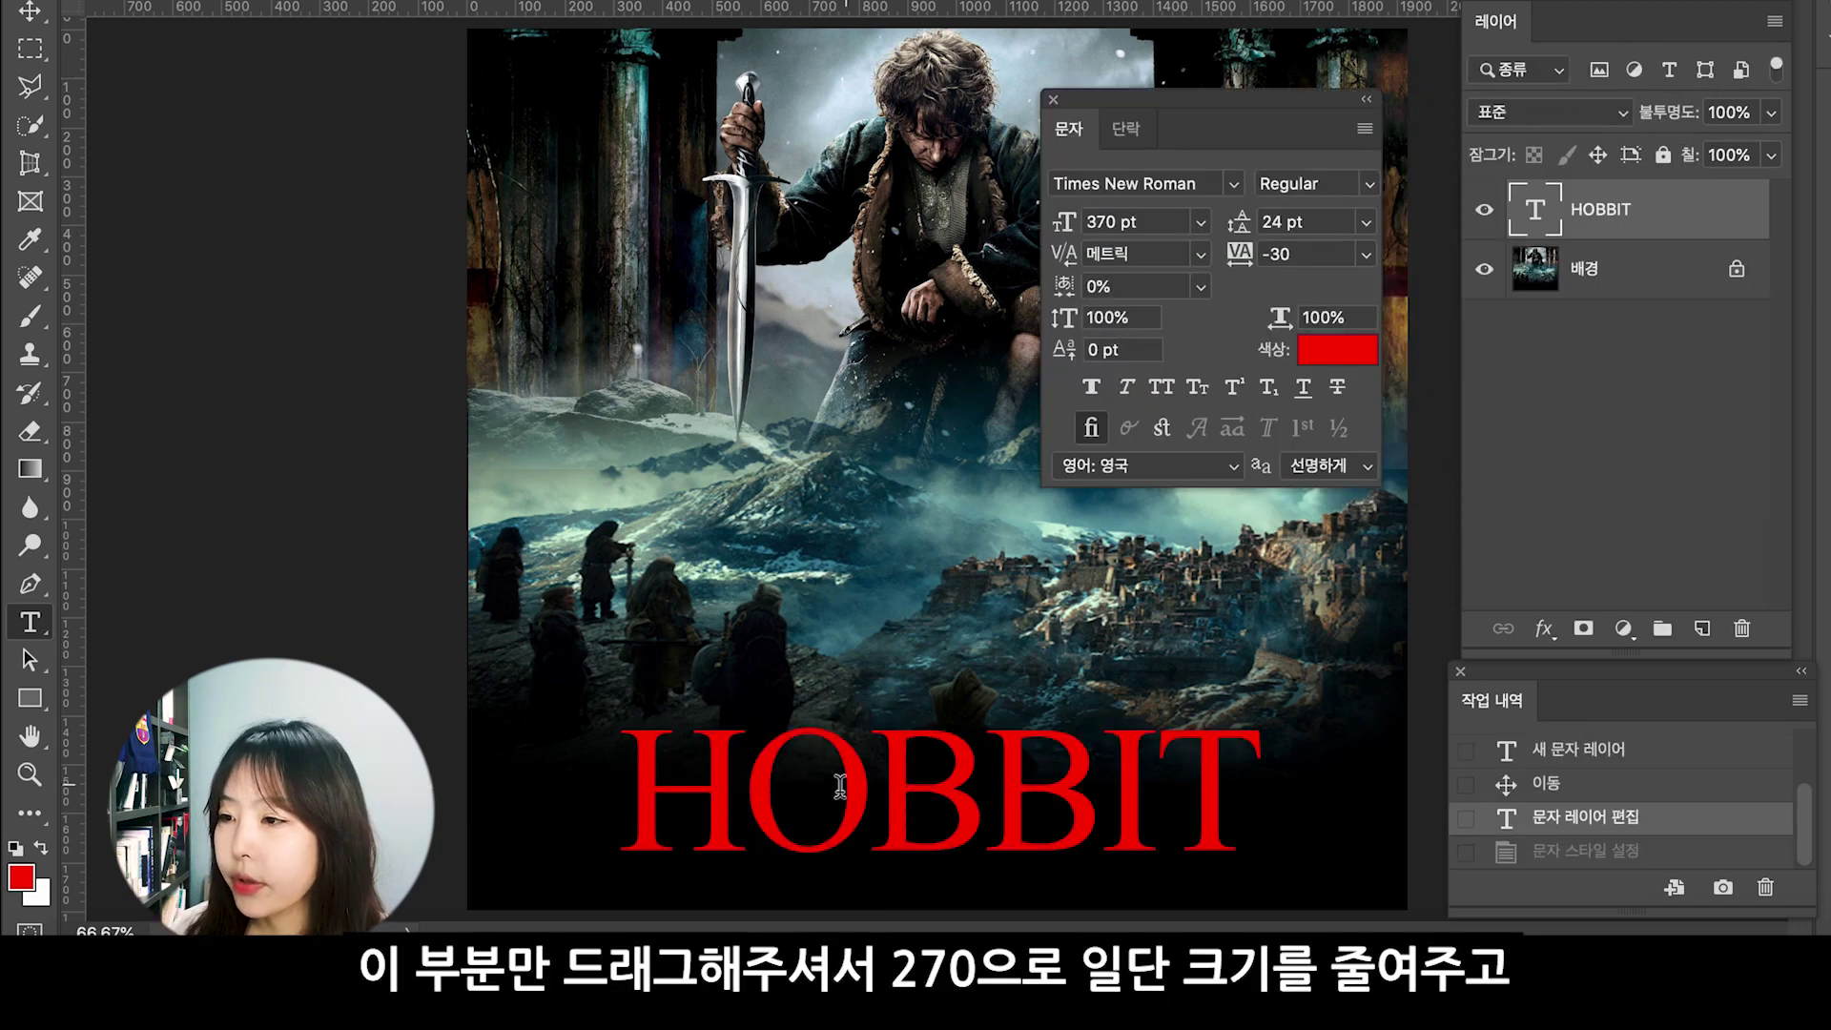
Set the size of the letter O in the HOBBIT title to 270 pt.
{"action": "left_click_drag", "start_coordinate": [866, 784], "coordinate": [766, 784]}
{"action": "left_click", "coordinate": [1144, 221]}
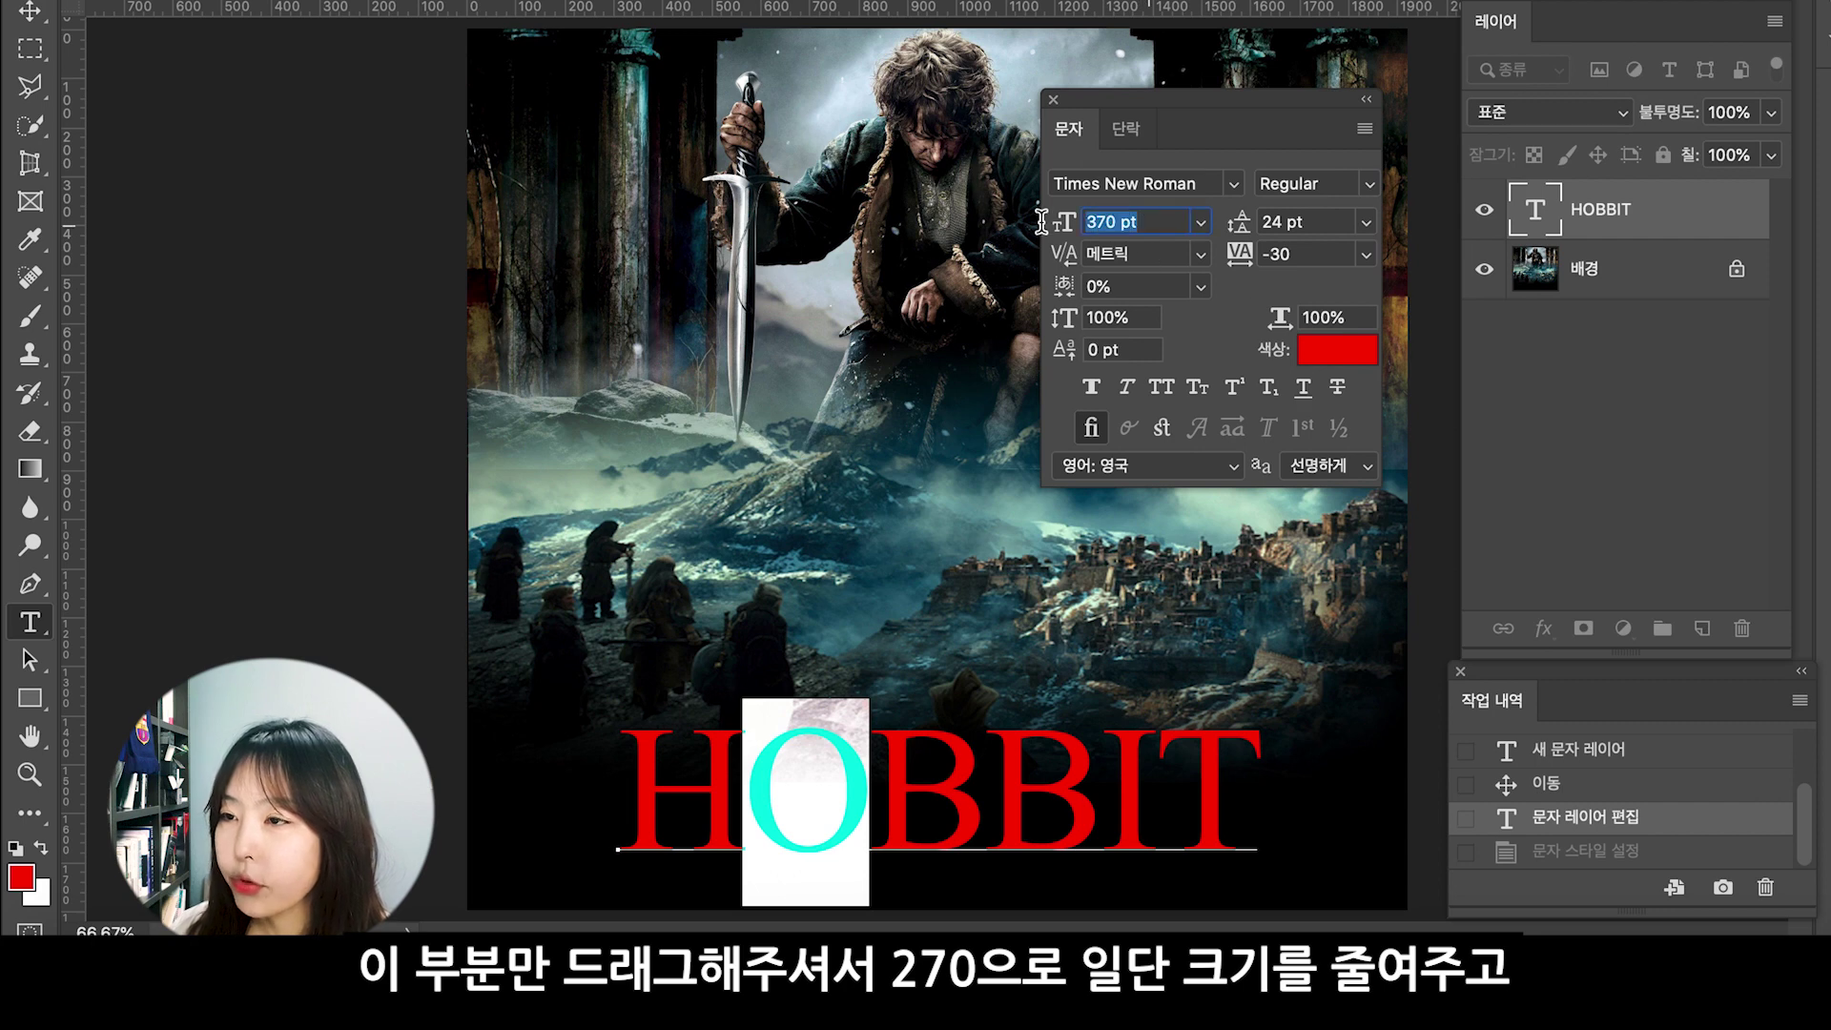
{"action": "type", "text": "270"}
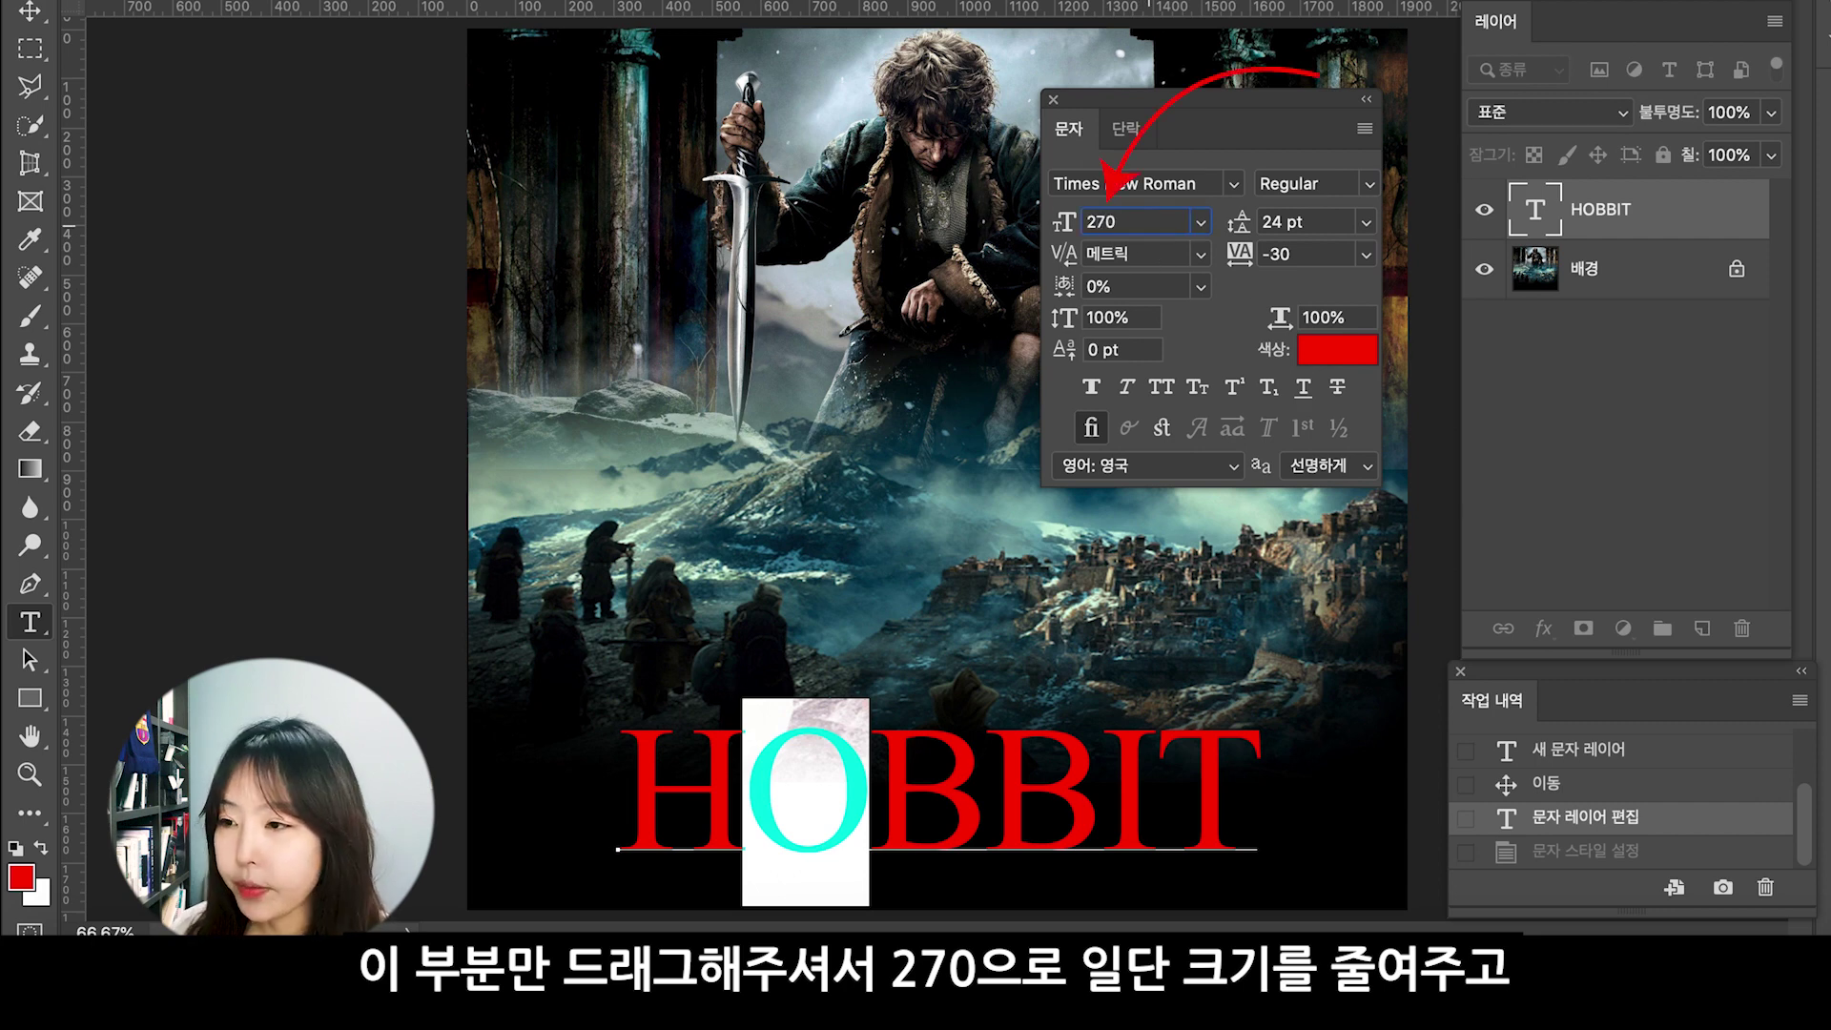
{"action": "key", "text": "Return"}
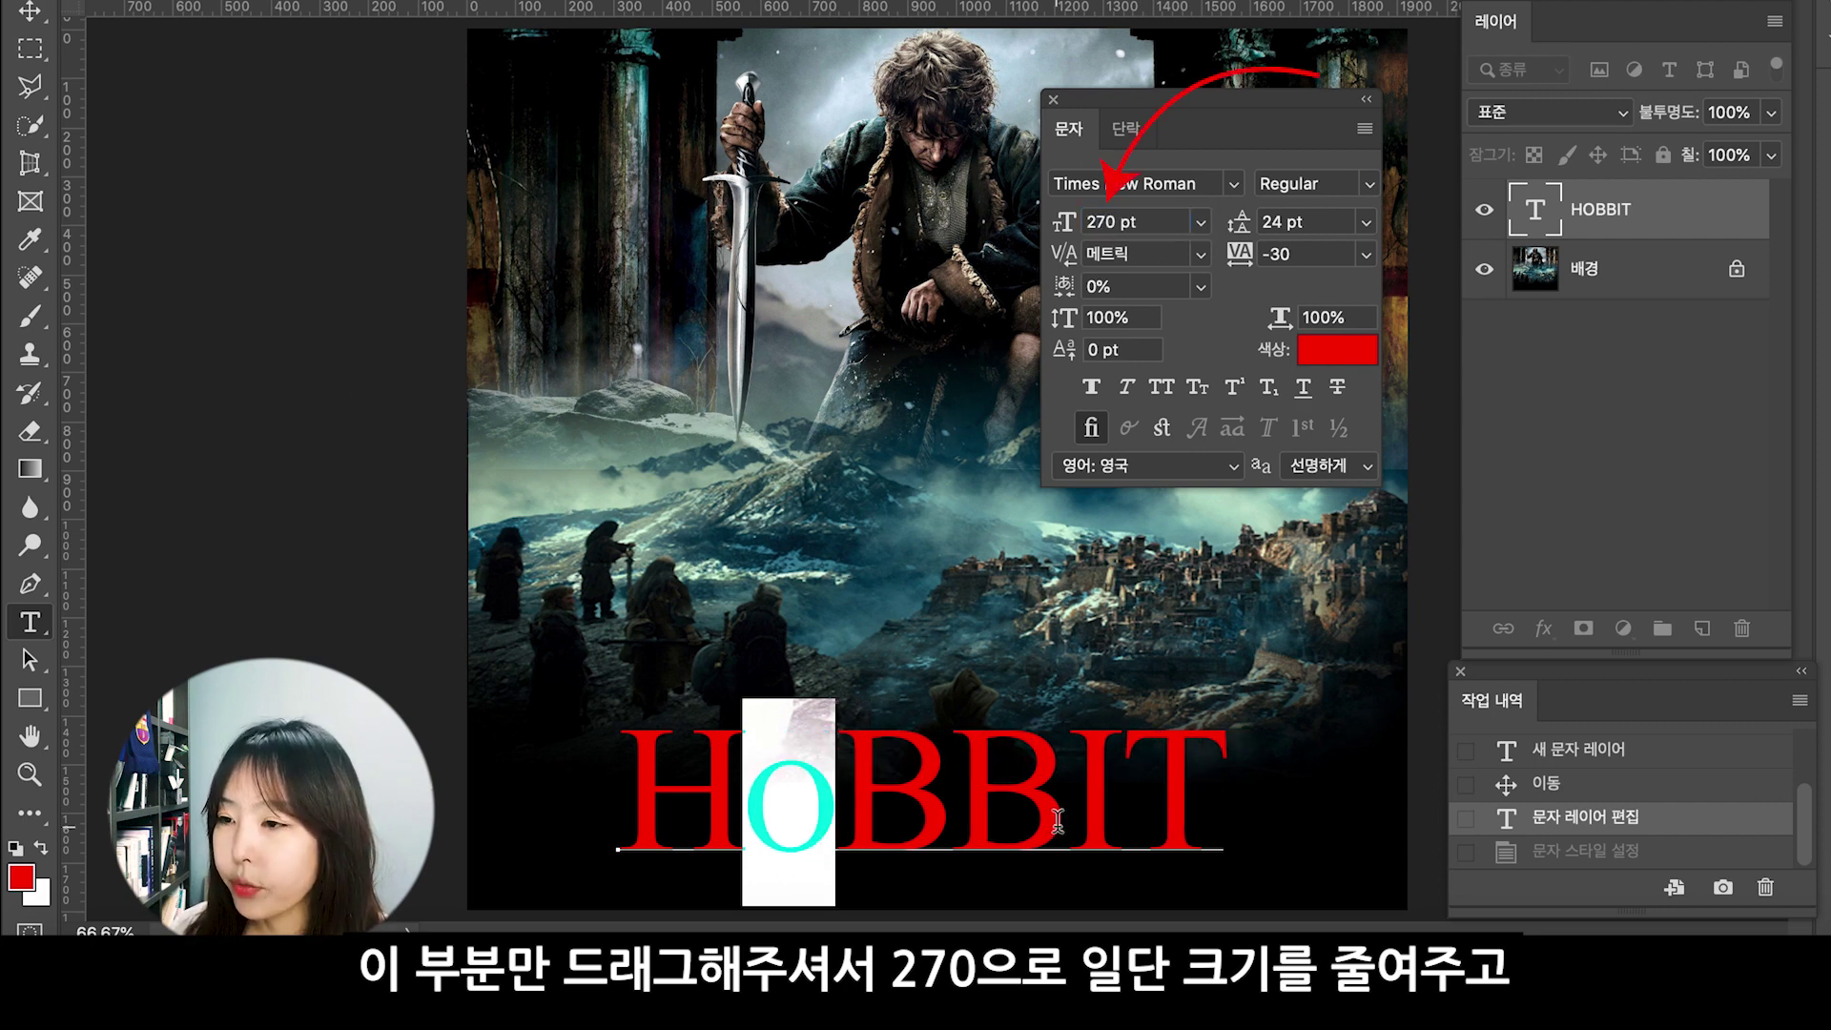
Set the second B of the HOBBIT title to 270 pt and move the title slightly right to centre it.
{"action": "left_click_drag", "start_coordinate": [1061, 815], "coordinate": [950, 815]}
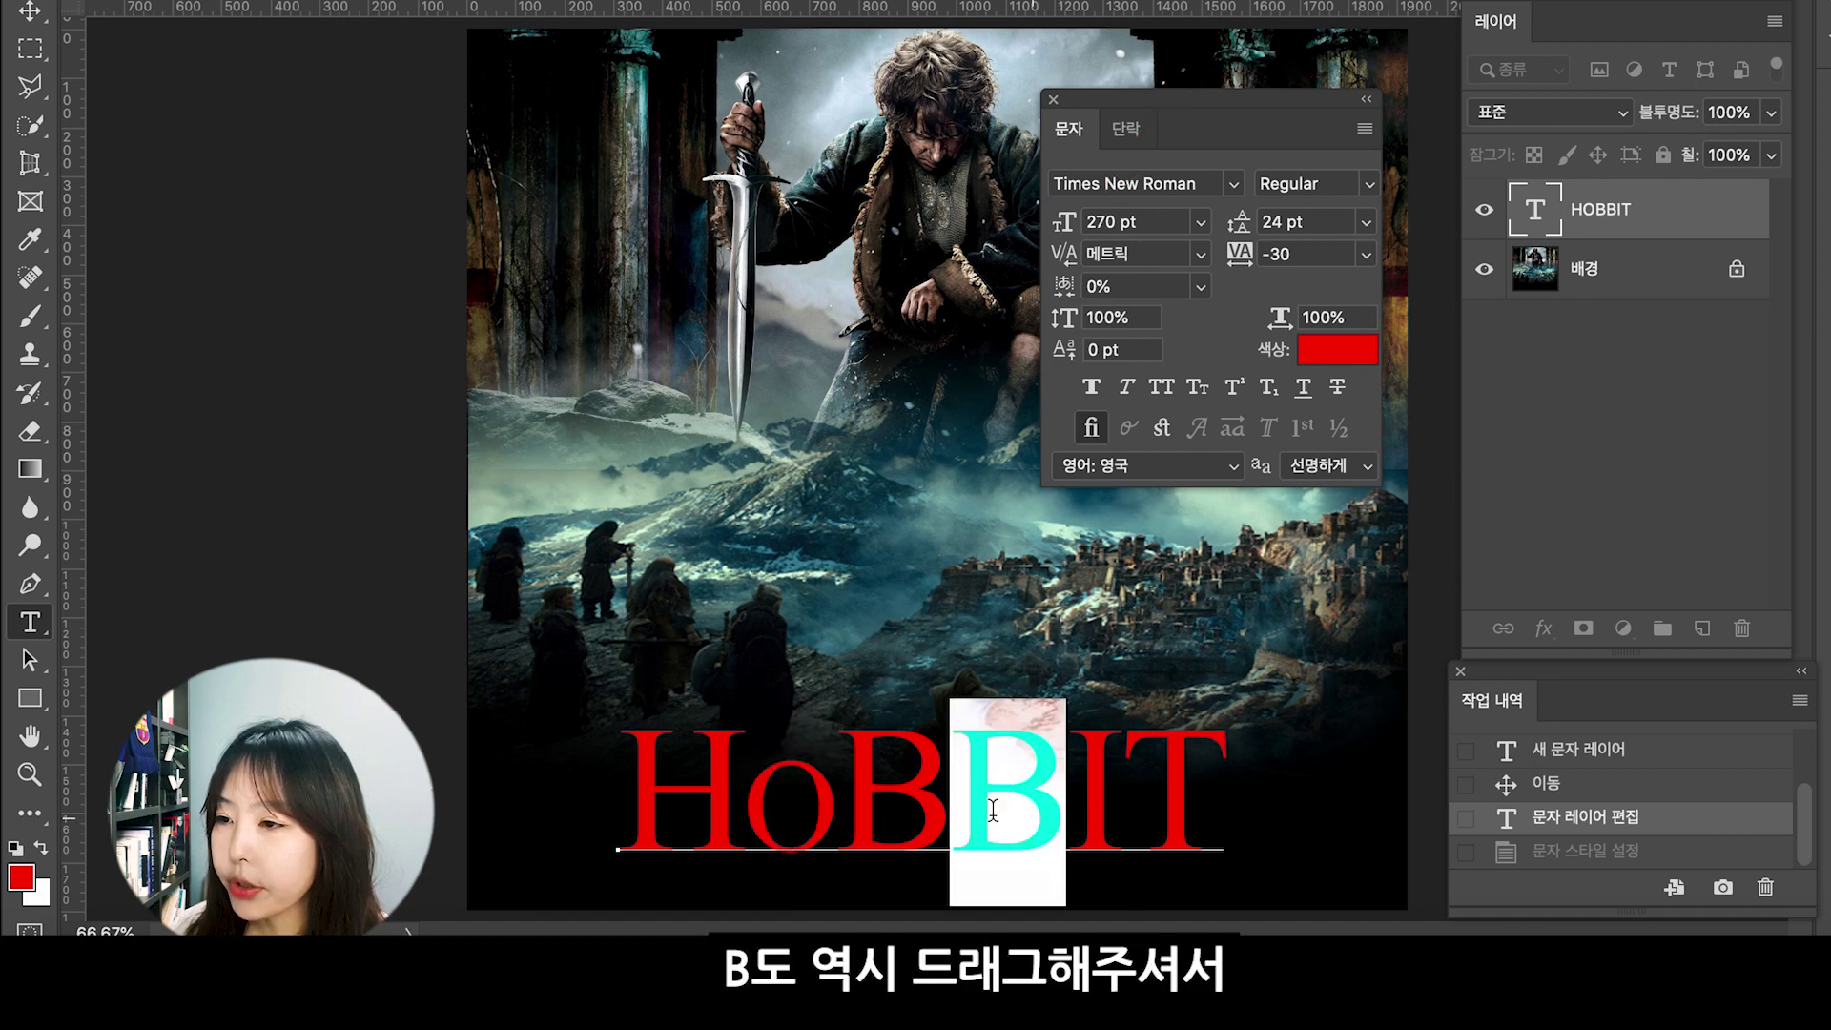
{"action": "left_click", "coordinate": [1125, 222]}
{"action": "type", "text": "270"}
{"action": "key", "text": "Return"}
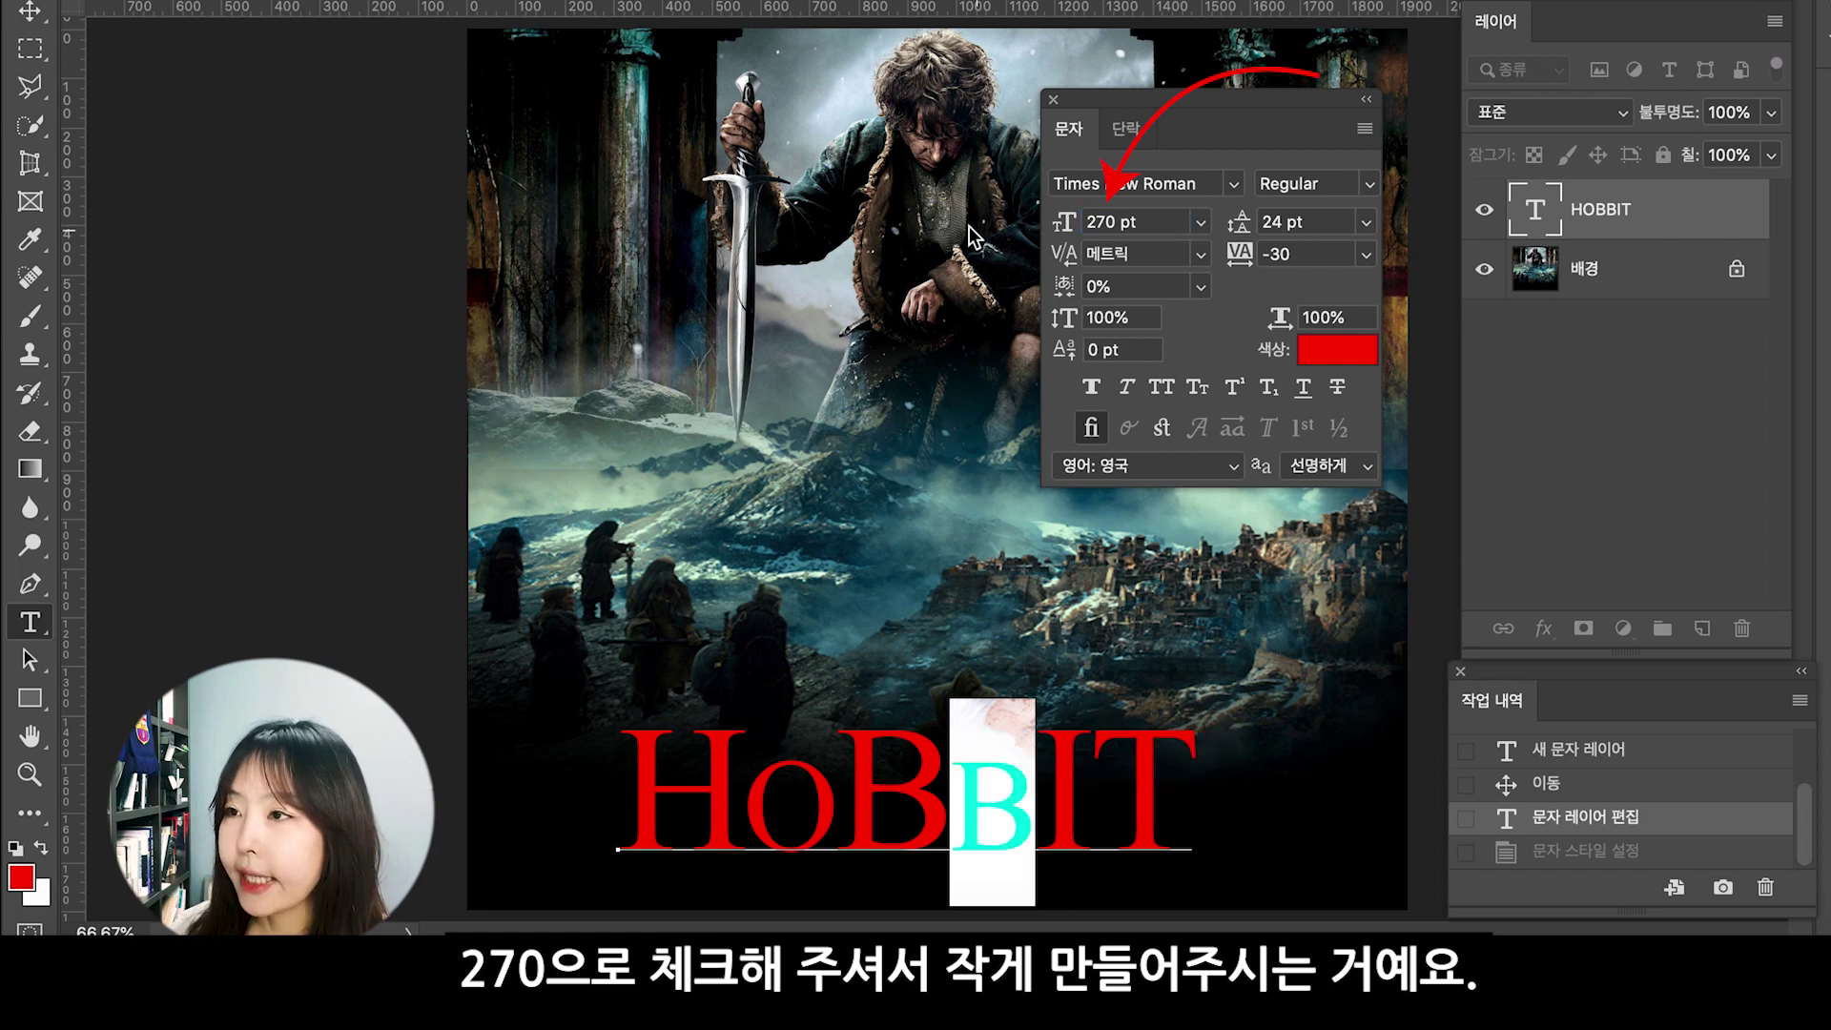
{"action": "left_click", "coordinate": [30, 11]}
{"action": "left_click_drag", "start_coordinate": [1083, 789], "coordinate": [1117, 790]}
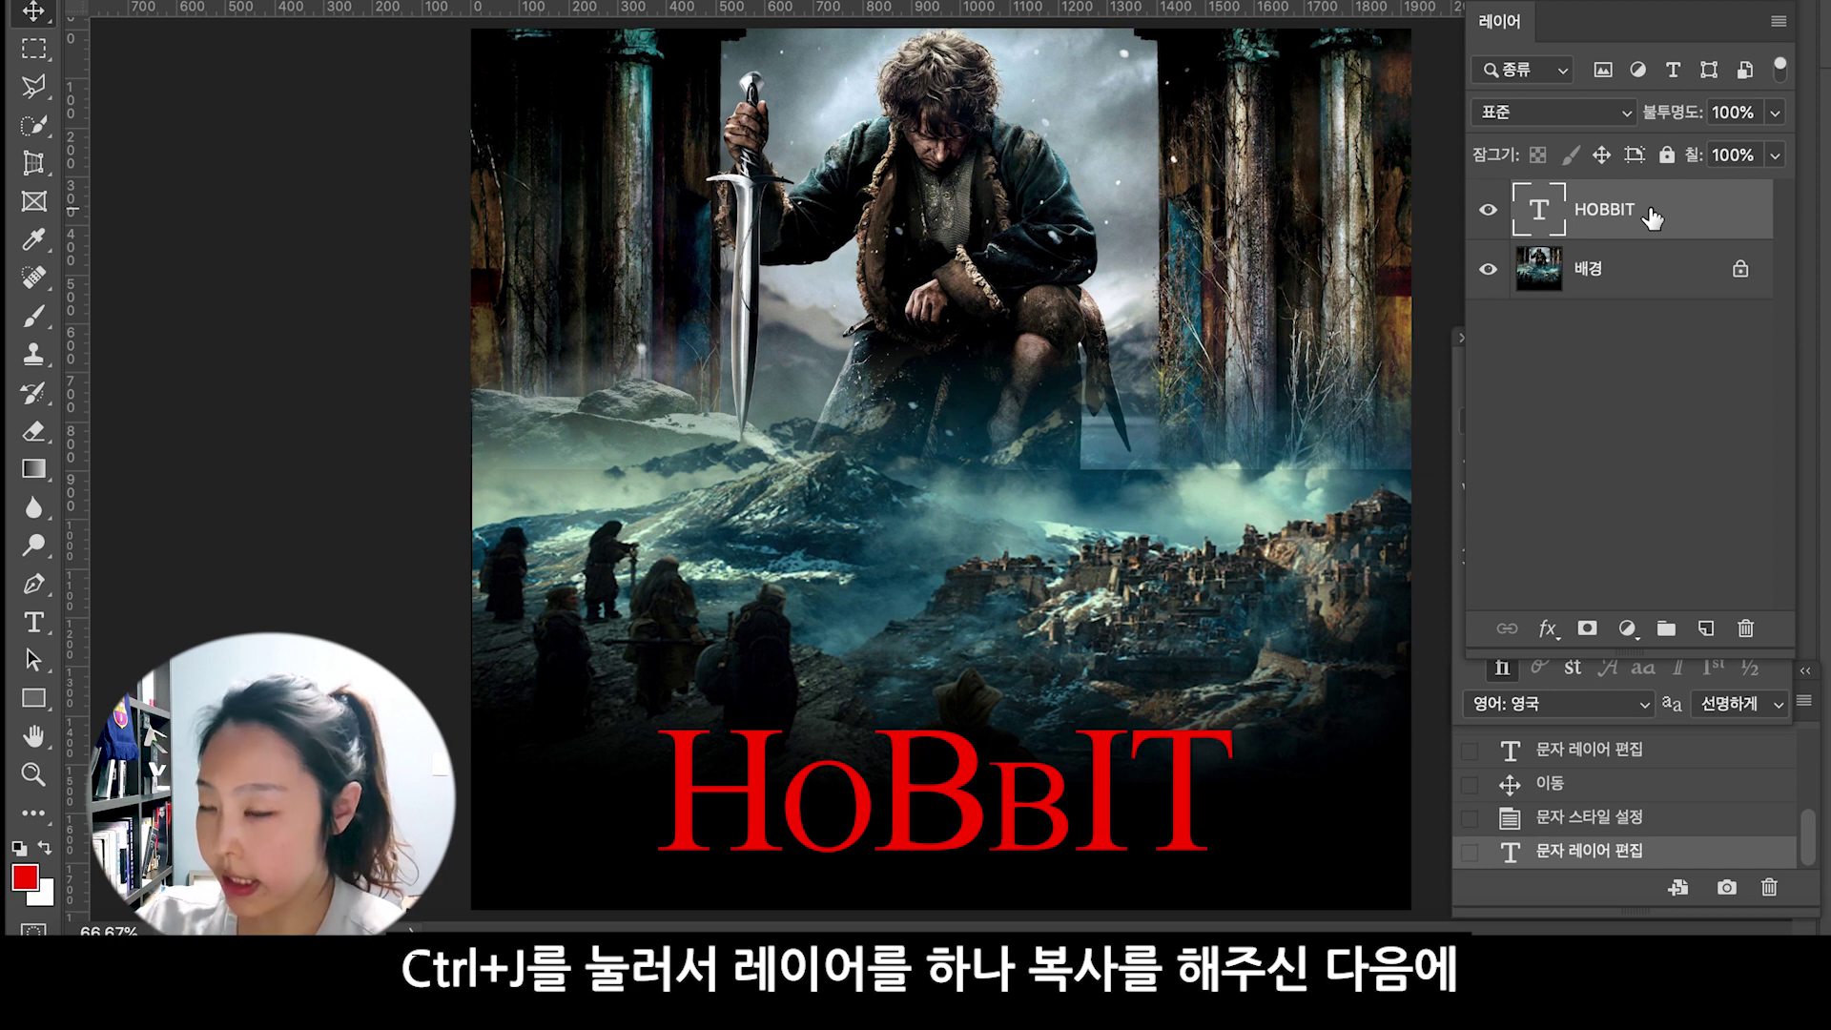
Duplicate the HOBBIT text layer and hide the original, keeping the copy visible.
{"action": "key", "text": "ctrl+j"}
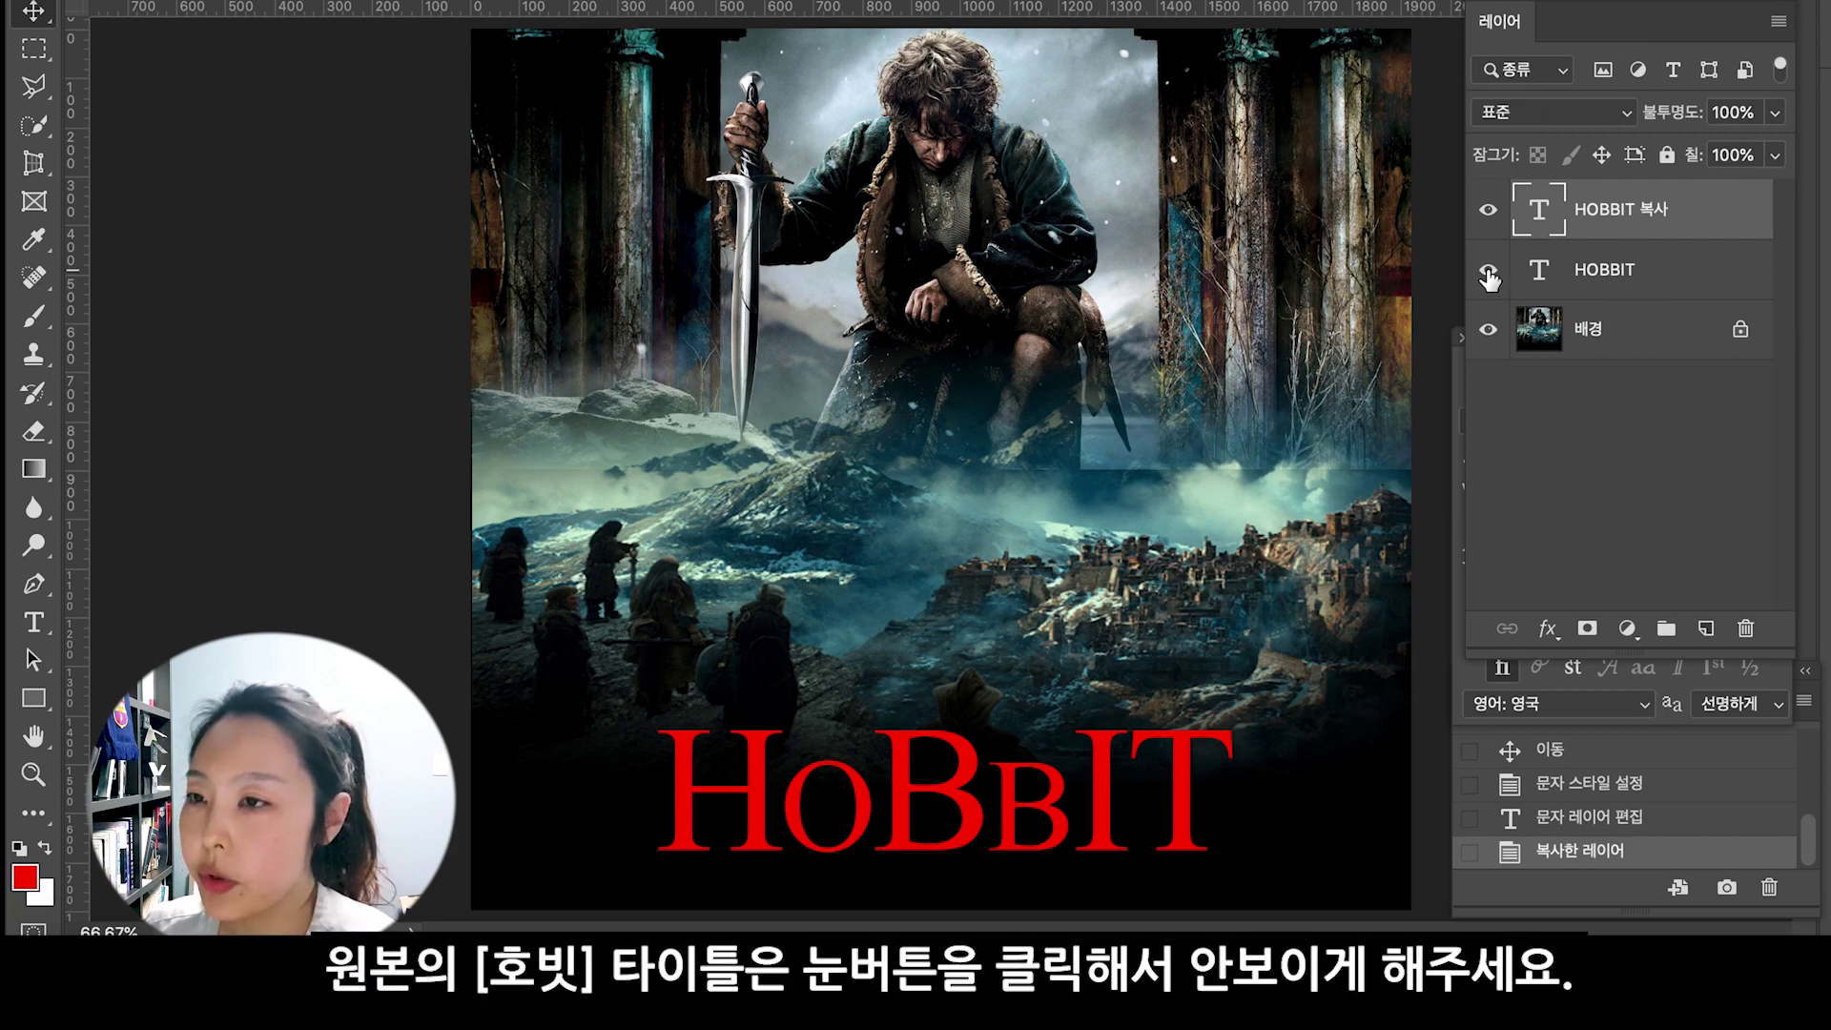
{"action": "left_click", "coordinate": [1488, 271]}
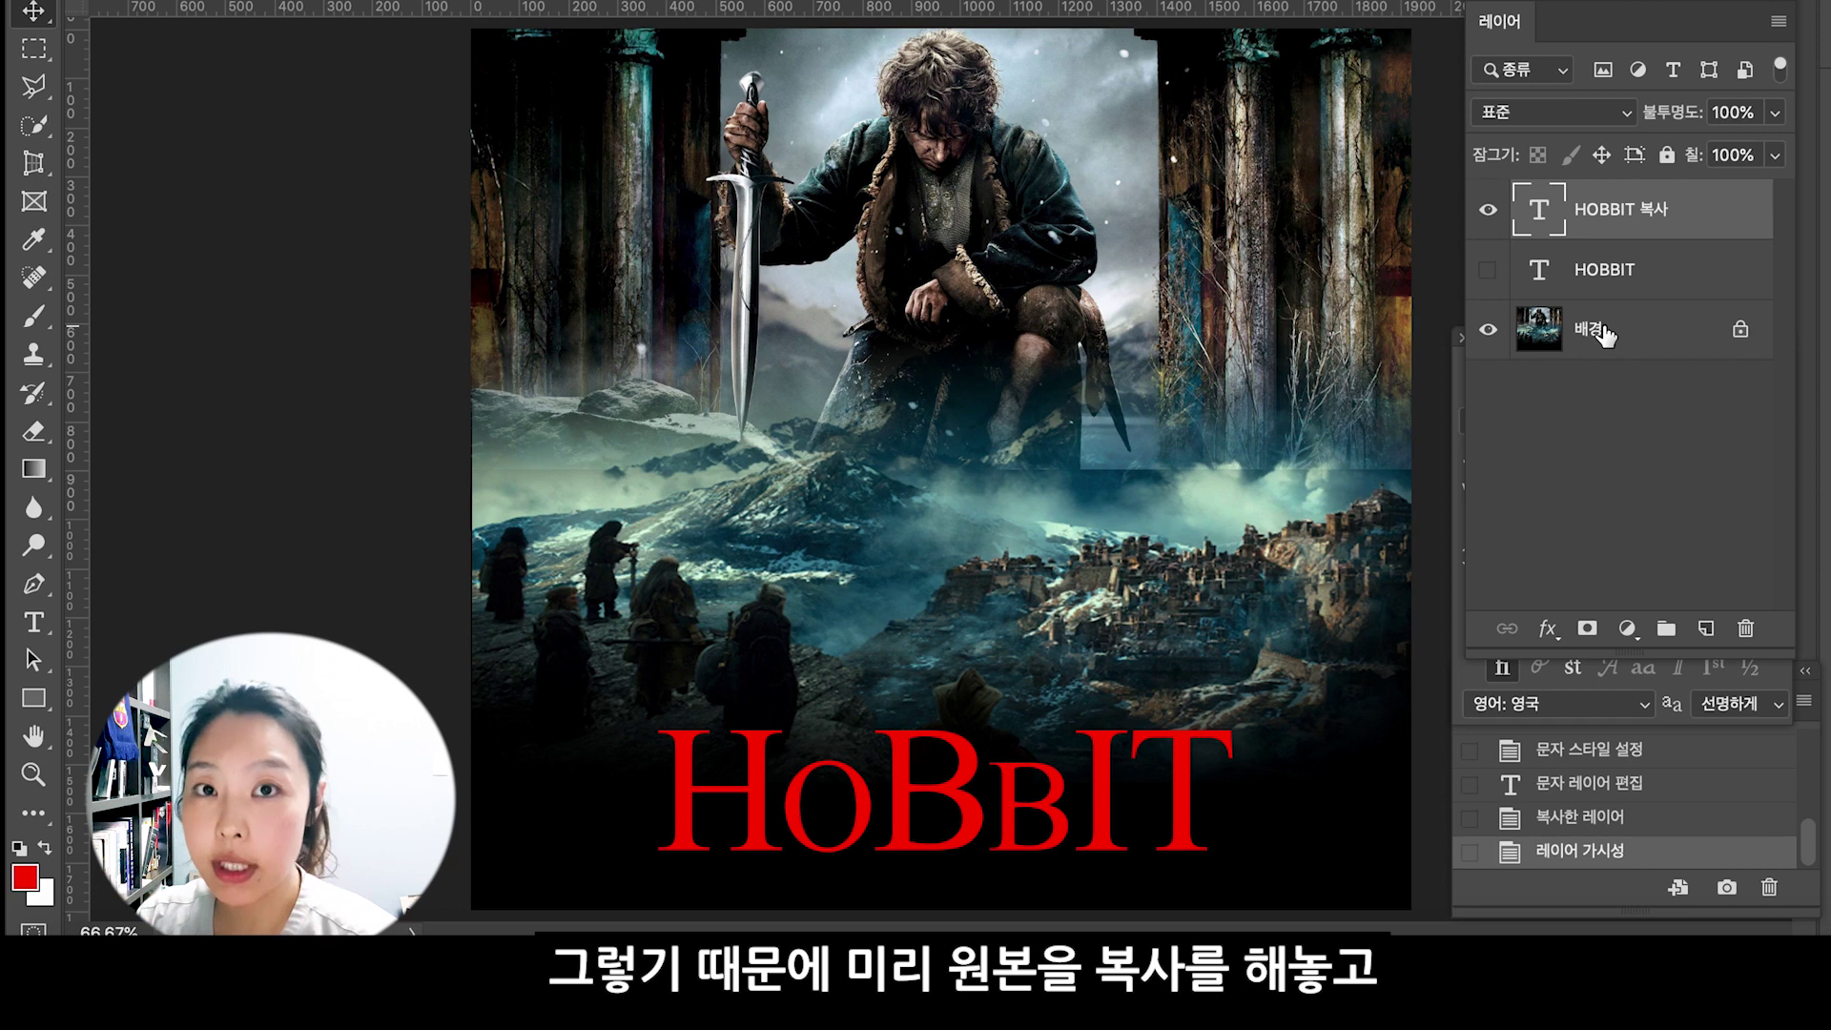
{"action": "left_click", "coordinate": [1489, 215]}
{"action": "left_click", "coordinate": [1488, 212]}
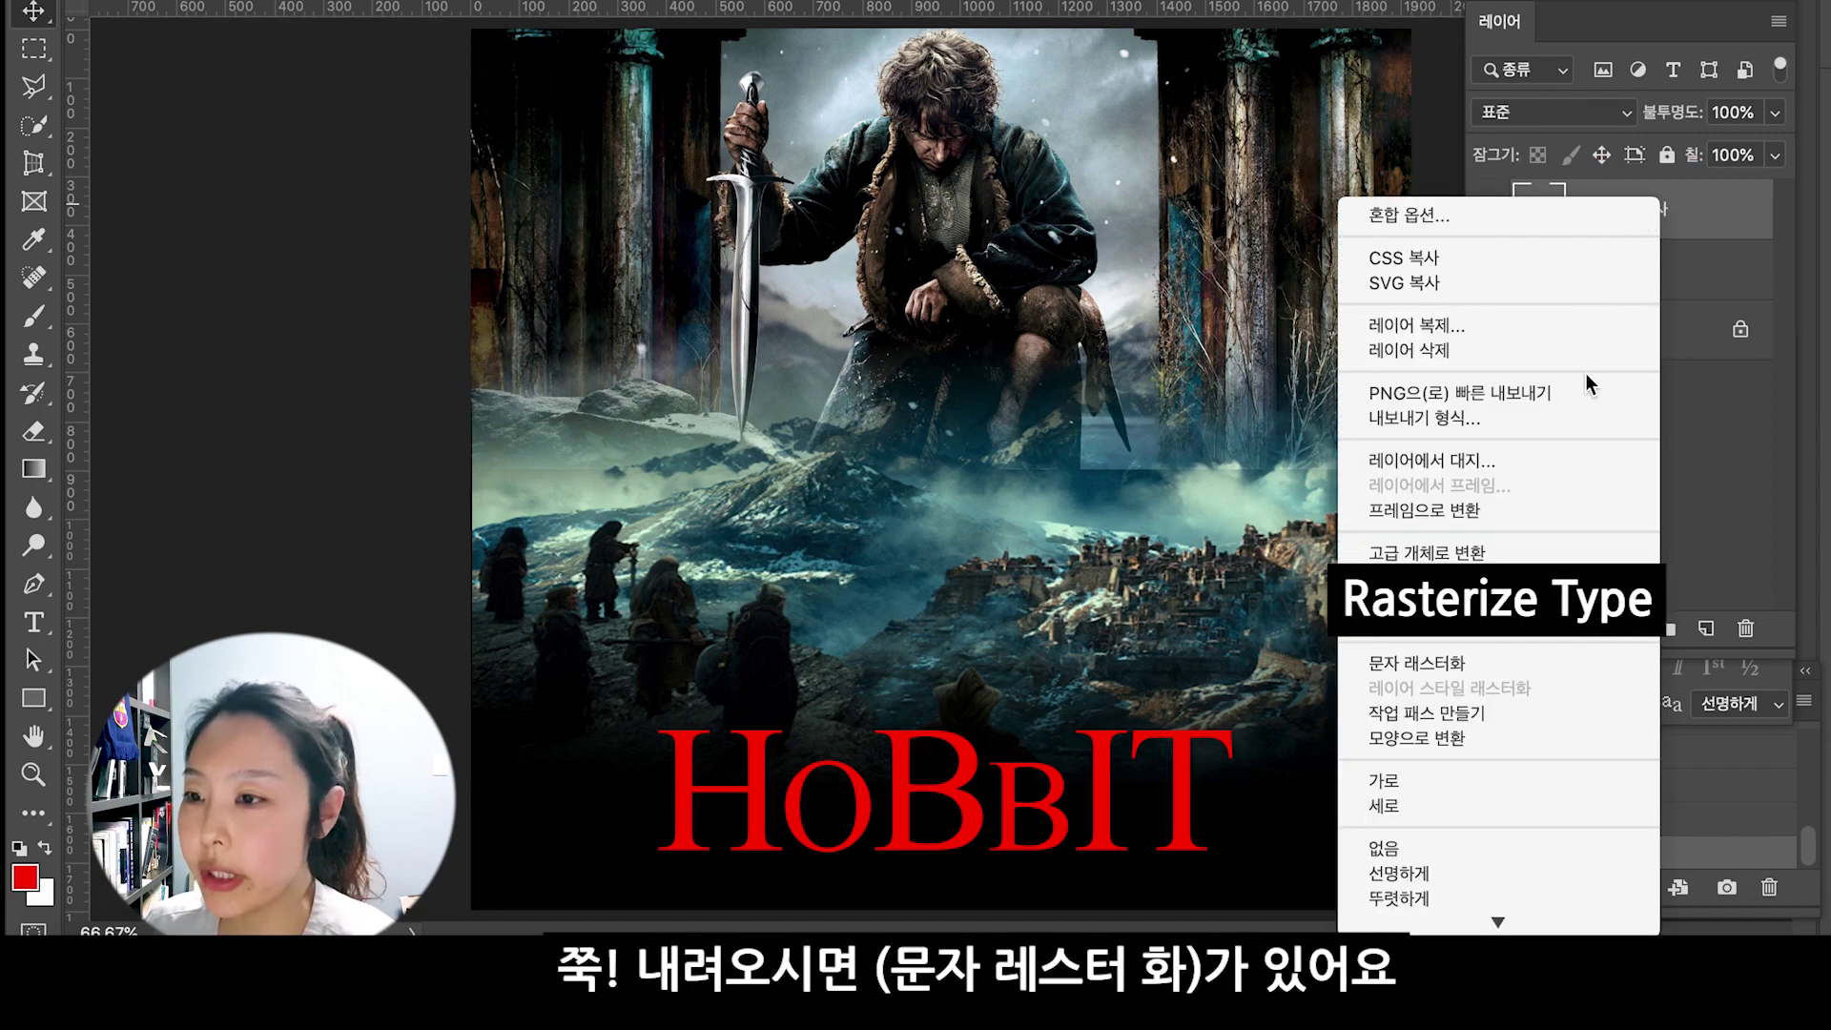
Rasterize the type of the HOBBIT 복사 layer and return to the 호빗작업.jpg document with the tools and panels shown.
{"action": "left_click", "coordinate": [1511, 665]}
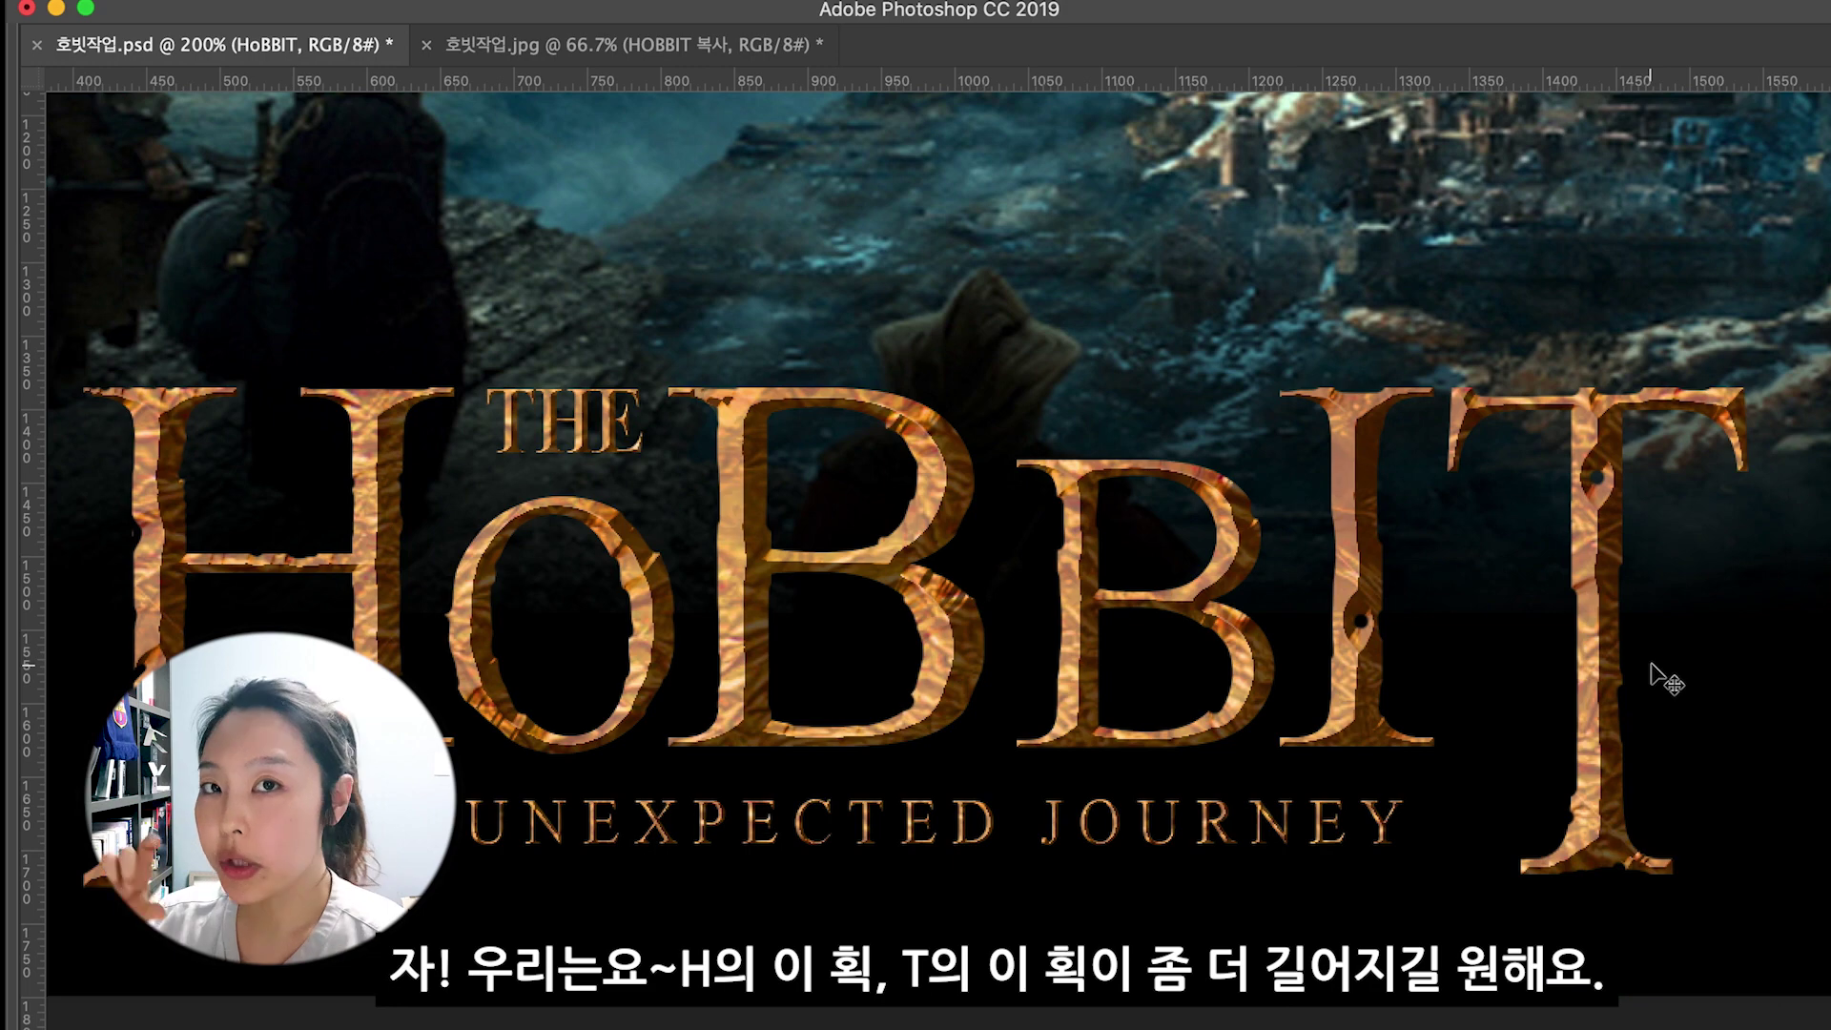
{"action": "left_click", "coordinate": [624, 45]}
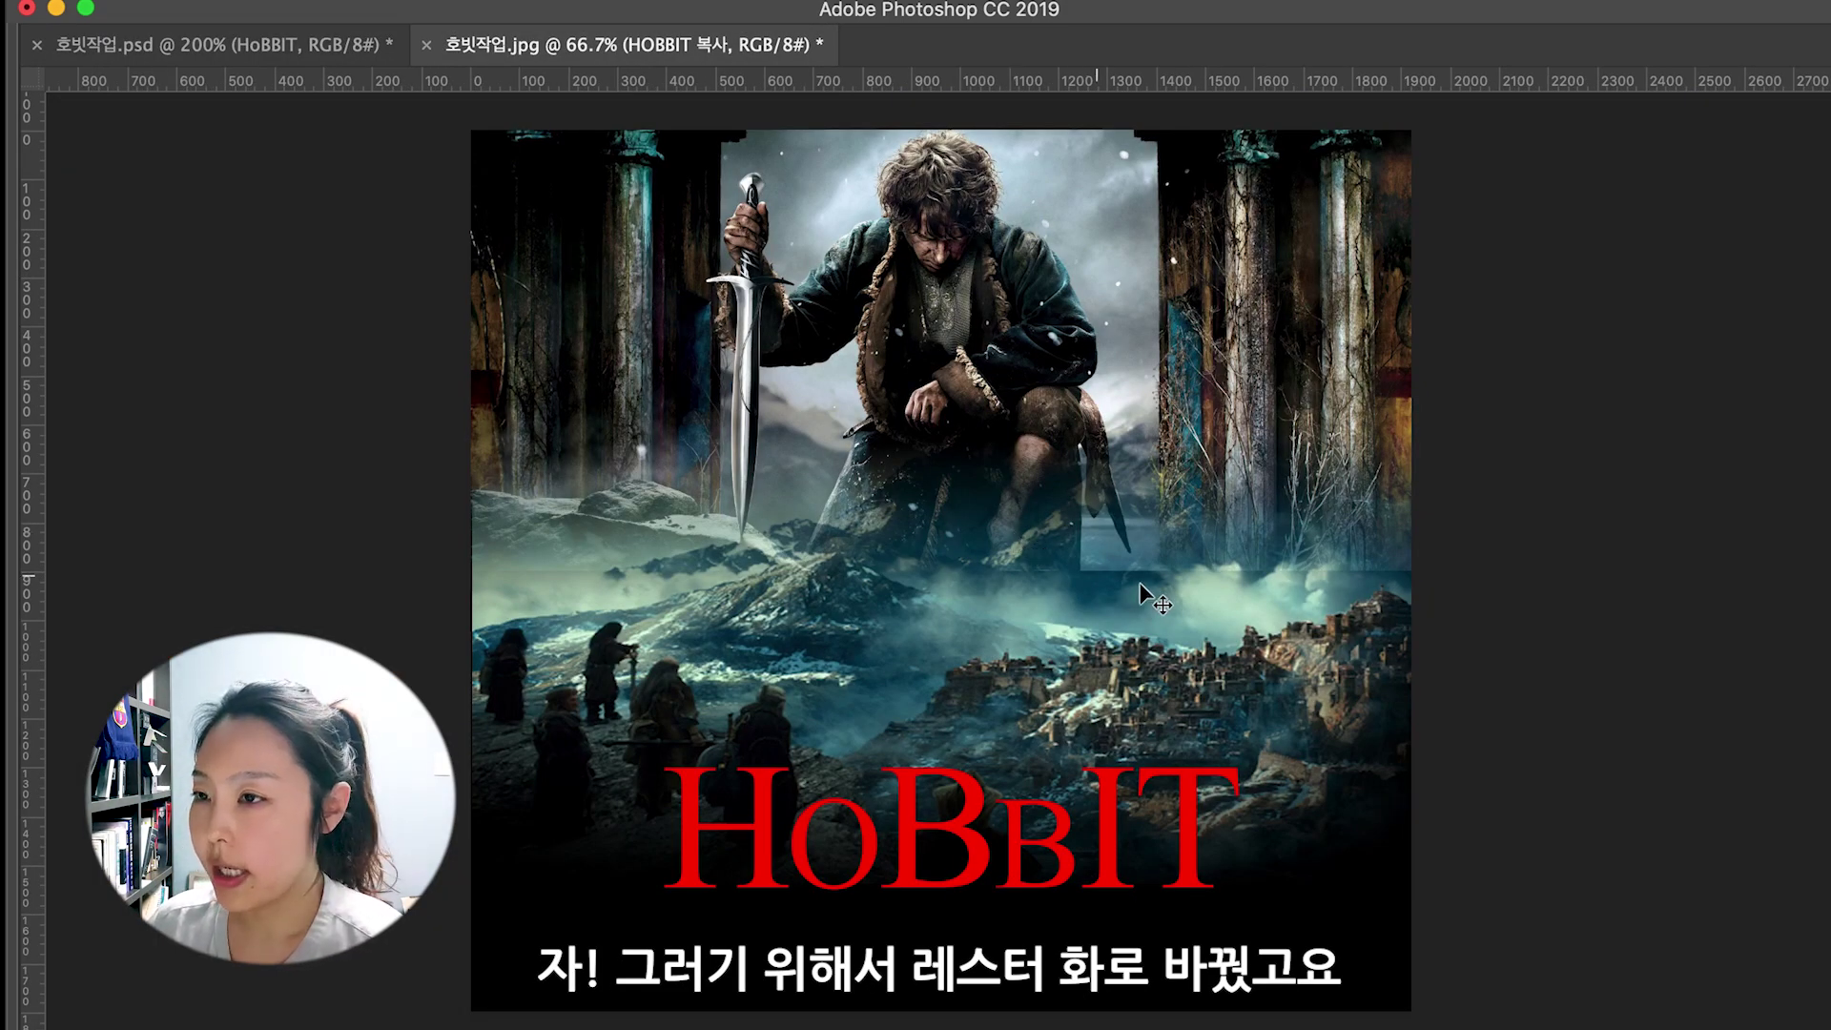
{"action": "key", "text": "Tab"}
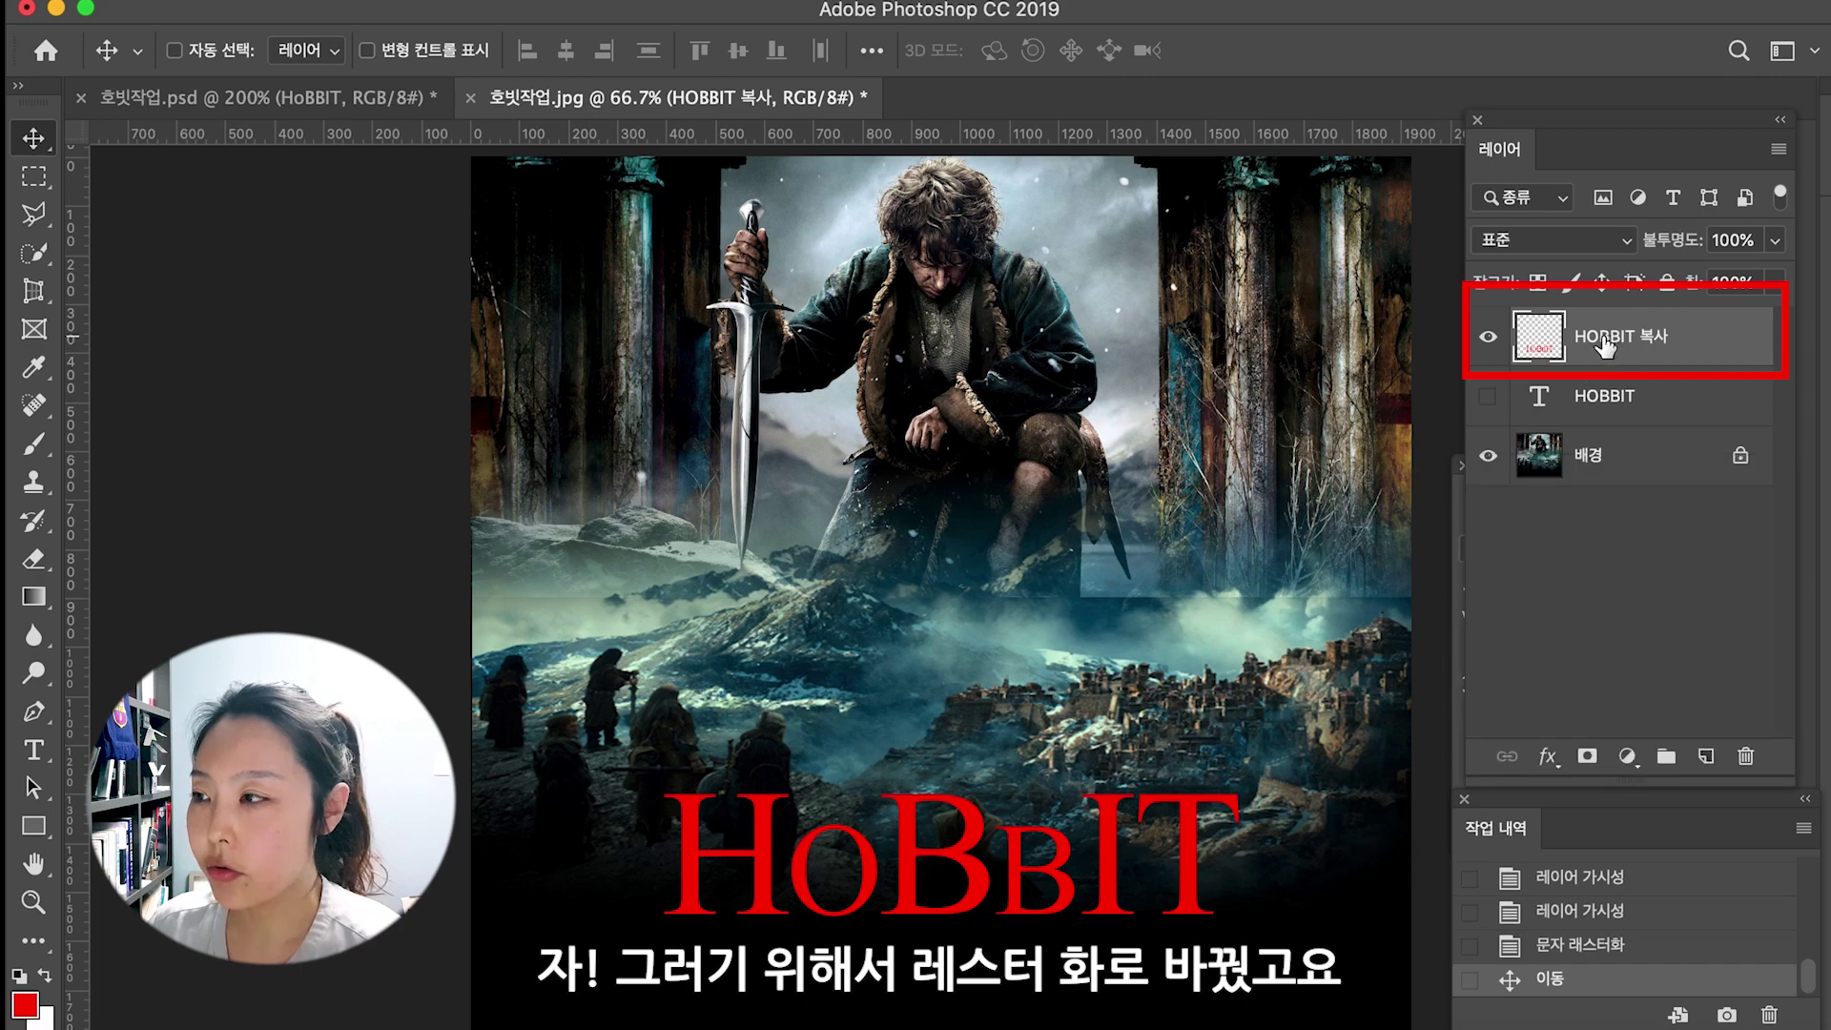
Try stretching the whole rasterized HOBBIT title vertically to about 136% with Free Transform, and undo the stretch.
{"action": "left_click", "coordinate": [33, 177]}
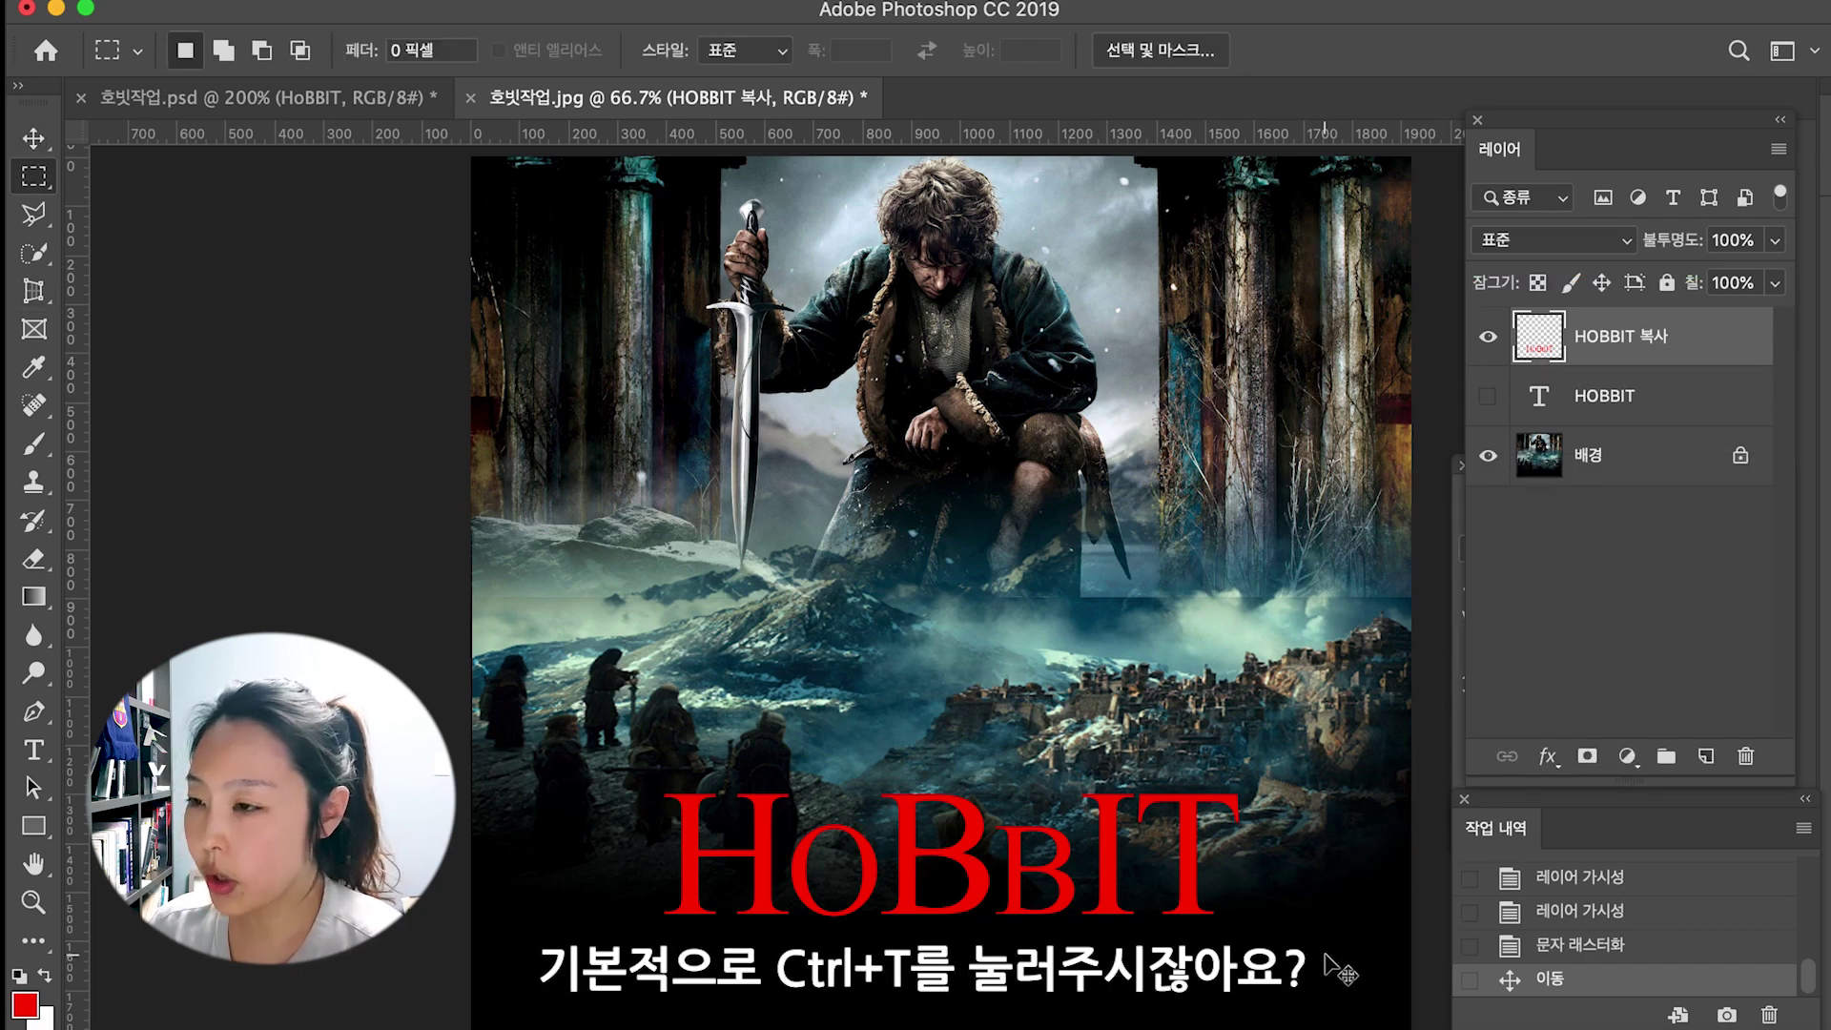
{"action": "key", "text": "super+t"}
{"action": "left_click_drag", "start_coordinate": [952, 792], "coordinate": [950, 747]}
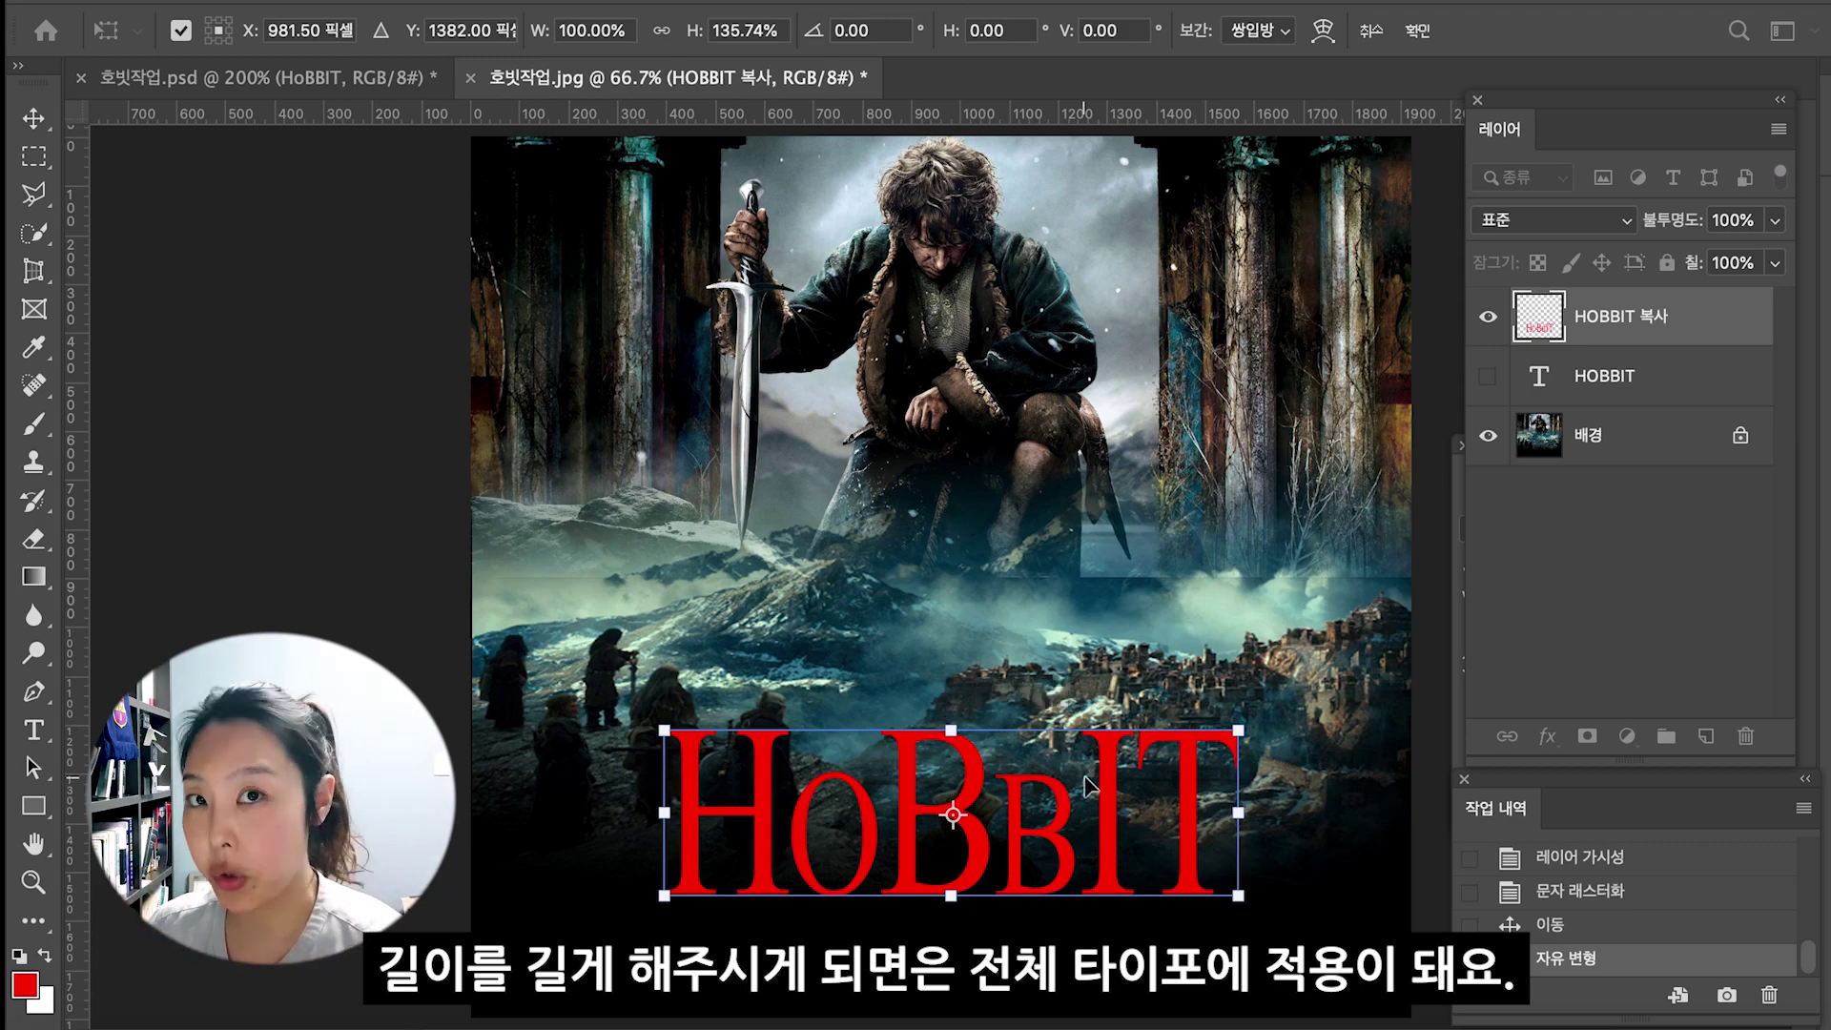
{"action": "key", "text": "super+z"}
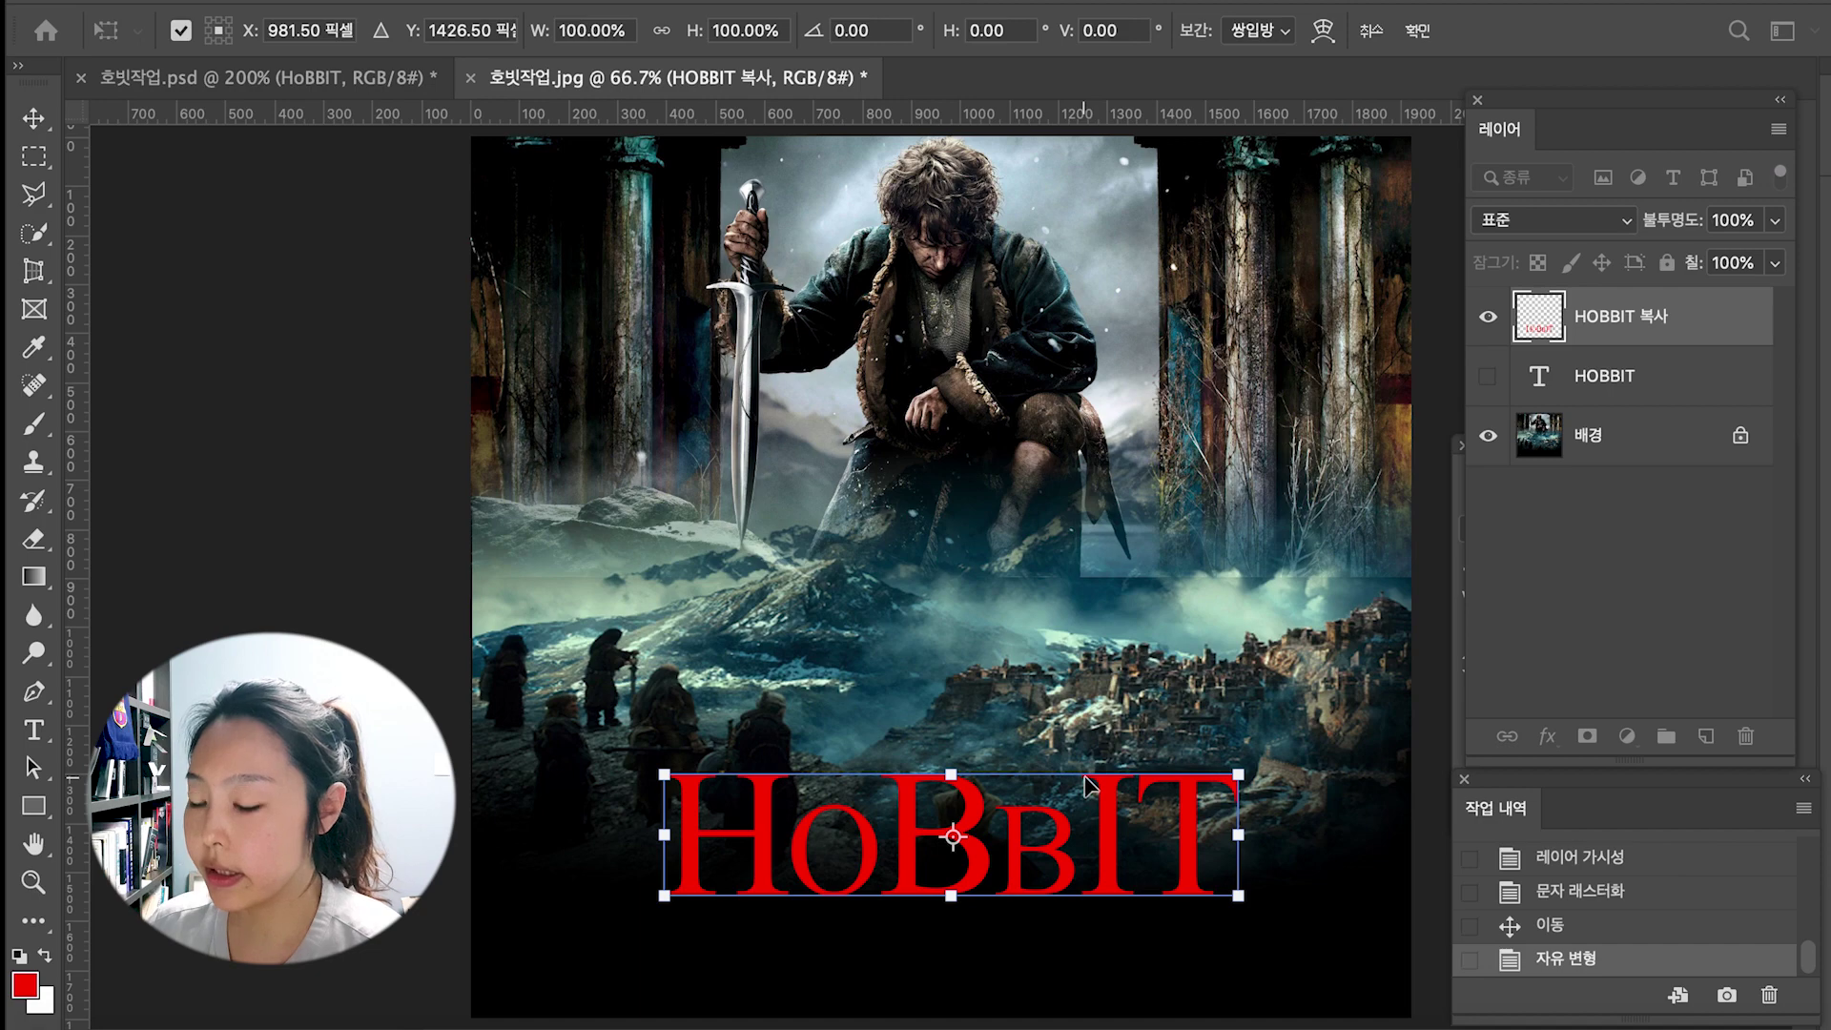
{"action": "key", "text": "Return"}
Marquee-select the lower part of the H's left stem, stretch it downward to about 217% height, and deselect.
{"action": "key", "text": "m"}
{"action": "left_click_drag", "start_coordinate": [323, 724], "coordinate": [324, 772]}
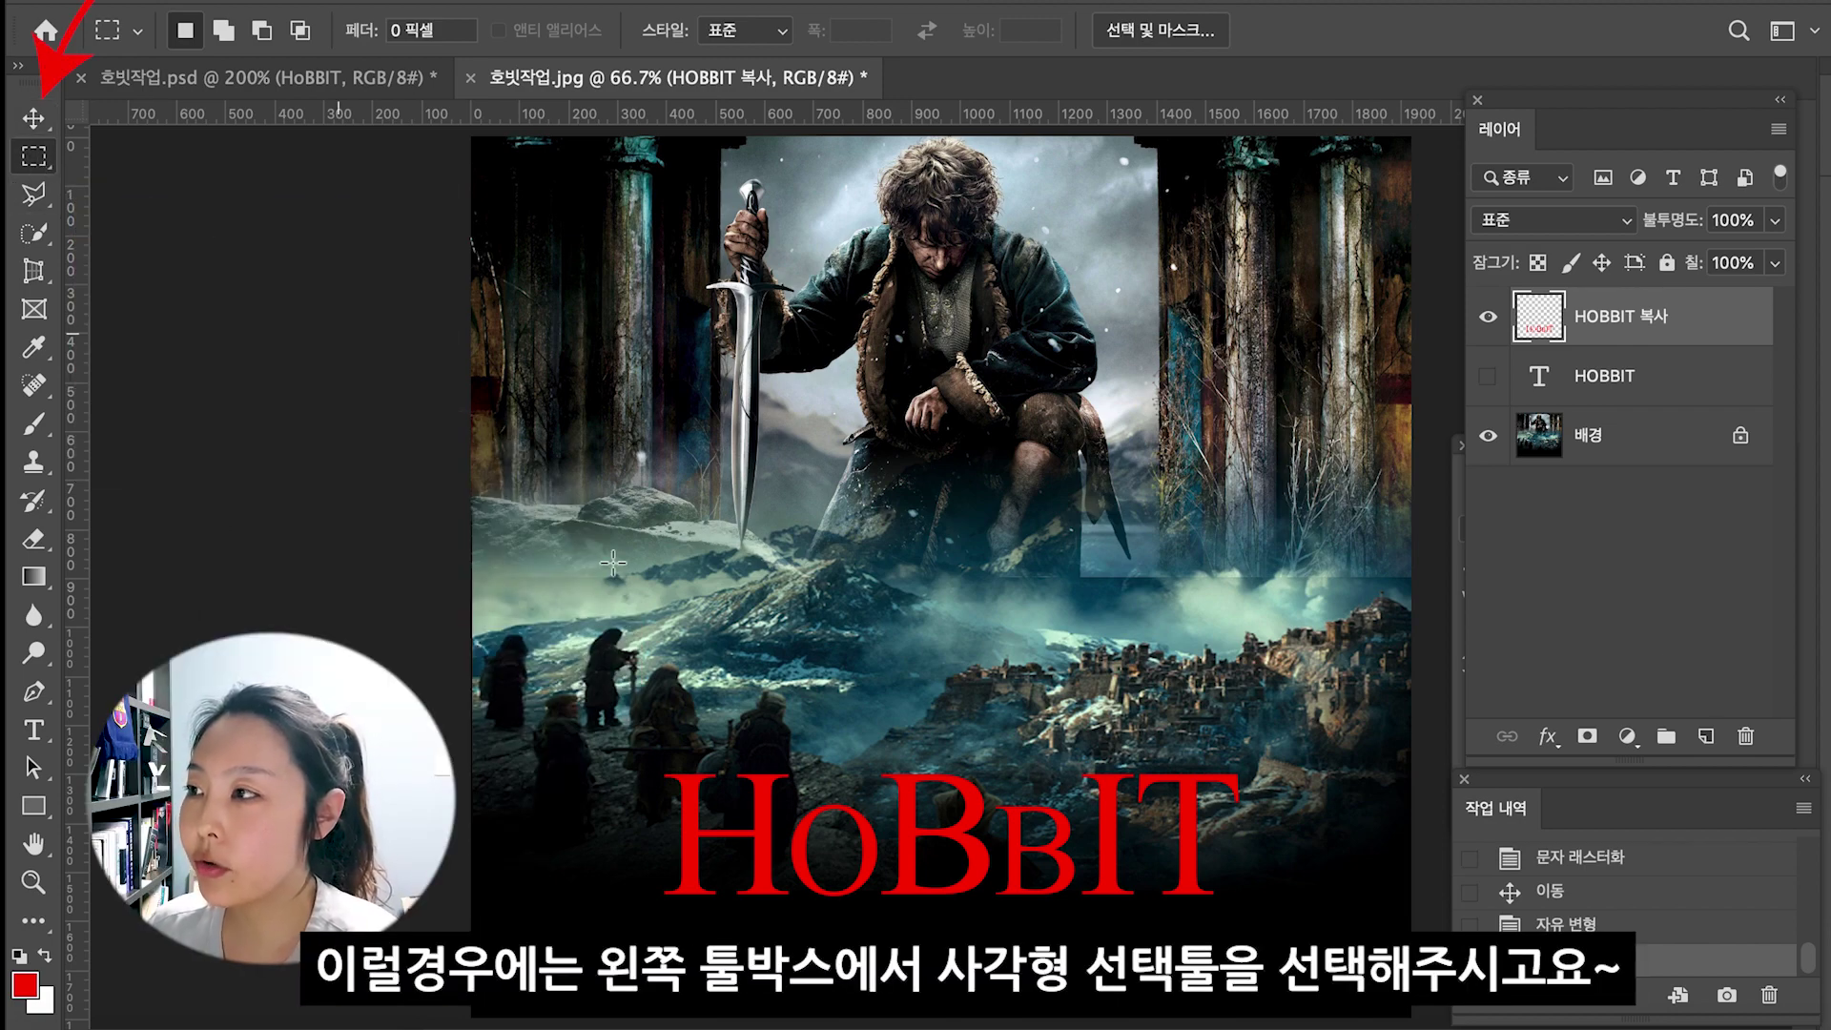
{"action": "key", "text": "ctrl+plus"}
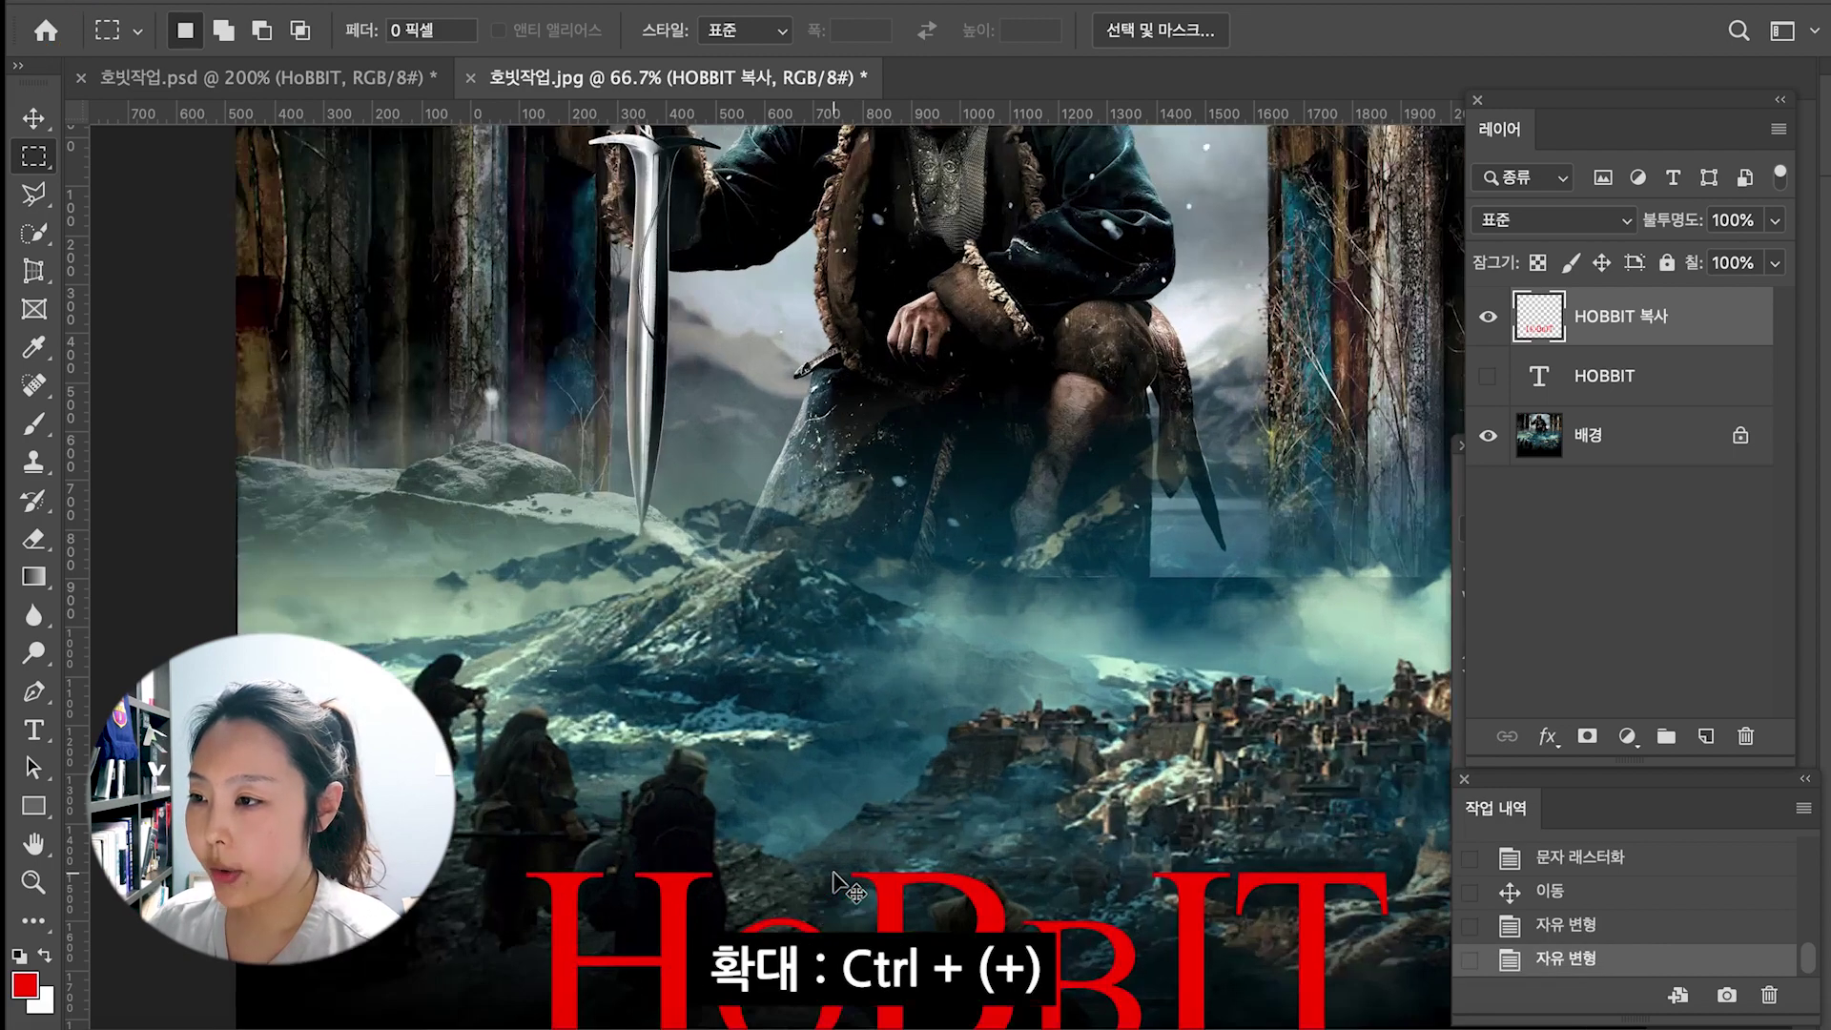
{"action": "key", "text": "ctrl+plus"}
{"action": "key", "text": "ctrl+plus"}
{"action": "left_click_drag", "start_coordinate": [789, 871], "coordinate": [847, 339]}
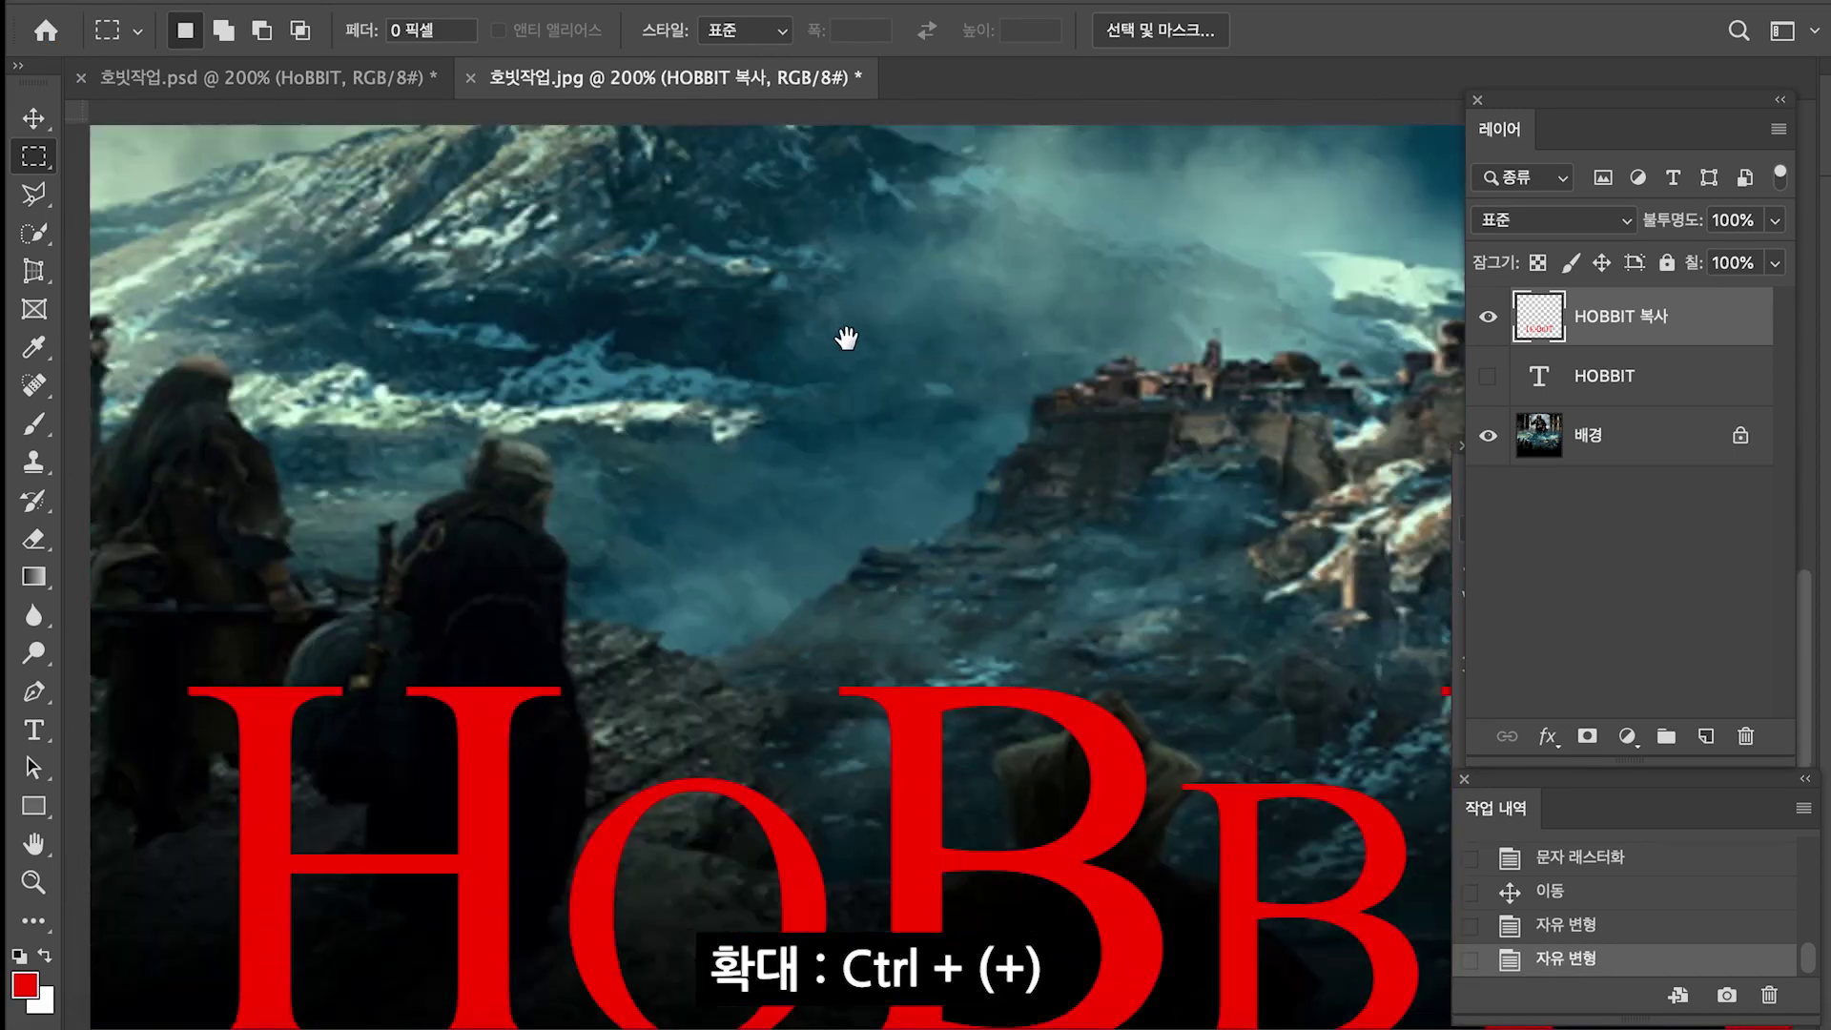
{"action": "left_click_drag", "start_coordinate": [803, 624], "coordinate": [854, 474]}
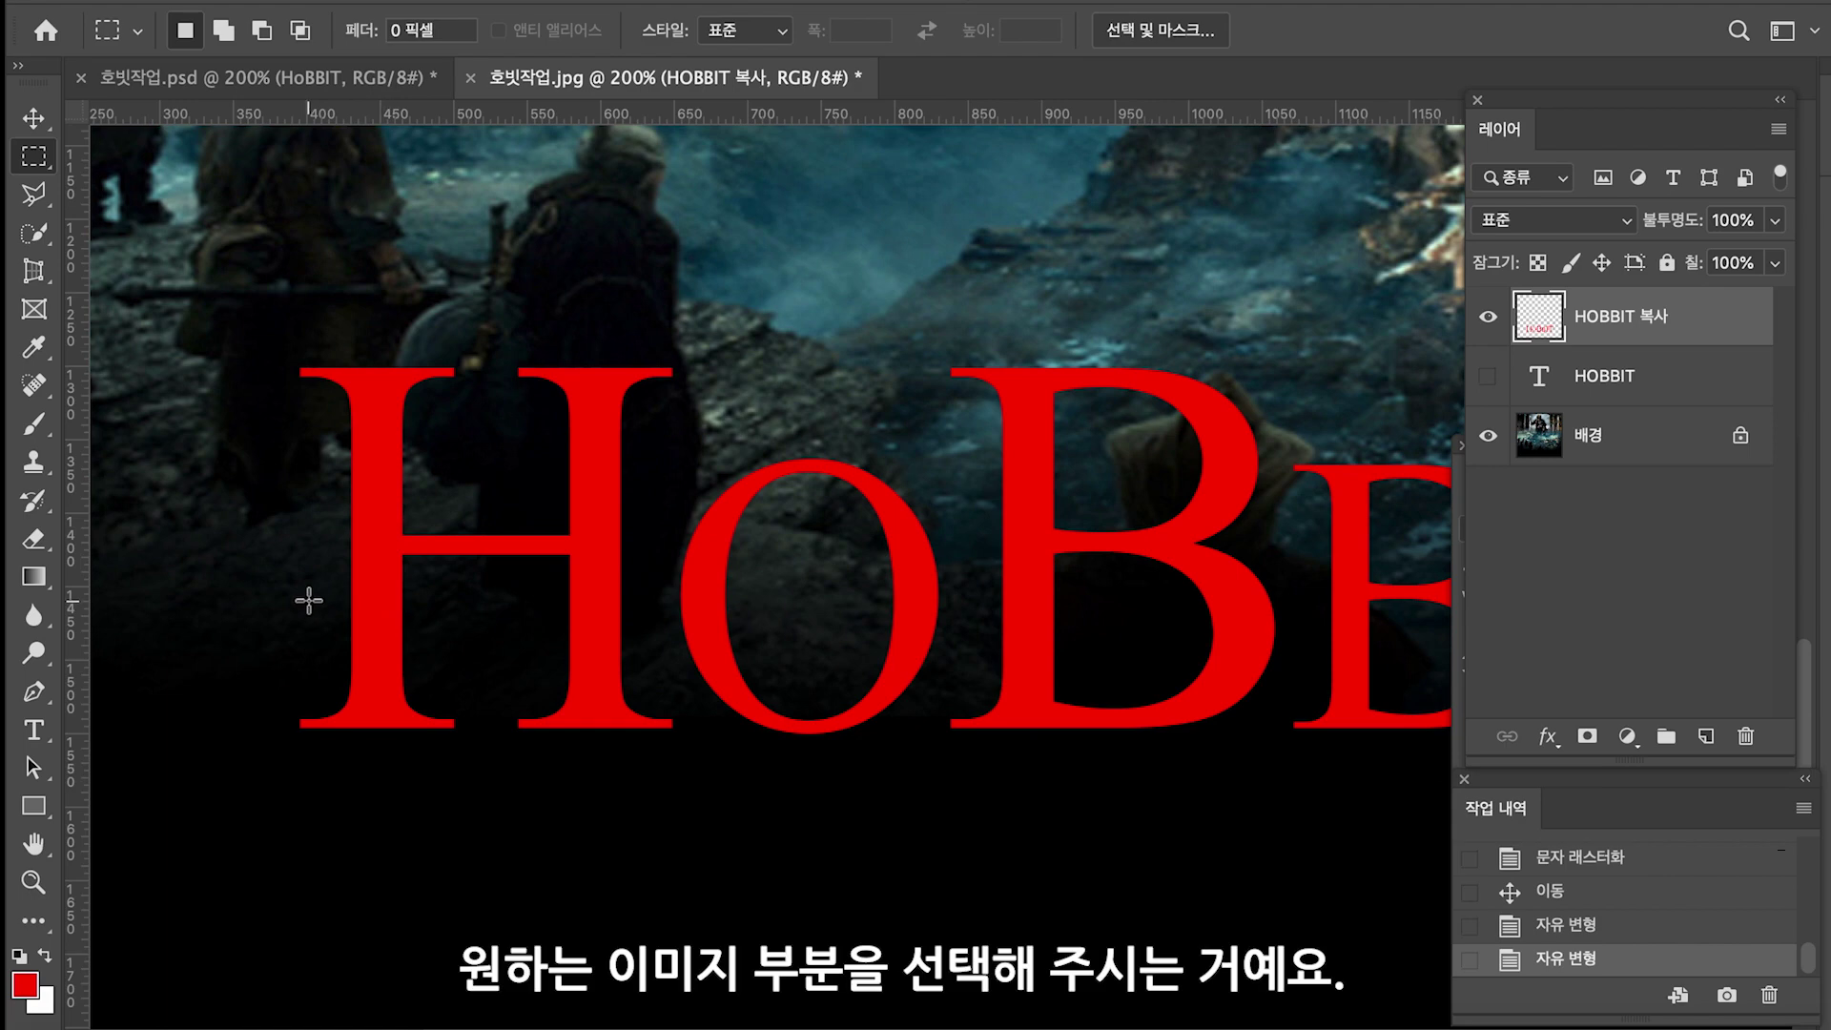
{"action": "left_click_drag", "start_coordinate": [282, 587], "coordinate": [474, 799]}
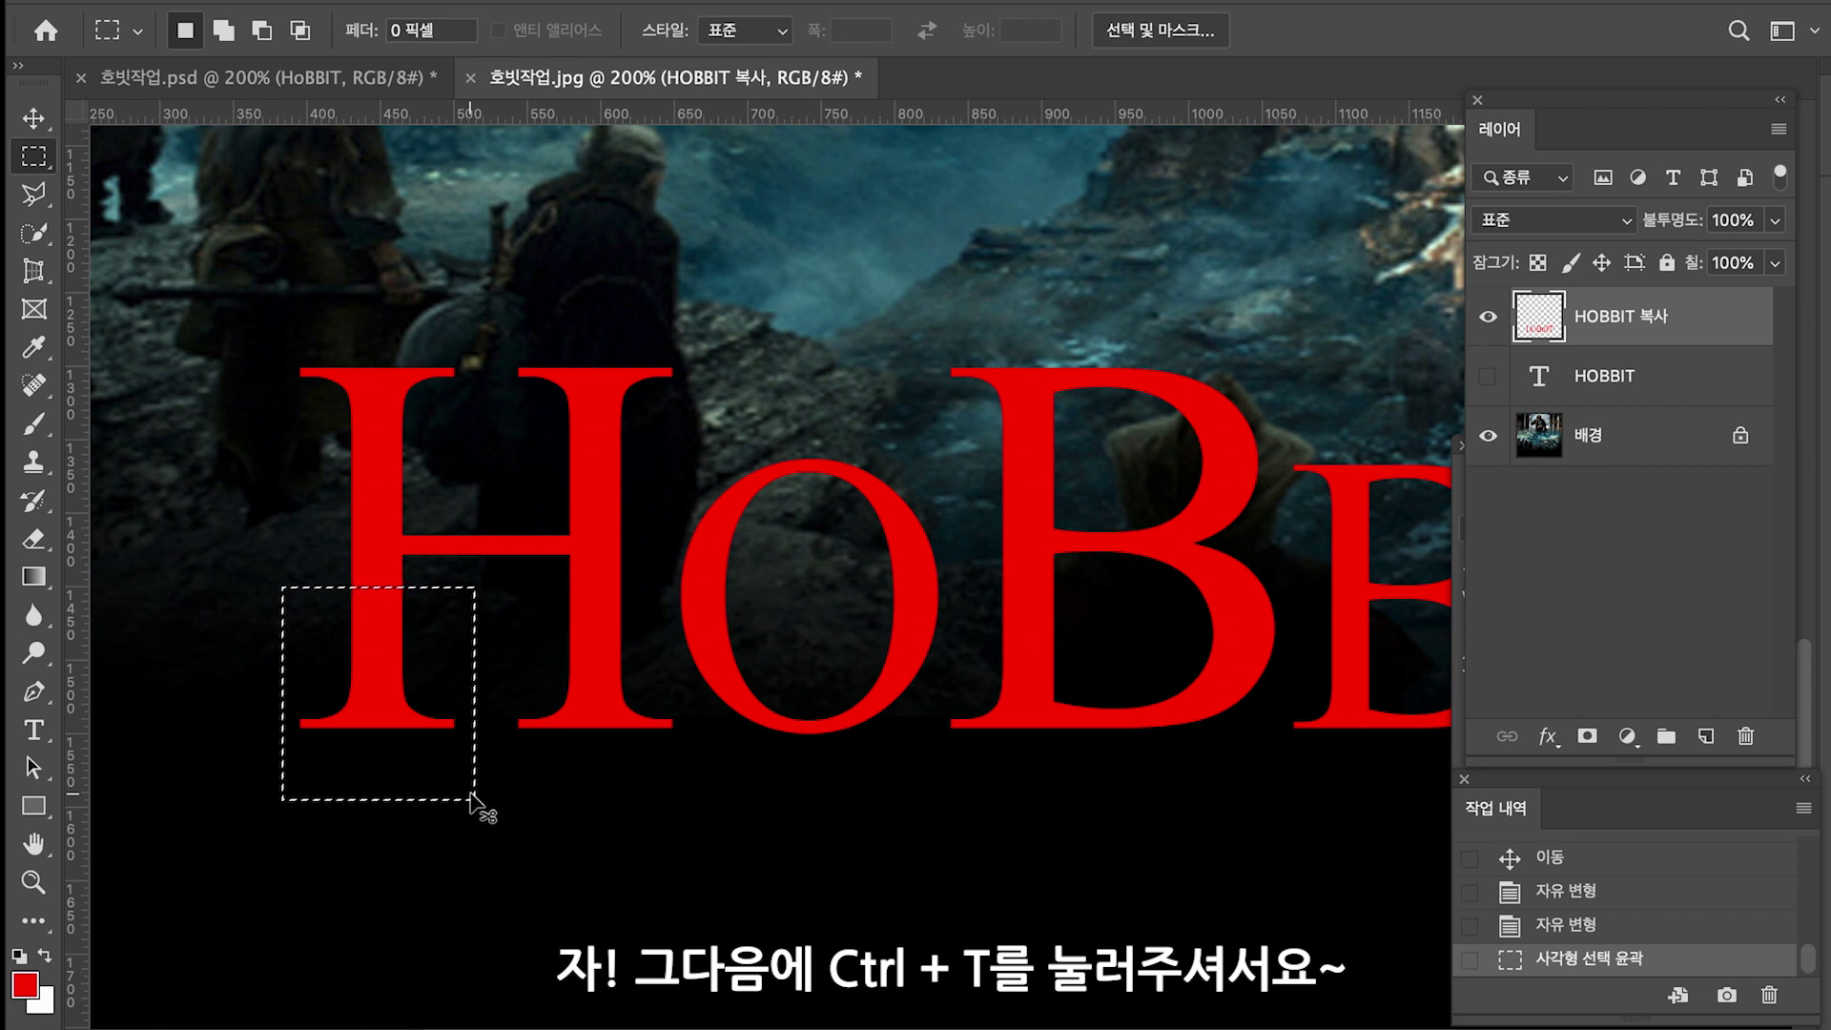
{"action": "key", "text": "ctrl+minus"}
{"action": "key", "text": "ctrl+t"}
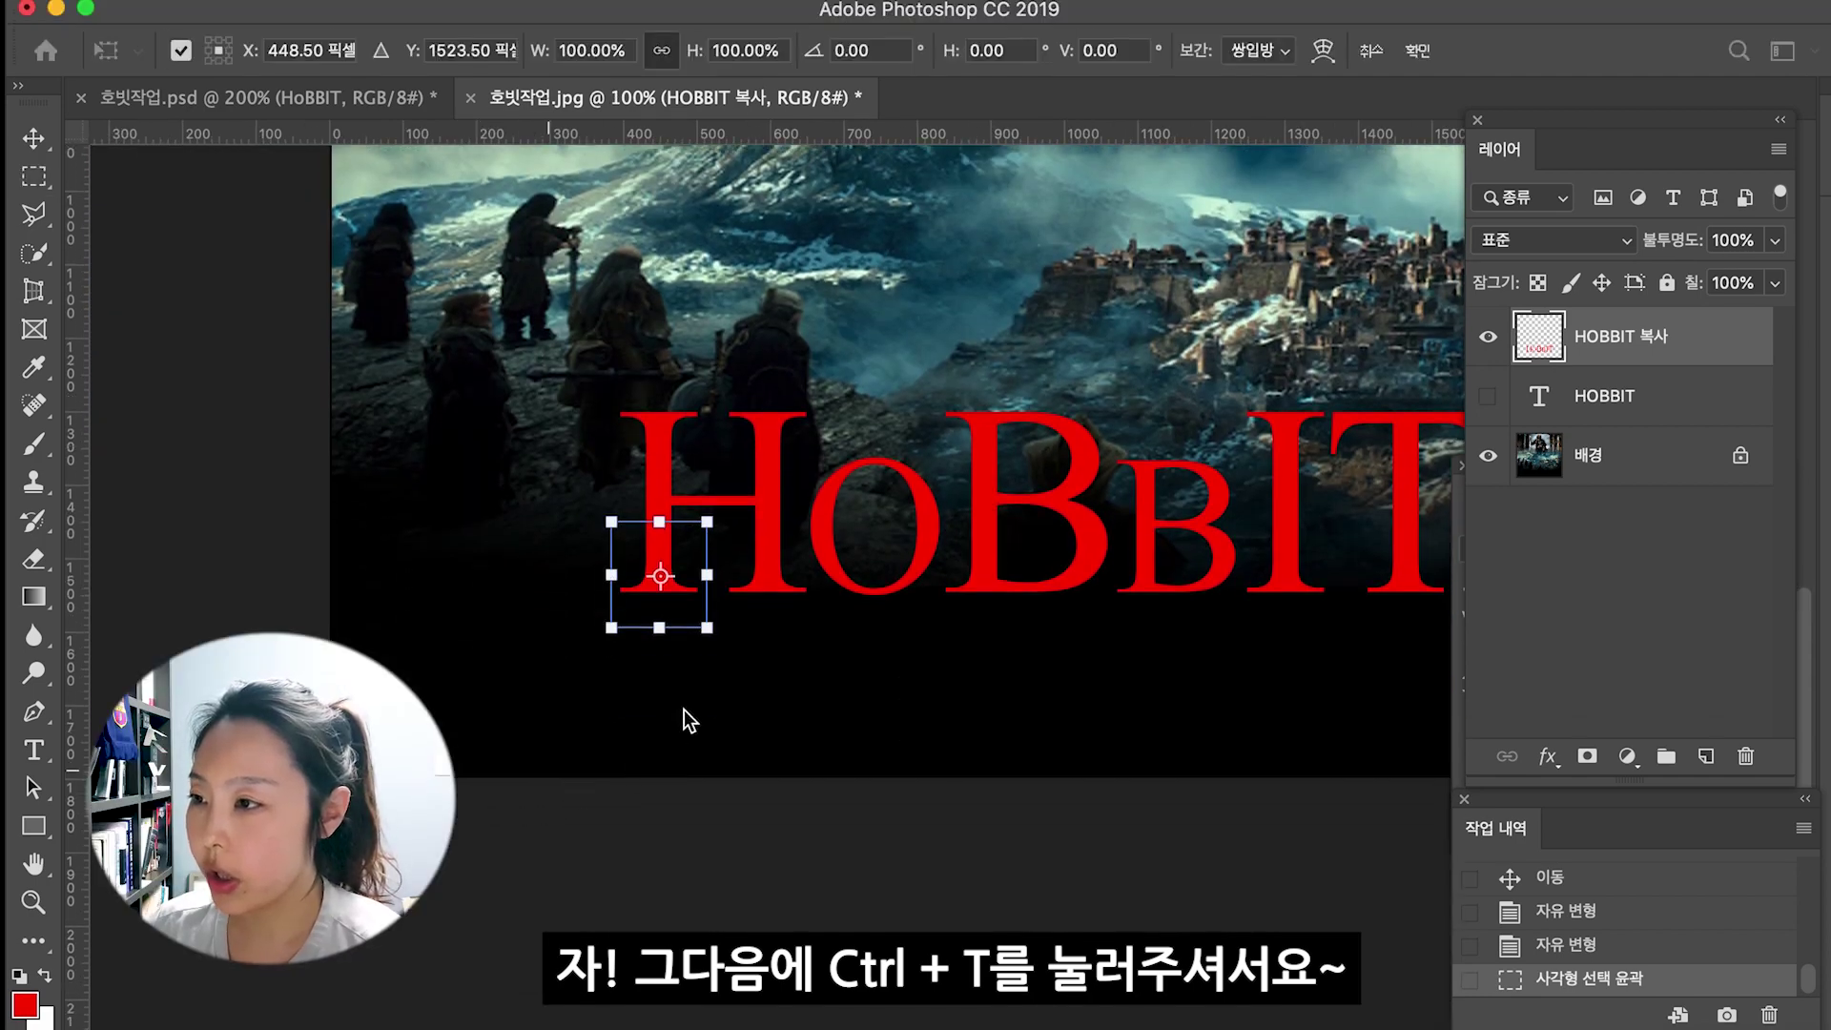
{"action": "scroll", "coordinate": [691, 721], "scroll_direction": "down", "scroll_amount": 1}
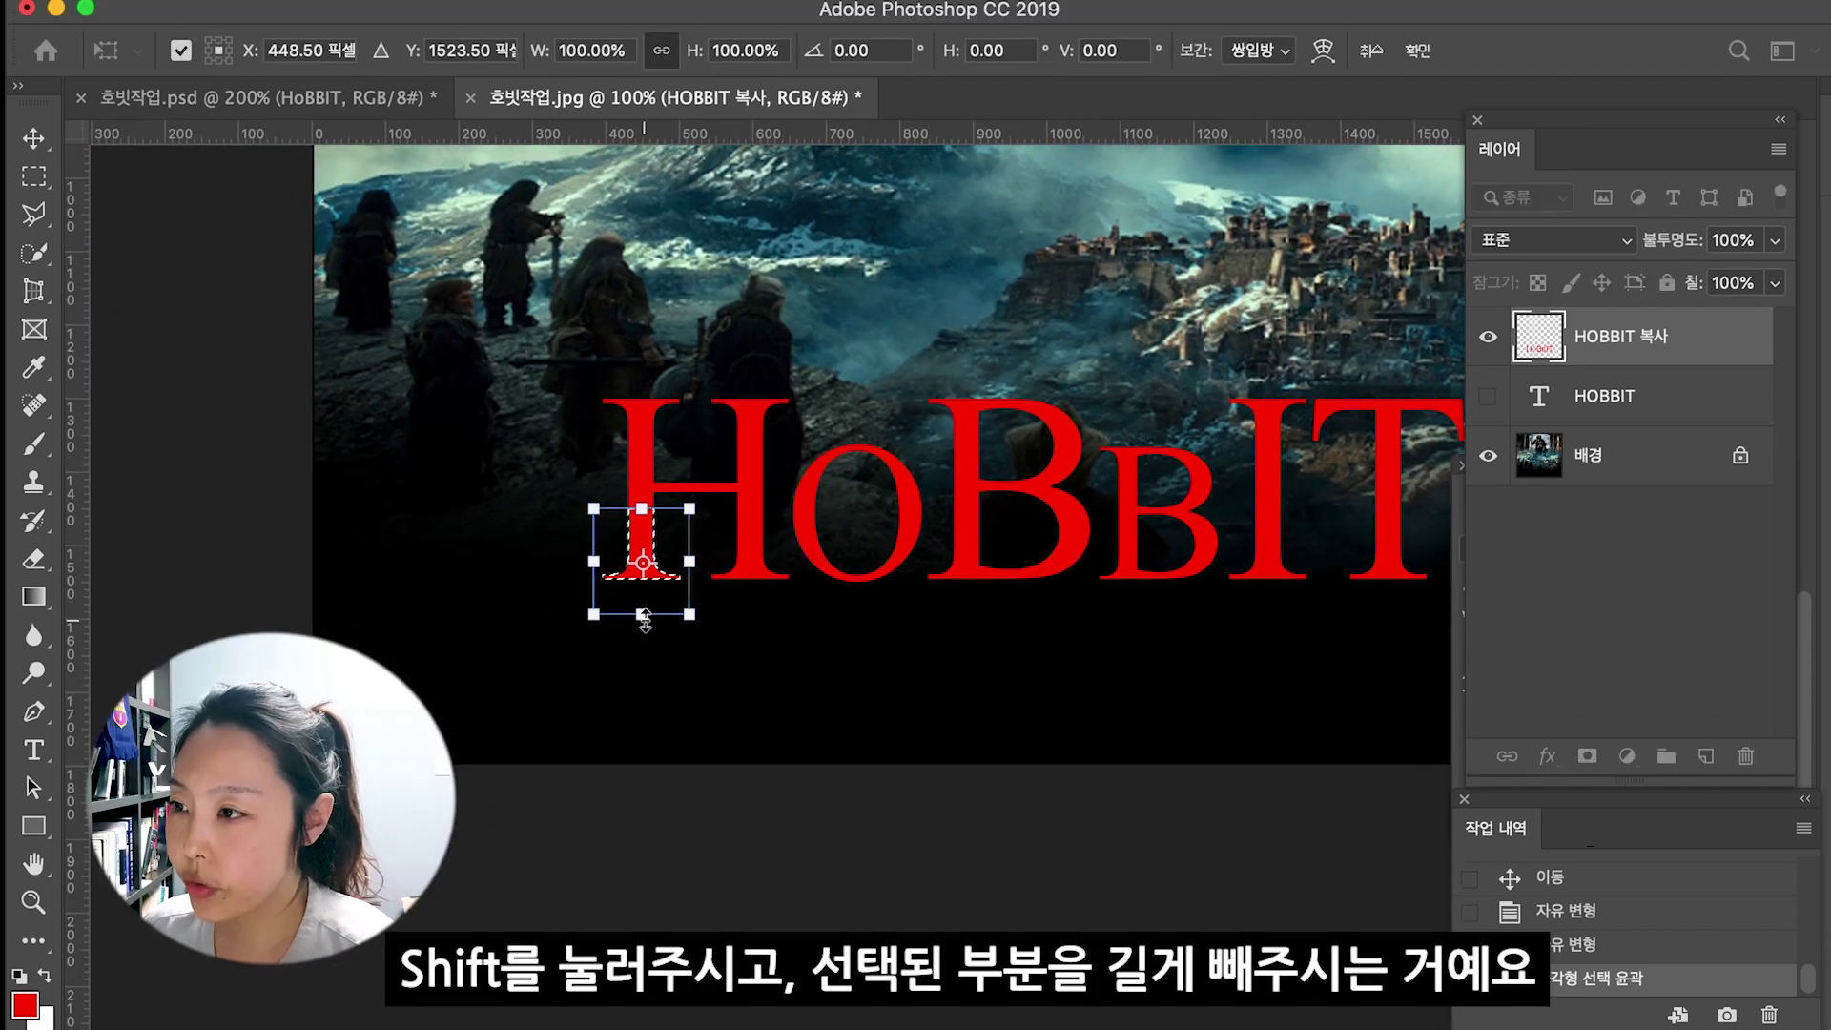
{"action": "left_click_drag", "start_coordinate": [644, 620], "coordinate": [649, 742]}
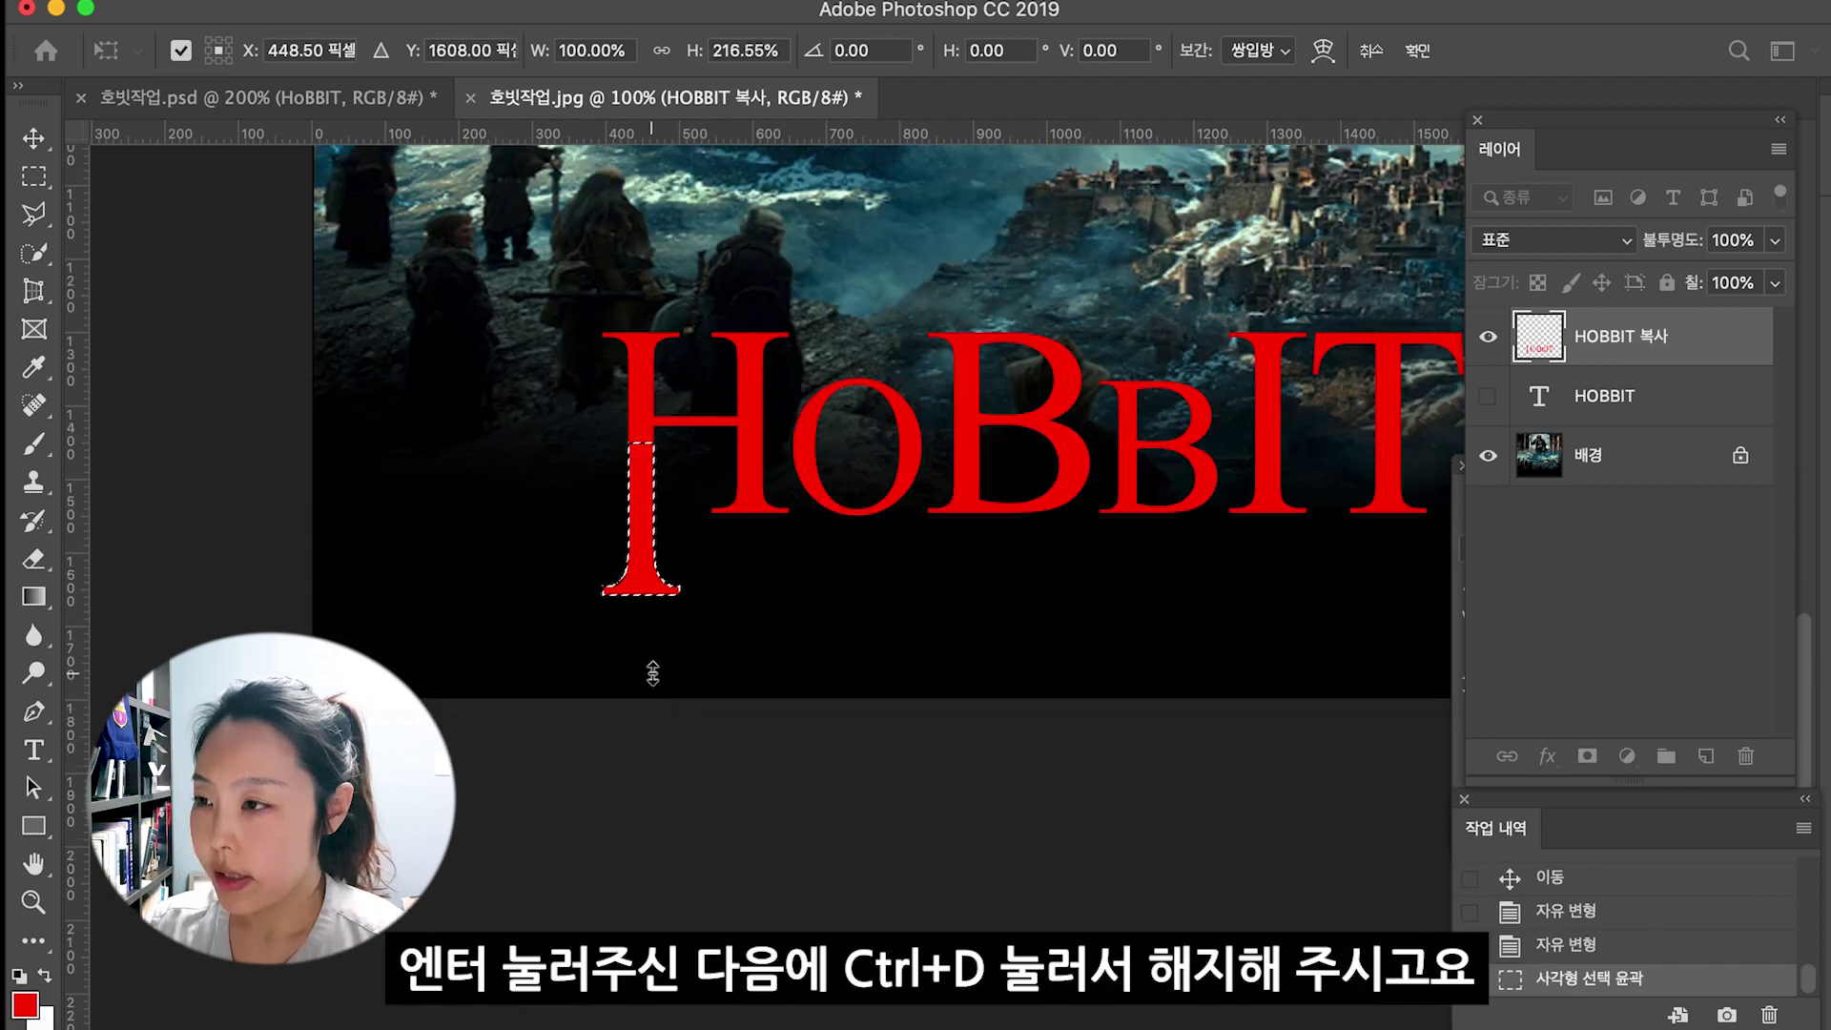
{"action": "key", "text": "Return"}
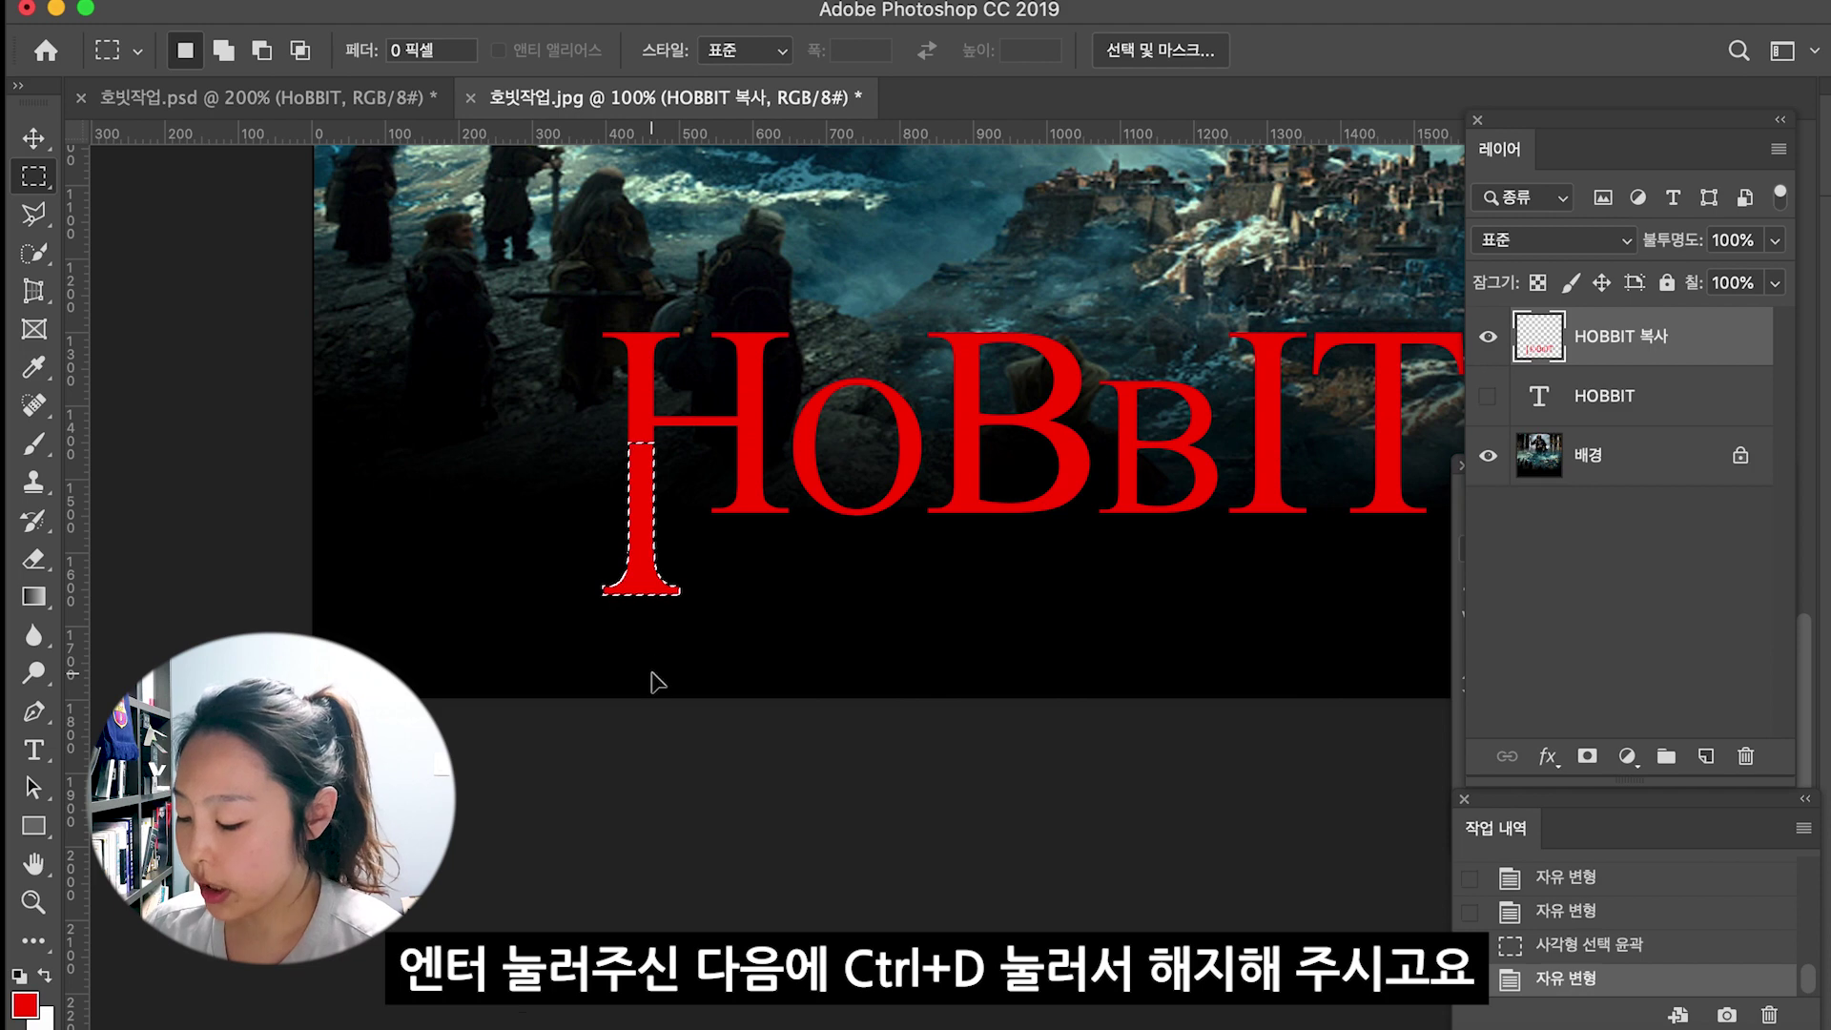
{"action": "key", "text": "cmd+d"}
Marquee-select the lower part of the T's stem, stretch it downward to nearly the level of the H's extended leg, and deselect.
{"action": "left_click_drag", "start_coordinate": [817, 642], "coordinate": [613, 686]}
{"action": "key", "text": "super+r"}
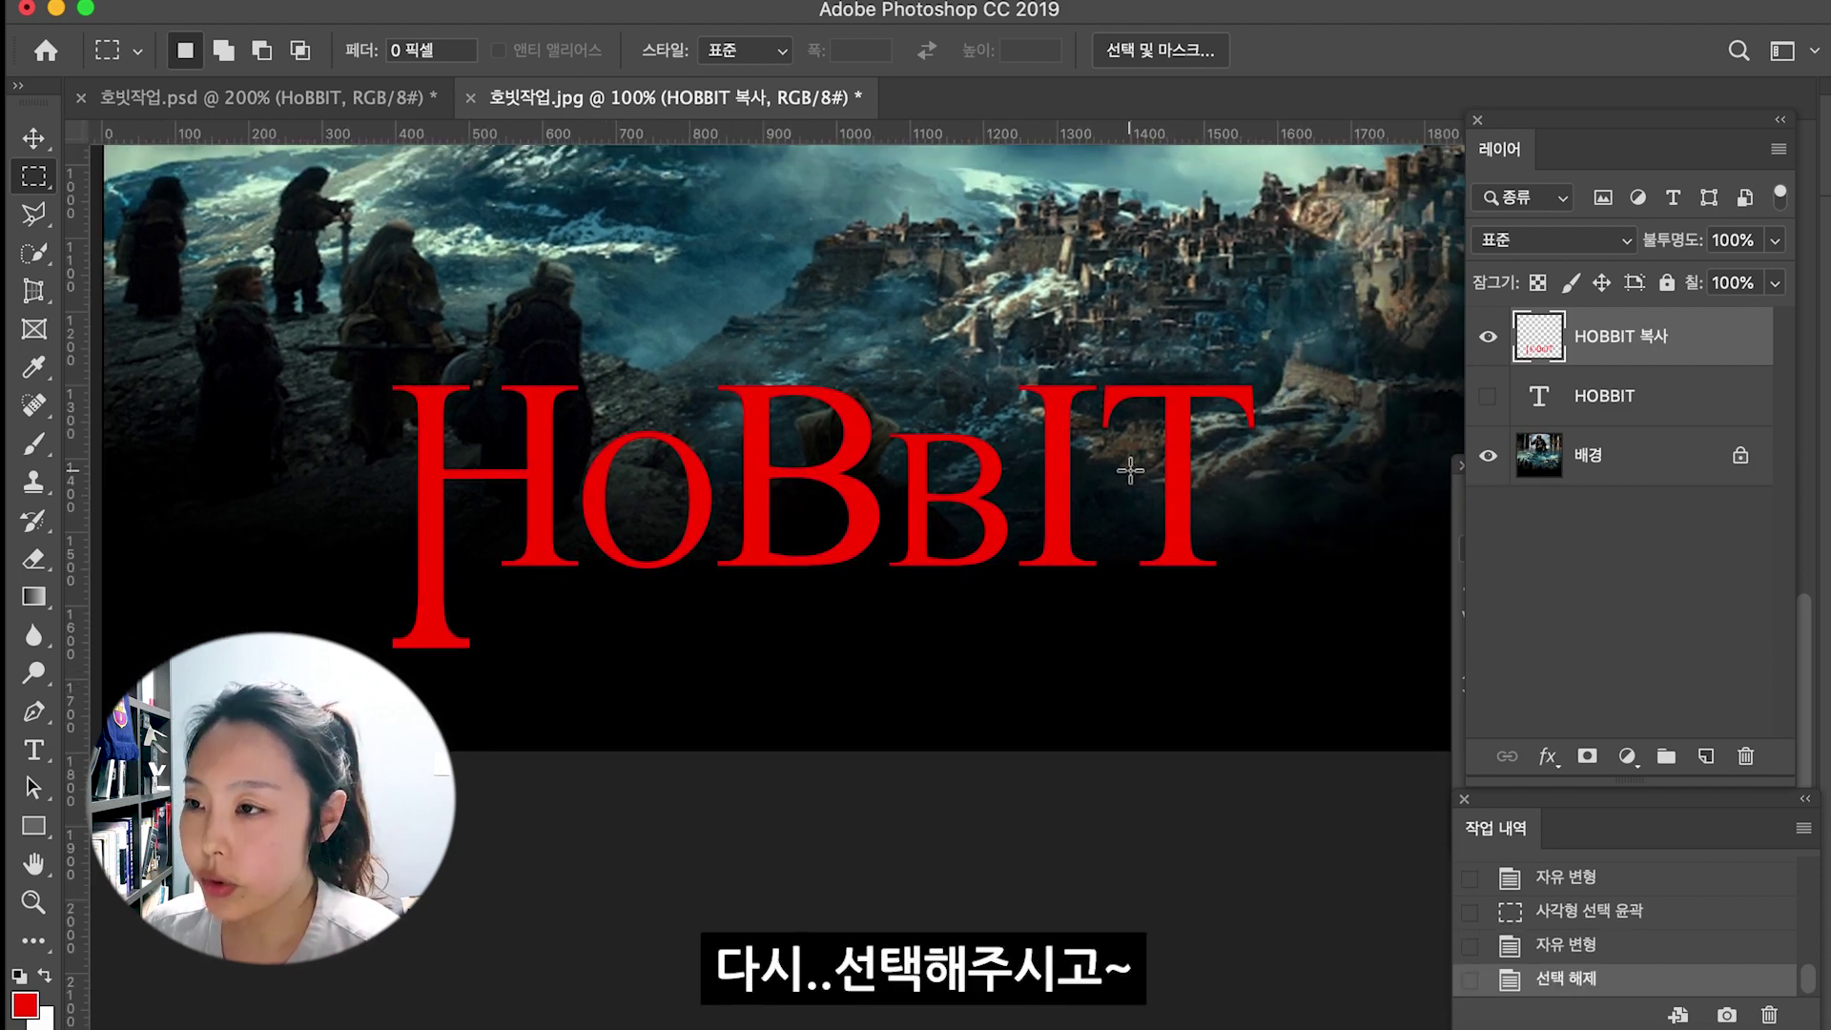
{"action": "left_click_drag", "start_coordinate": [1127, 471], "coordinate": [1226, 585]}
{"action": "key", "text": "super+t"}
{"action": "right_click", "coordinate": [1182, 596]}
{"action": "key", "text": "Escape"}
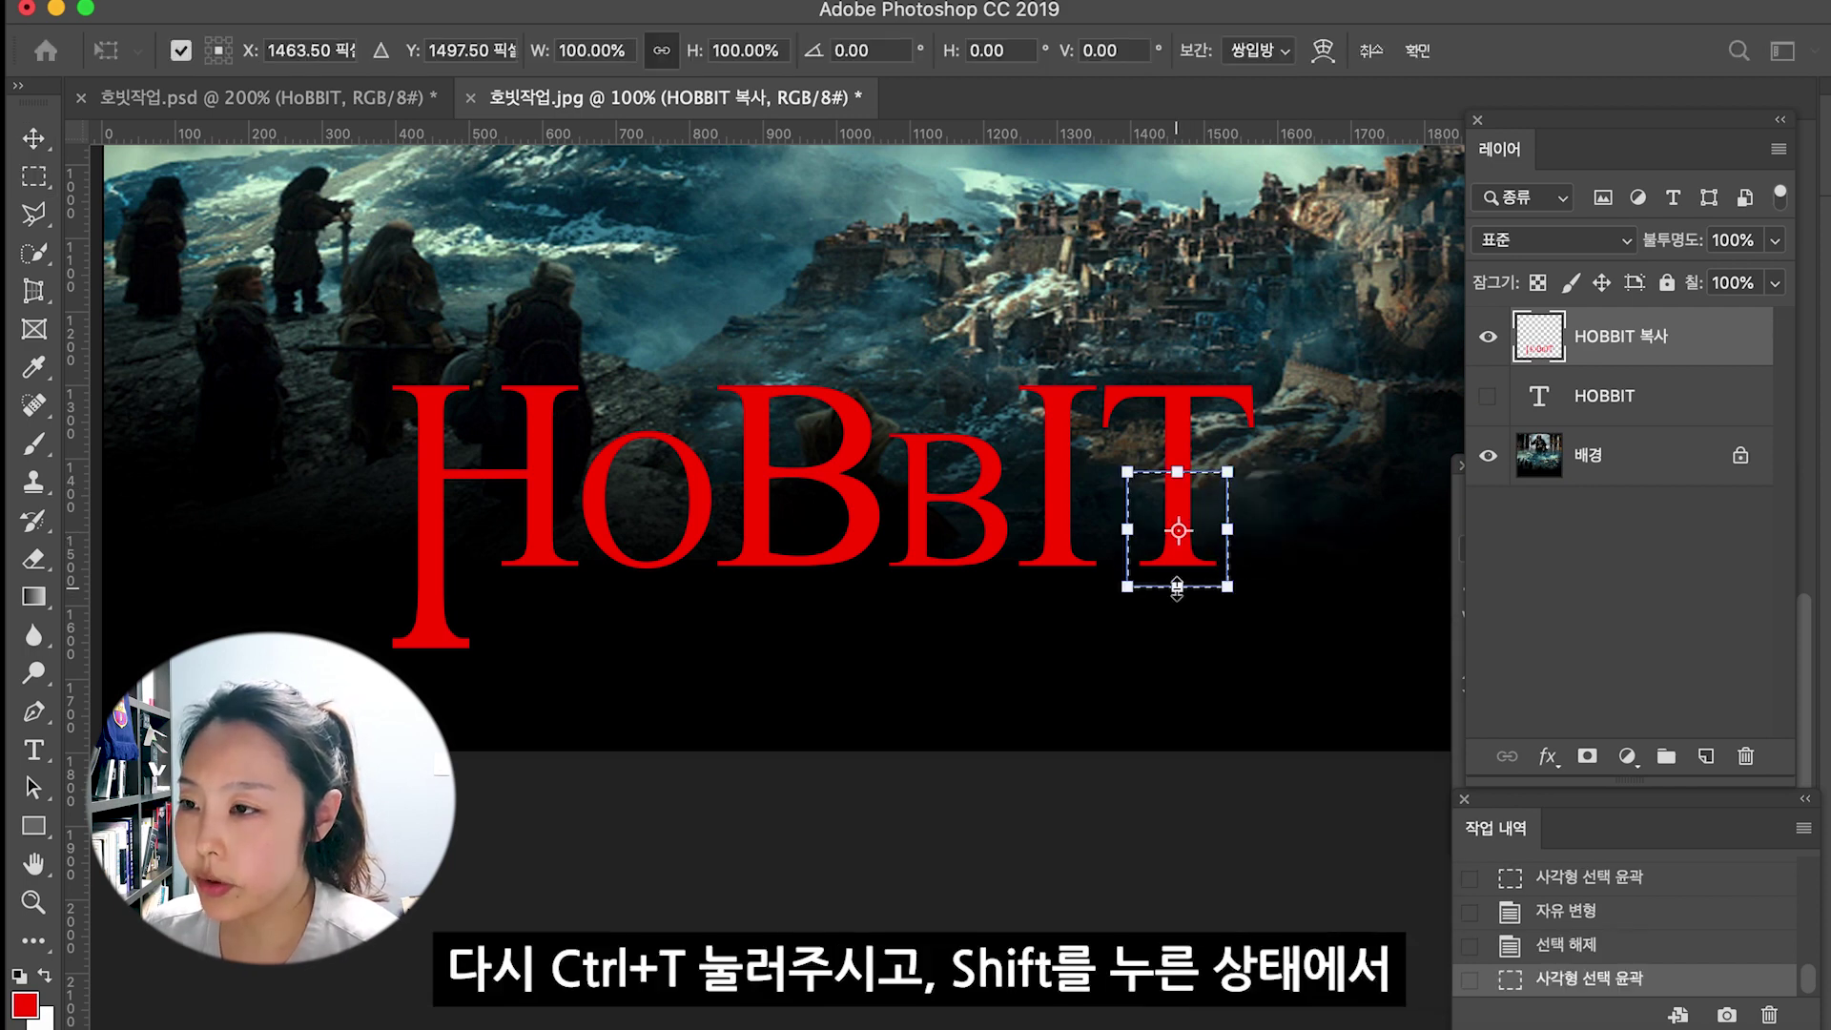
{"action": "left_click_drag", "start_coordinate": [1176, 585], "coordinate": [1179, 672]}
{"action": "key", "text": "Return"}
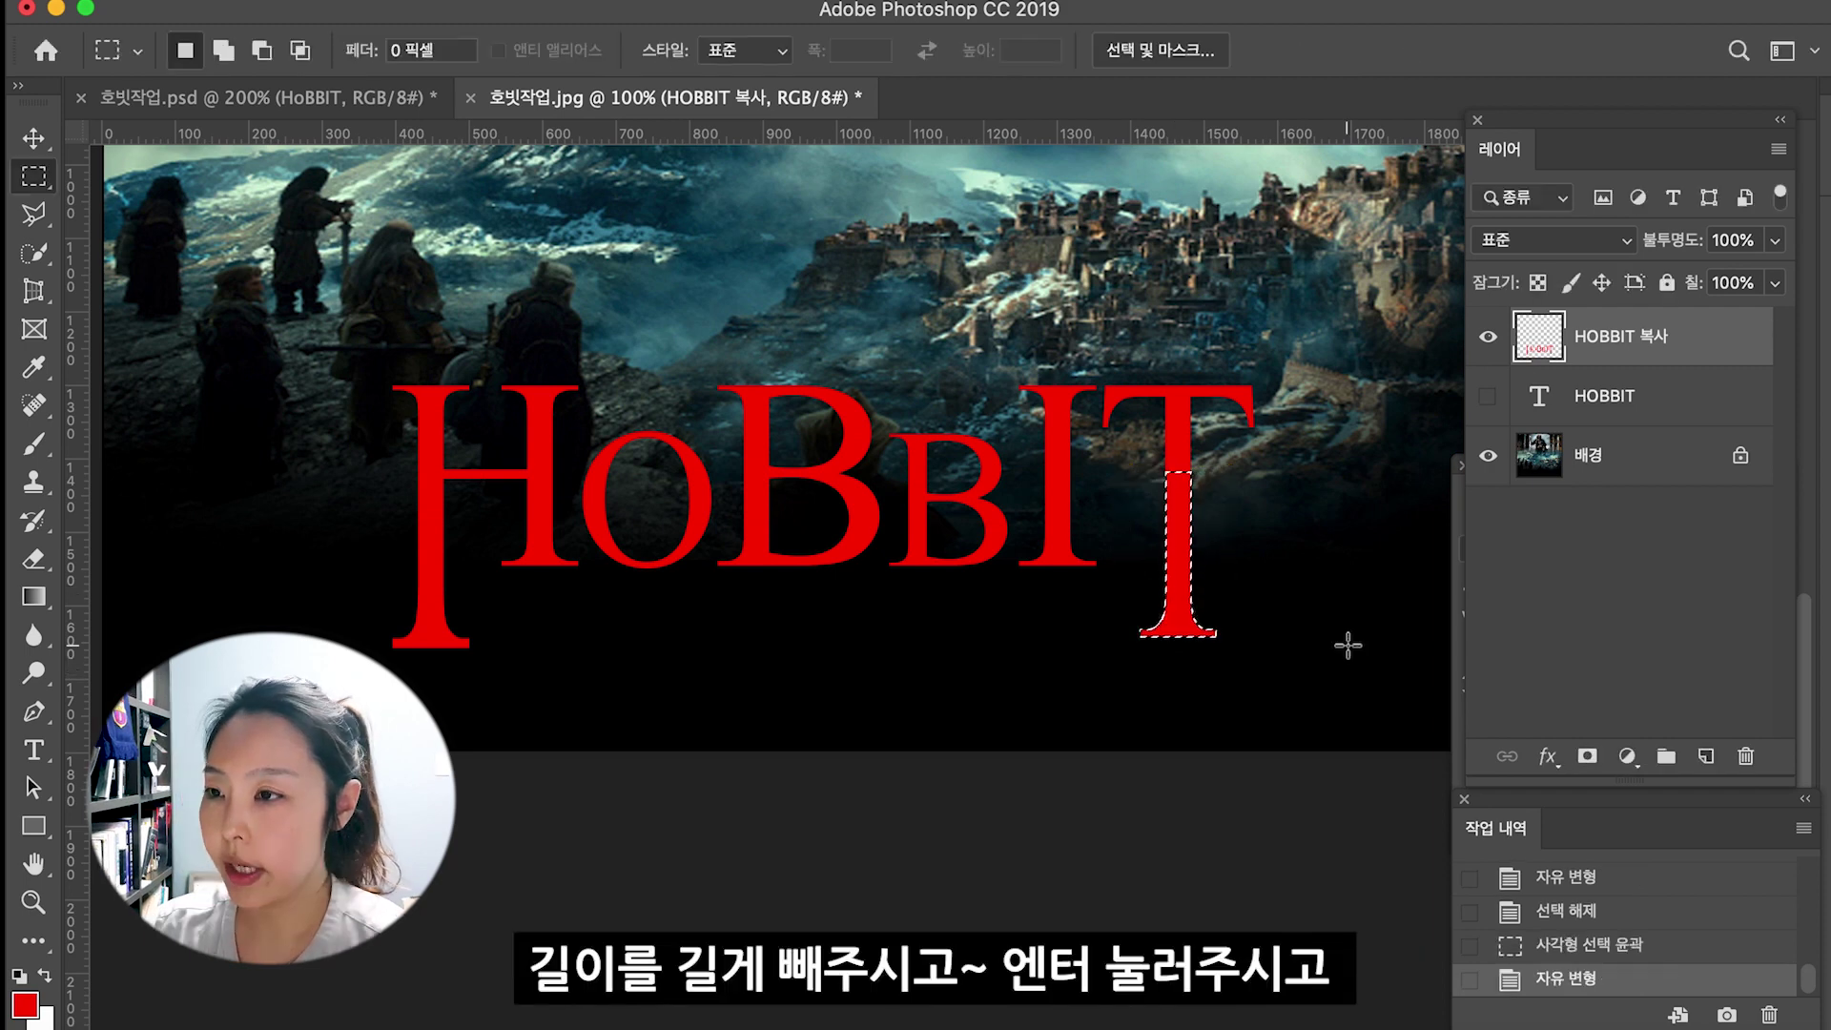
{"action": "key", "text": "super+d"}
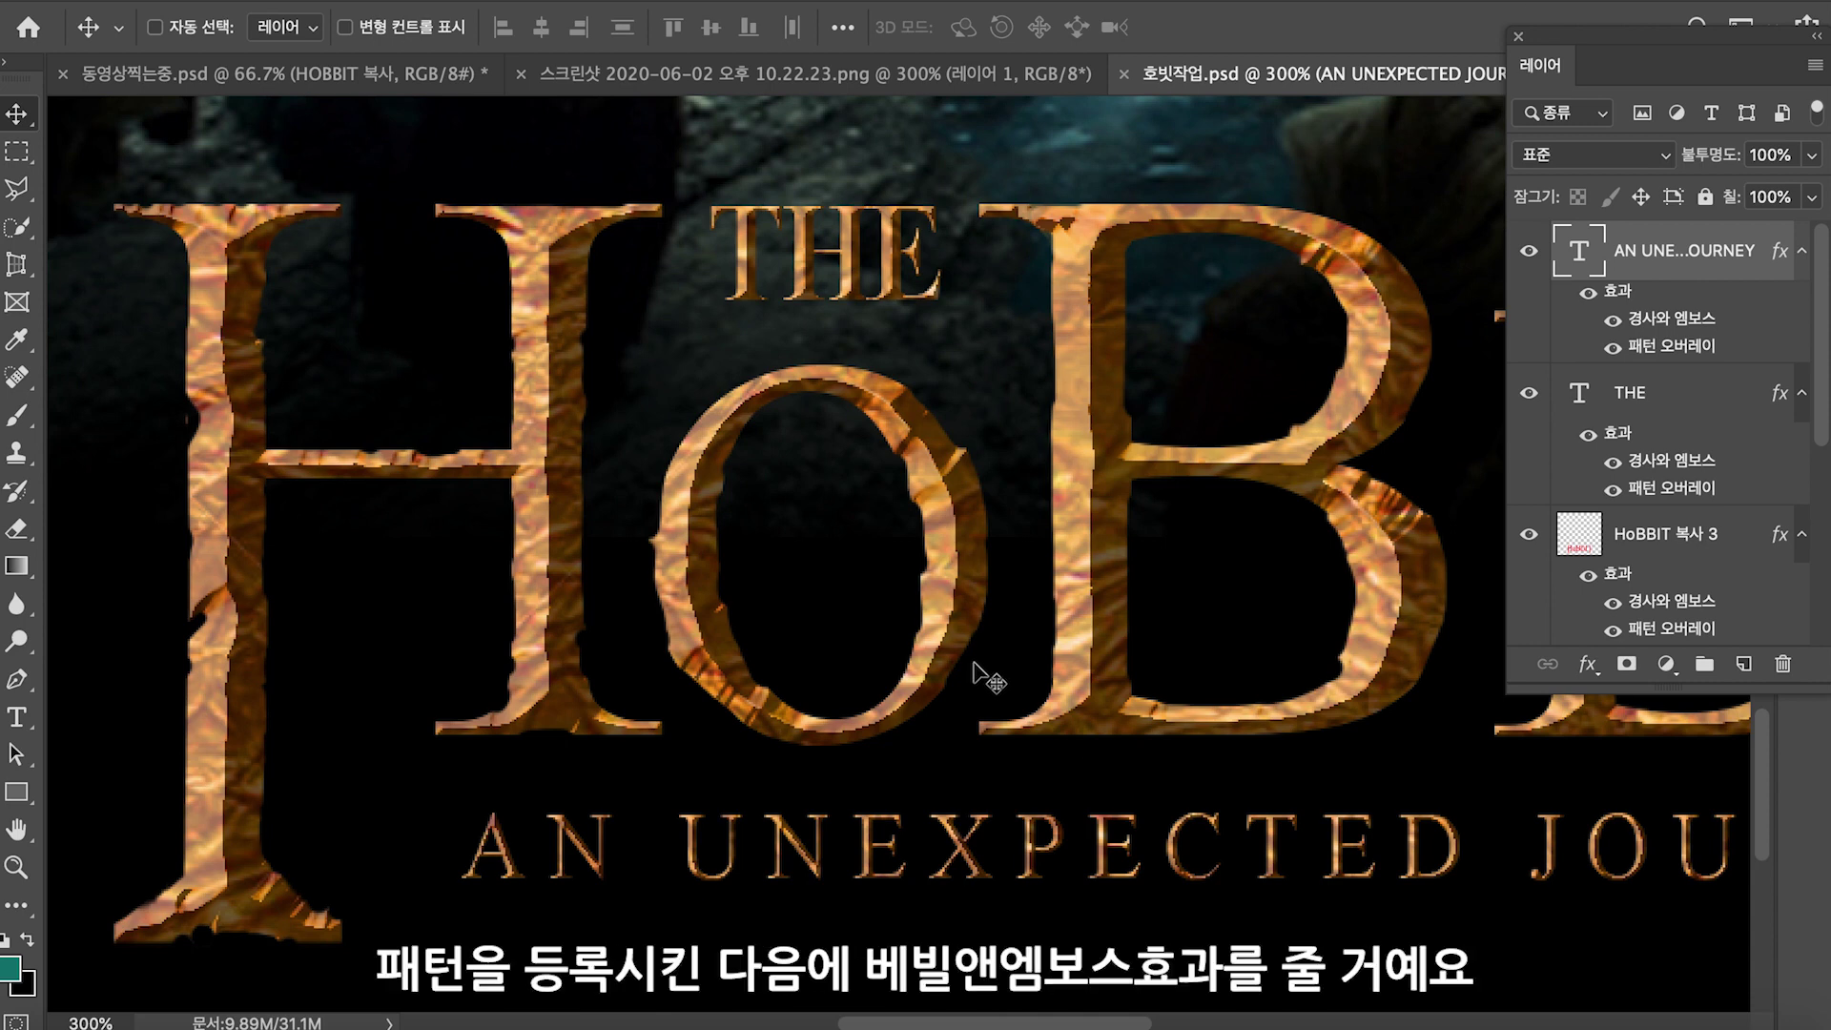
Switch to the 동영상찍는중.psd document and open the Texture1 image from the 다운 받은파일 folder.
{"action": "left_click", "coordinate": [385, 79]}
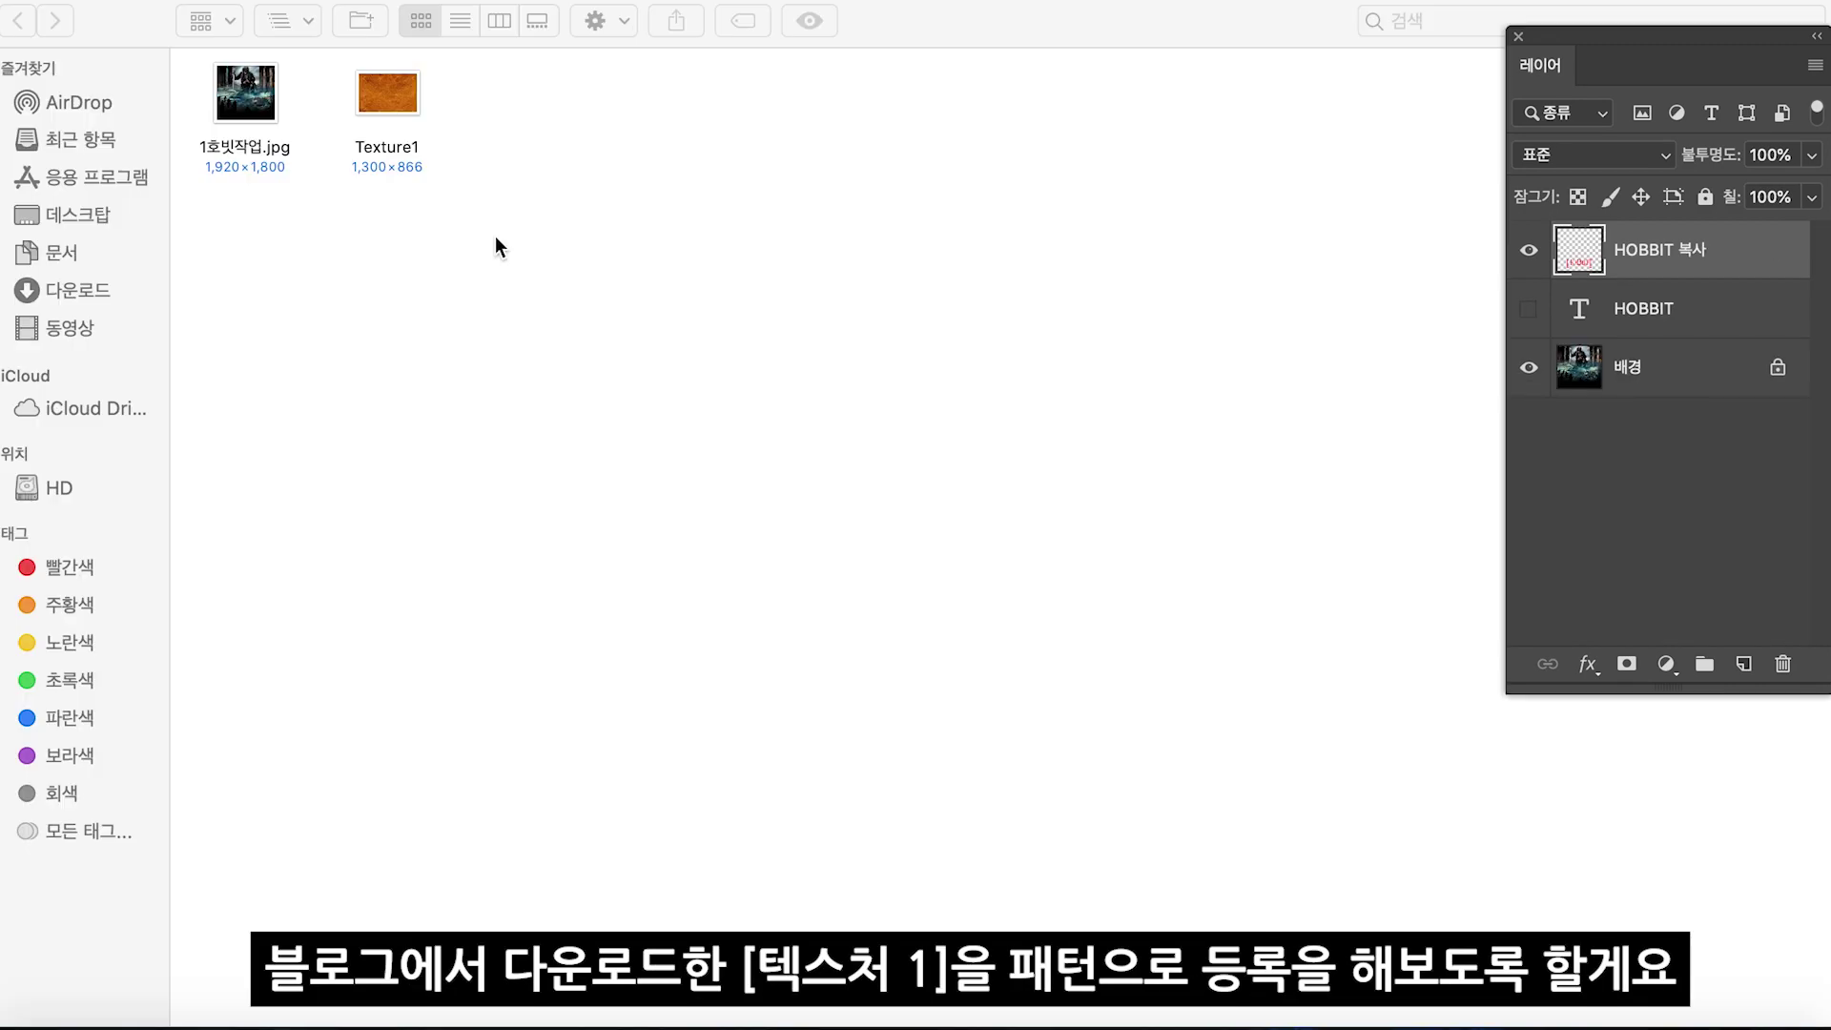
{"action": "left_click", "coordinate": [394, 113]}
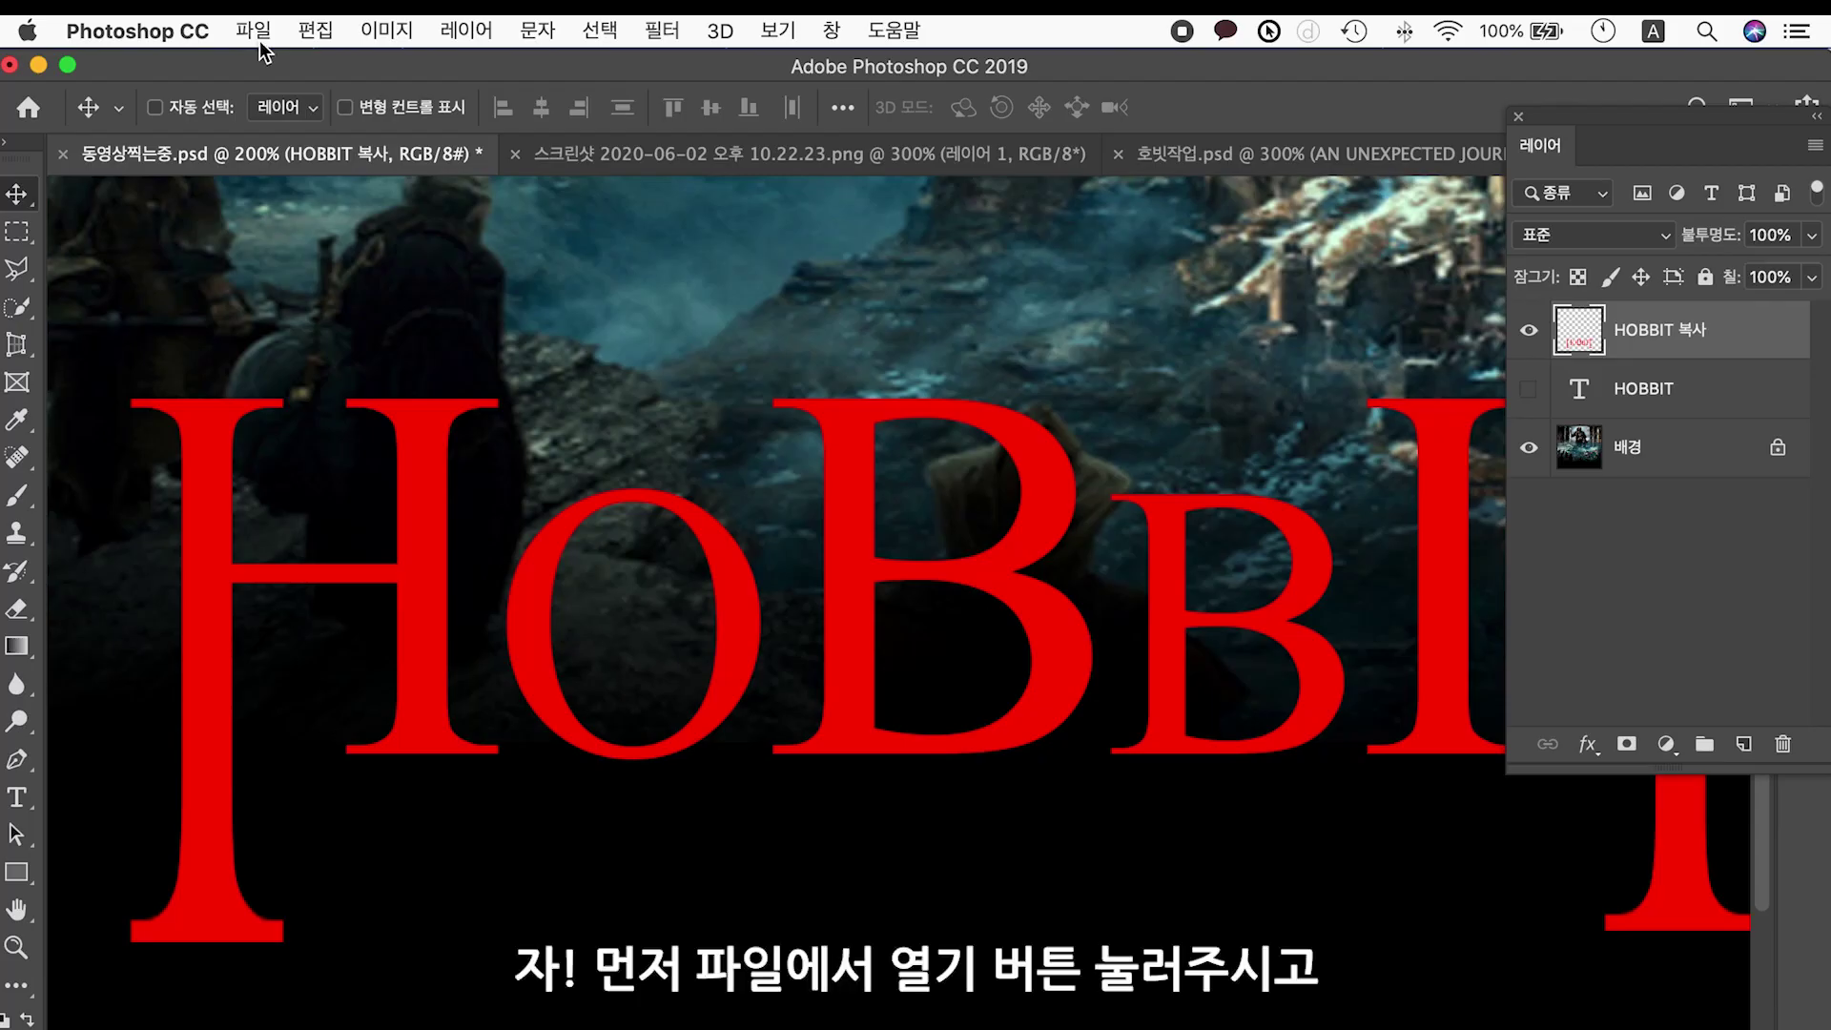
{"action": "left_click", "coordinate": [260, 38]}
{"action": "left_click", "coordinate": [271, 96]}
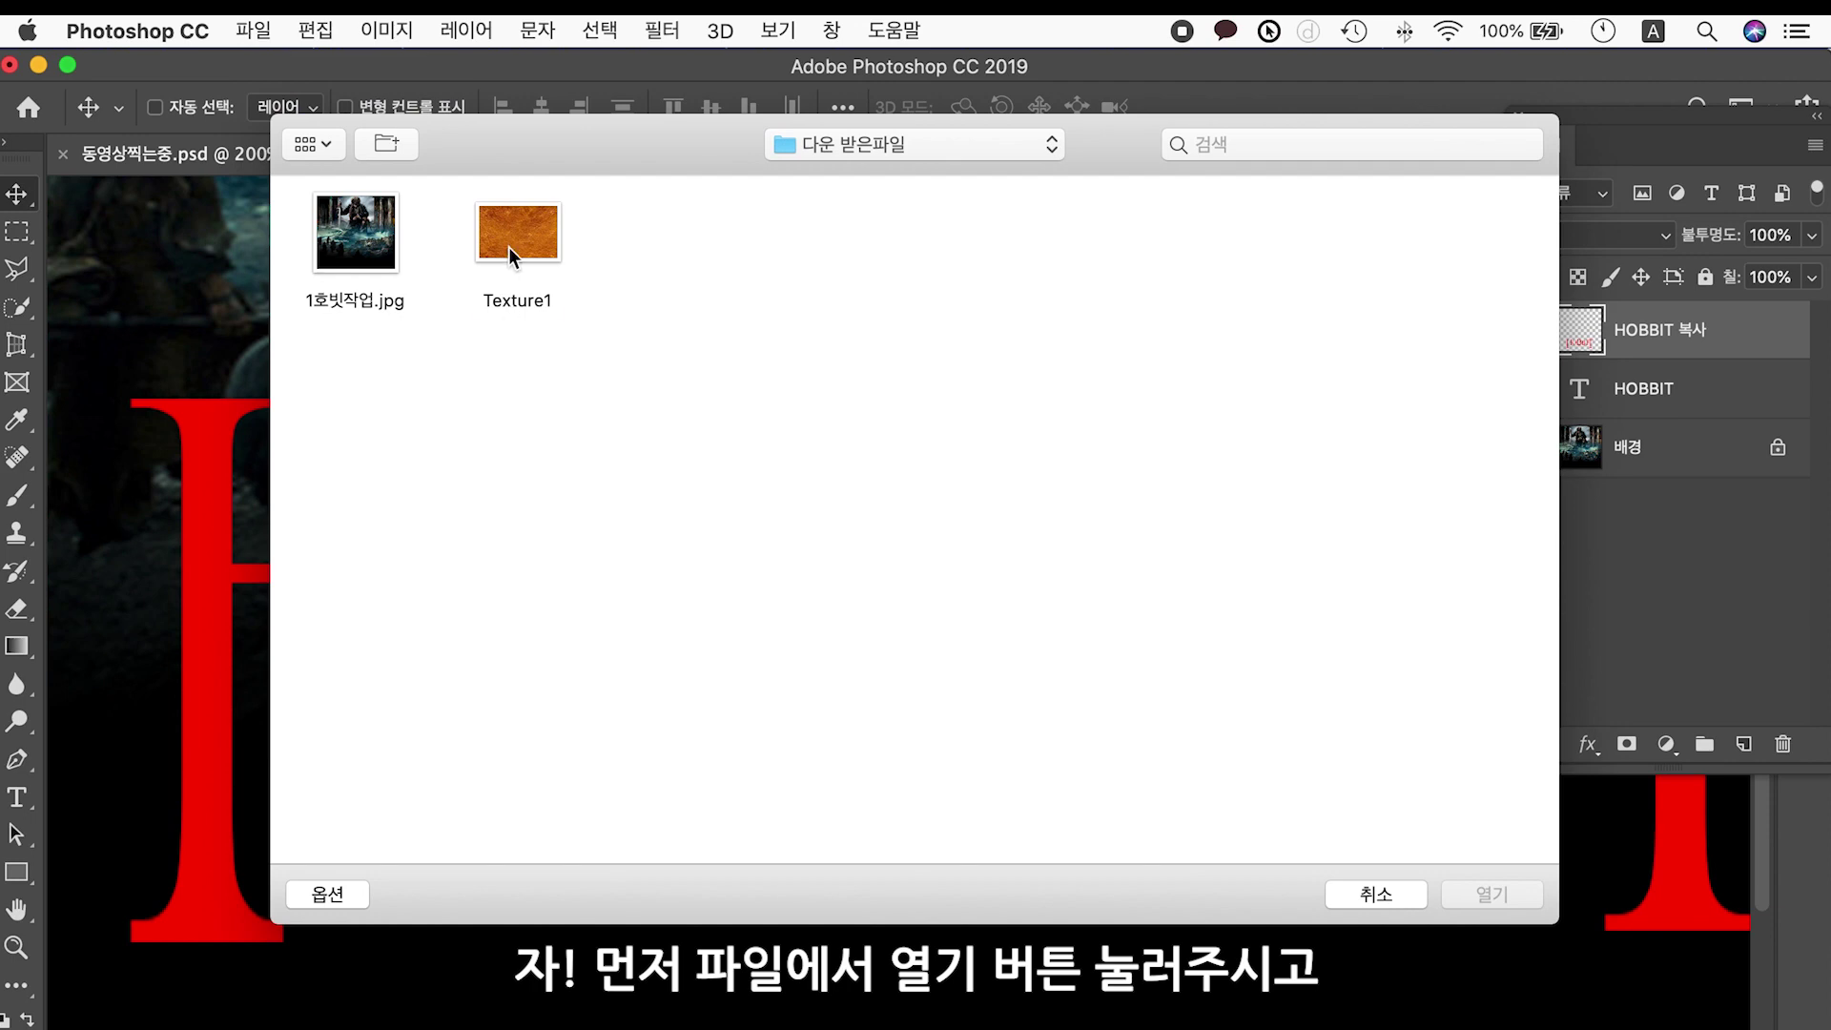
{"action": "left_click", "coordinate": [507, 248]}
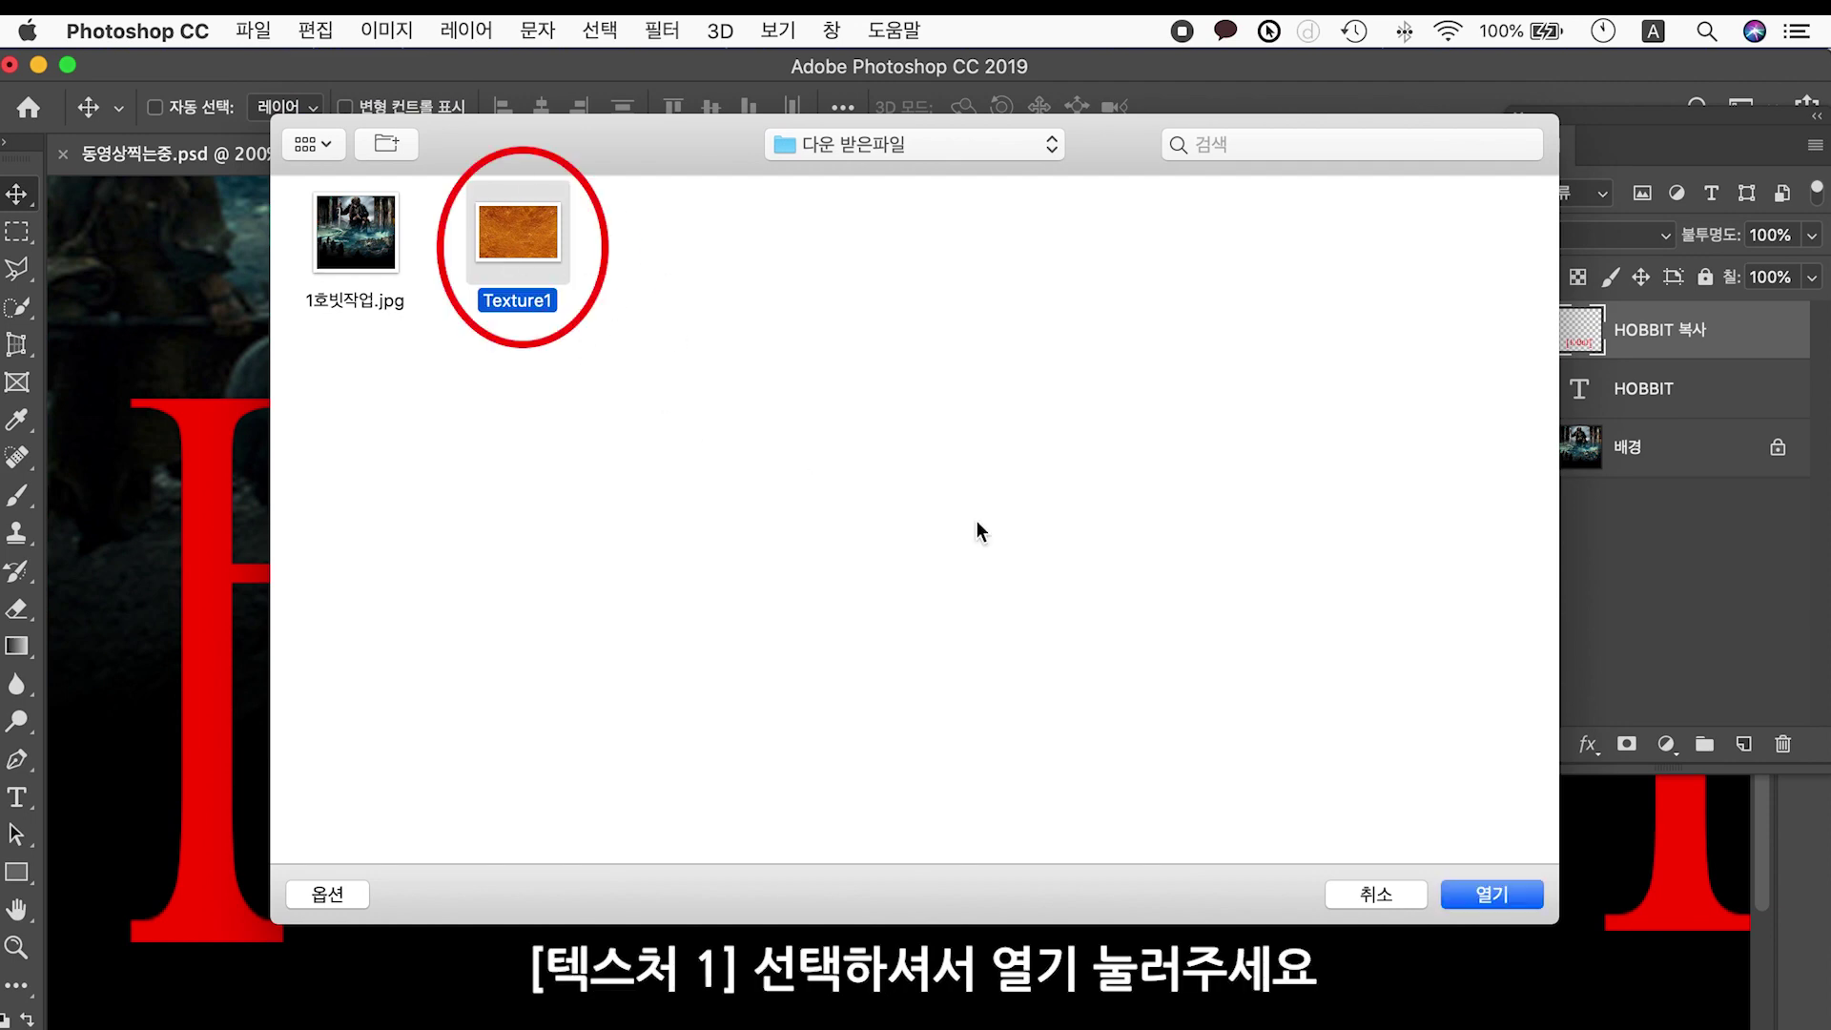
{"action": "left_click", "coordinate": [1493, 896]}
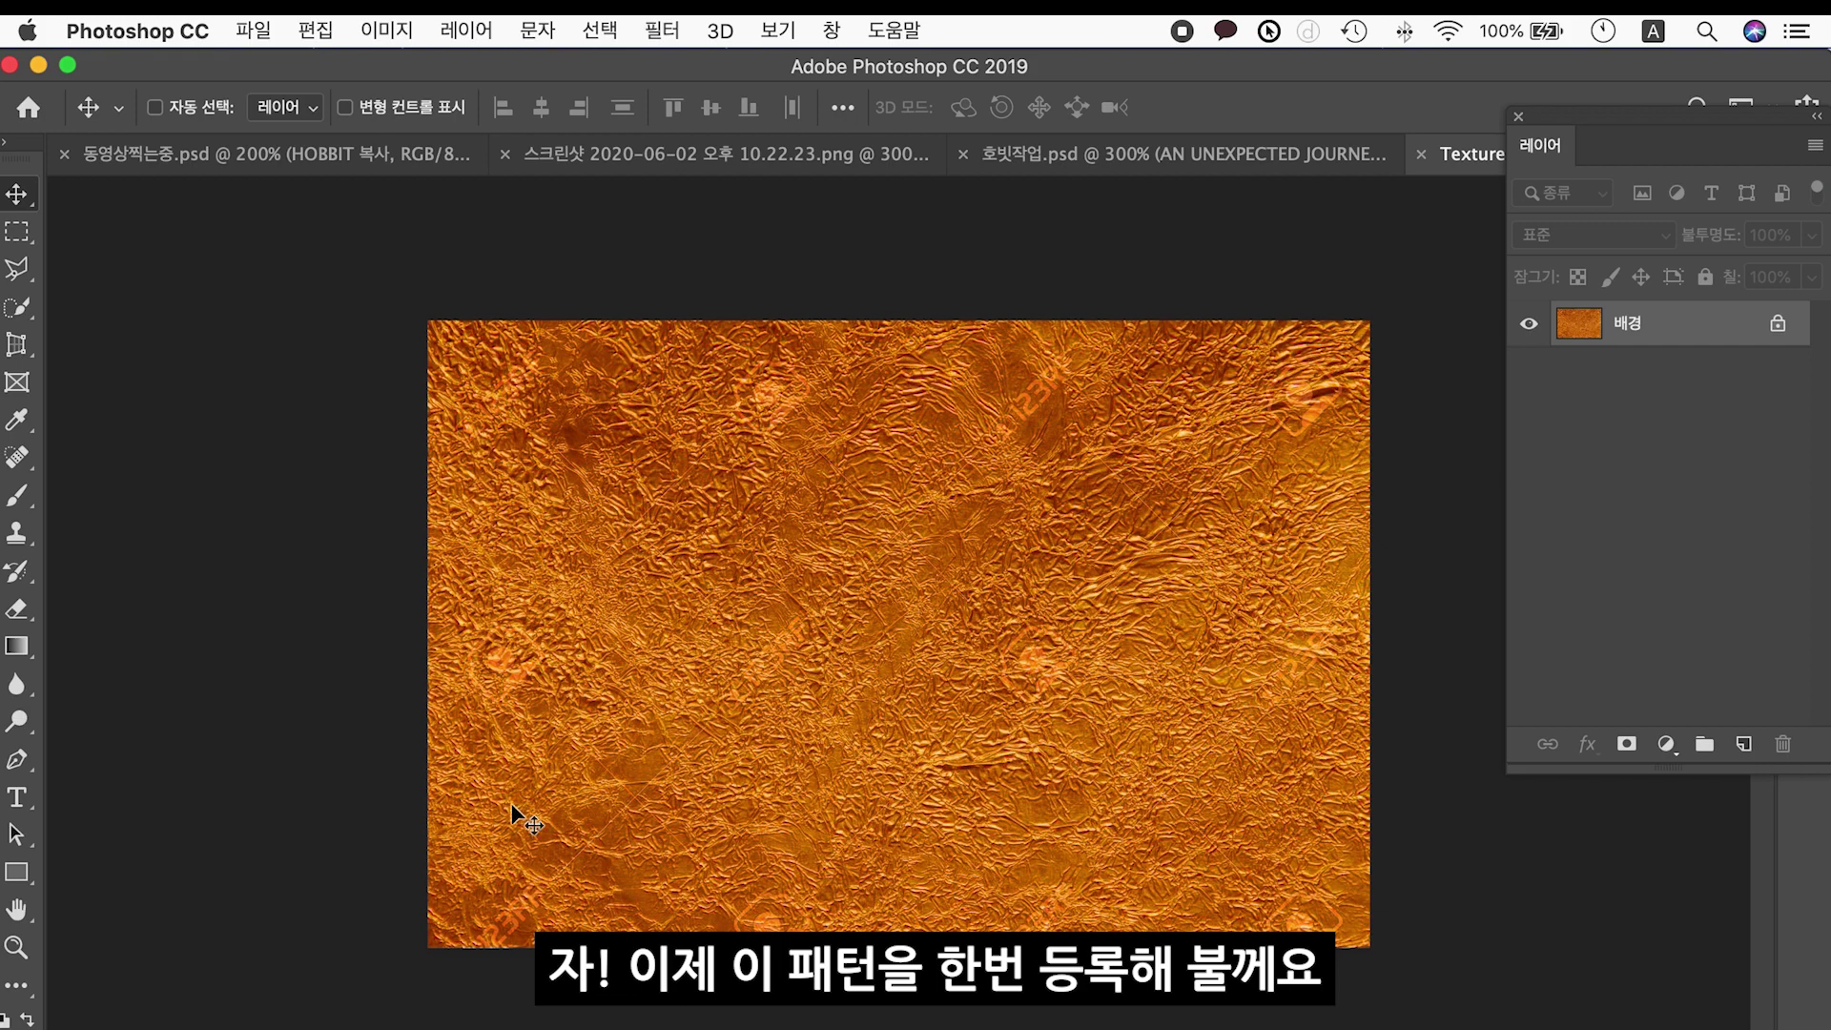
Define the Texture1 image as a pattern named 001.
{"action": "left_click", "coordinate": [315, 30]}
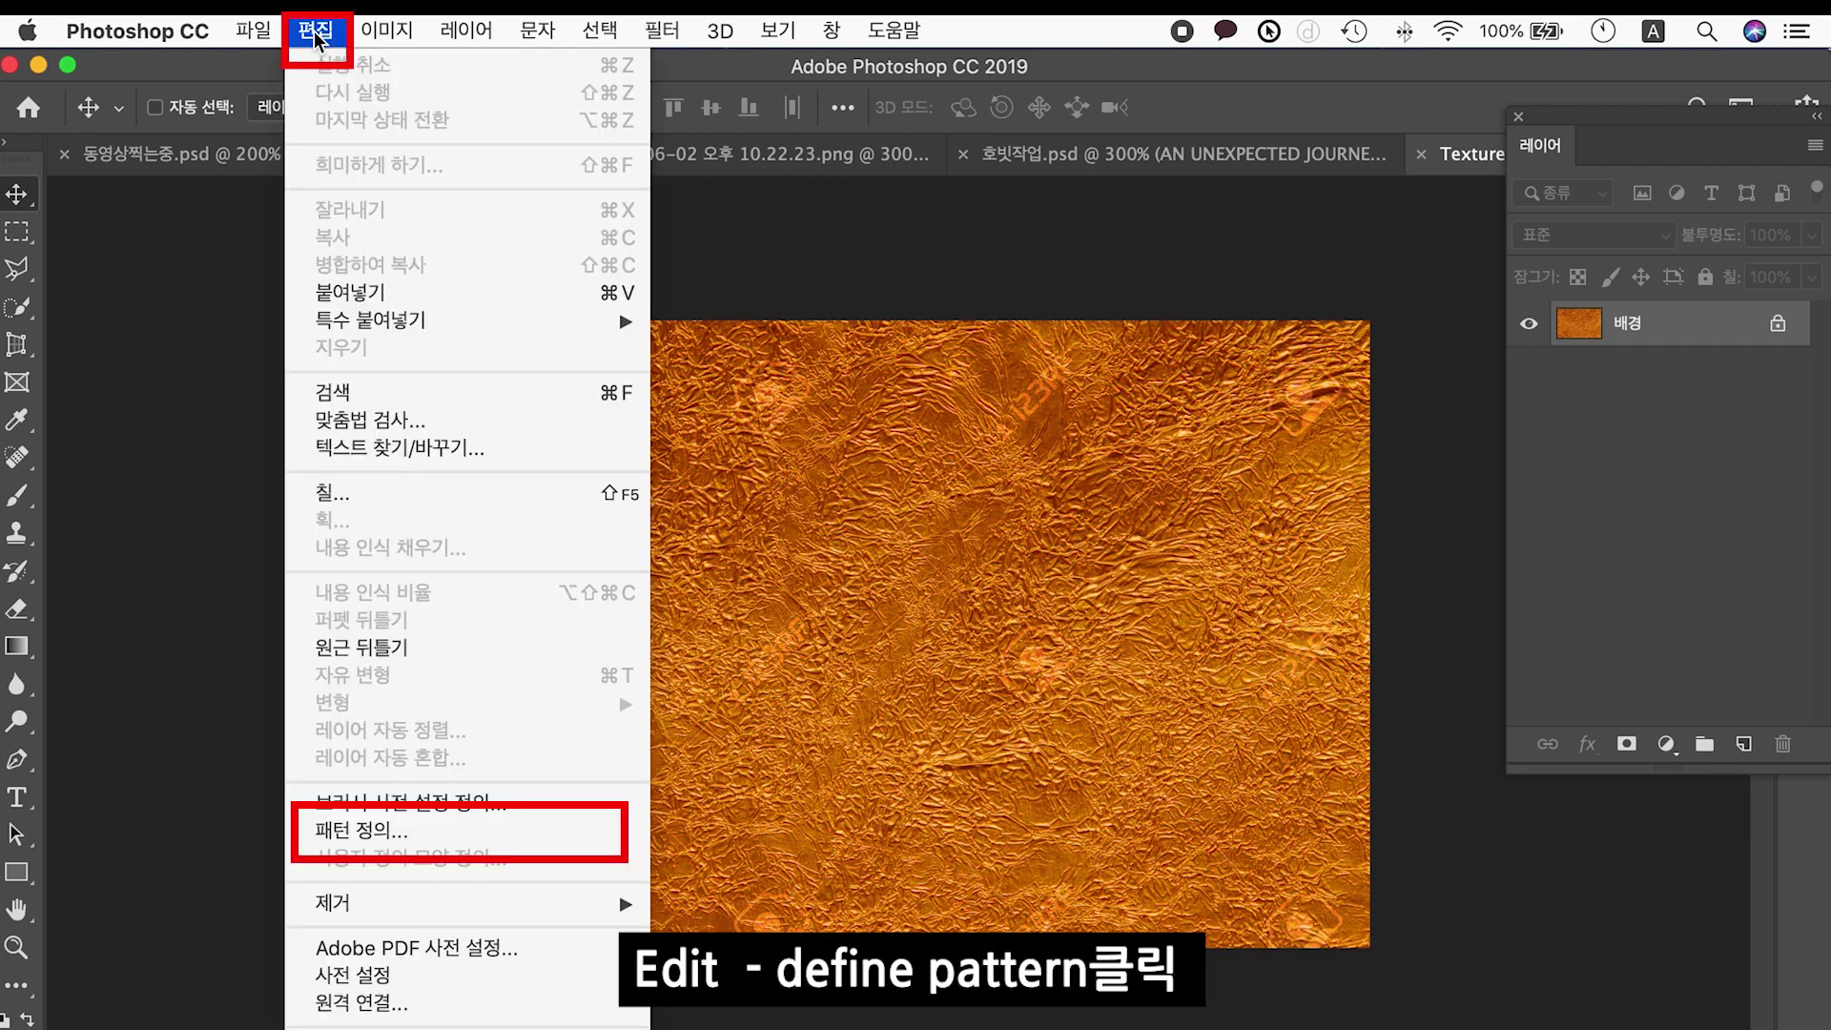
{"action": "left_click", "coordinate": [391, 833]}
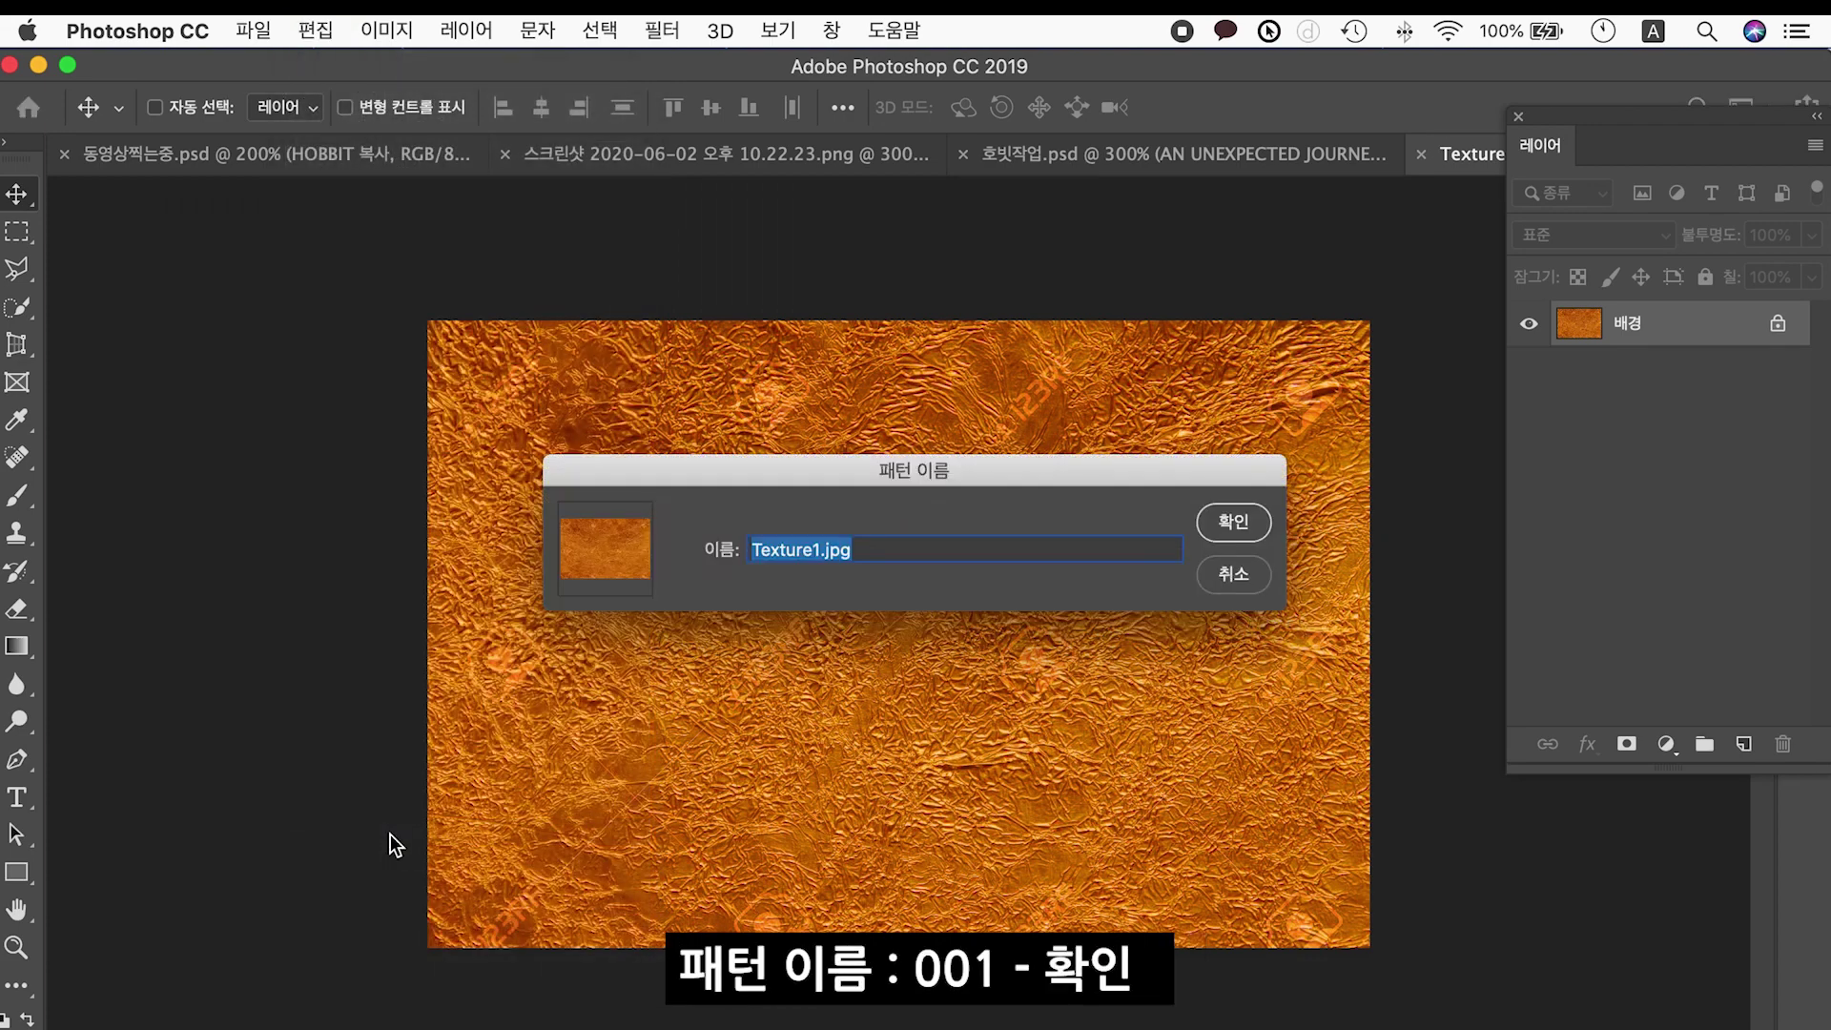
{"action": "type", "text": "001"}
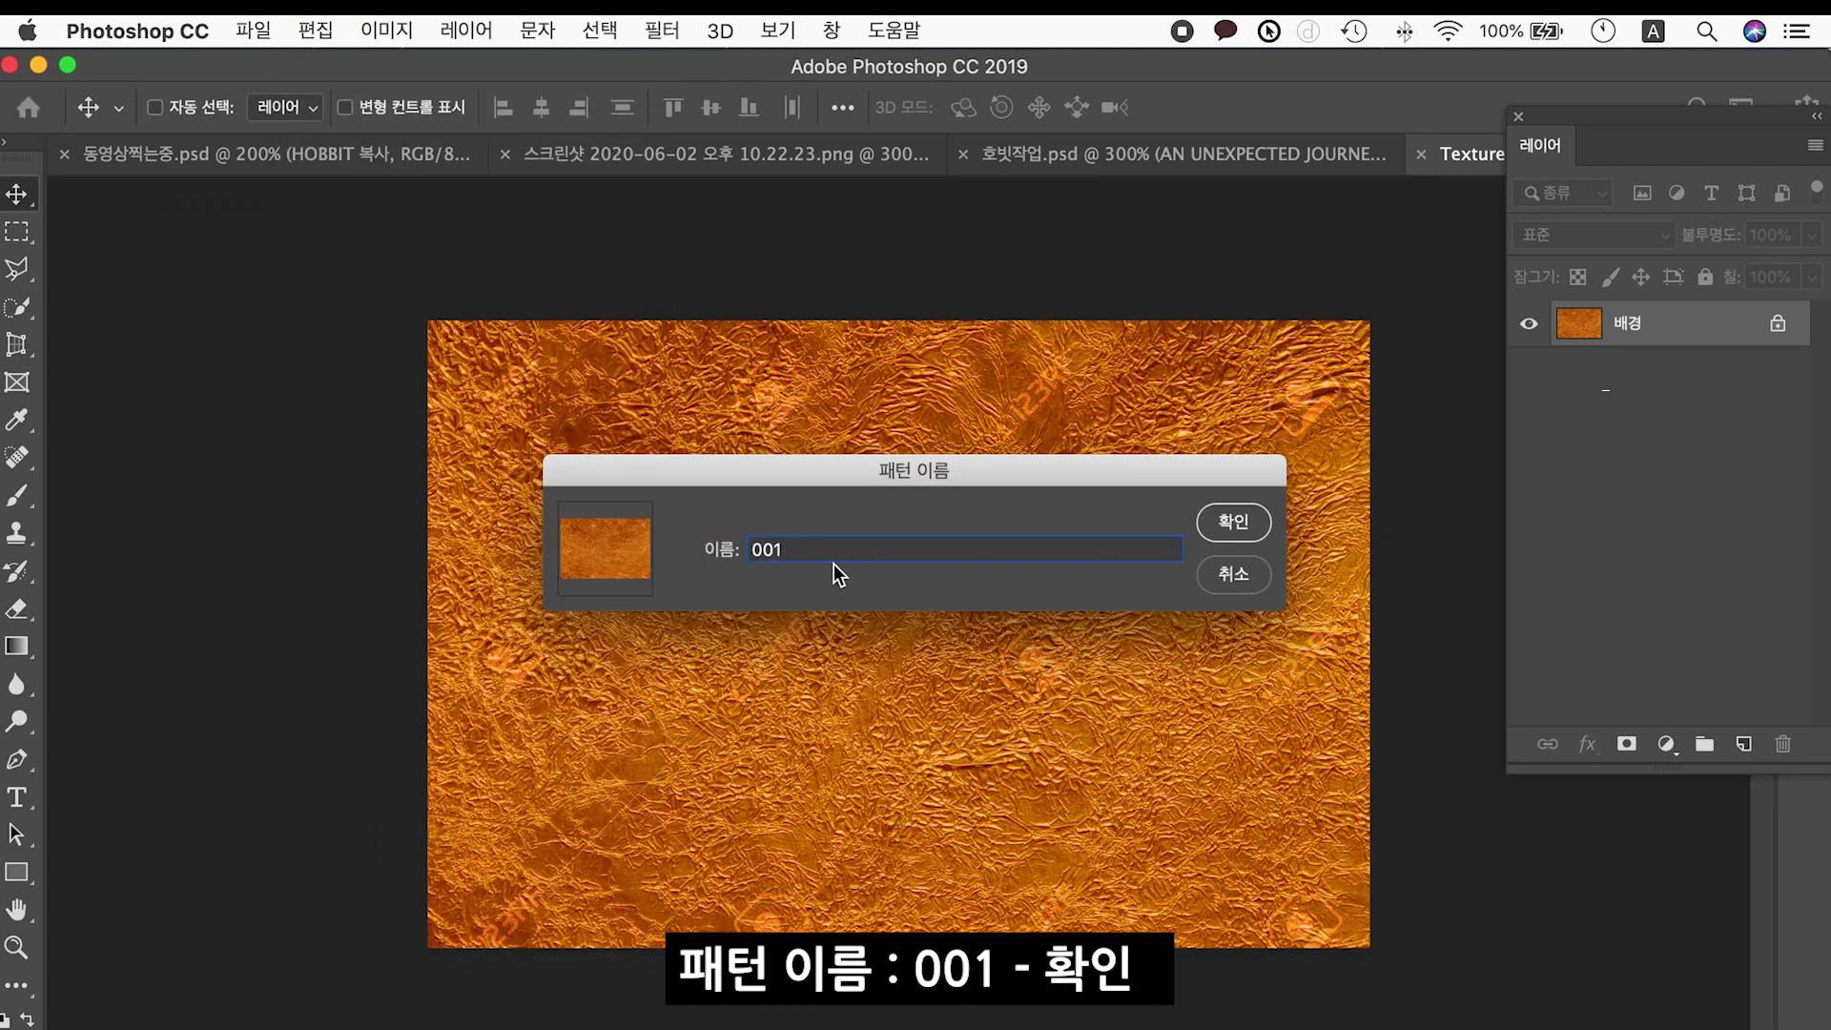
{"action": "left_click", "coordinate": [1234, 522]}
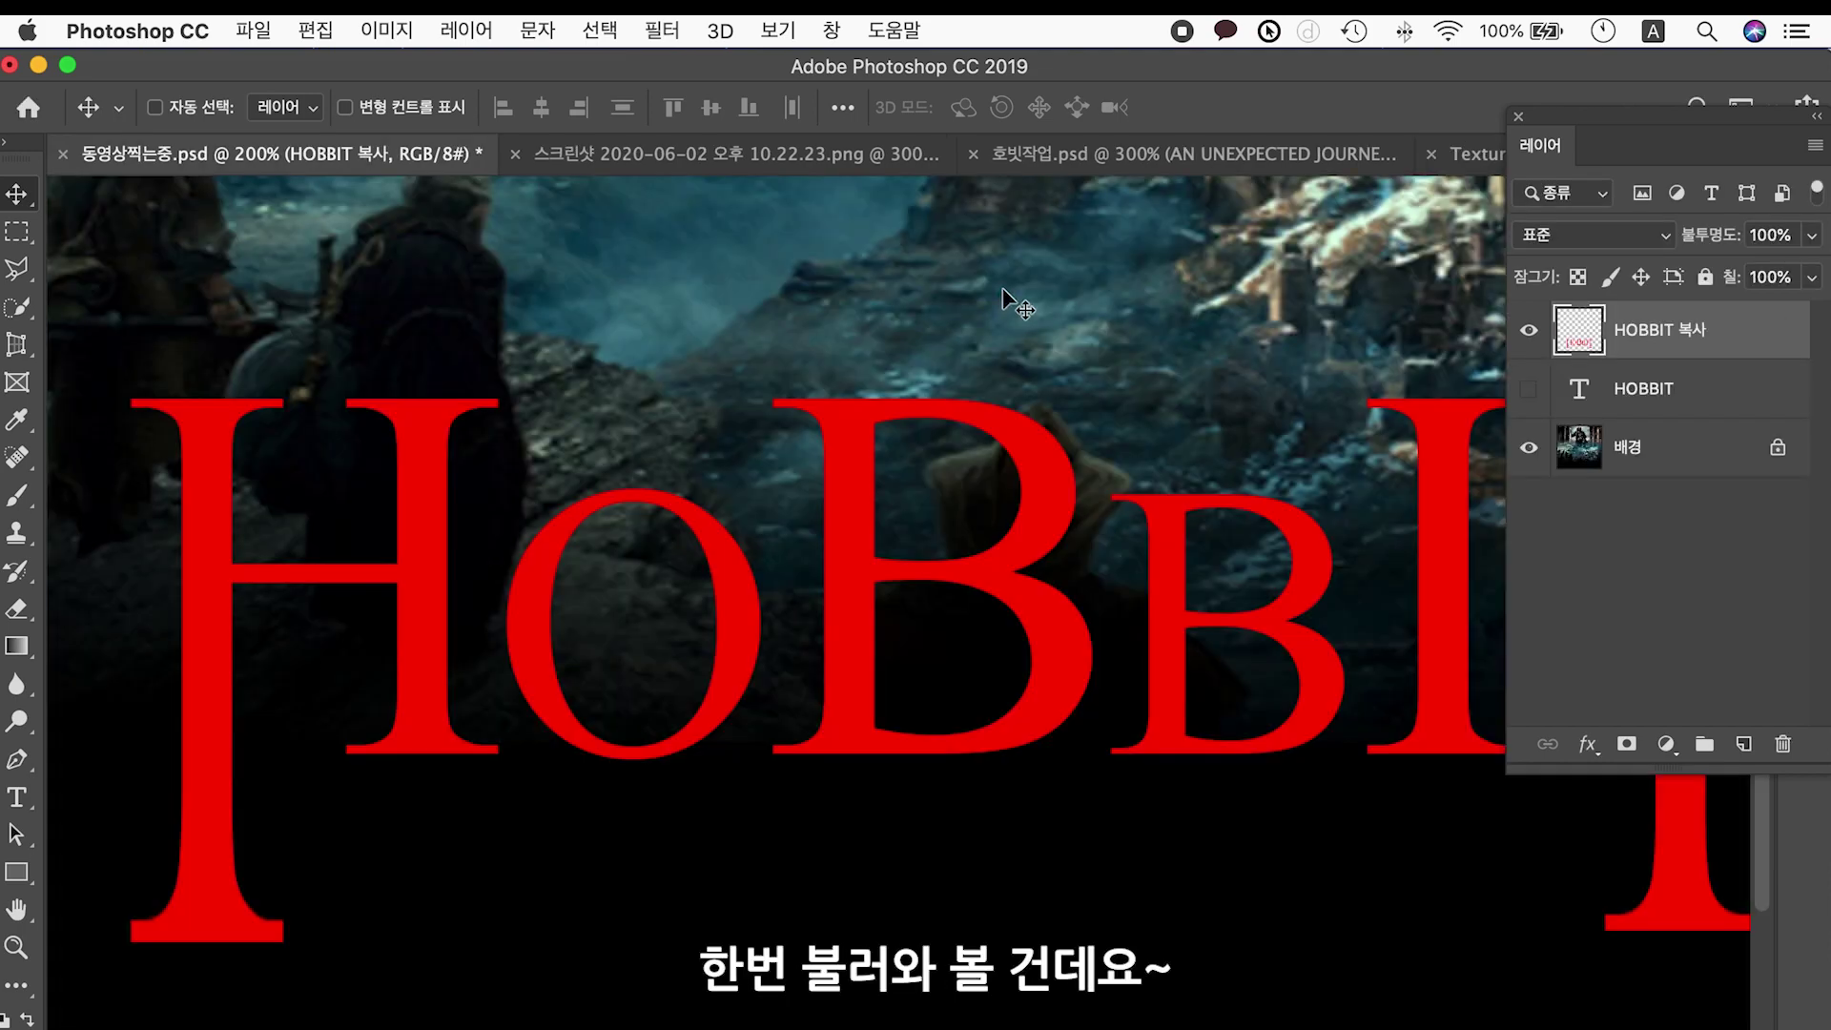
Add a Pattern Overlay effect to the HOBBIT 복사 layer in 동영상찍는중.psd, using the orange texture pattern.
{"action": "left_click_drag", "start_coordinate": [1563, 116], "coordinate": [1420, 111]}
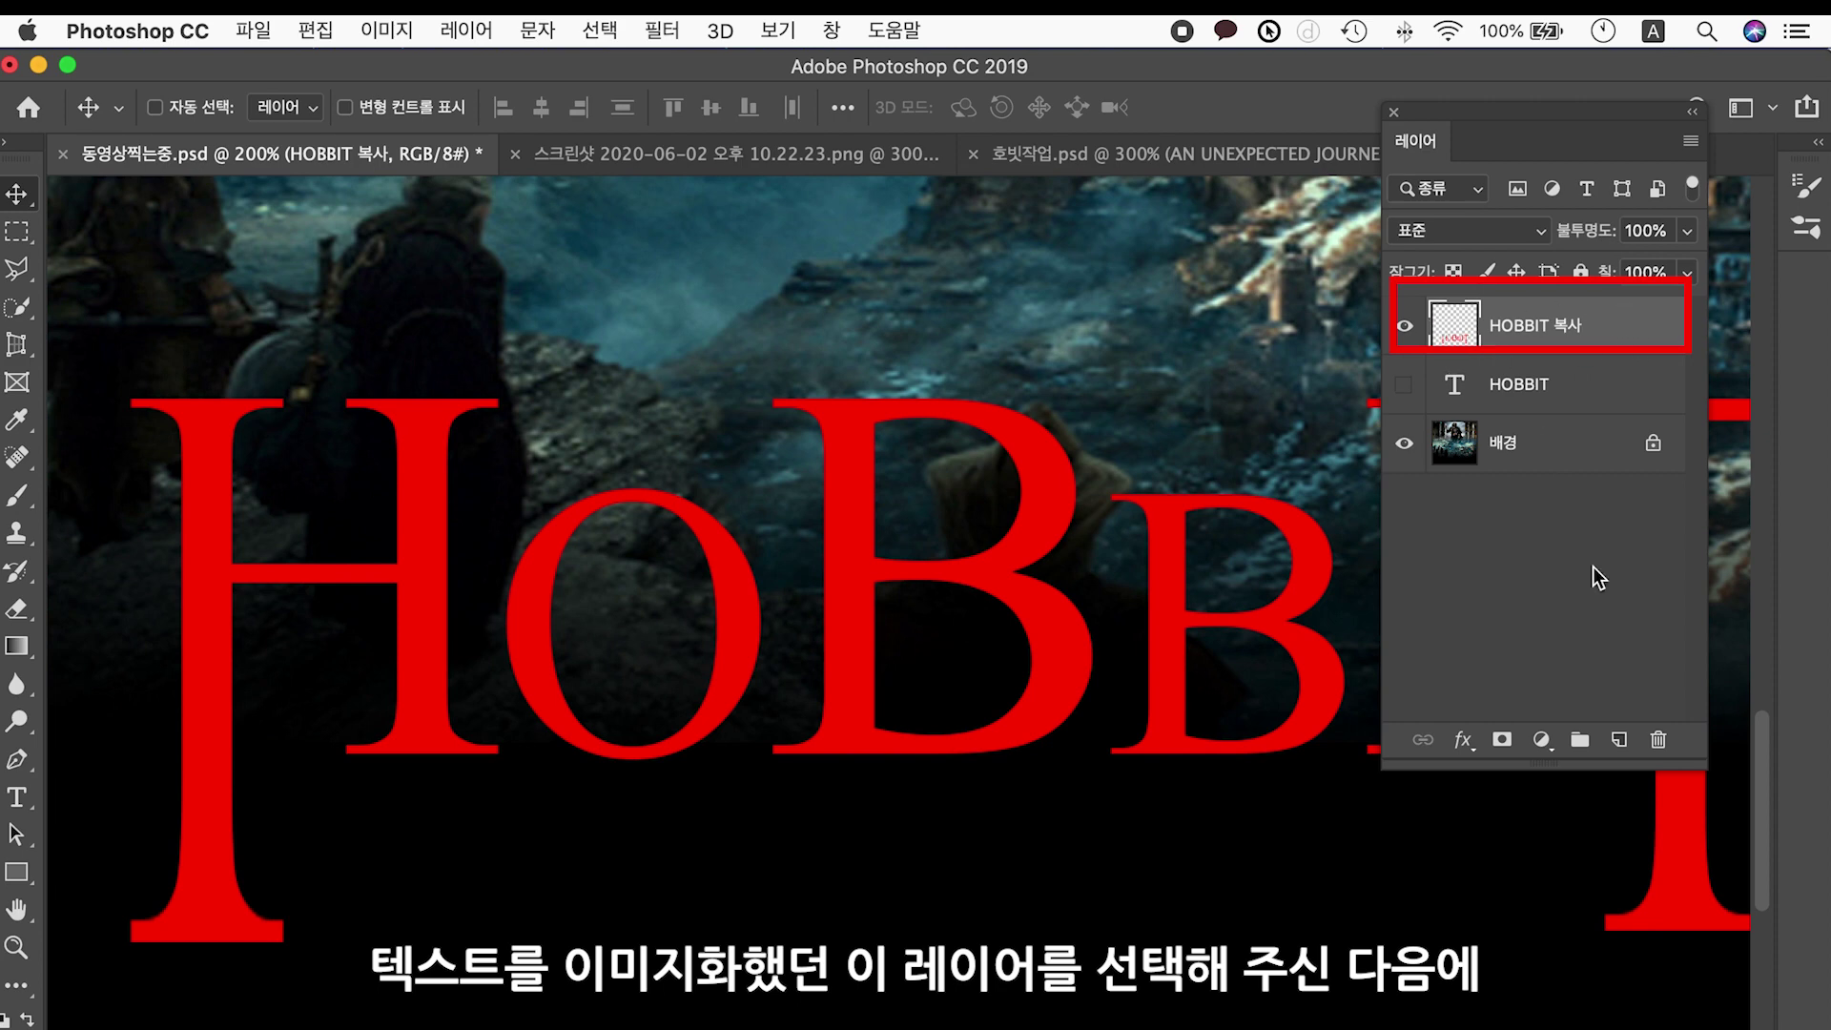
{"action": "left_click", "coordinate": [1461, 741]}
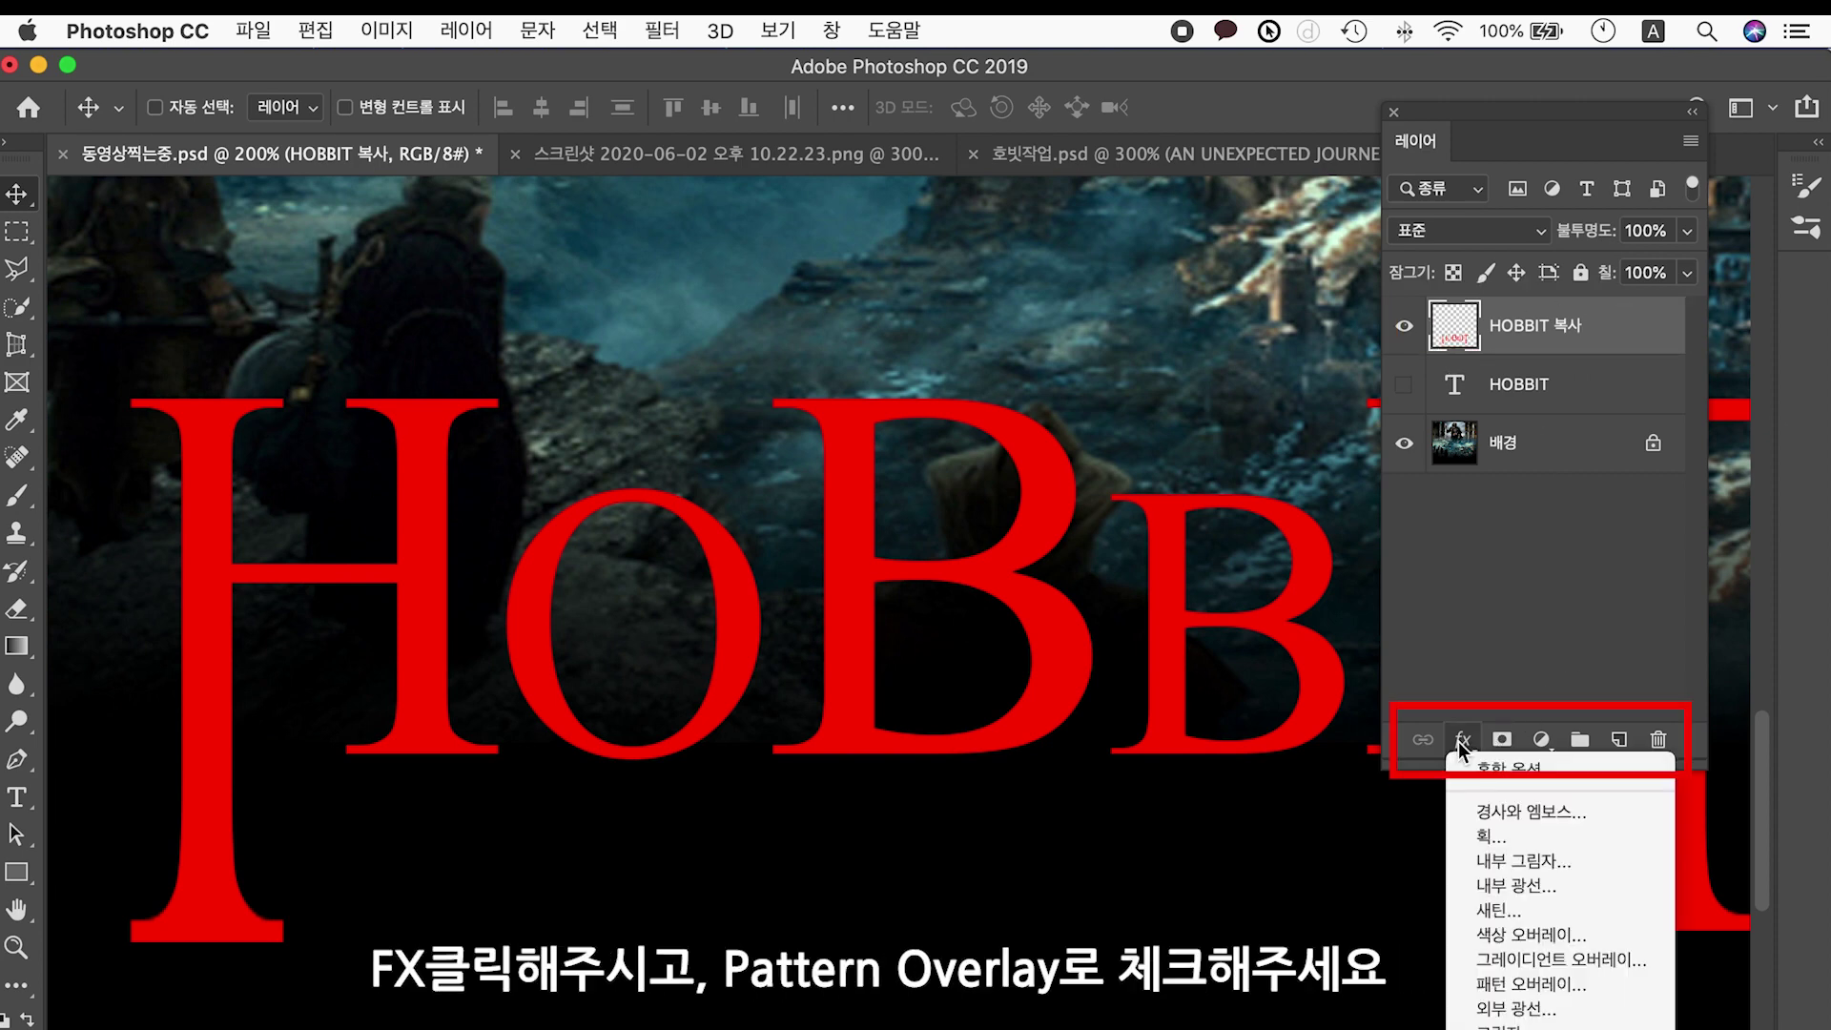
{"action": "left_click", "coordinate": [1509, 987]}
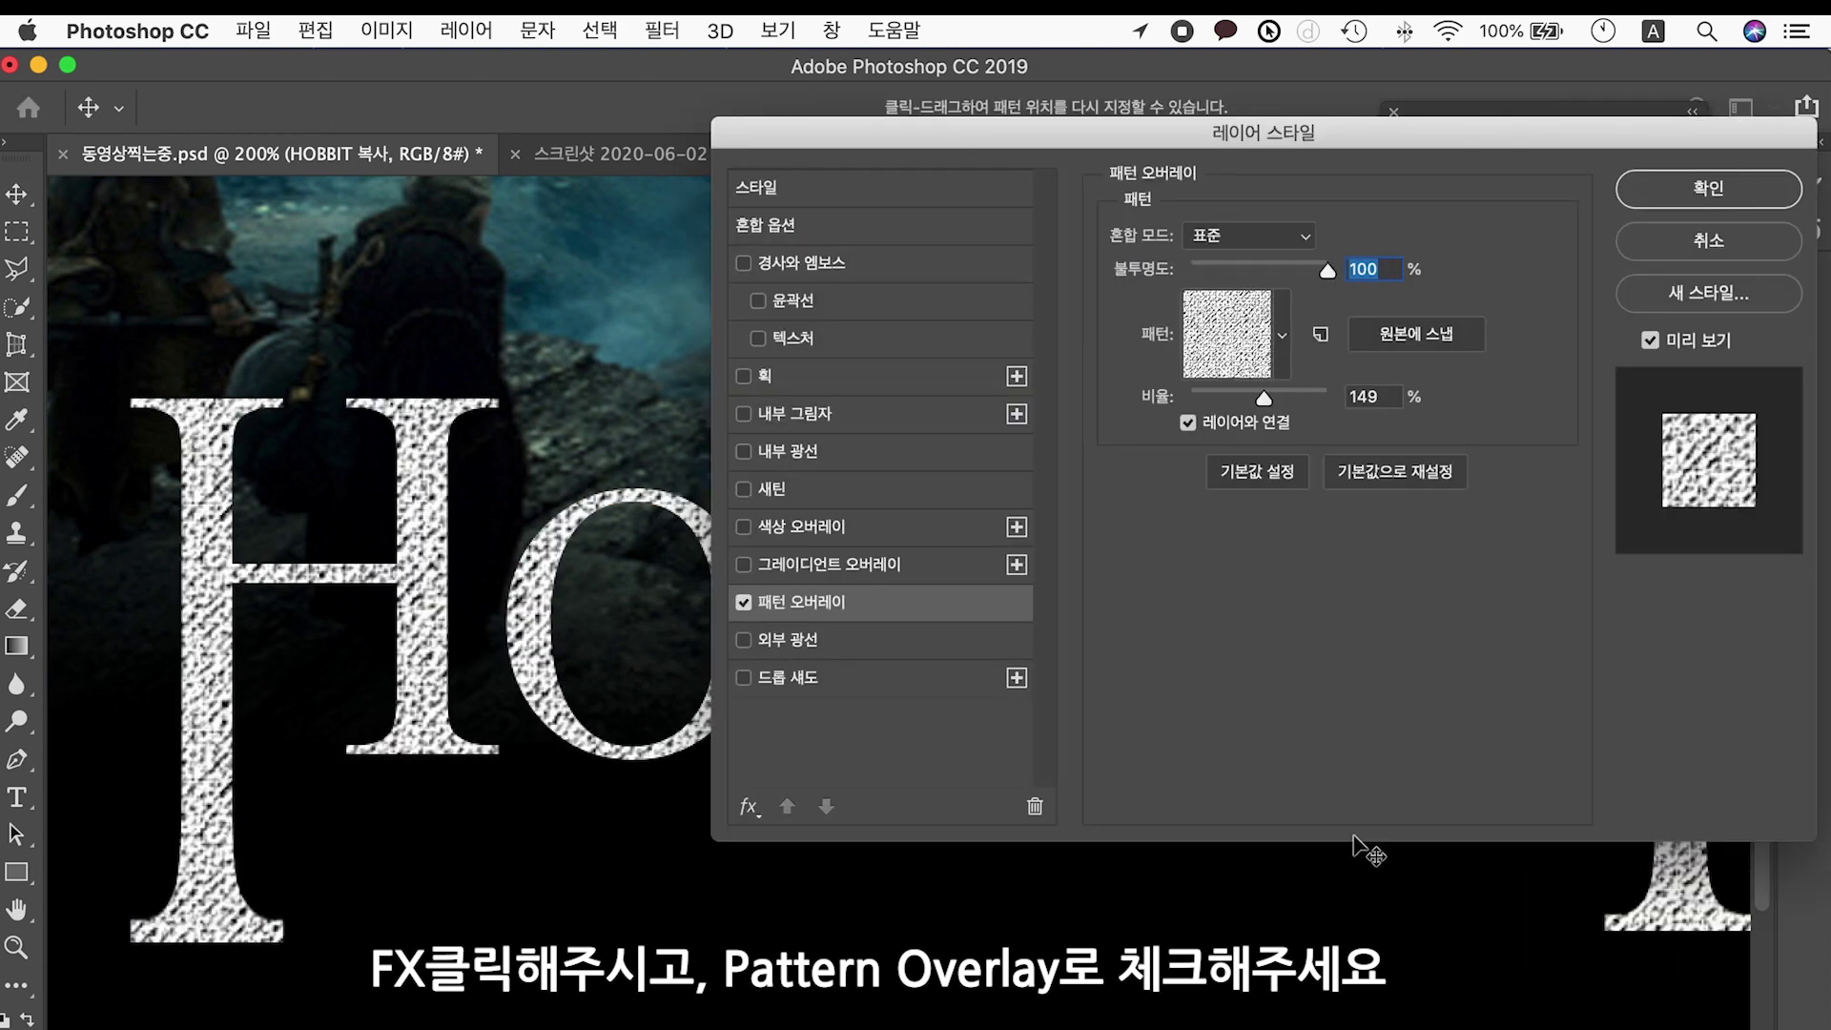
{"action": "left_click", "coordinate": [1283, 335]}
{"action": "left_click", "coordinate": [1085, 527]}
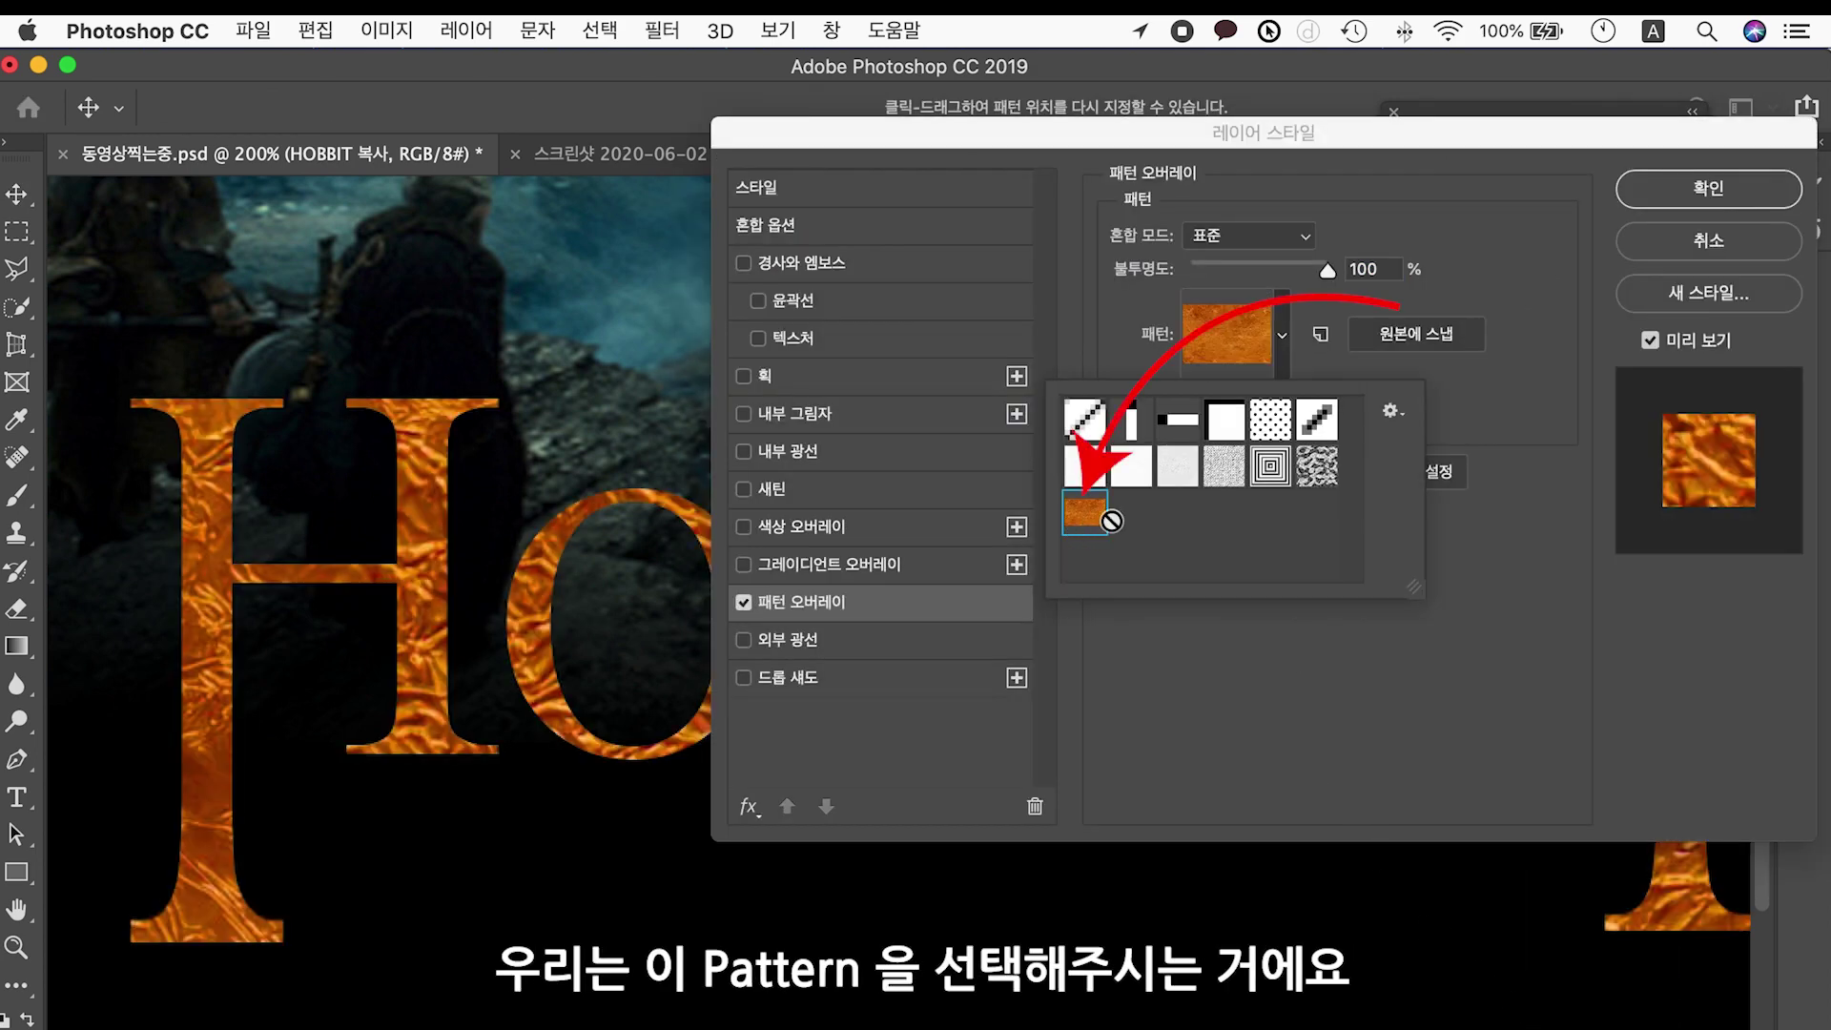
Keep the orange texture as the overlay pattern and set the Pattern Overlay scale to 145%.
{"action": "left_click", "coordinate": [1282, 335]}
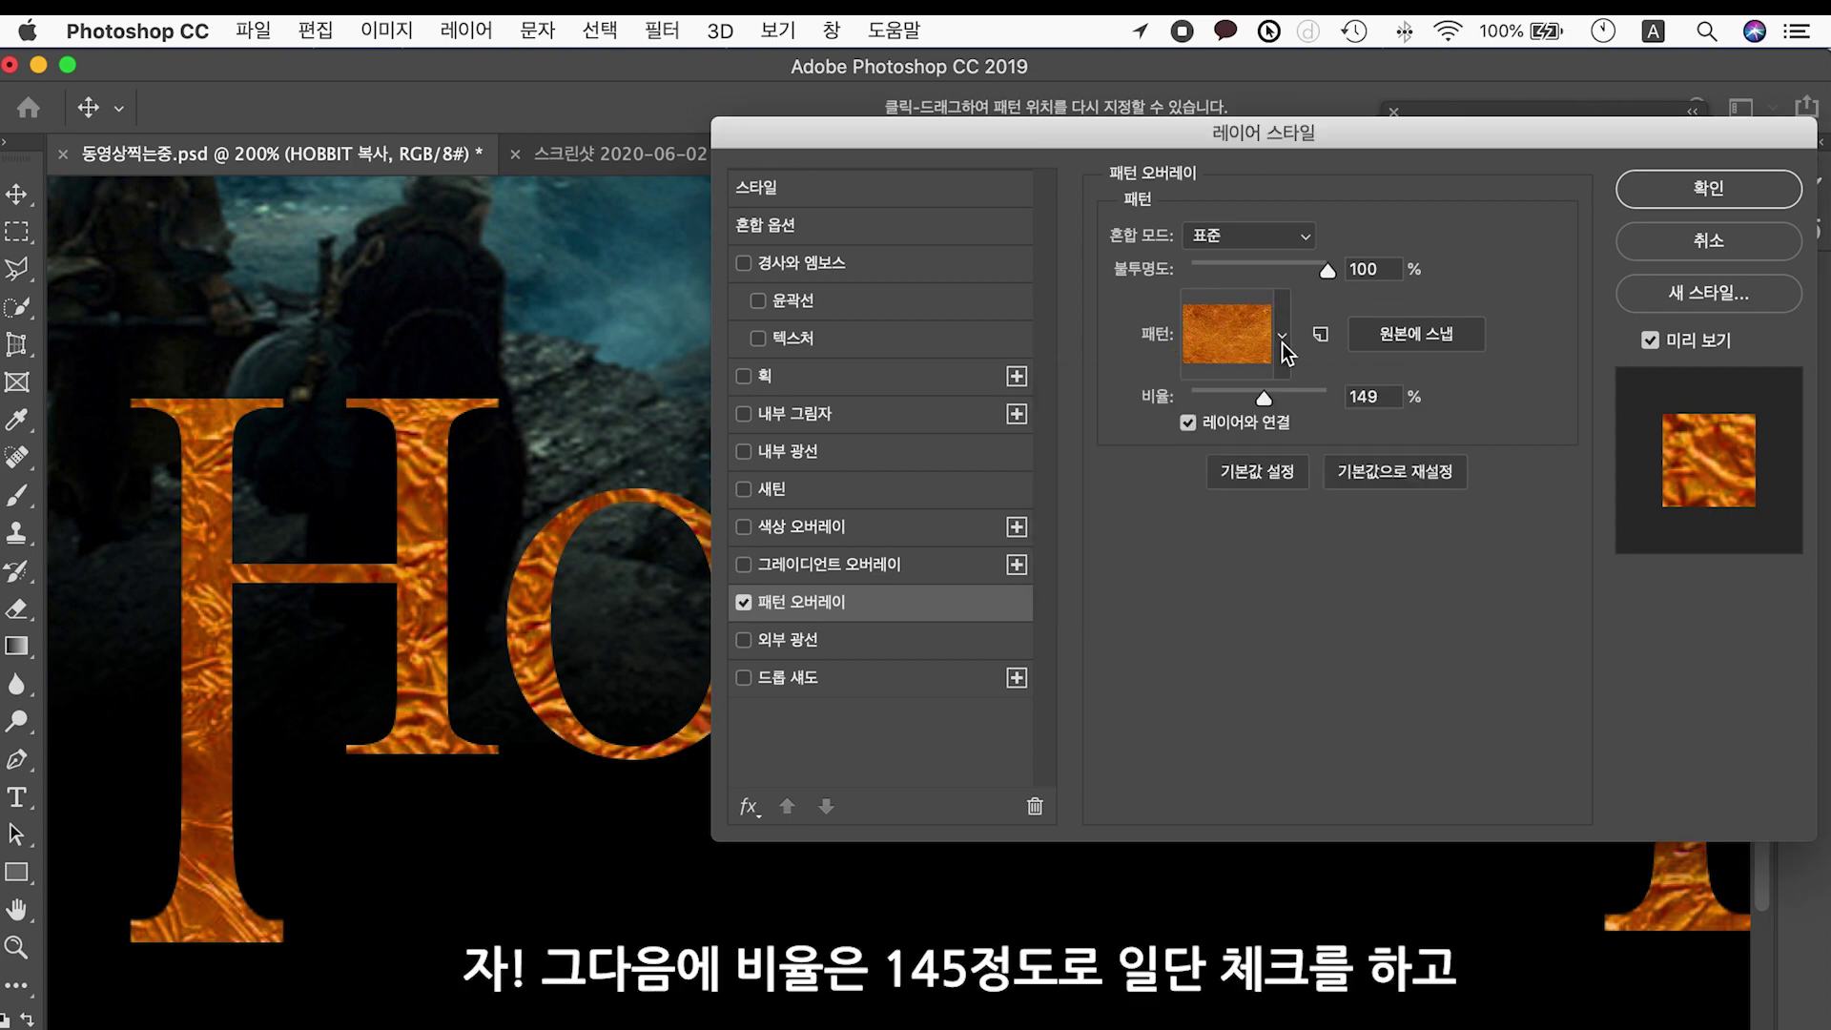
{"action": "left_click_drag", "start_coordinate": [1399, 396], "coordinate": [1293, 395]}
{"action": "type", "text": "145"}
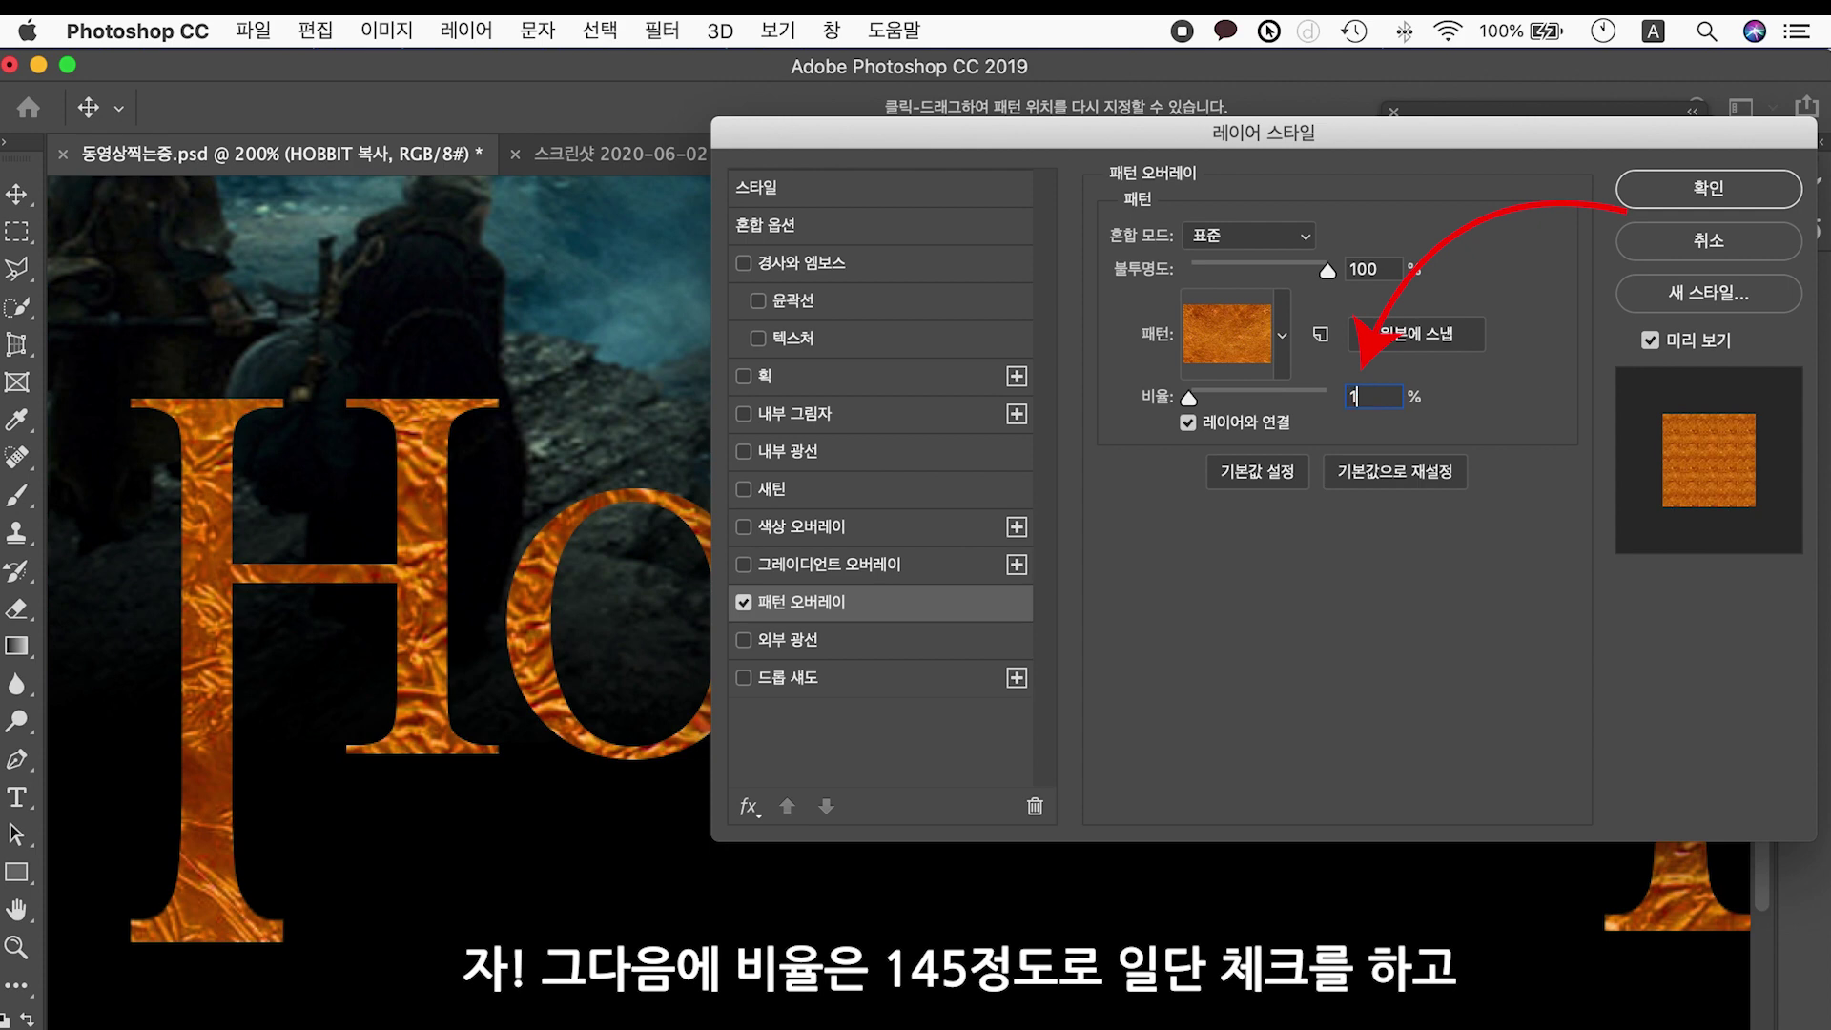
{"action": "left_click", "coordinate": [1461, 579]}
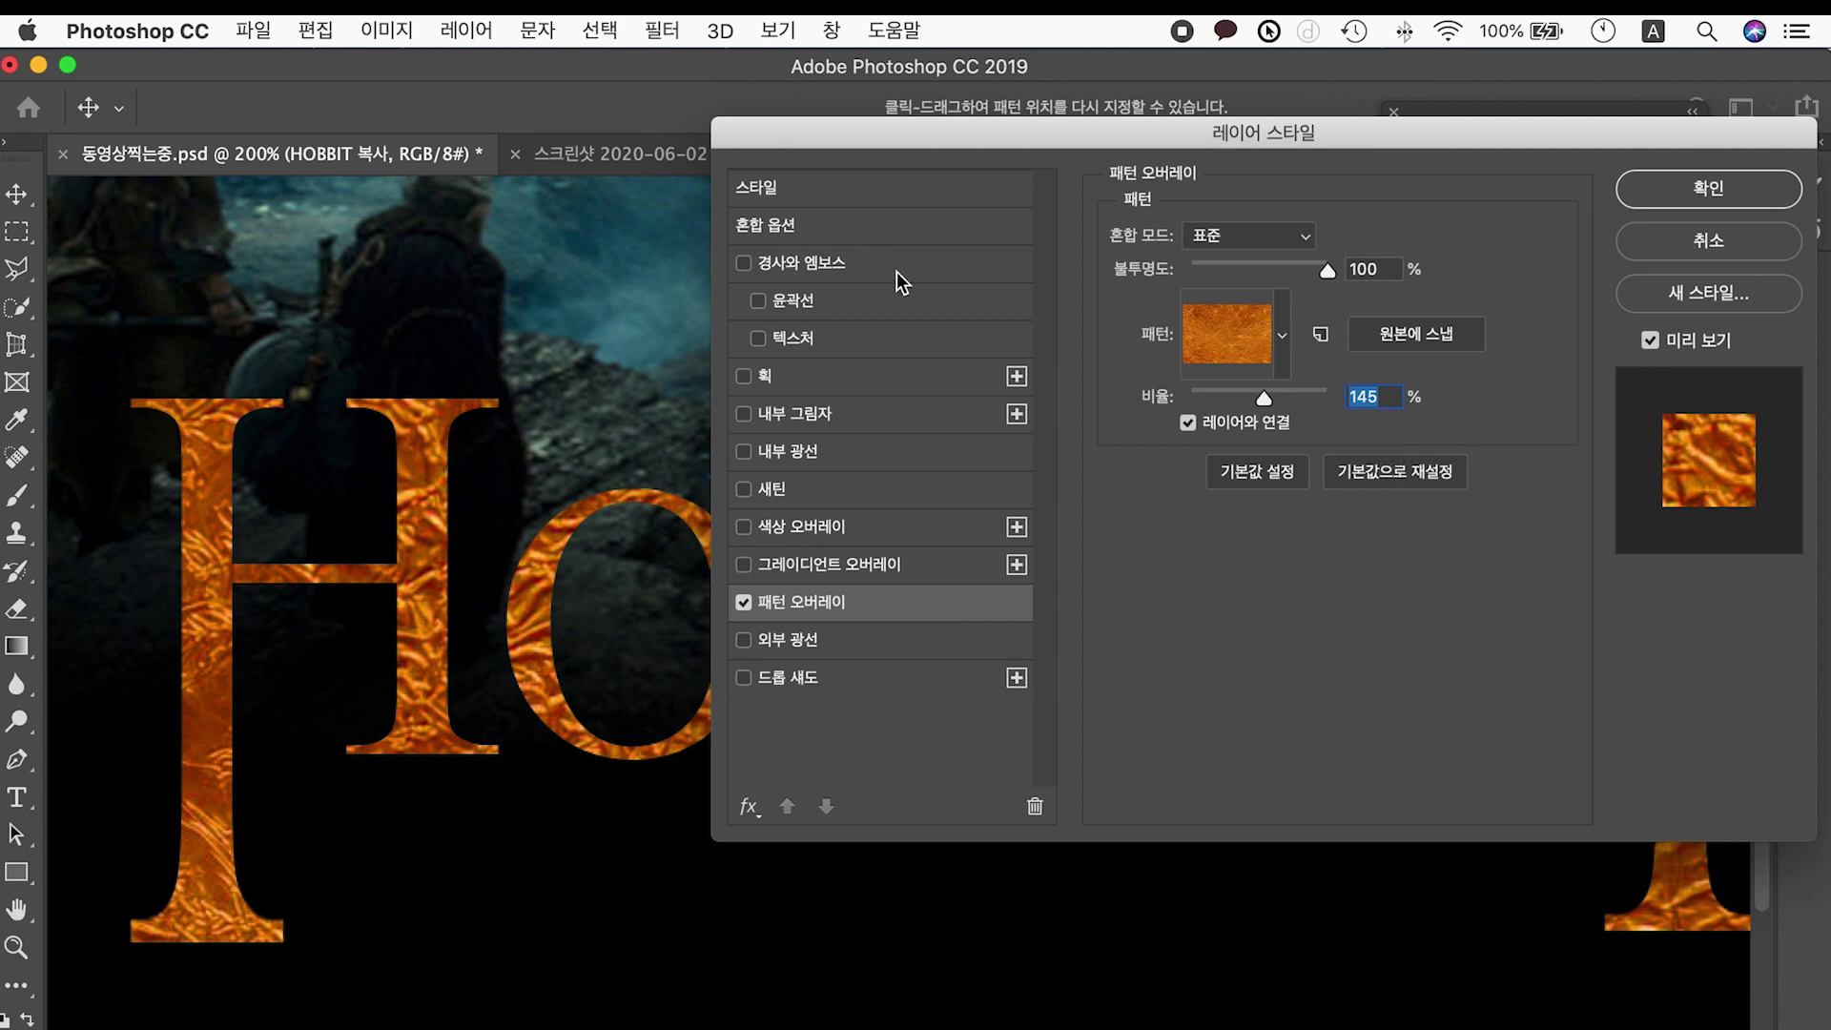
Enable Bevel & Emboss on the title layer with the Inner Bevel (내부 경사) style and the Chisel Hard (거칠게 깎기) technique.
{"action": "left_click", "coordinate": [836, 274]}
{"action": "left_click", "coordinate": [1312, 240]}
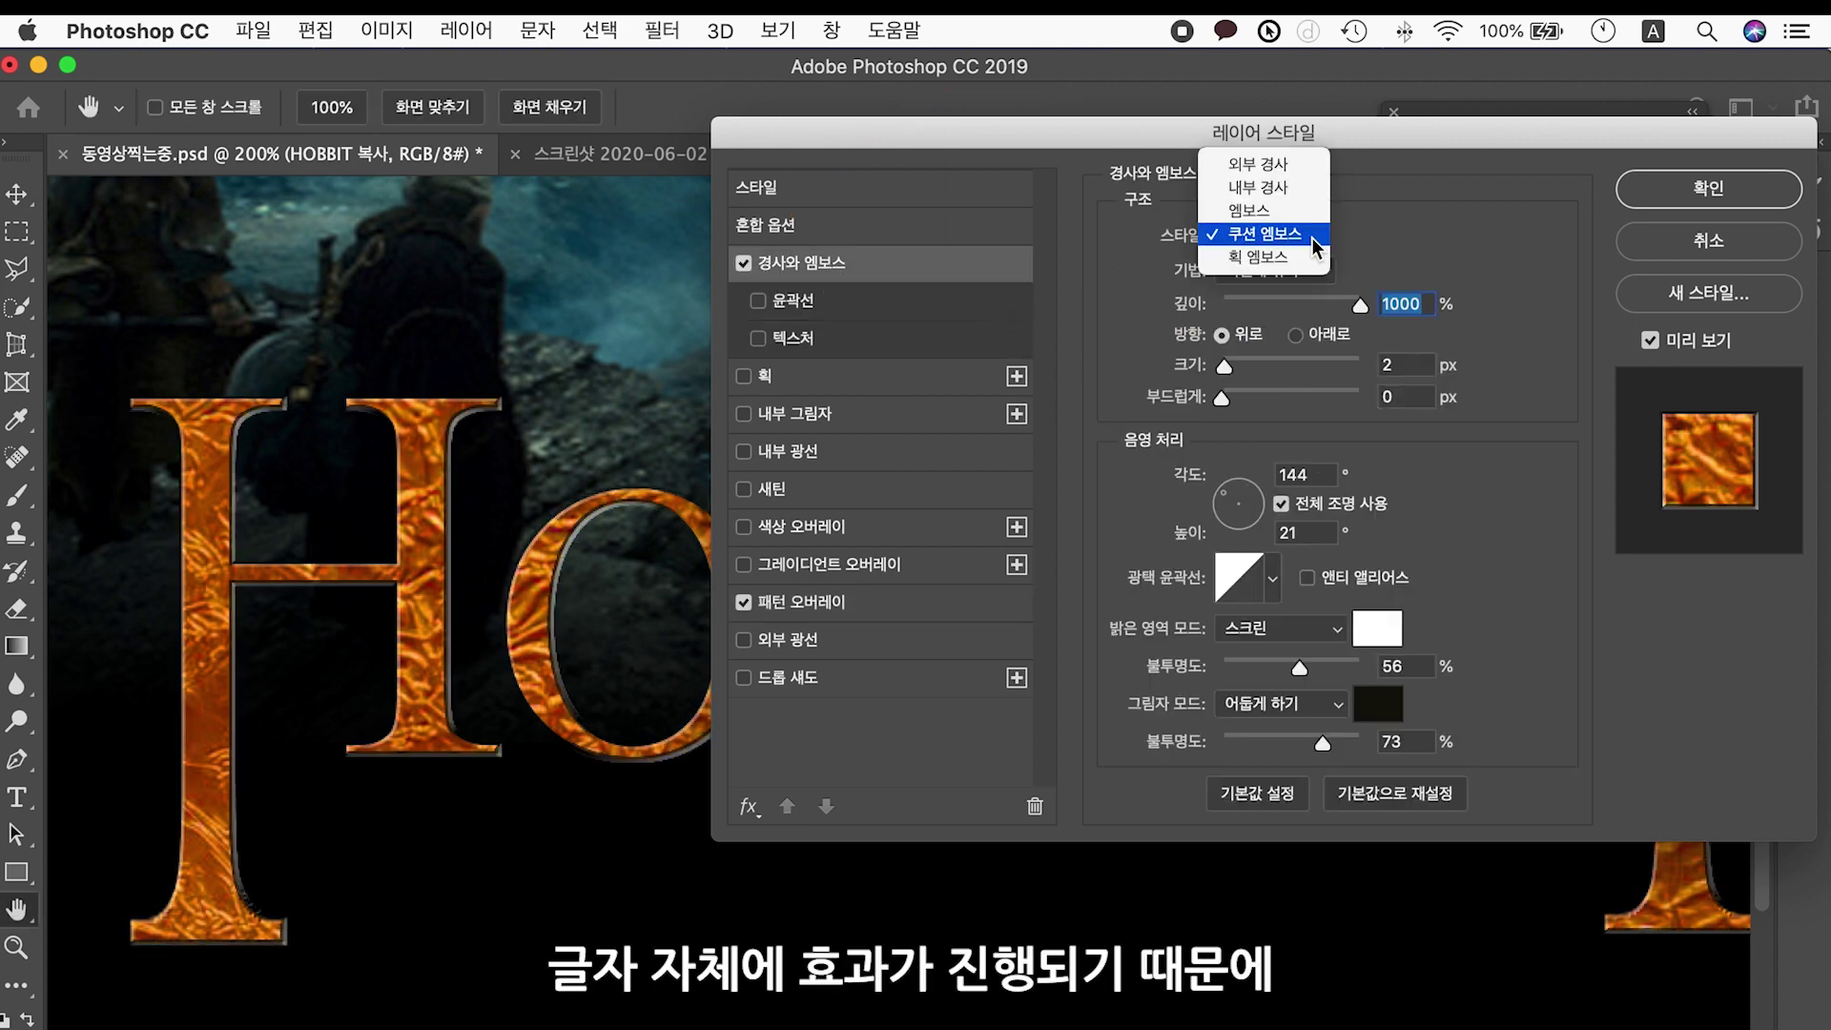
{"action": "left_click", "coordinate": [1287, 189]}
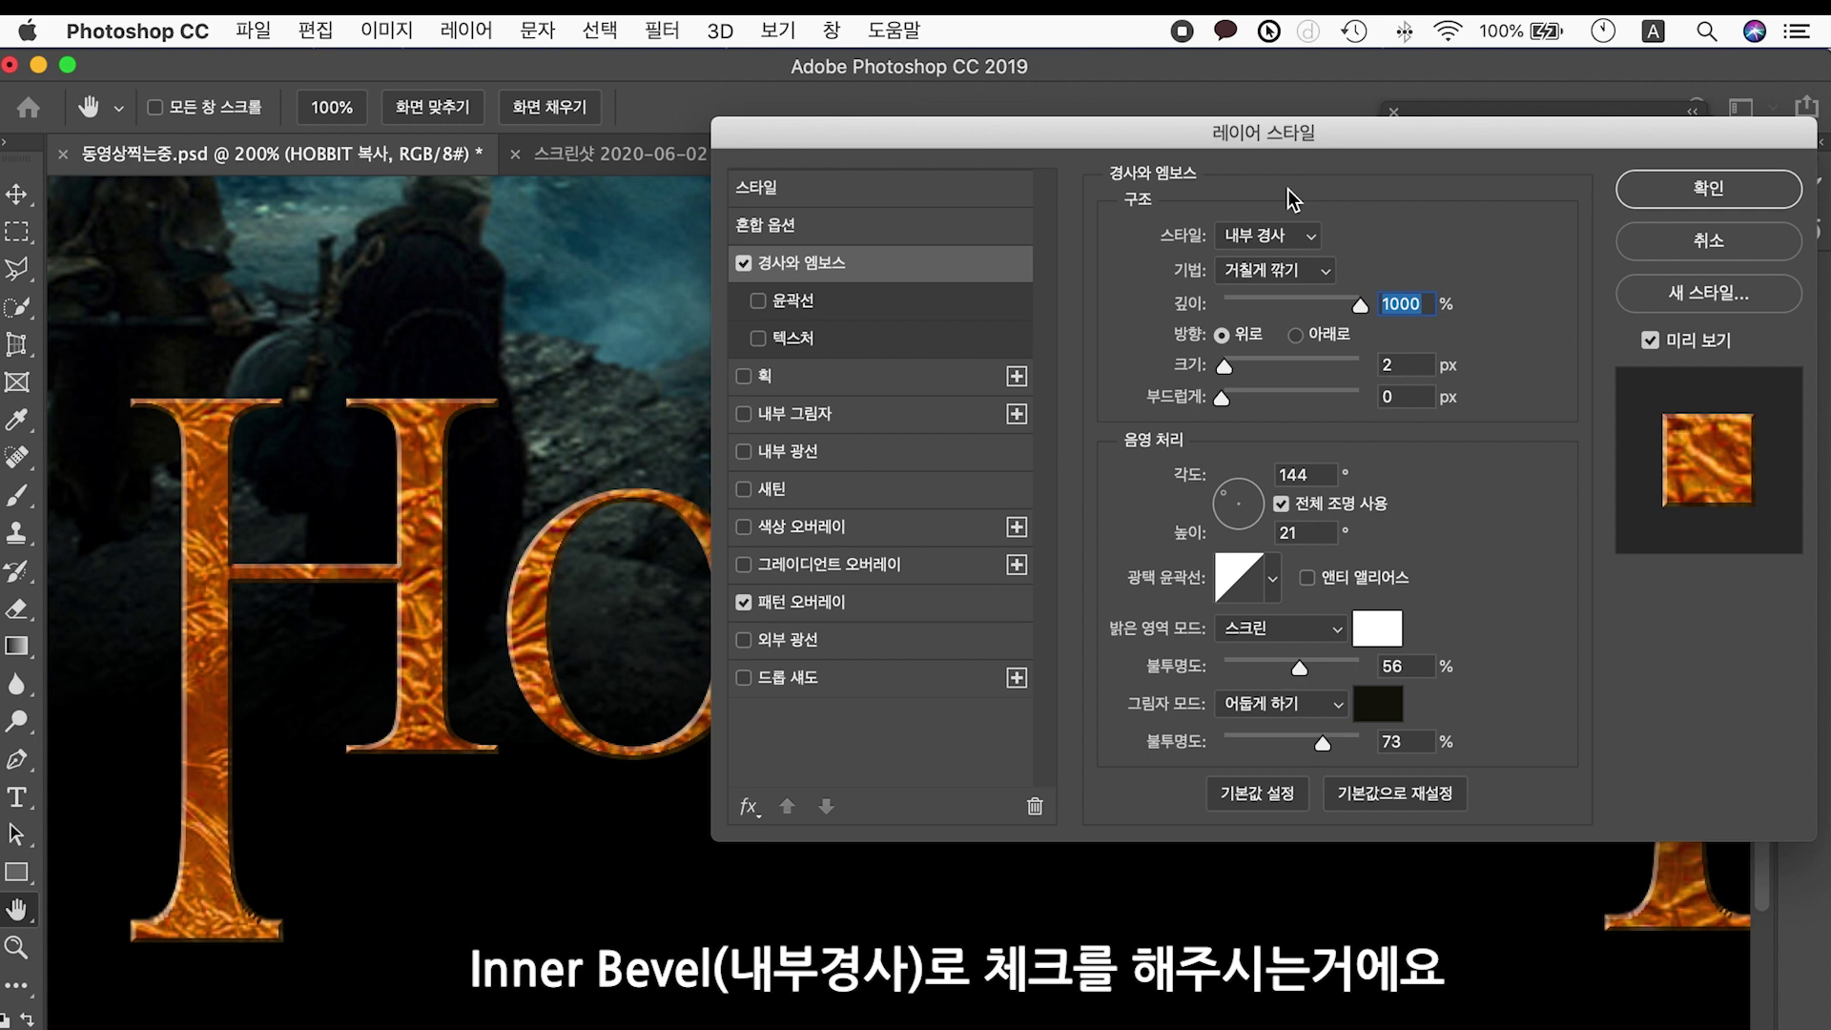
{"action": "left_click", "coordinate": [1322, 273]}
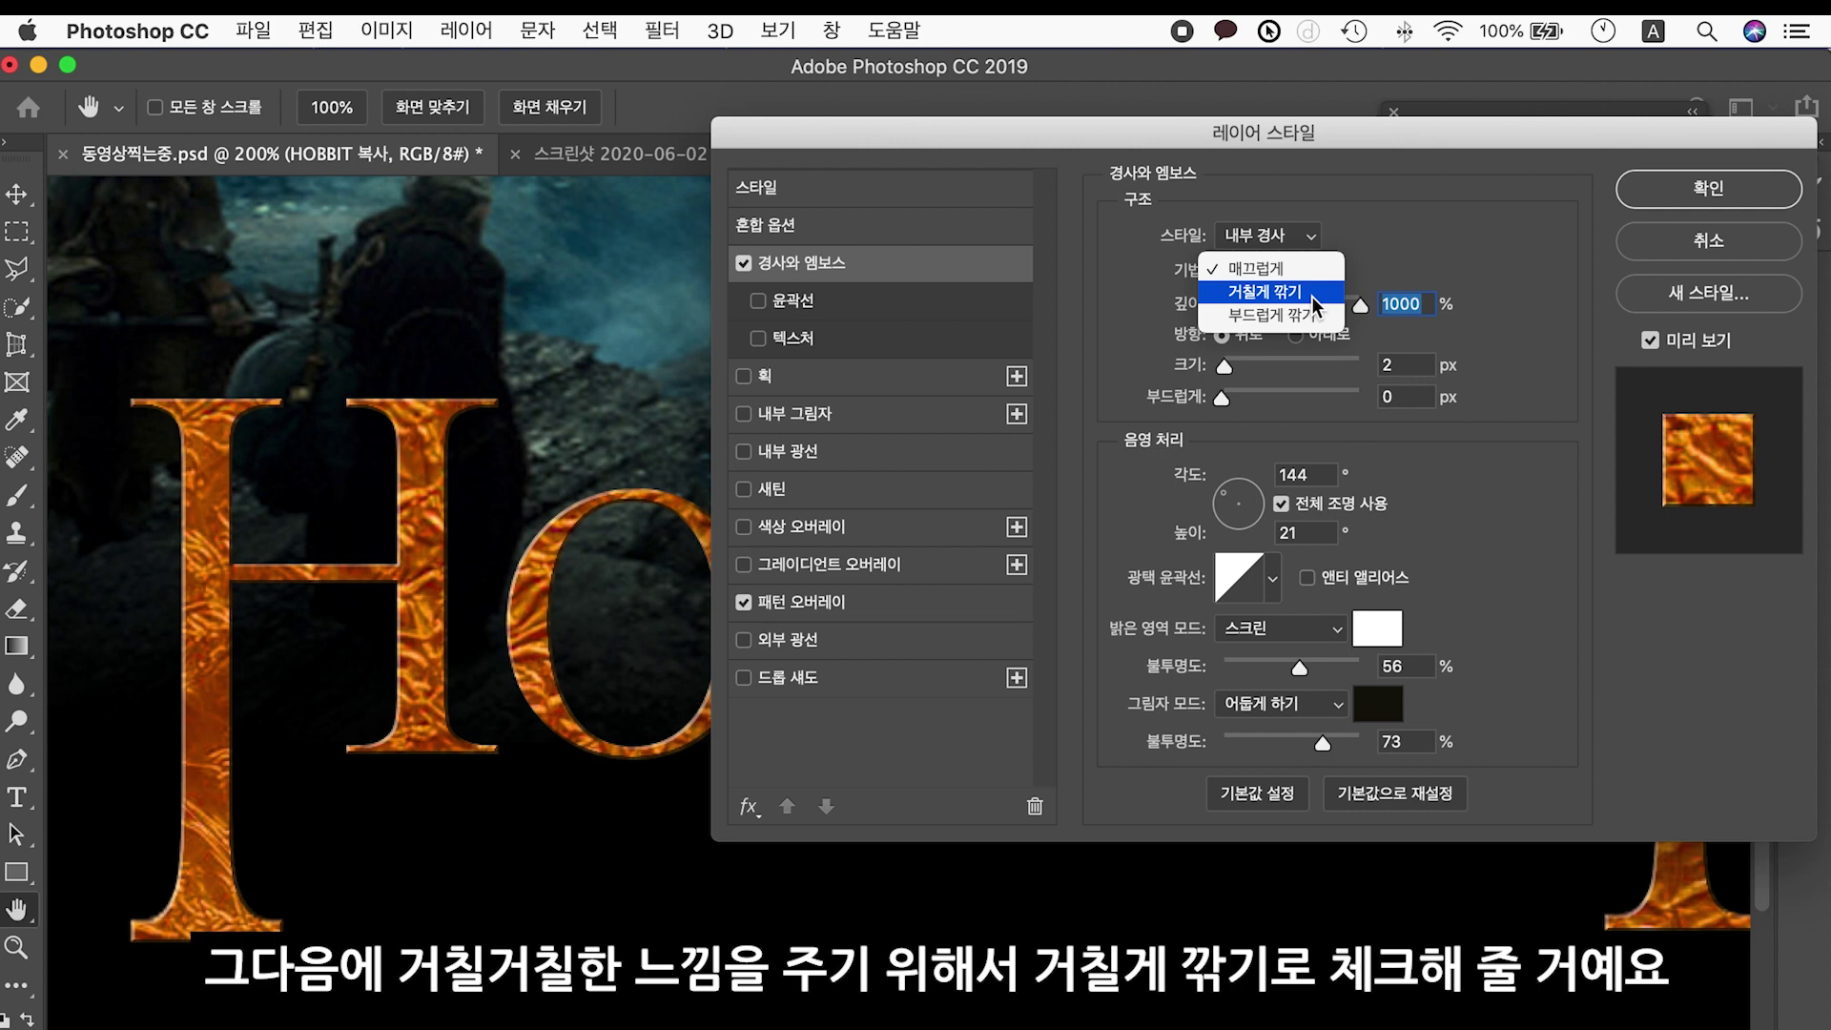
{"action": "left_click", "coordinate": [1312, 296]}
Set the bevel's size to 250 px and its depth to 1000% to give the letters sharp chiselled edges.
{"action": "left_click_drag", "start_coordinate": [1243, 311], "coordinate": [1295, 312]}
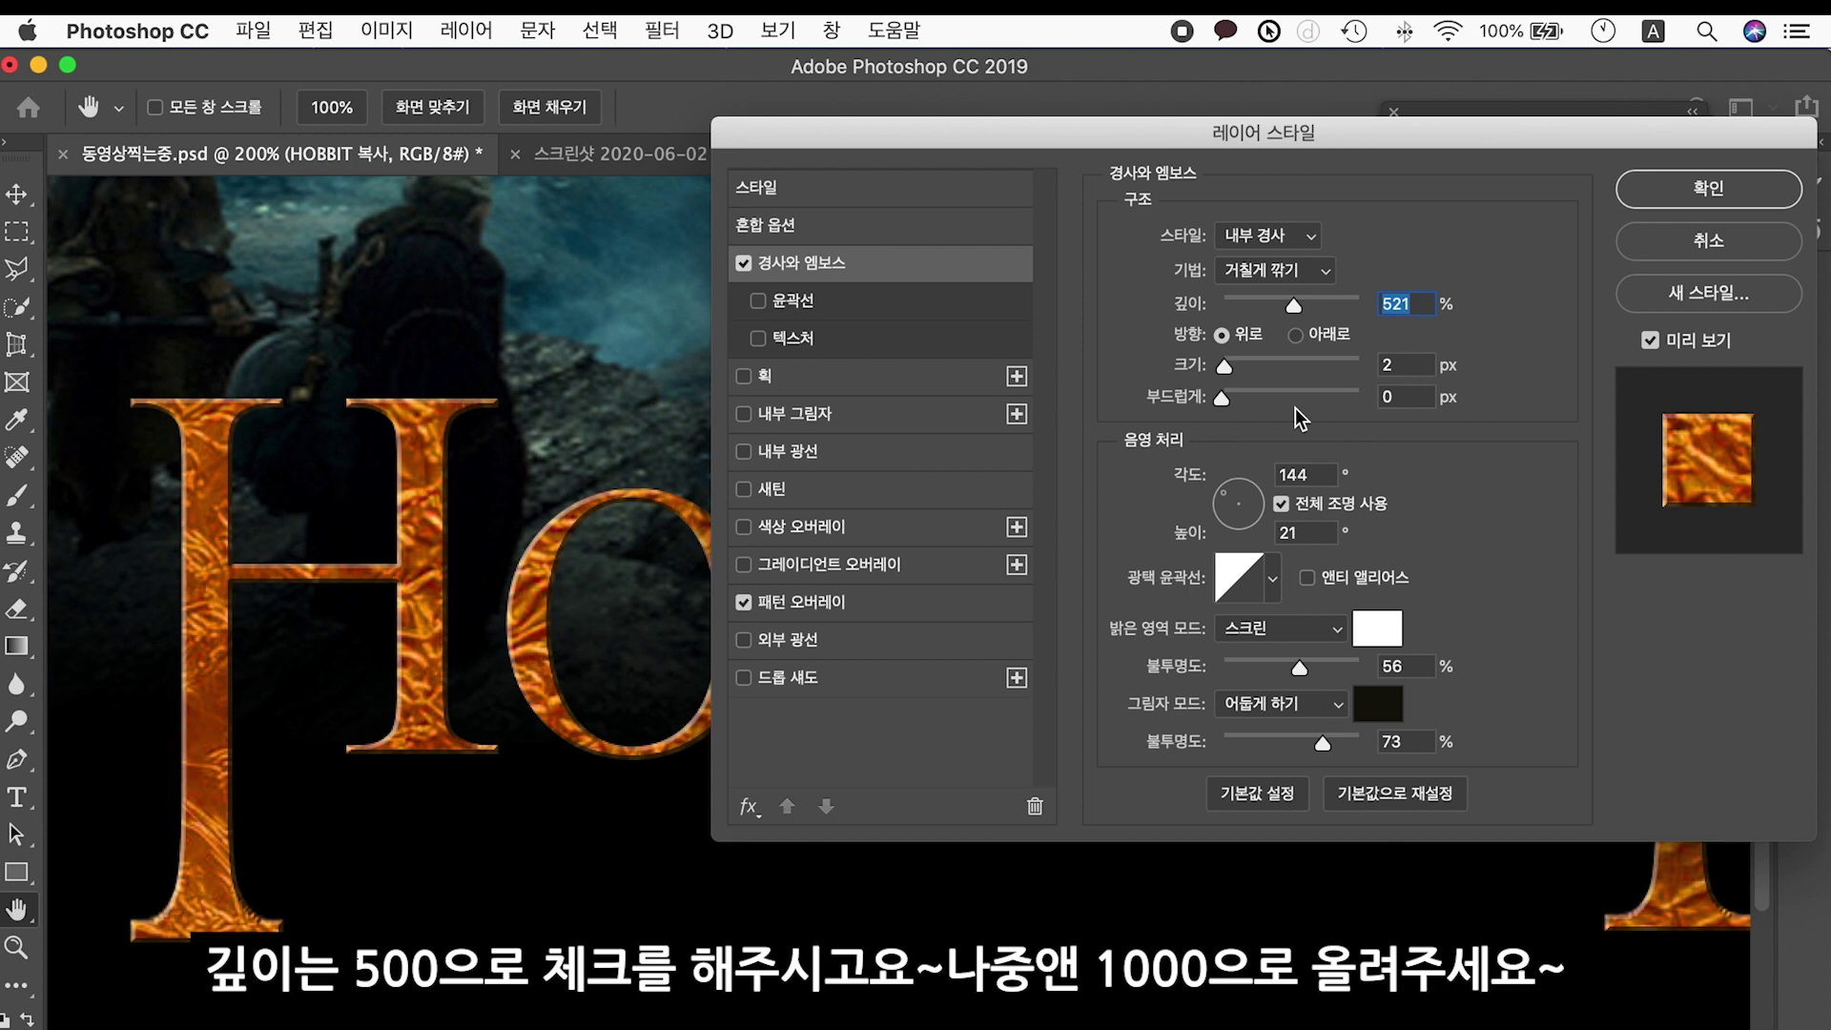
{"action": "left_click_drag", "start_coordinate": [1224, 365], "coordinate": [1236, 366]}
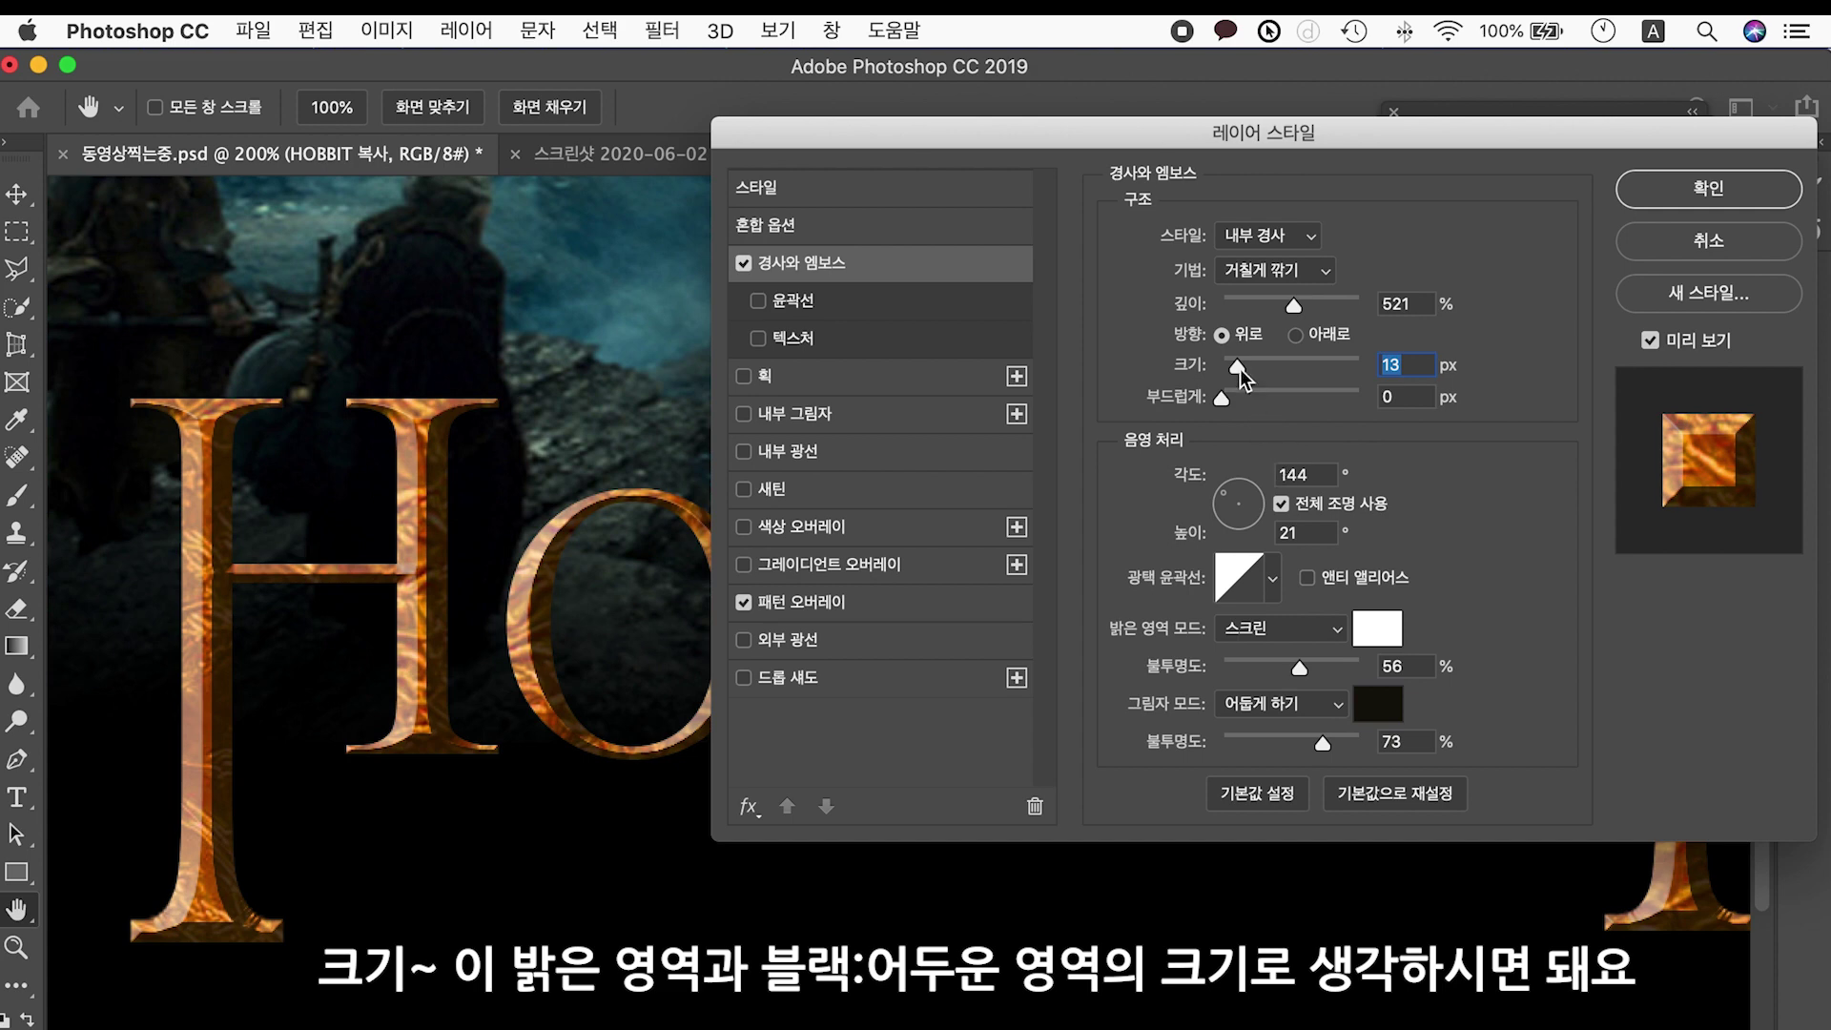
{"action": "left_click_drag", "start_coordinate": [1238, 368], "coordinate": [1257, 370]}
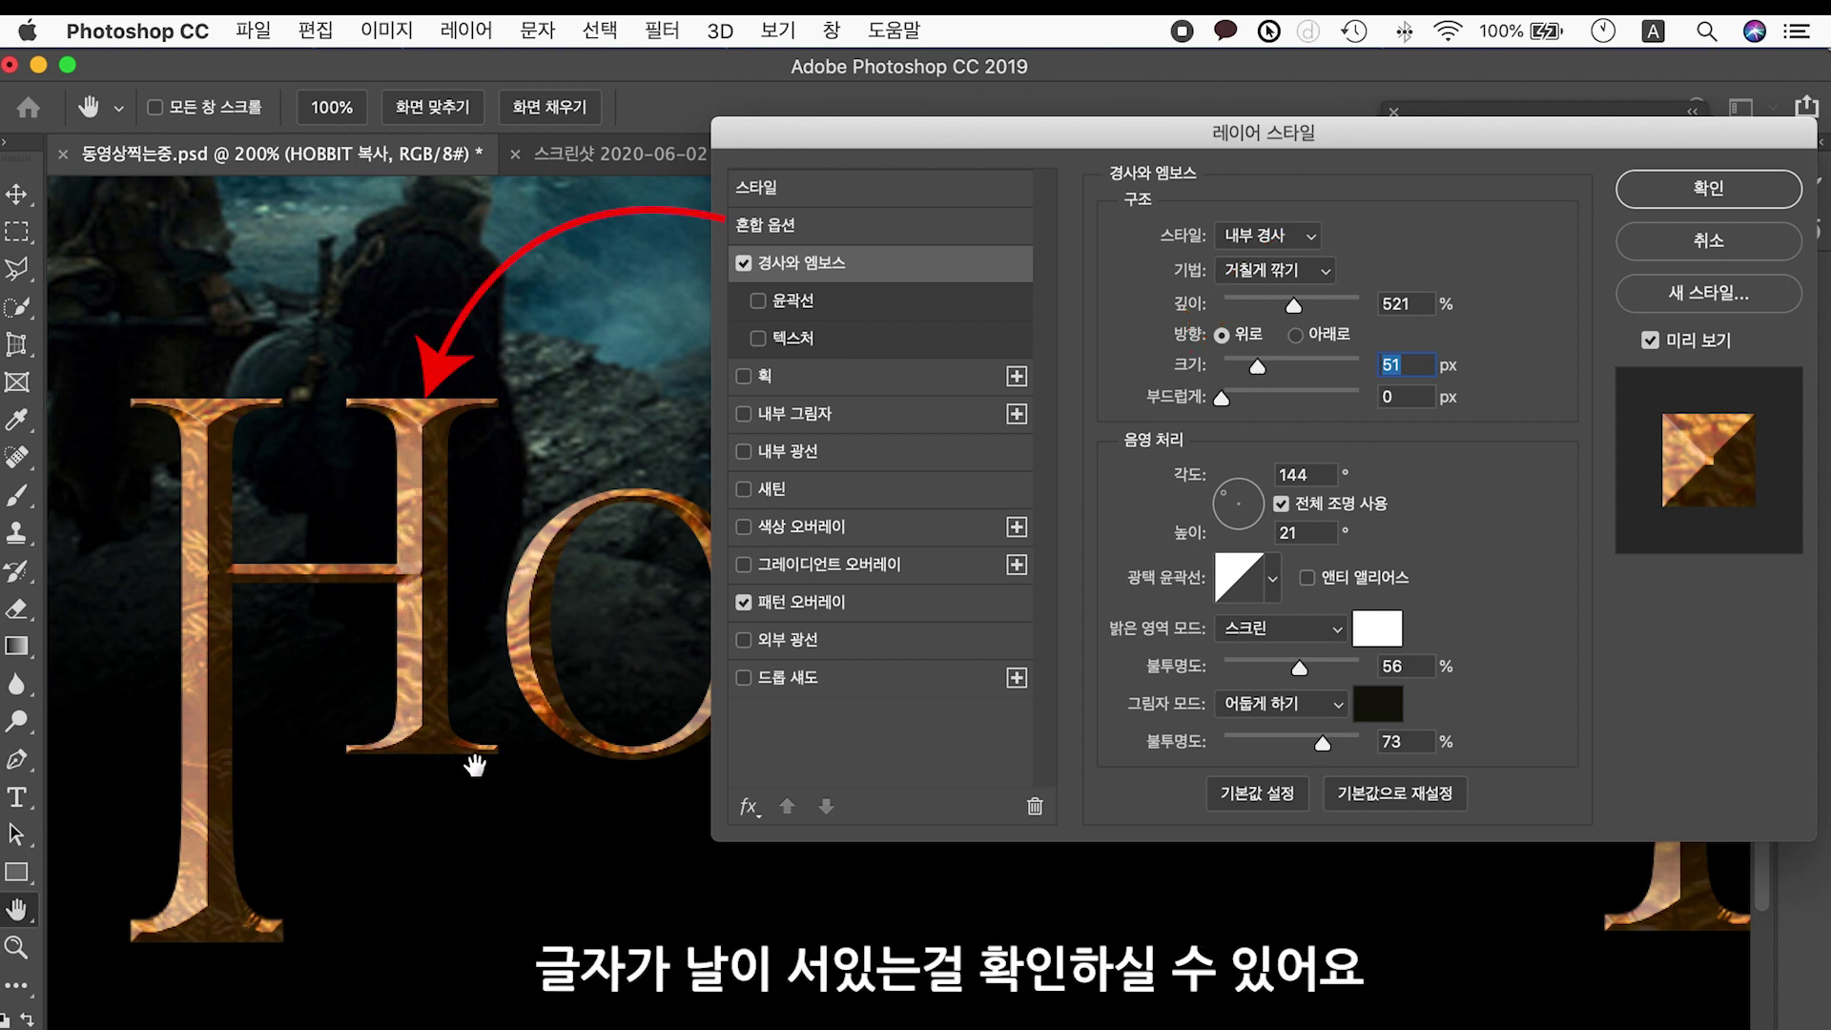
{"action": "left_click_drag", "start_coordinate": [1268, 369], "coordinate": [1407, 367]}
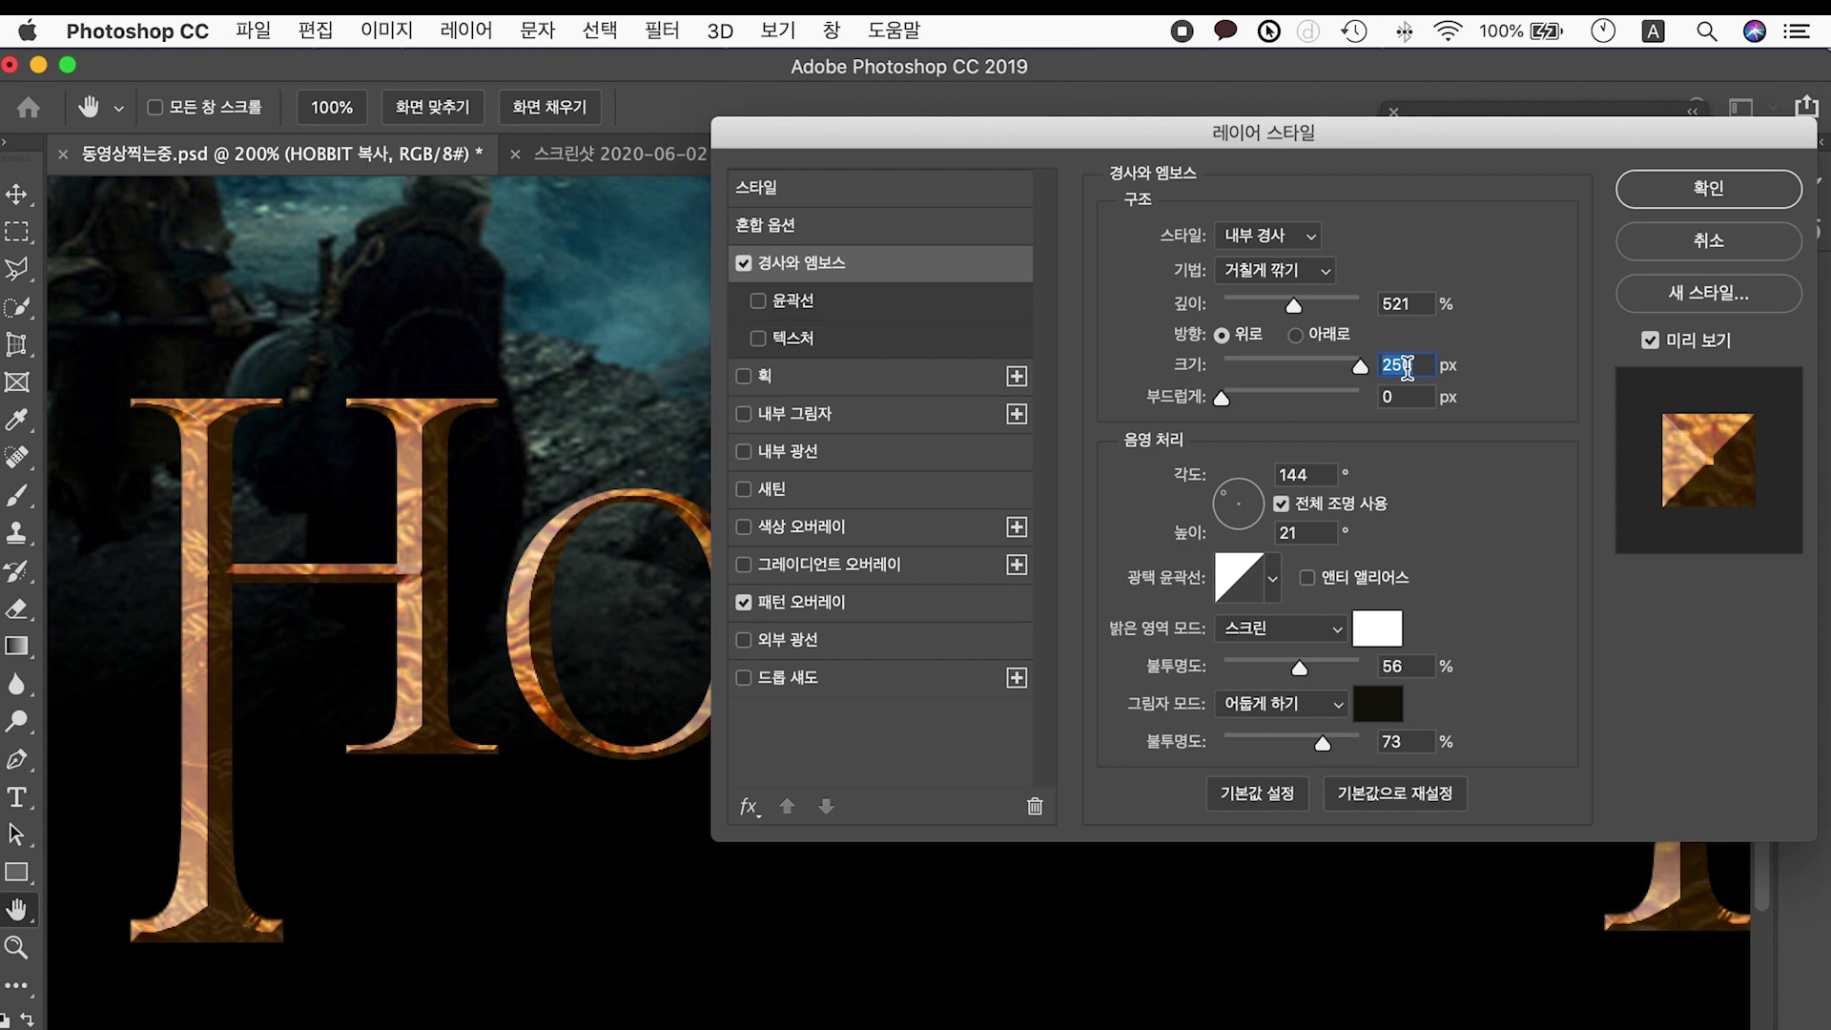
{"action": "left_click_drag", "start_coordinate": [1295, 301], "coordinate": [1383, 307]}
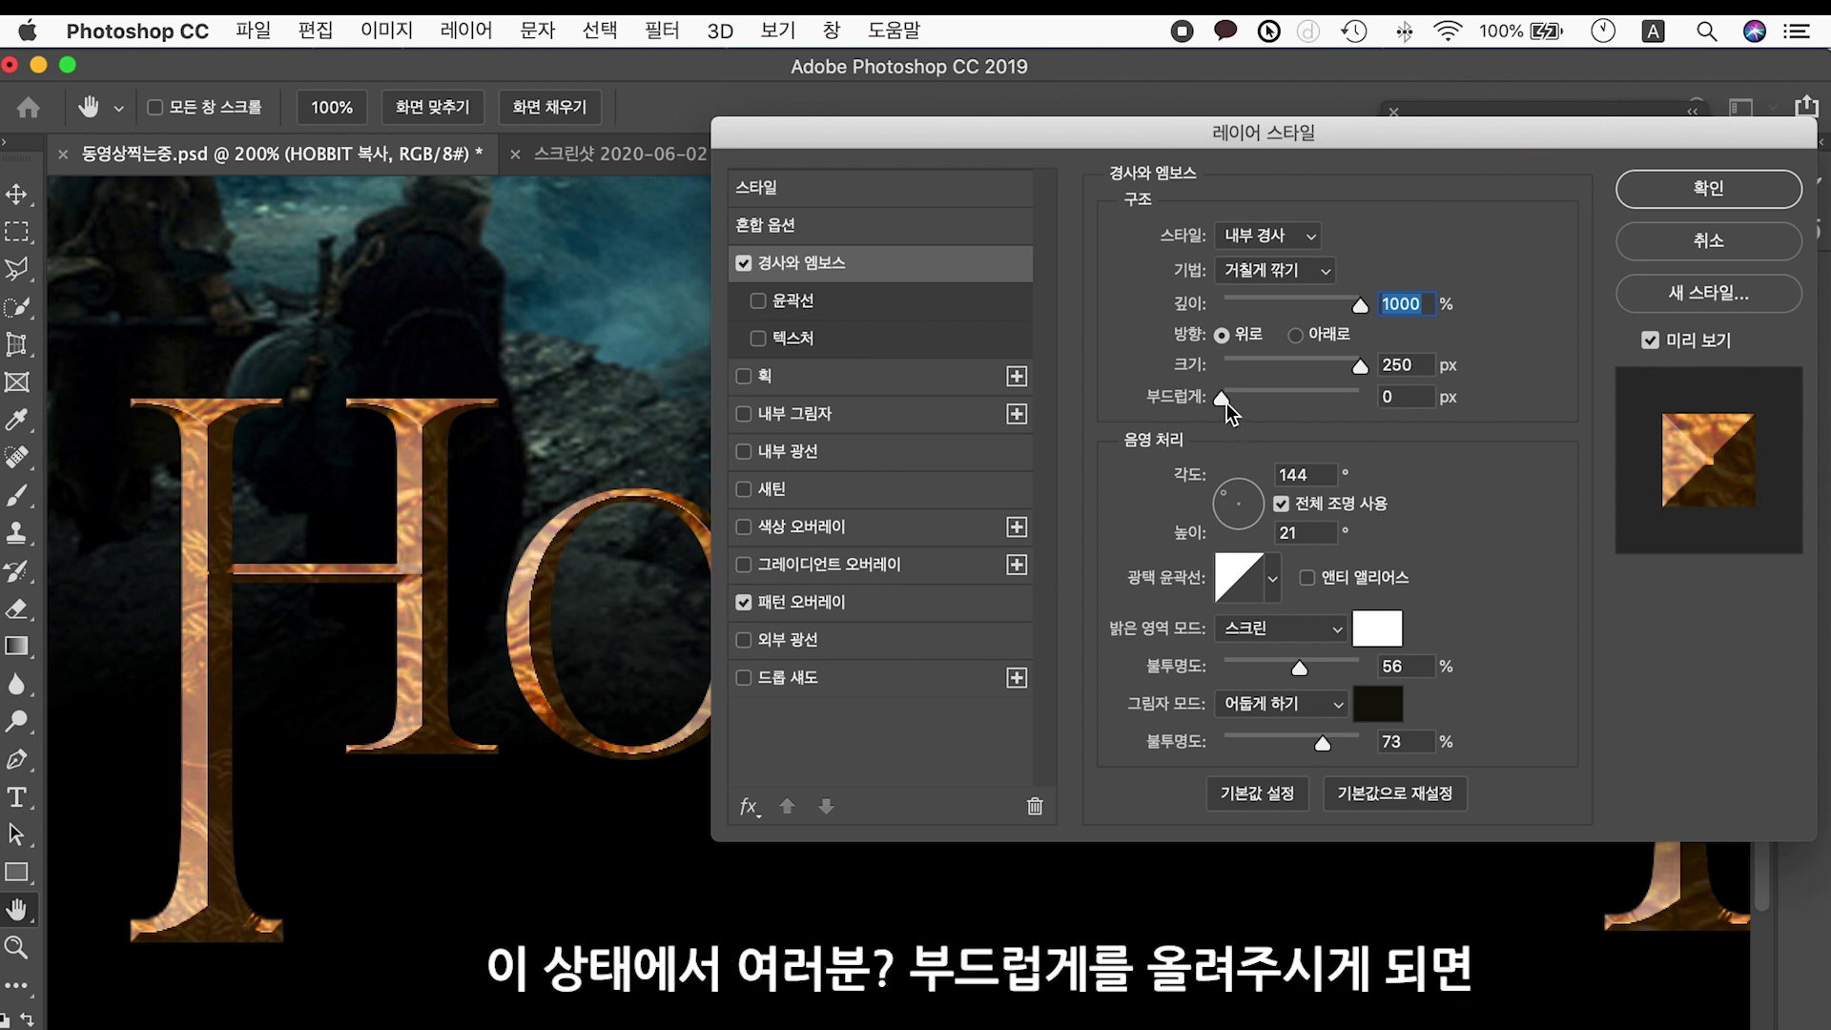
Try softening the bevel by 4 px and 7 px, and reset Soften to 0 px.
{"action": "left_click_drag", "start_coordinate": [1222, 402], "coordinate": [1260, 407]}
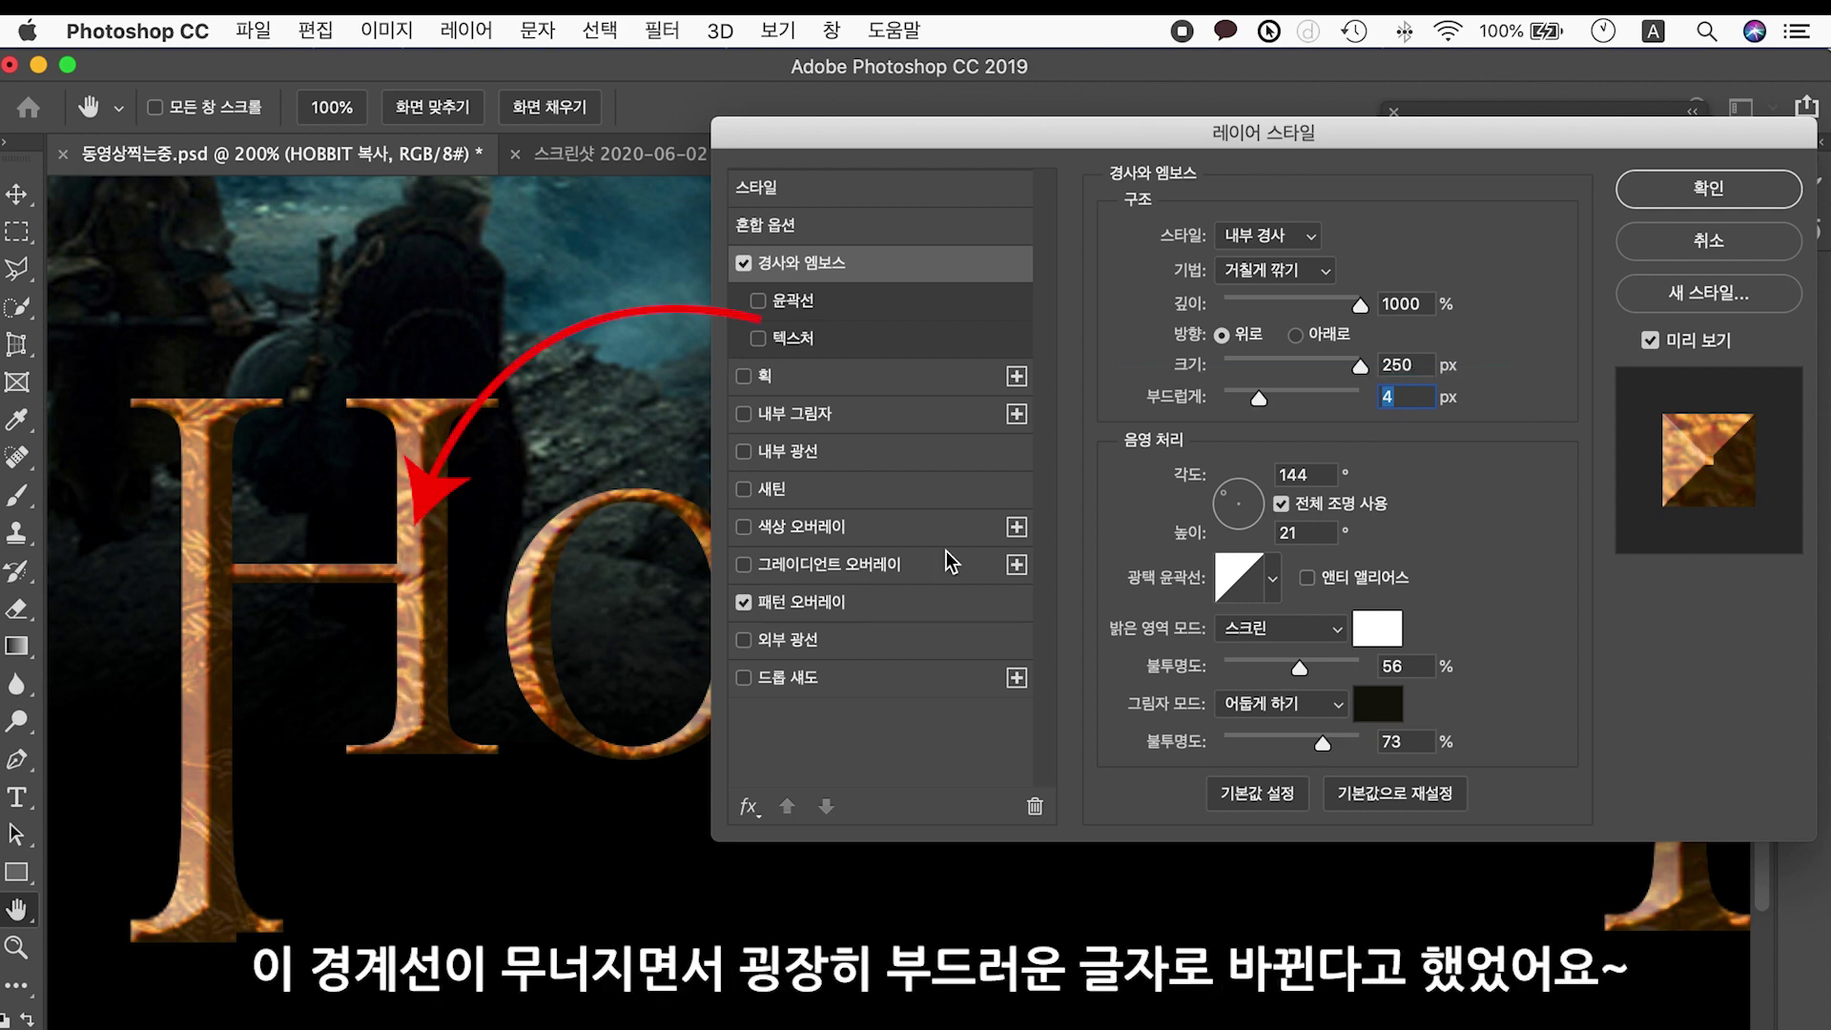
{"action": "left_click_drag", "start_coordinate": [1260, 402], "coordinate": [1278, 402]}
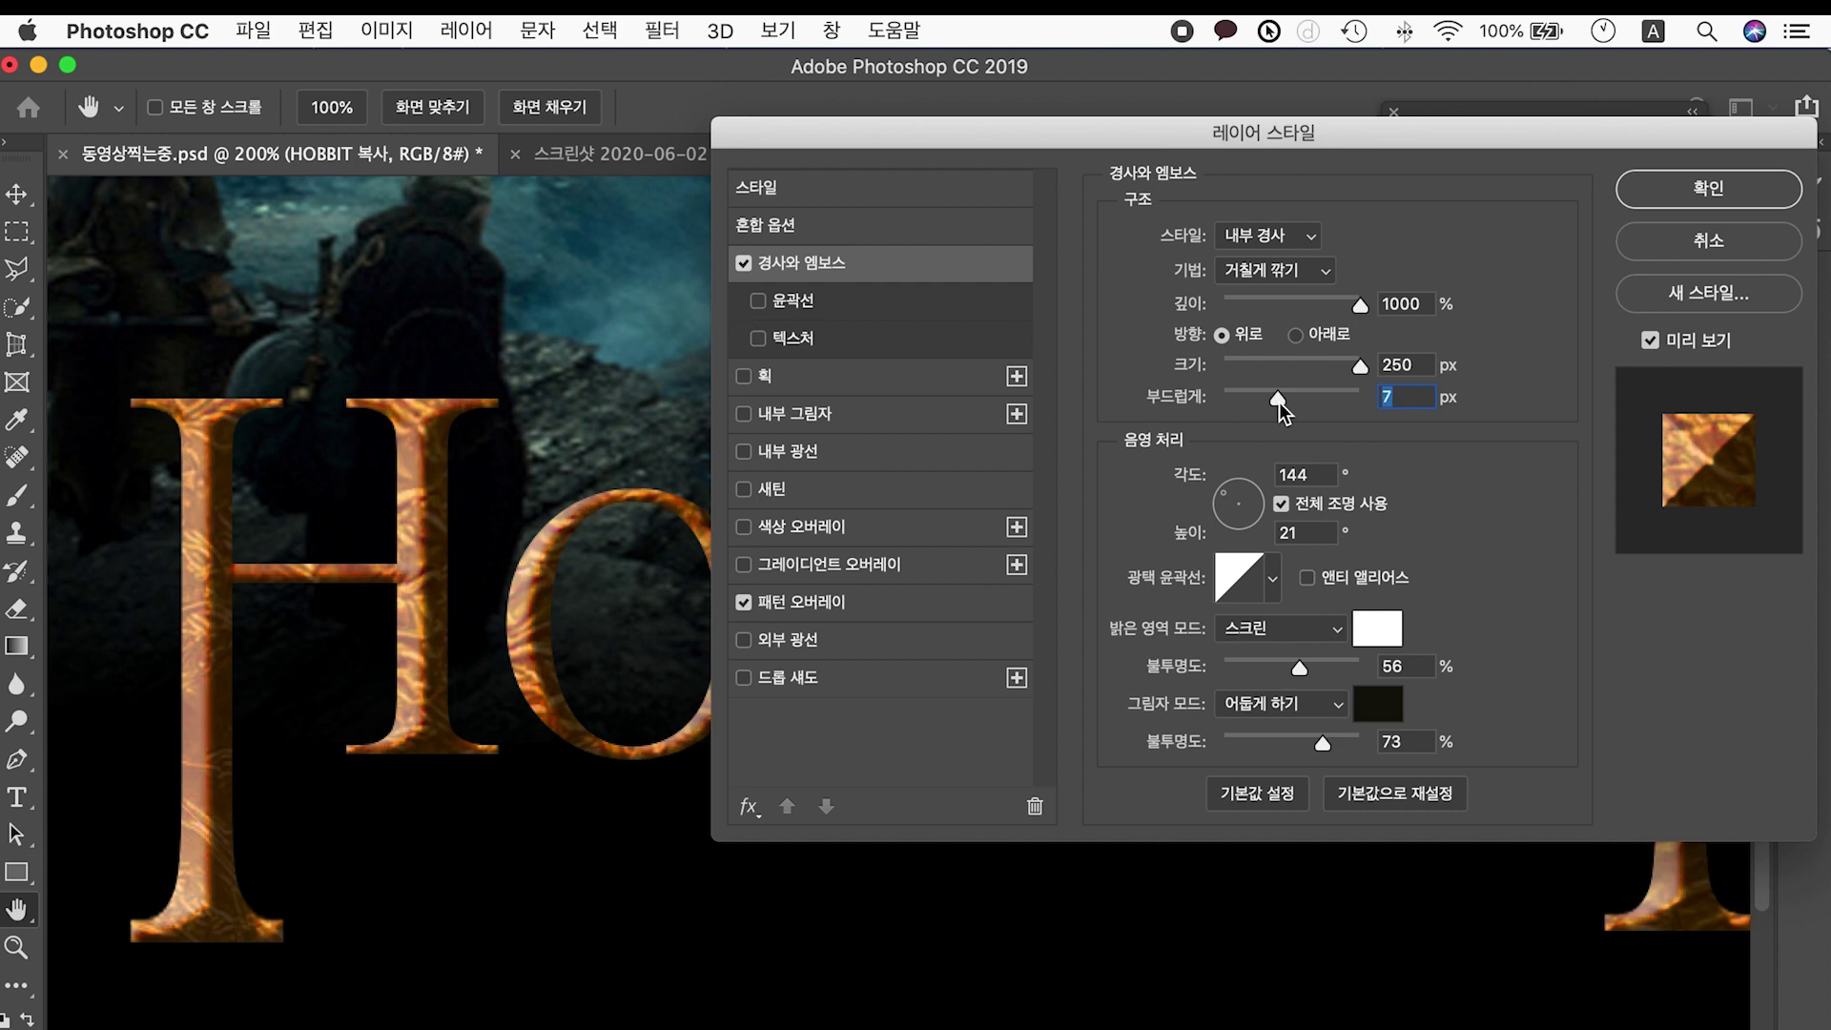
{"action": "left_click_drag", "start_coordinate": [1279, 403], "coordinate": [1178, 397]}
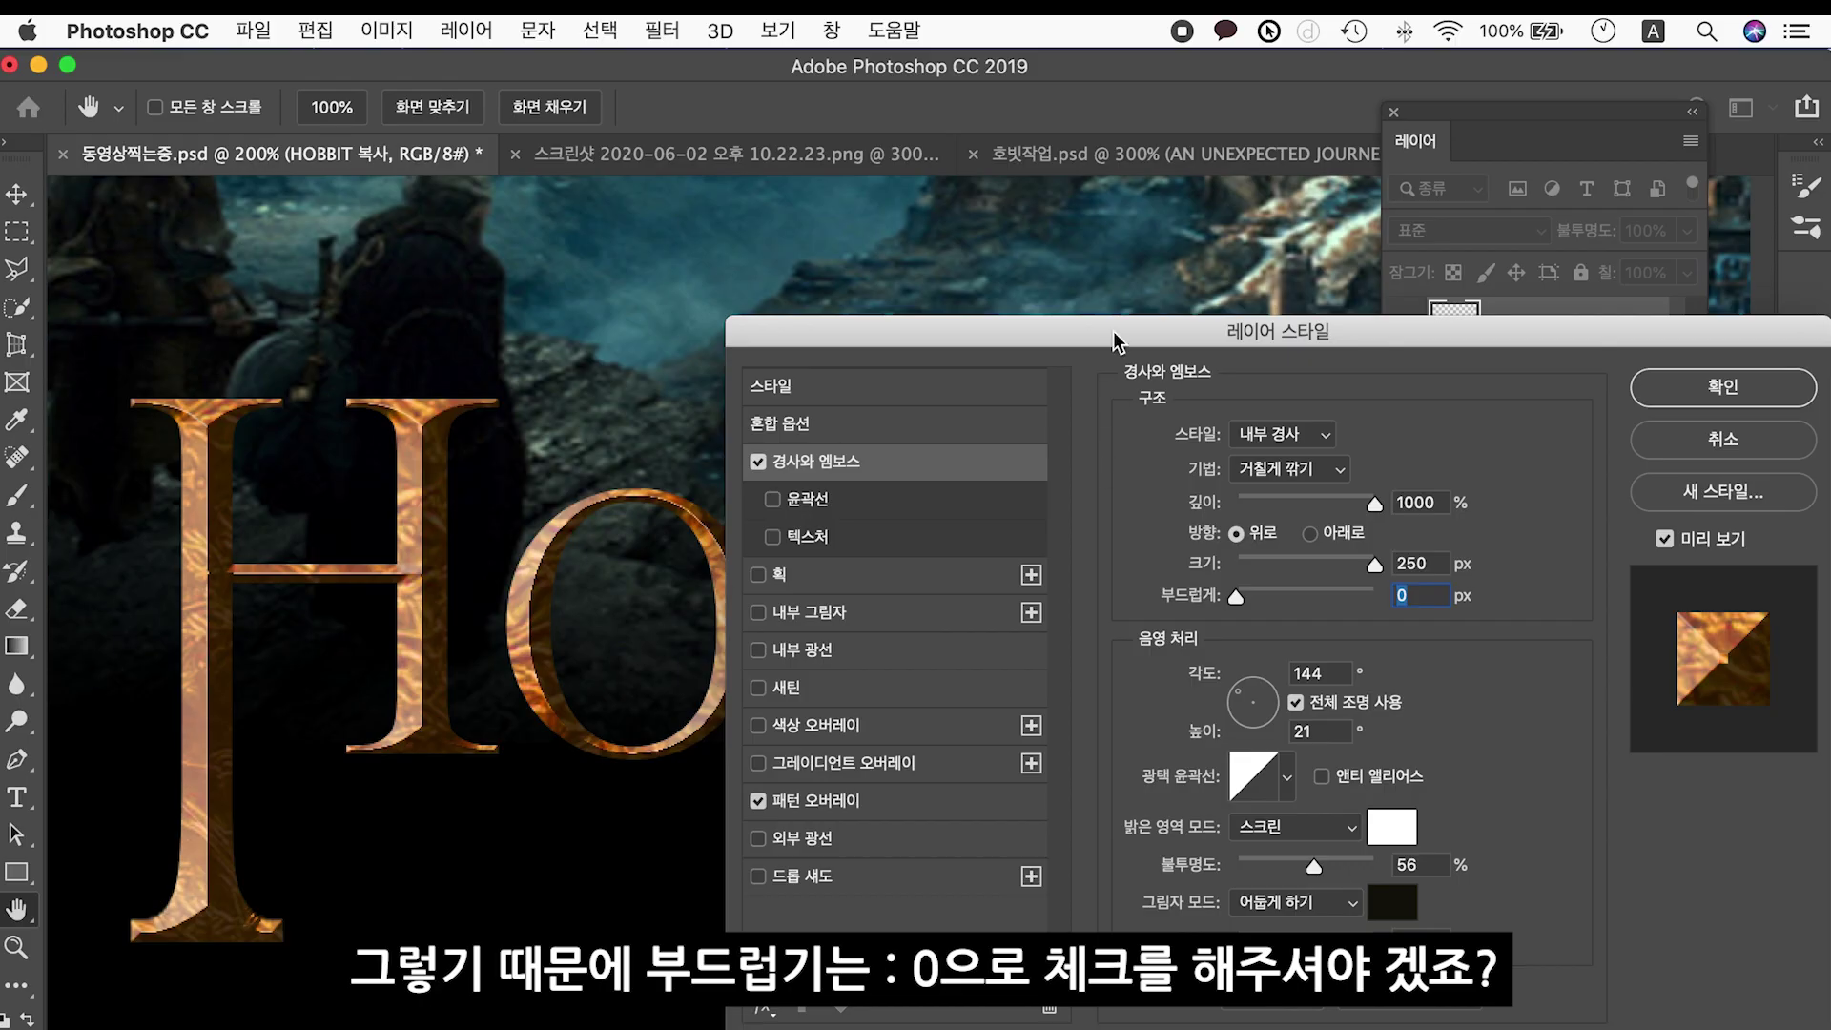
Set the bevel's shading angle to 145° and its altitude to 21°.
{"action": "left_click_drag", "start_coordinate": [1113, 330], "coordinate": [1090, 179]}
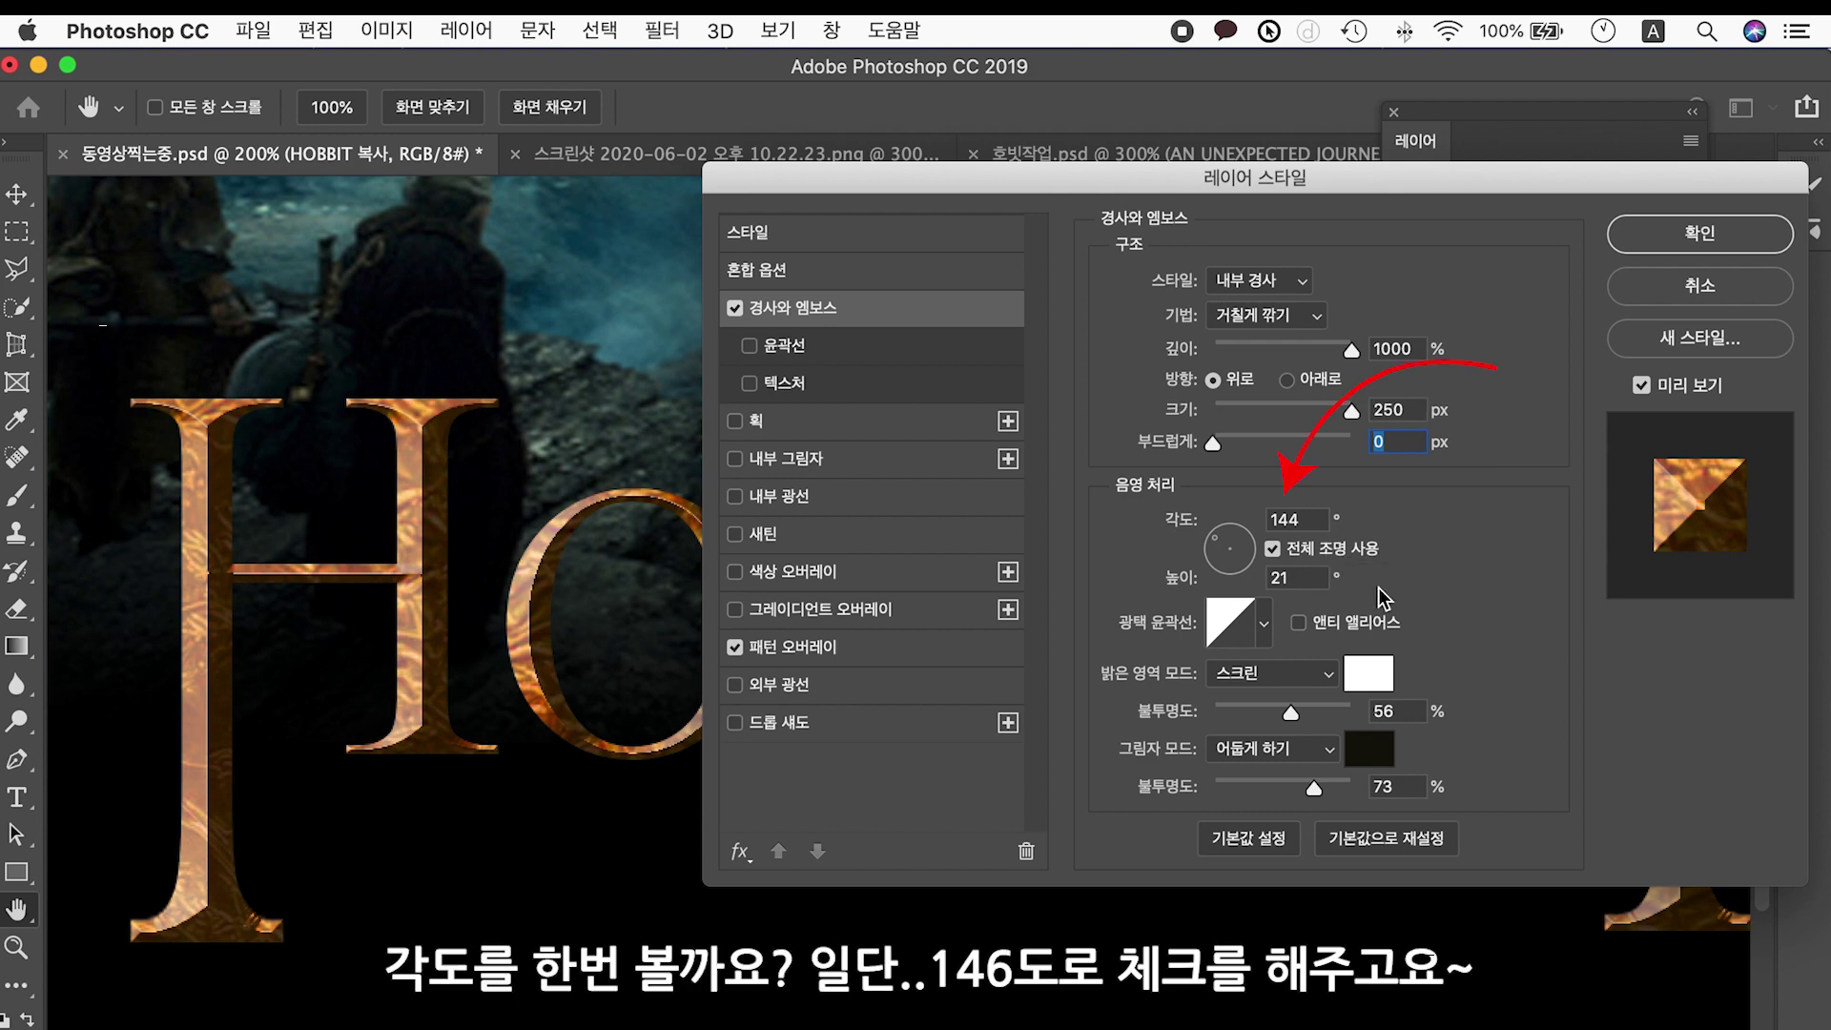
{"action": "left_click", "coordinate": [1215, 540]}
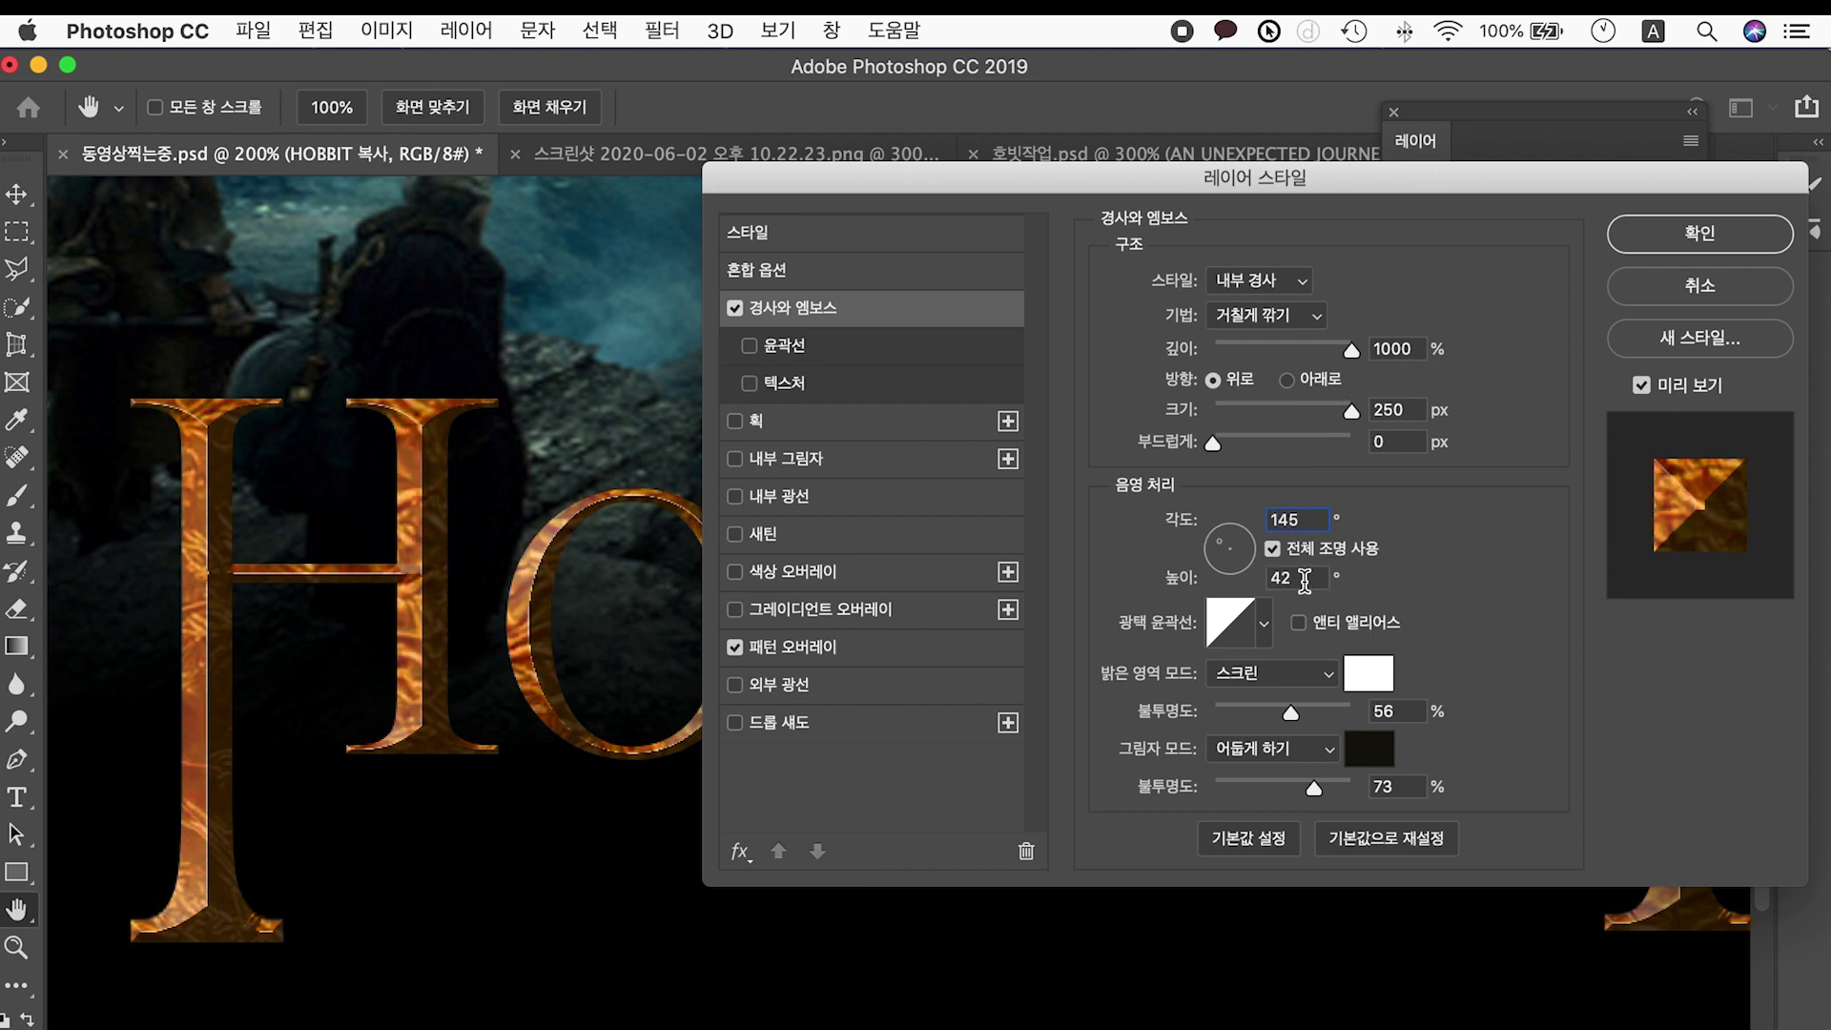
{"action": "double_click", "coordinate": [1305, 579]}
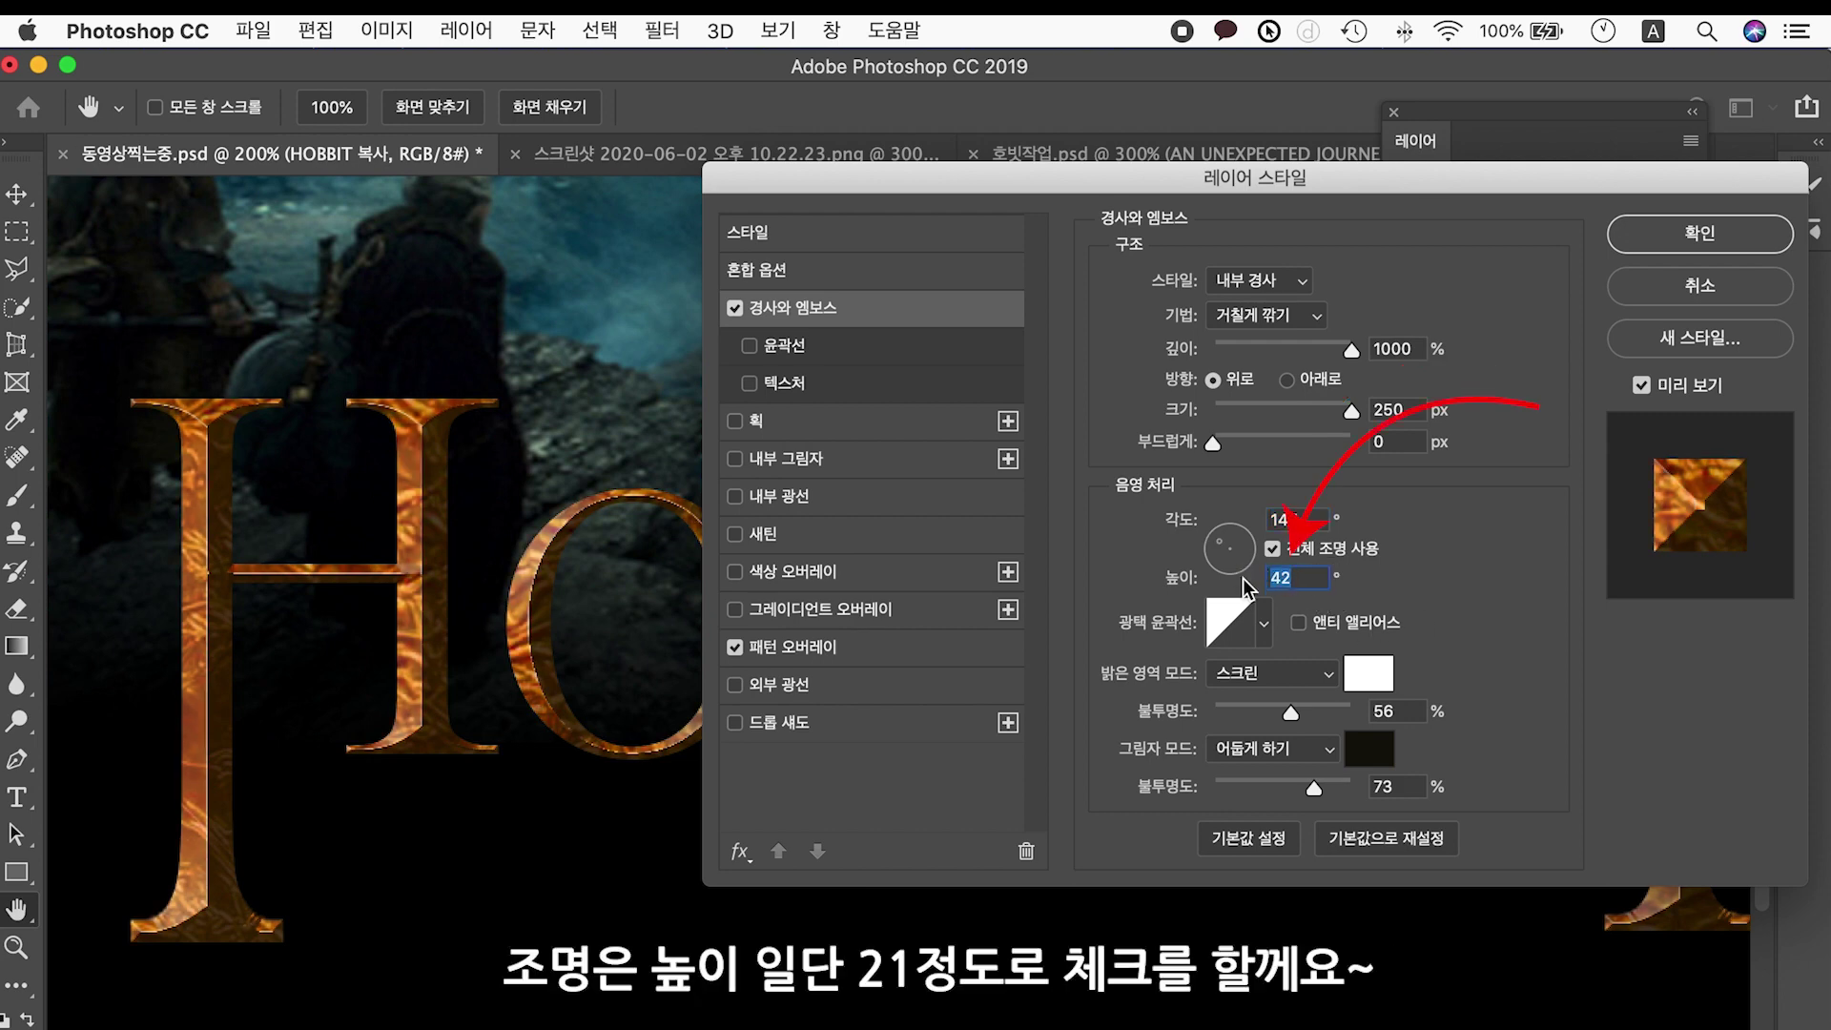
{"action": "type", "text": "21"}
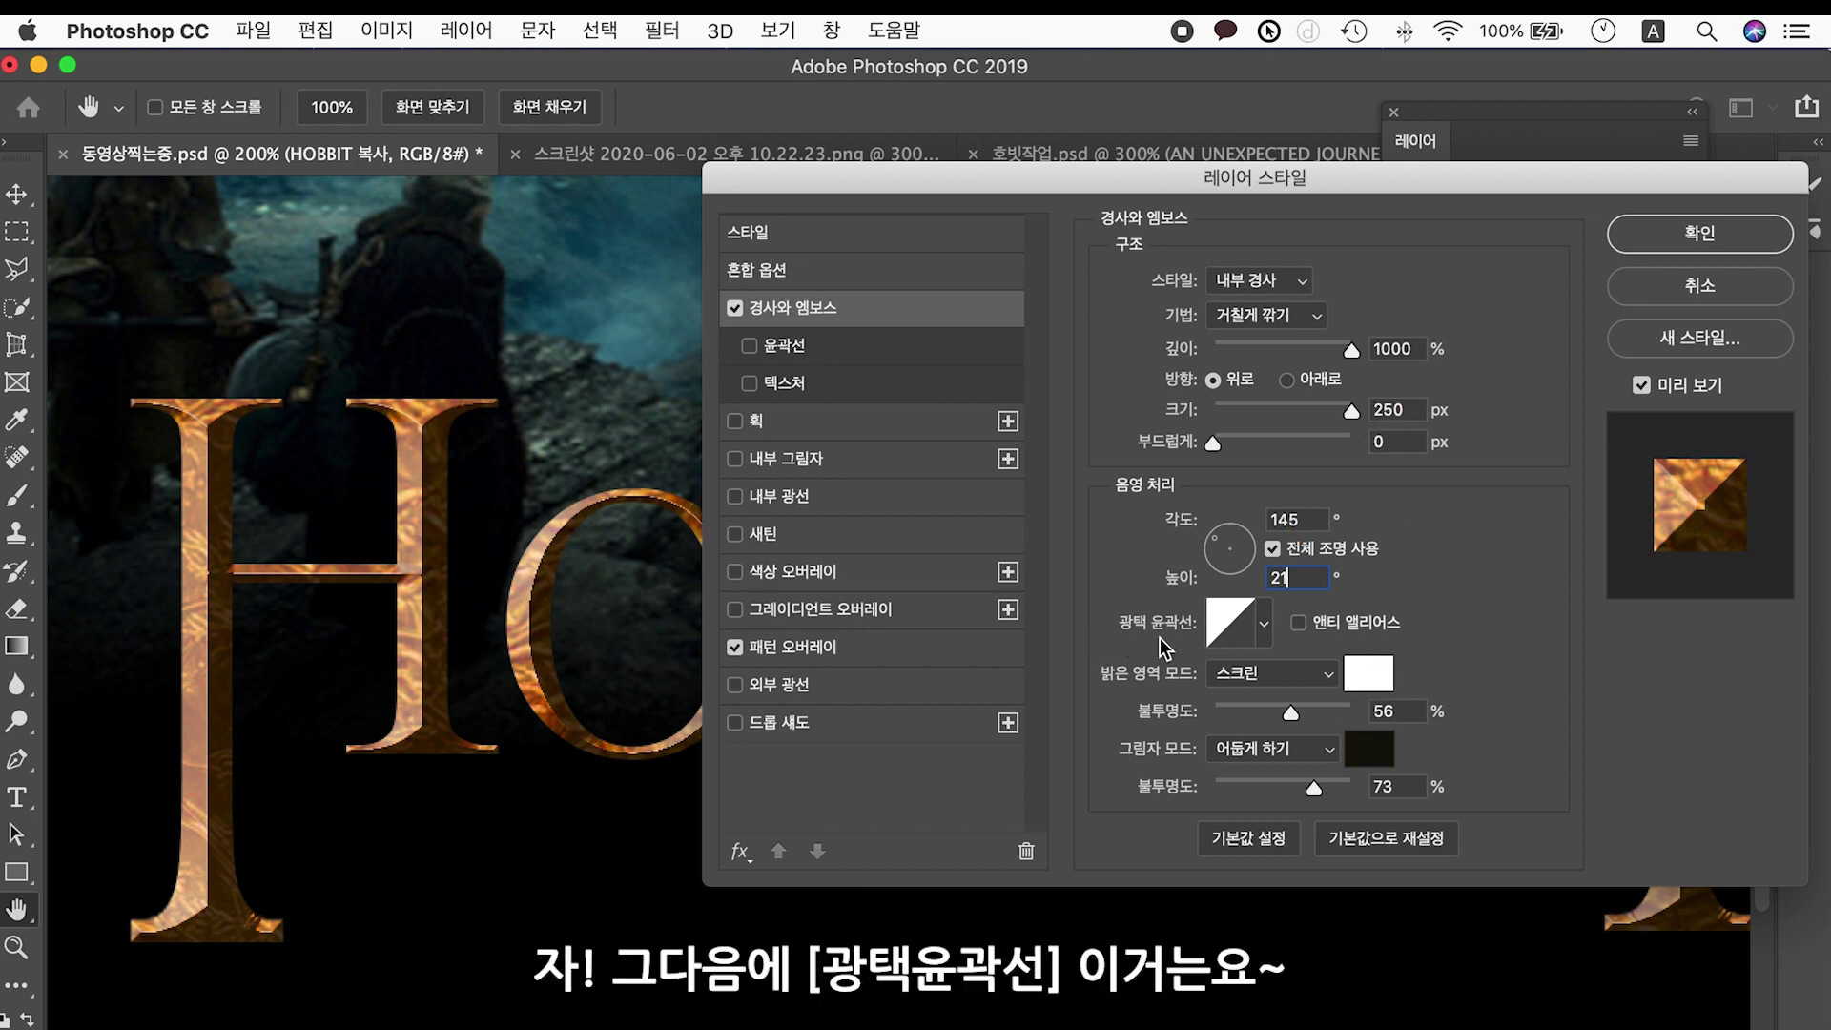
Compare several gloss contour presets for the bevel and choose the rounded quarter-arc contour.
{"action": "left_click", "coordinate": [1266, 627]}
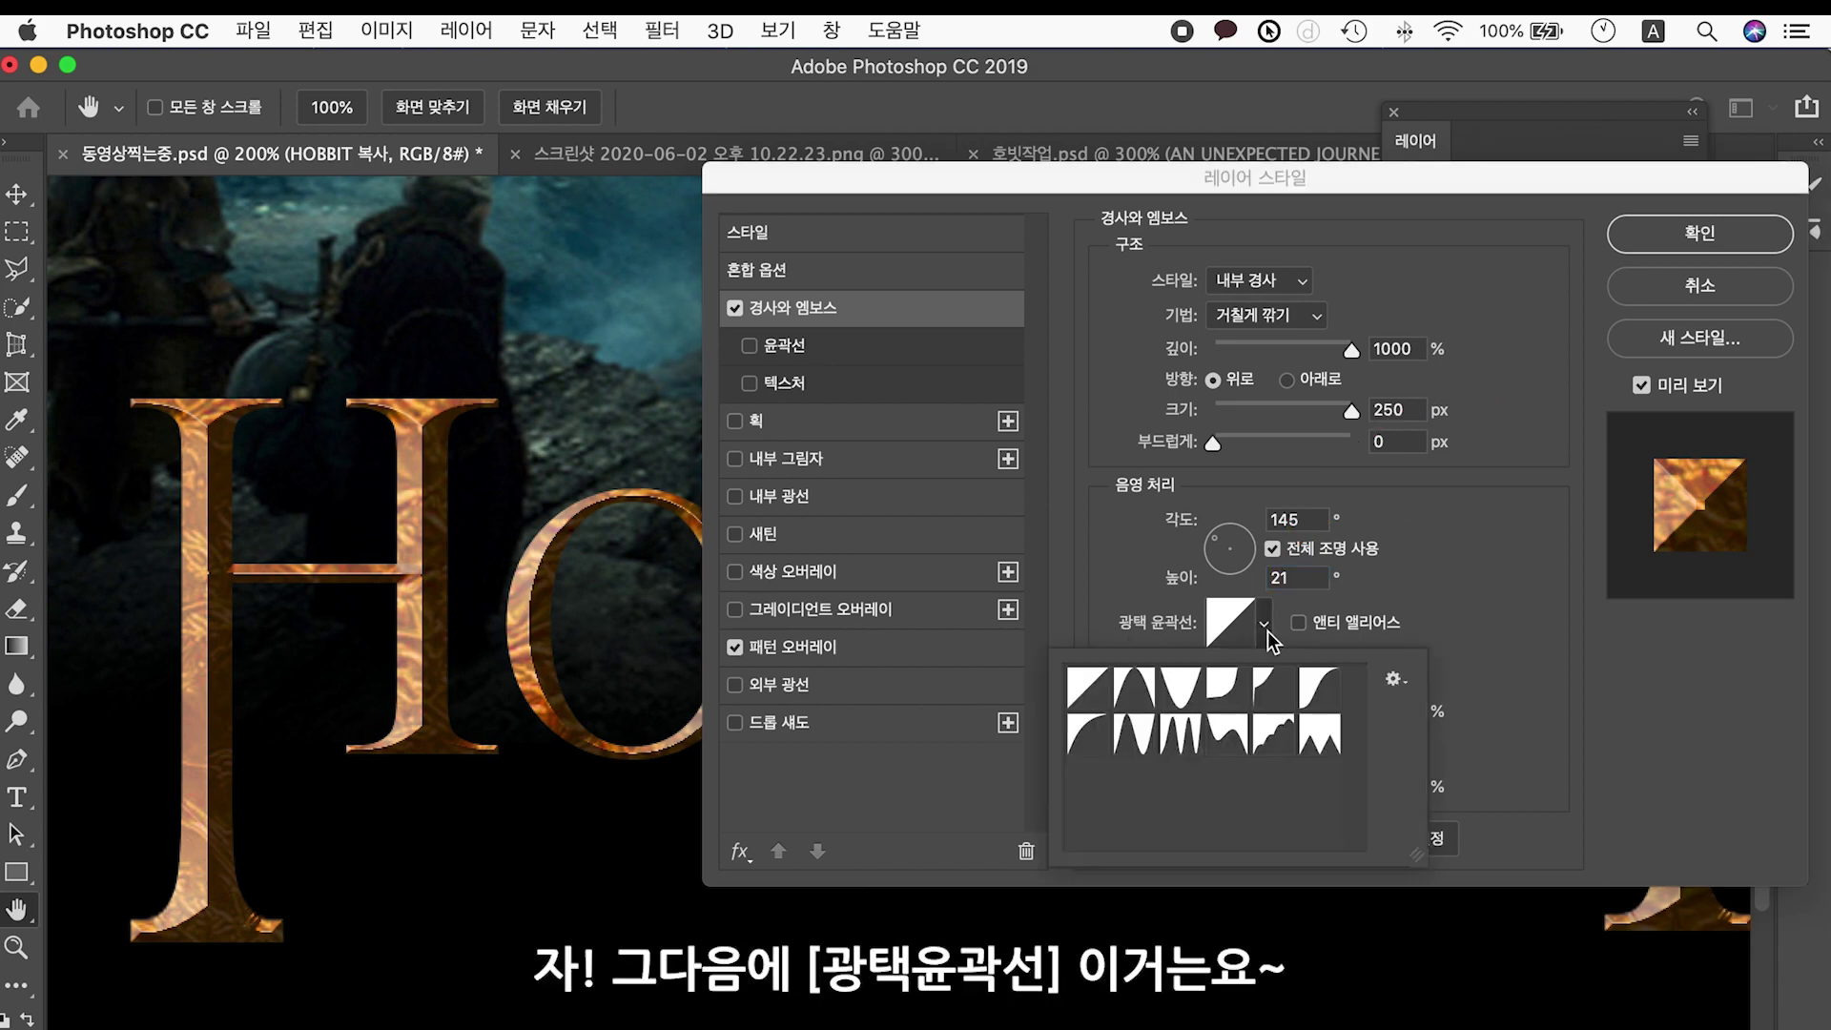
{"action": "left_click", "coordinate": [1135, 689]}
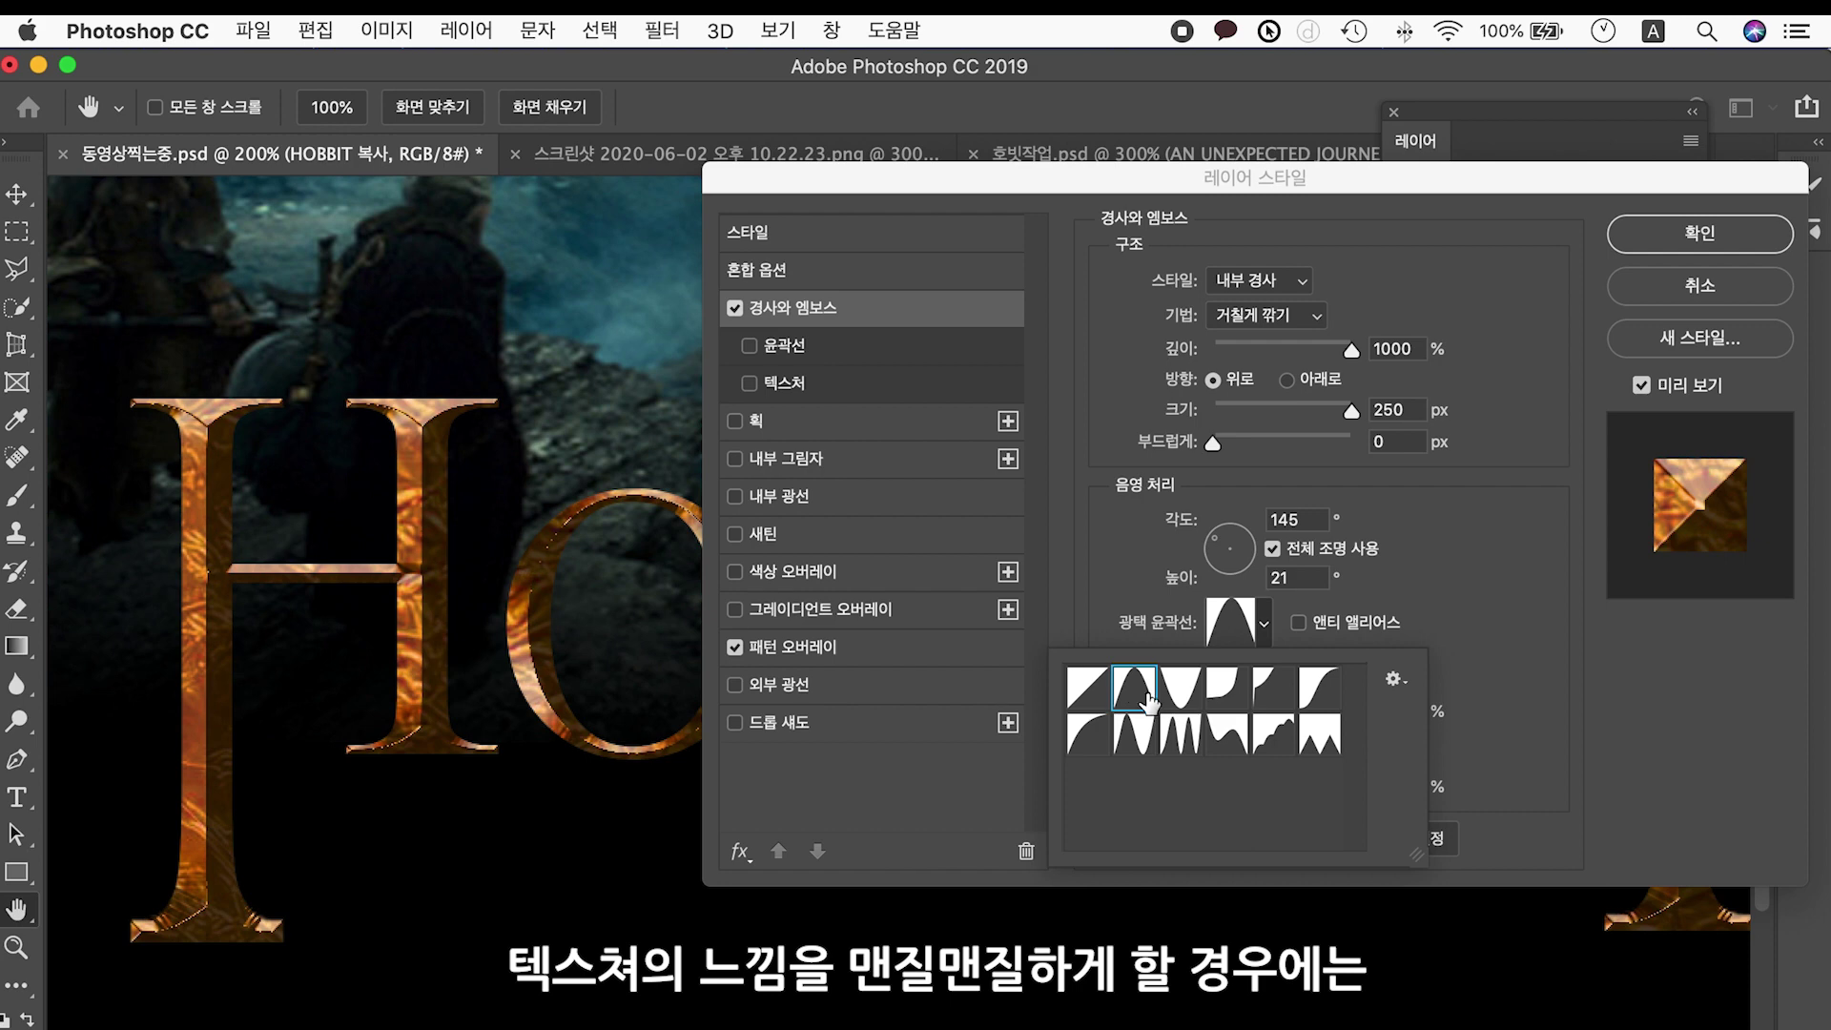
{"action": "left_click", "coordinate": [1182, 698]}
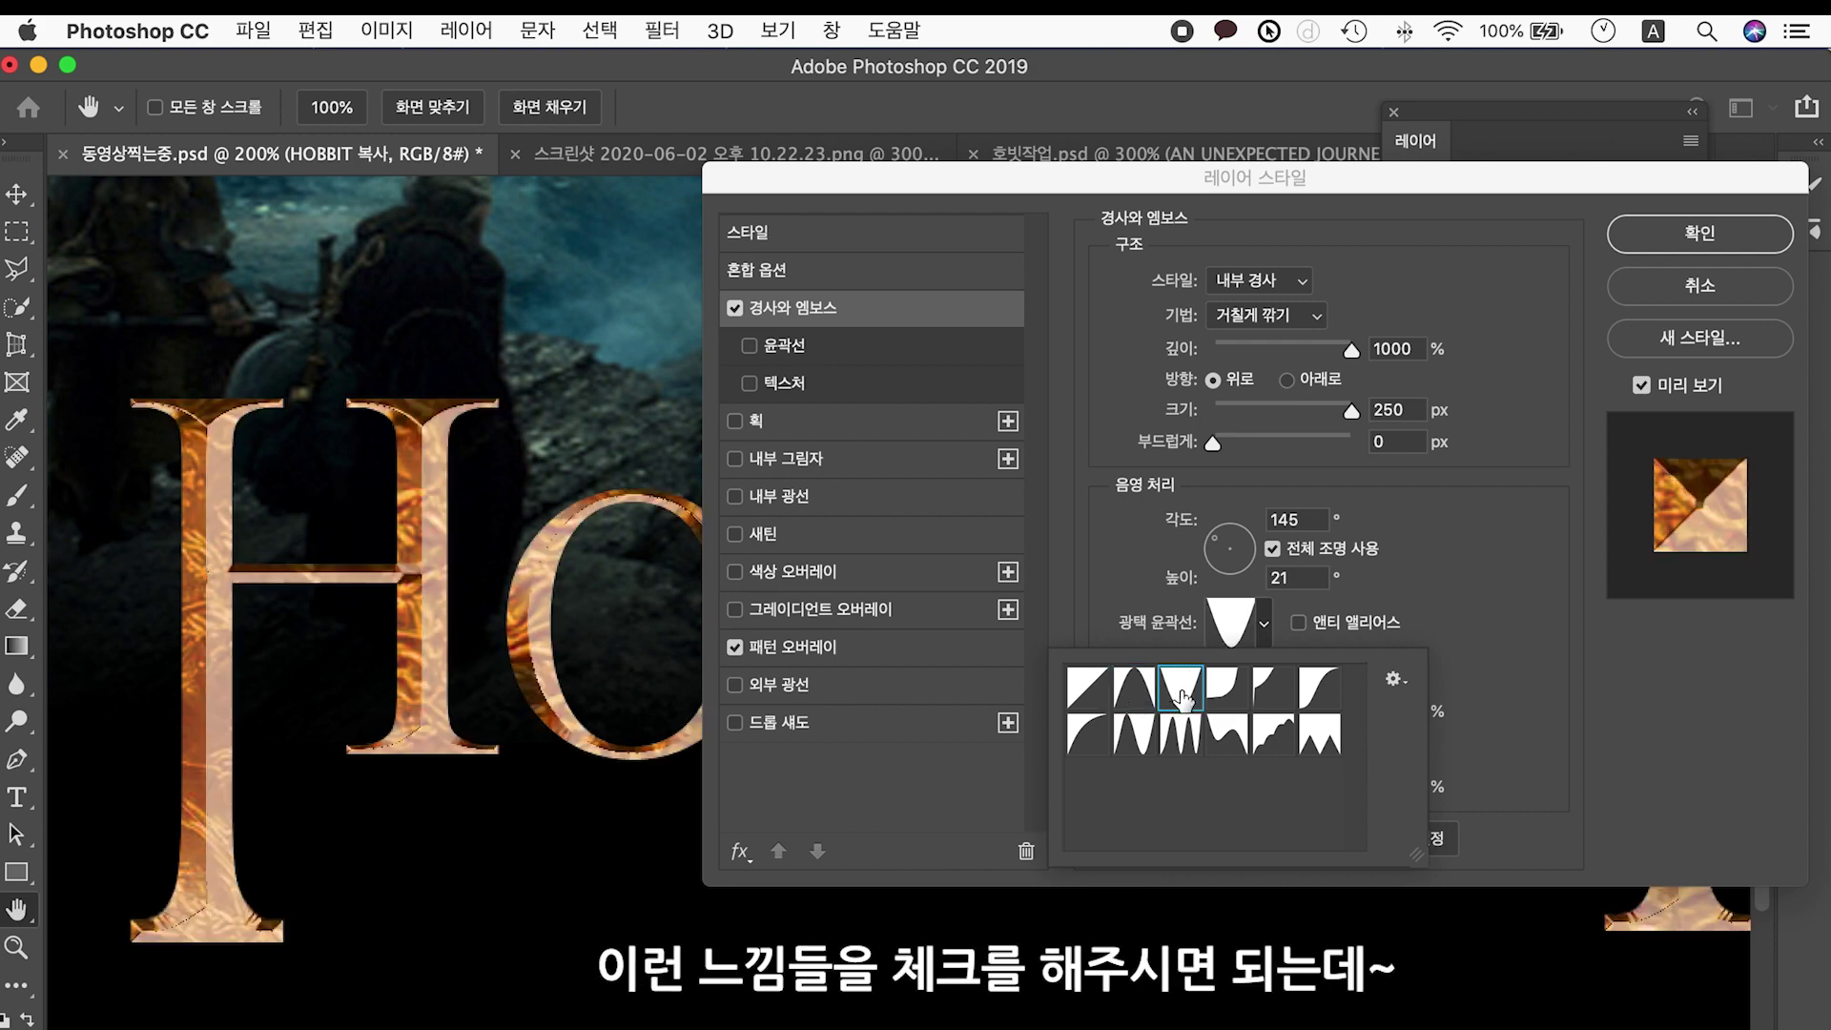
{"action": "left_click", "coordinate": [1225, 701]}
{"action": "left_click", "coordinate": [1263, 703]}
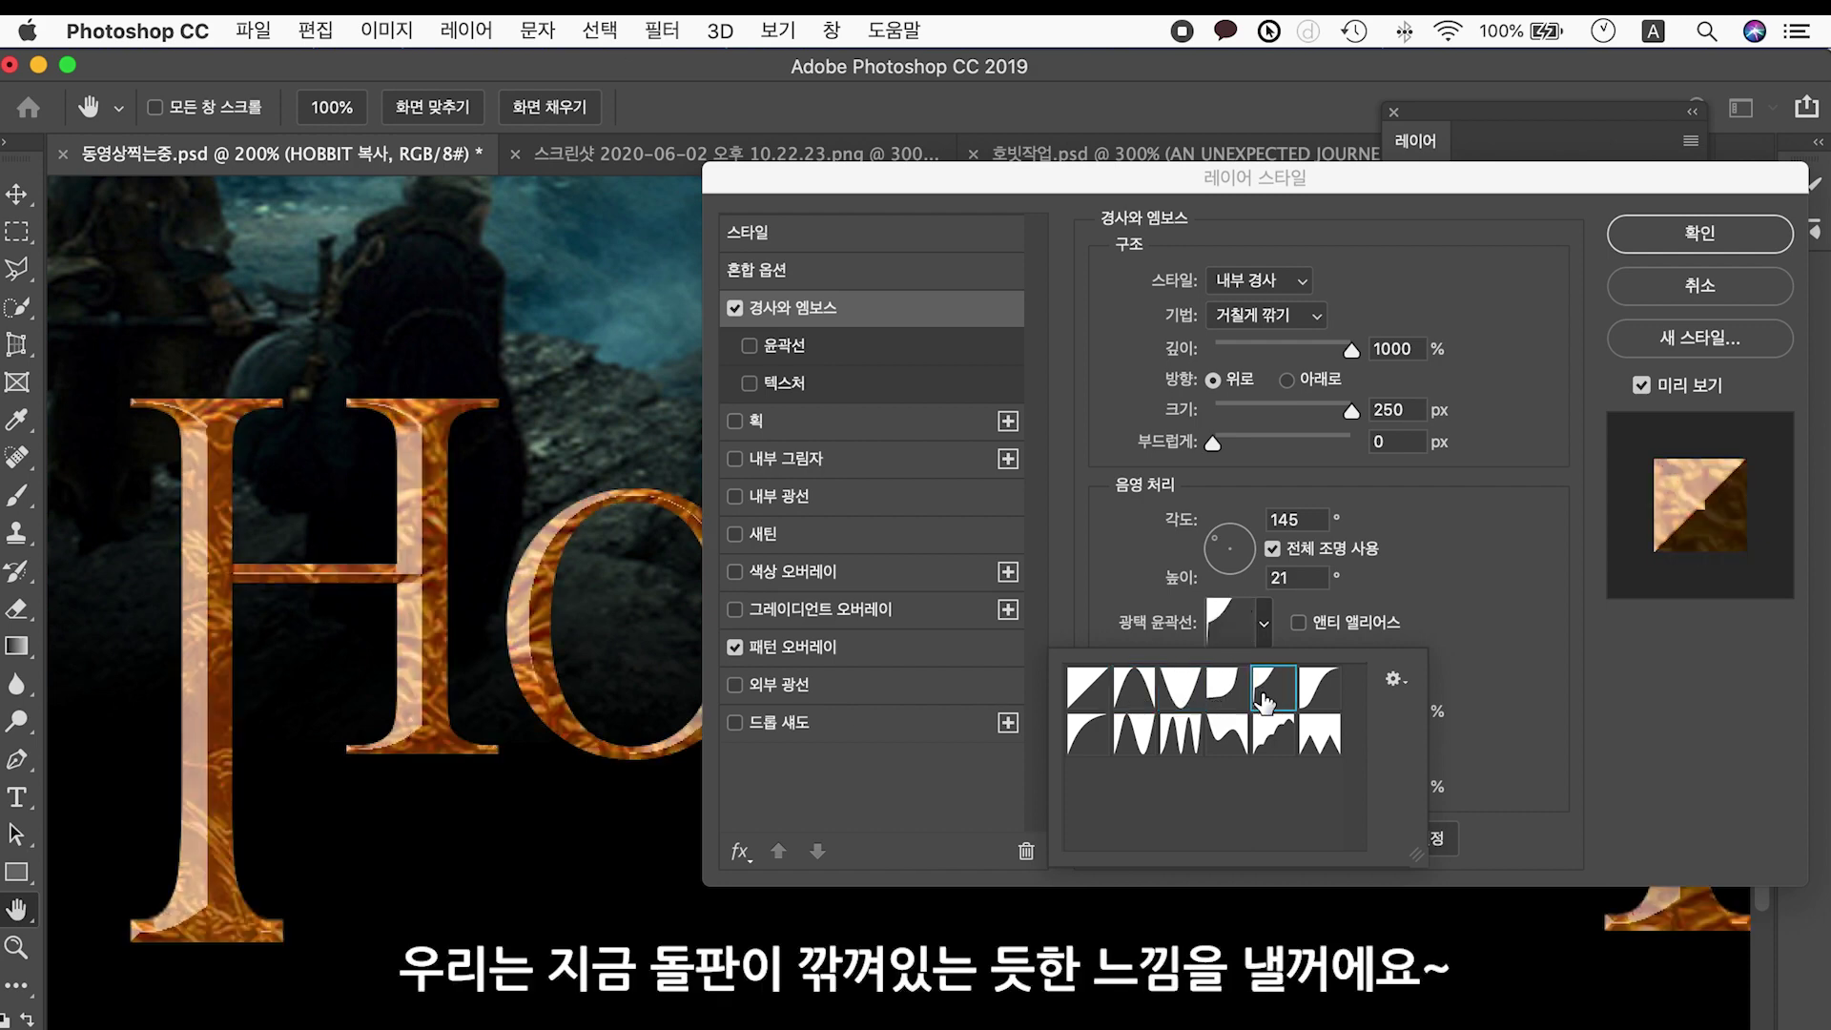
{"action": "left_click", "coordinate": [1303, 697]}
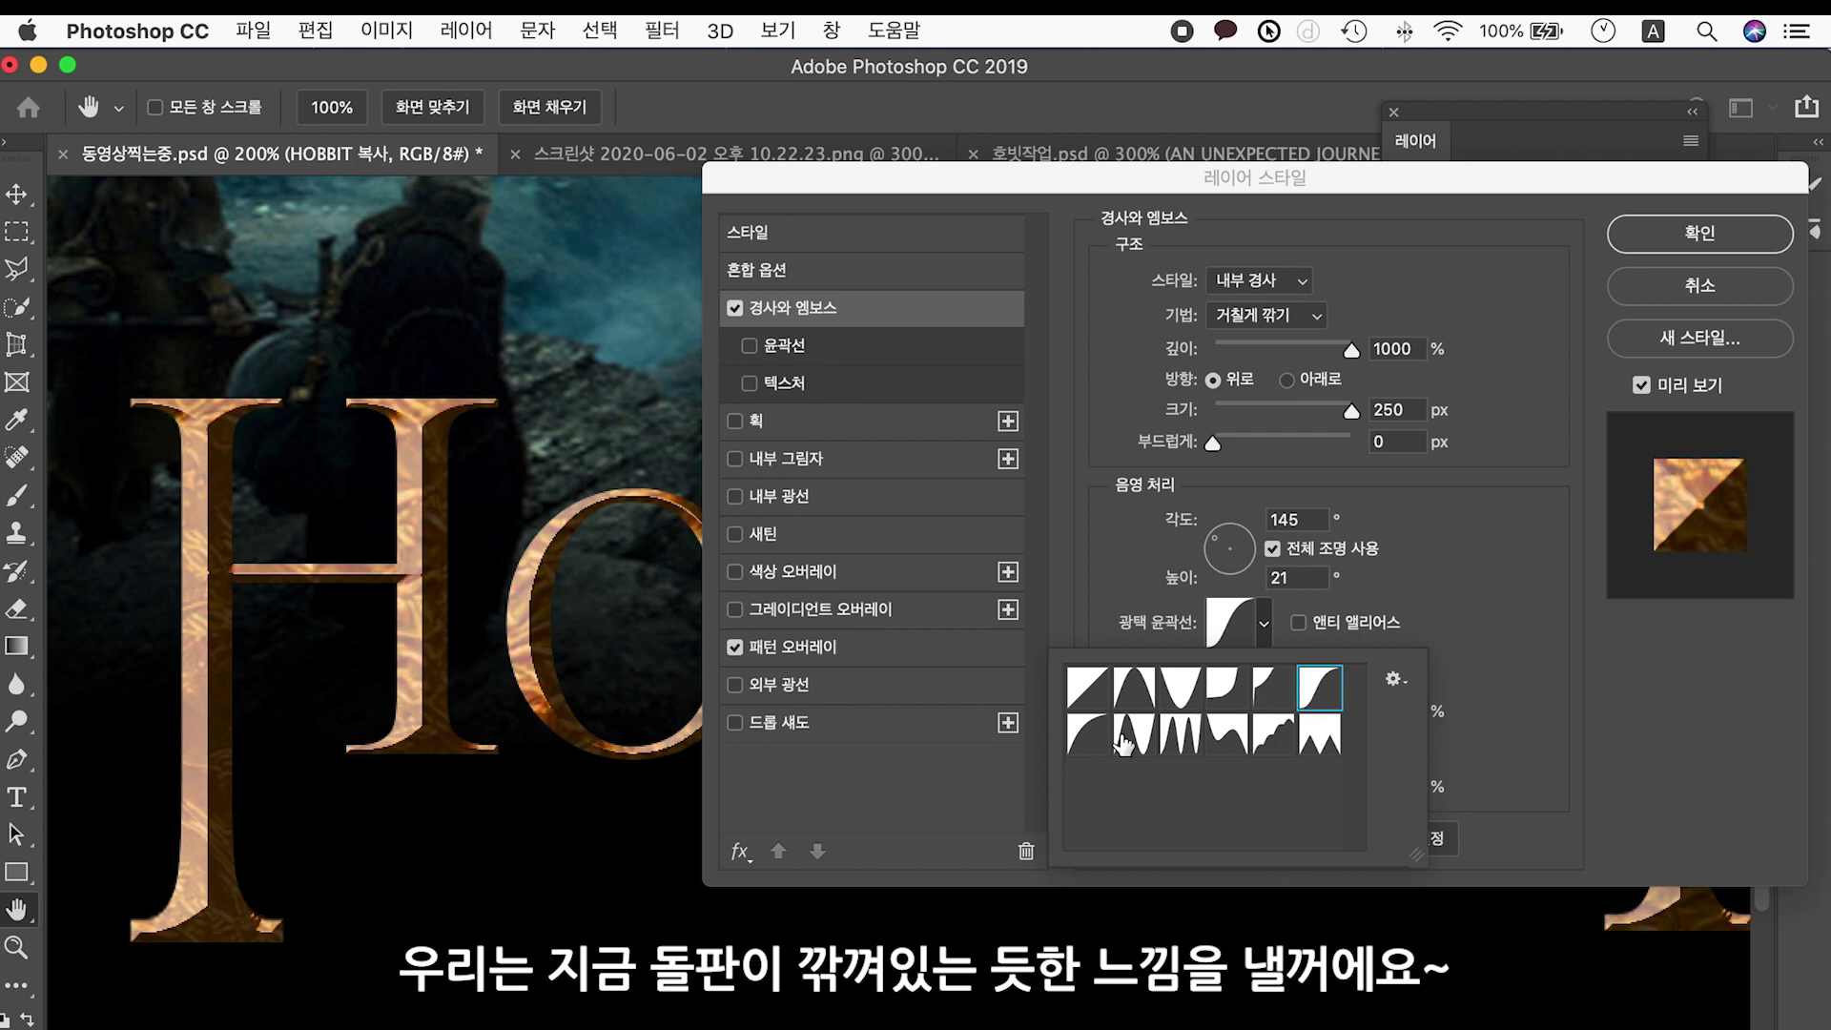
{"action": "left_click", "coordinate": [1088, 742]}
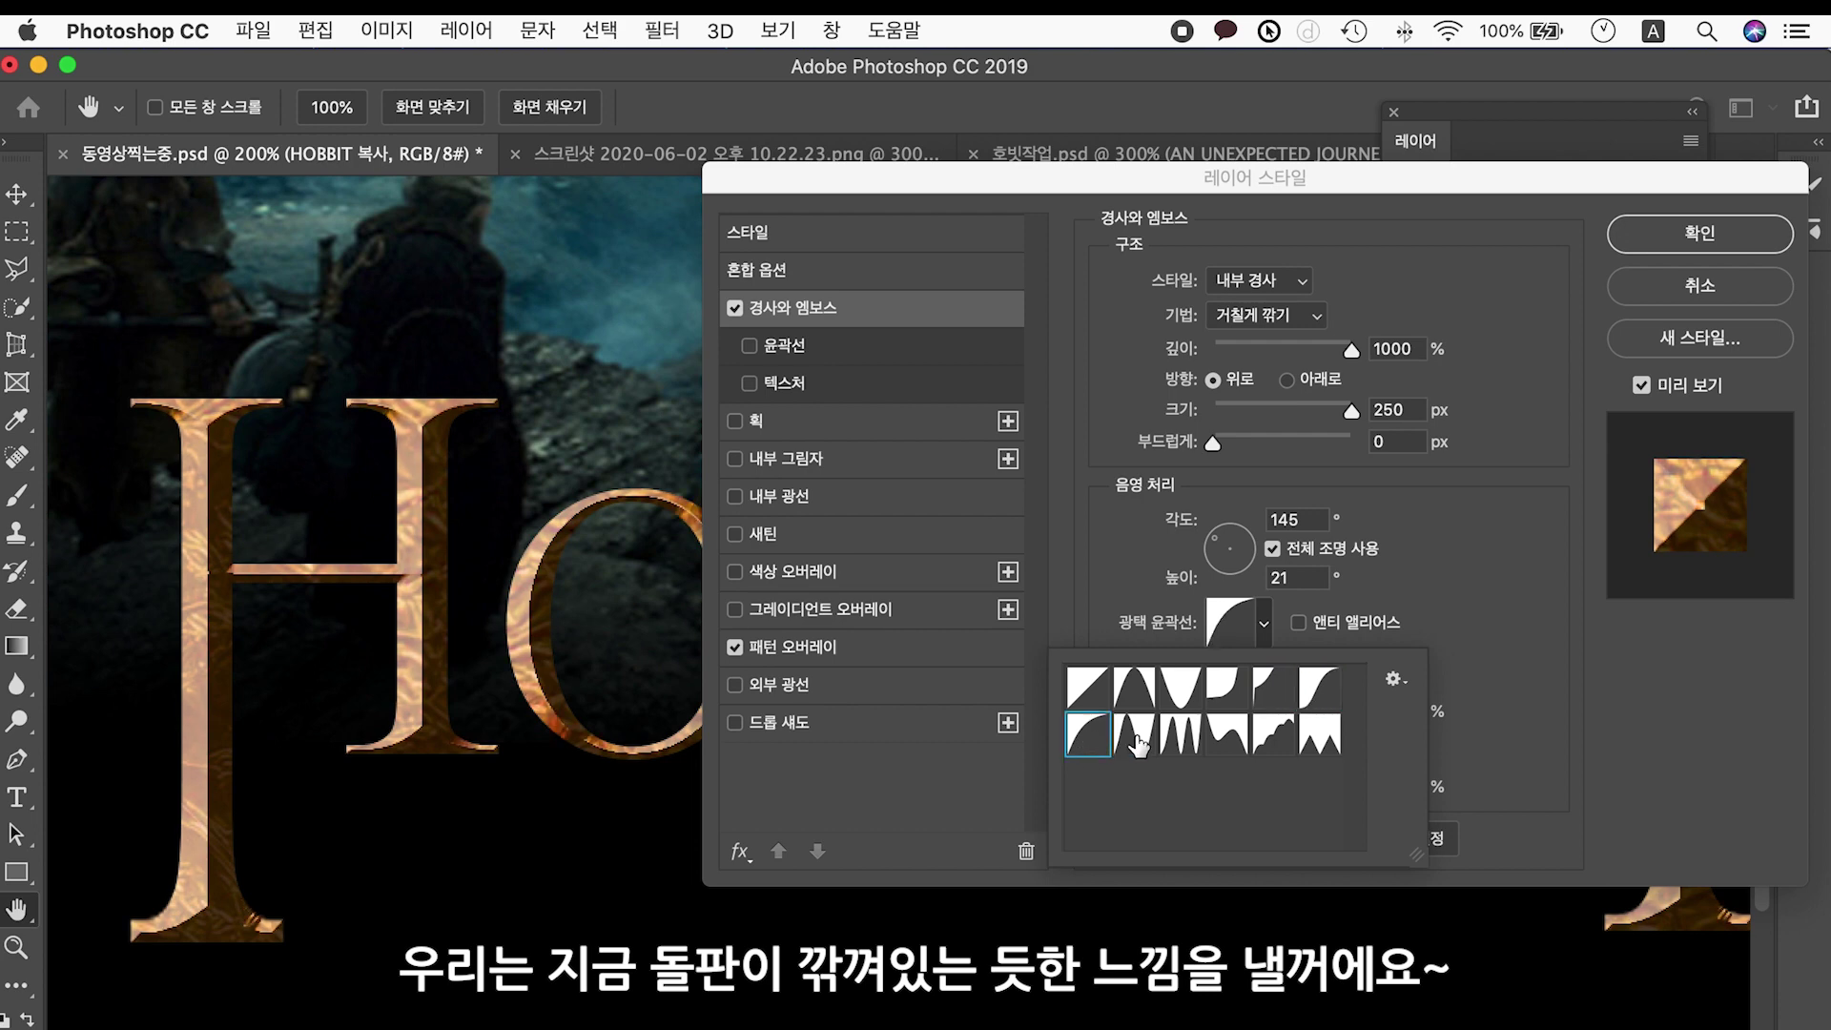
{"action": "left_click", "coordinate": [1132, 743]}
{"action": "left_click", "coordinate": [1273, 732]}
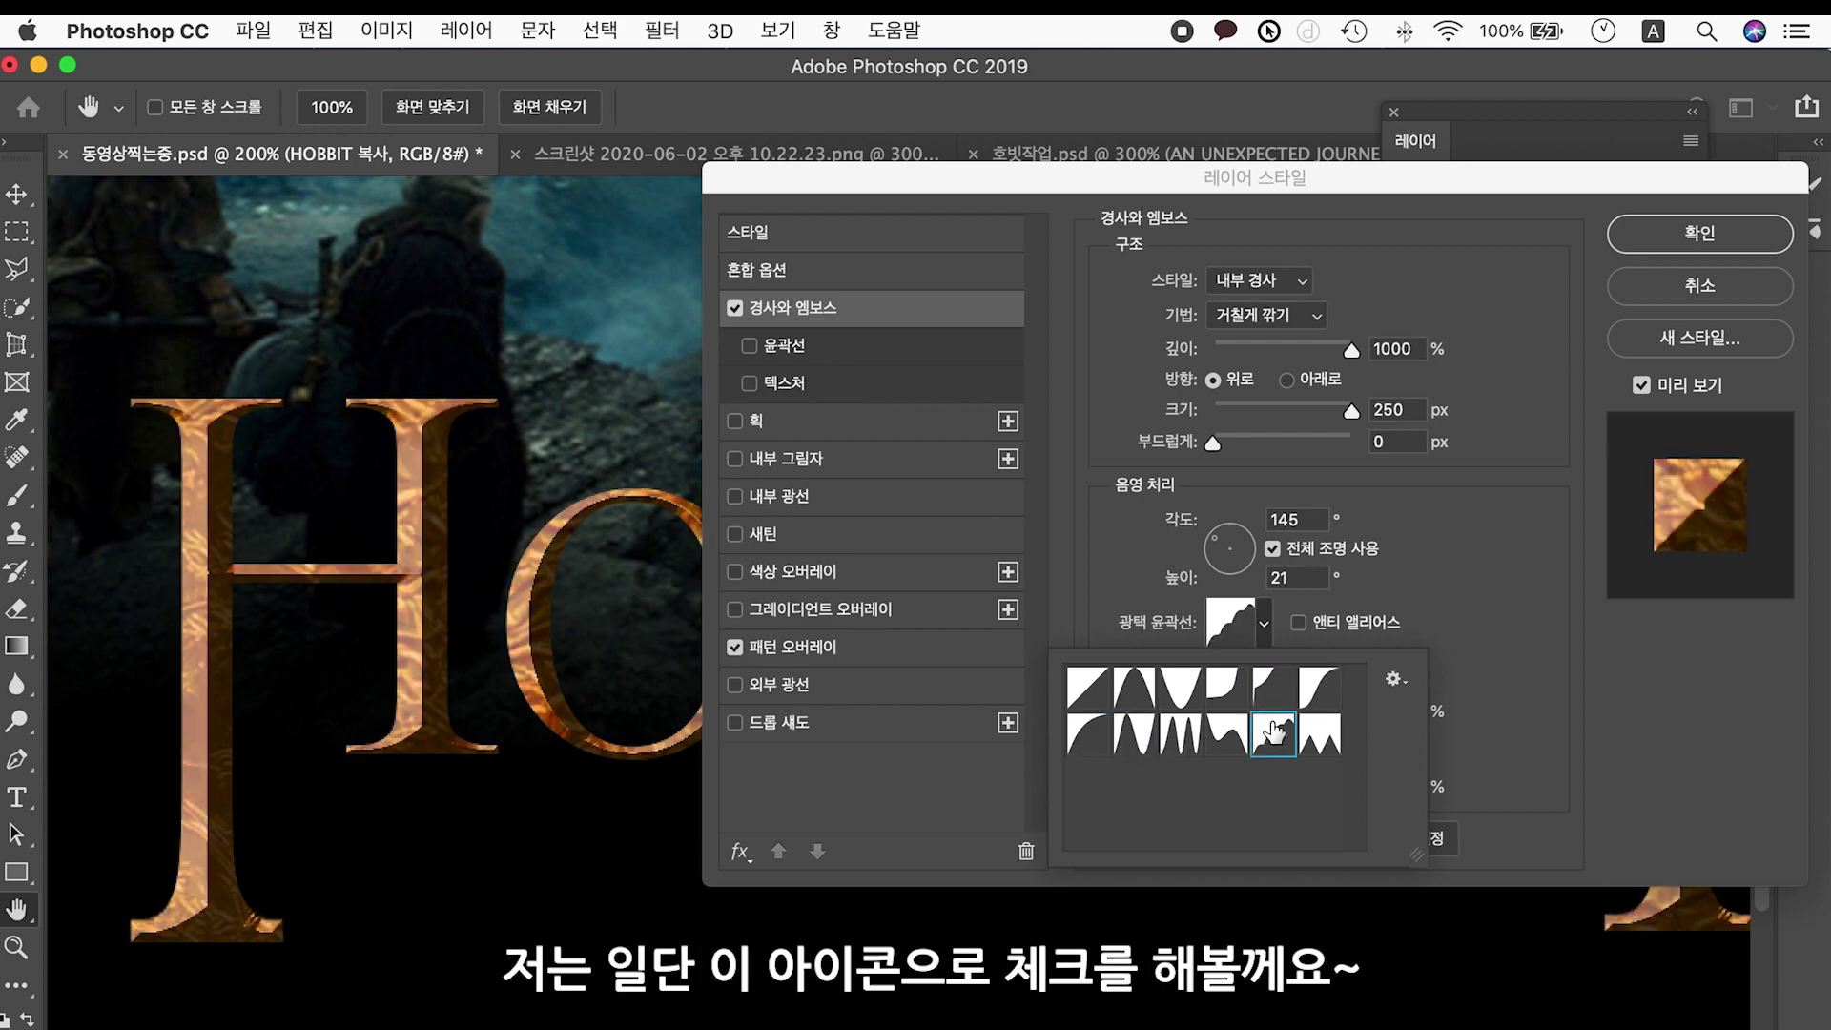
{"action": "left_click", "coordinate": [1084, 739]}
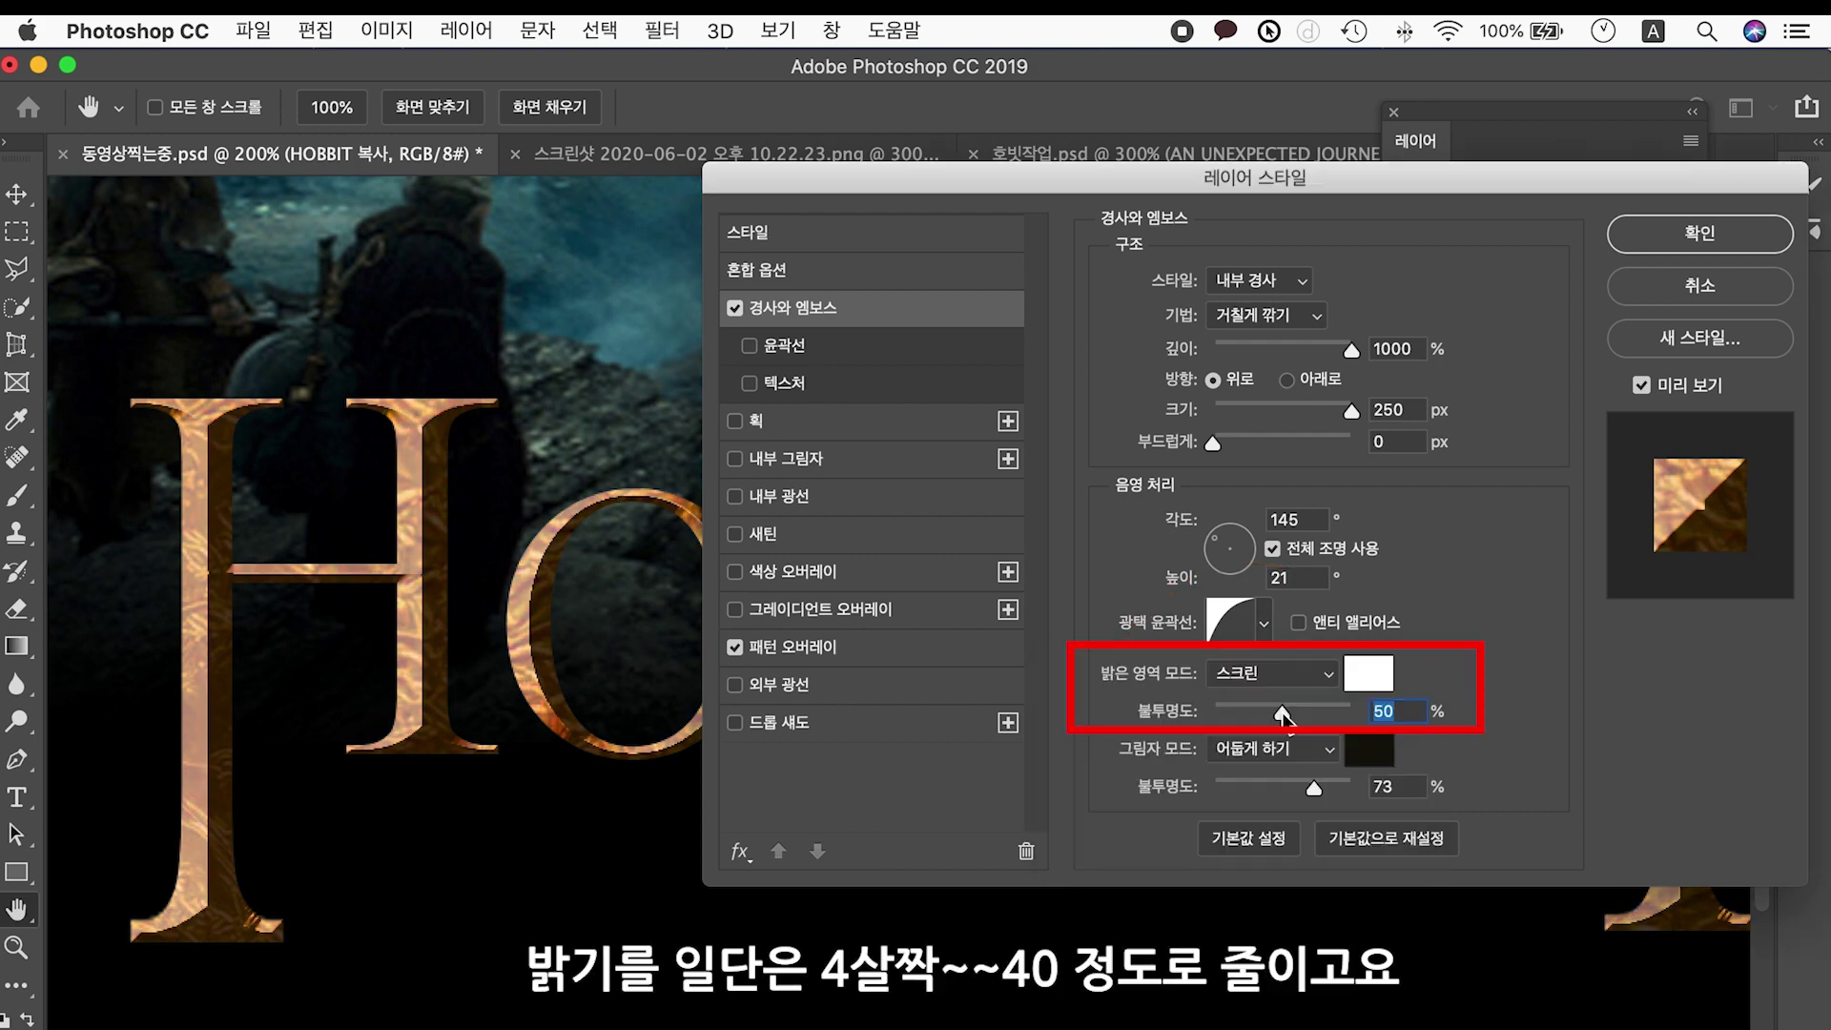
Set the bevel's highlight opacity to 40% and shadow opacity to 55%, and apply the layer style.
{"action": "left_click_drag", "start_coordinate": [1289, 709], "coordinate": [1279, 714]}
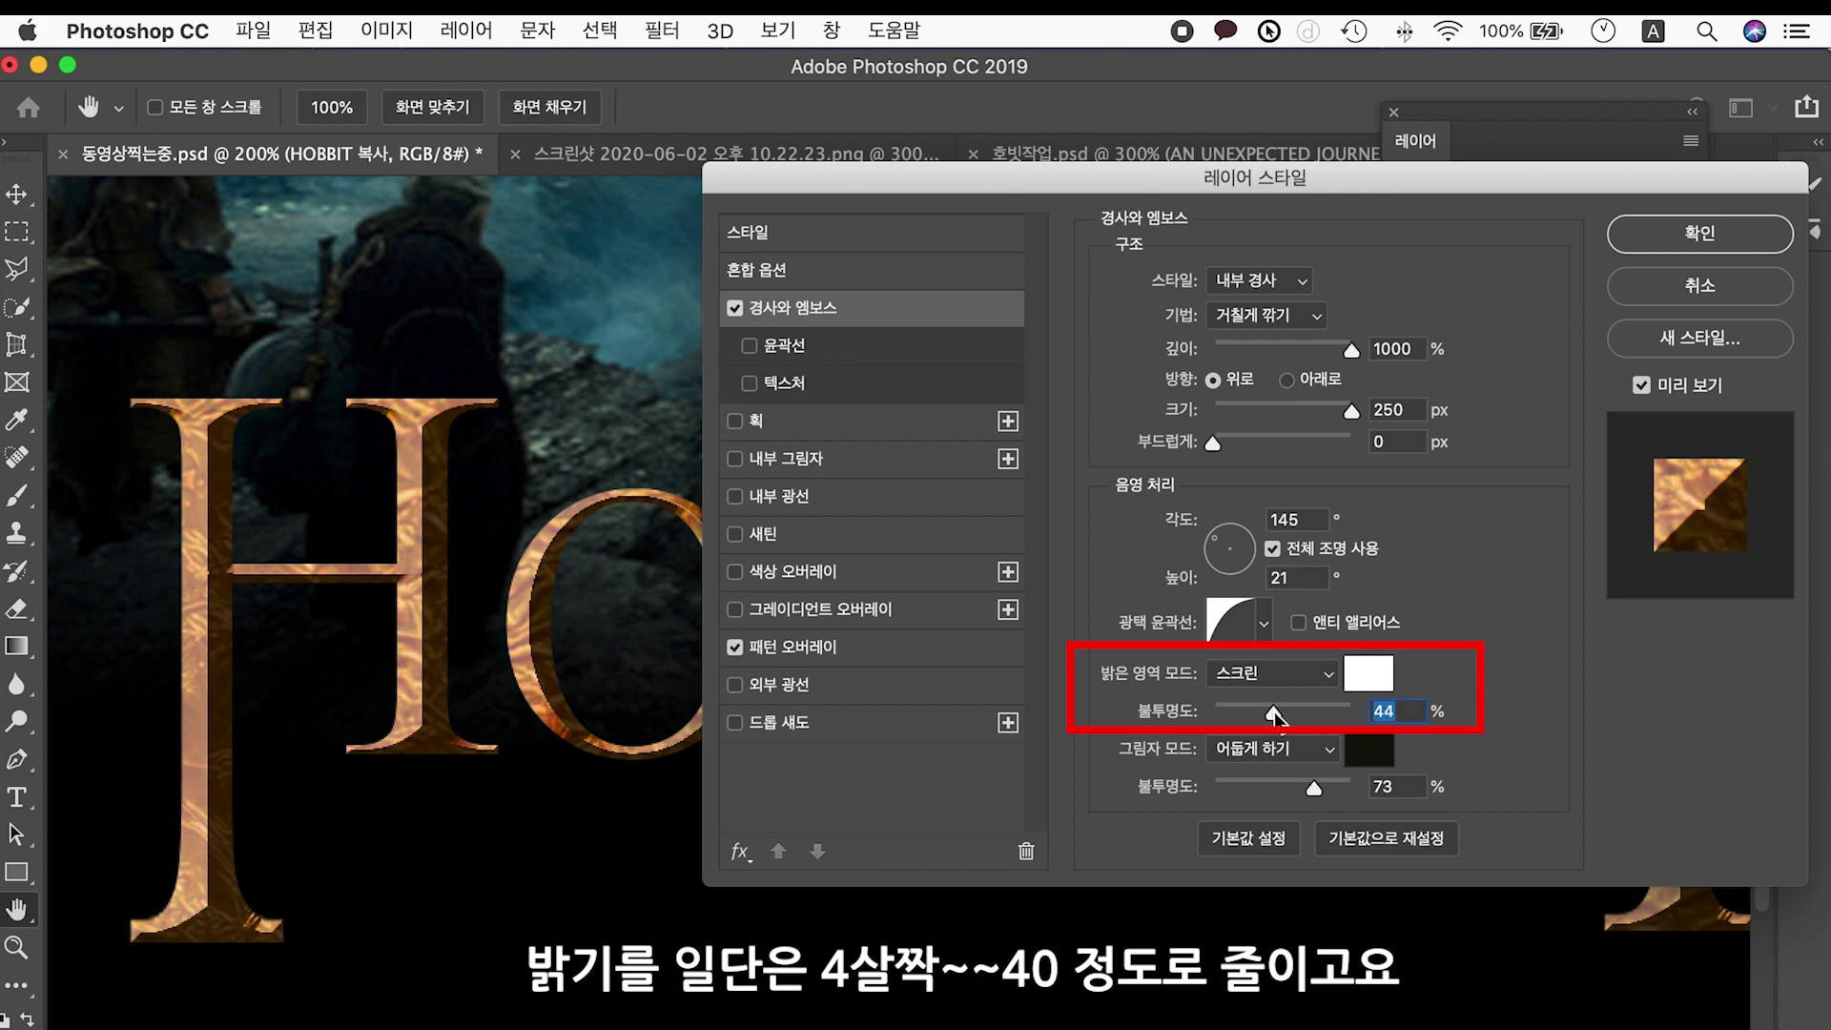
{"action": "left_click_drag", "start_coordinate": [1275, 715], "coordinate": [1266, 715]}
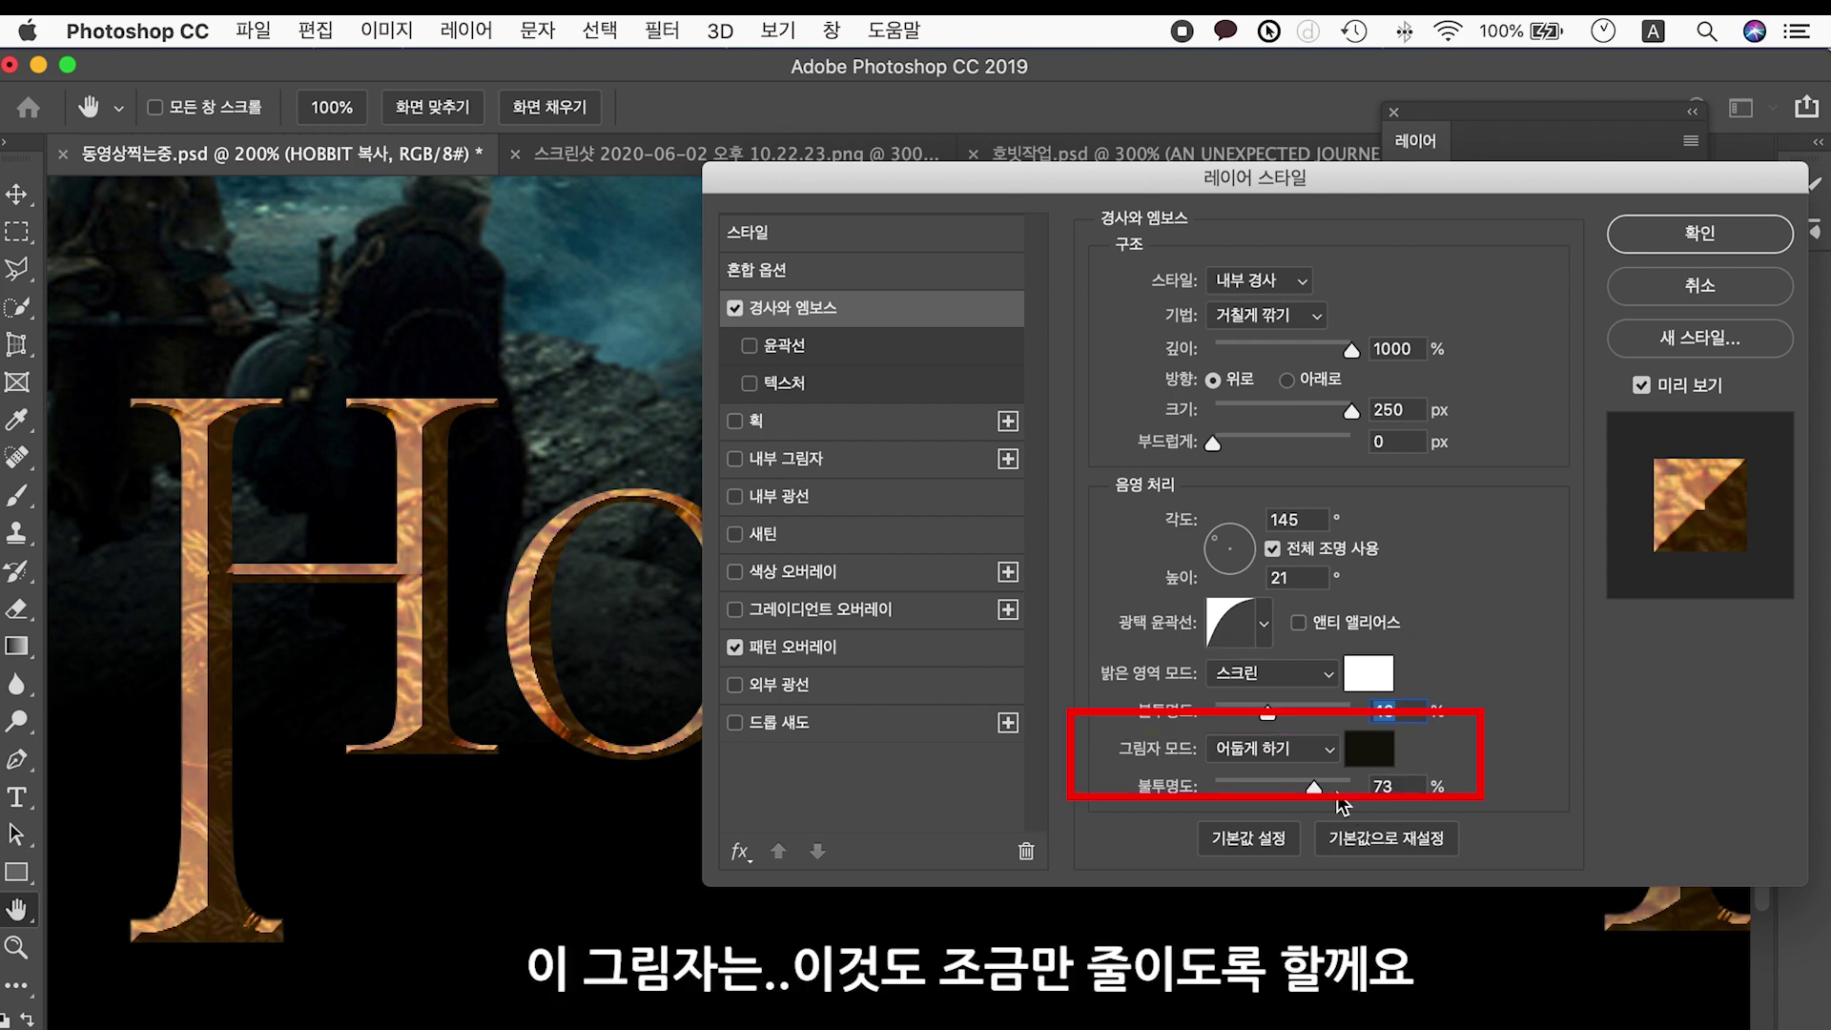
{"action": "left_click_drag", "start_coordinate": [1315, 791], "coordinate": [1287, 793]}
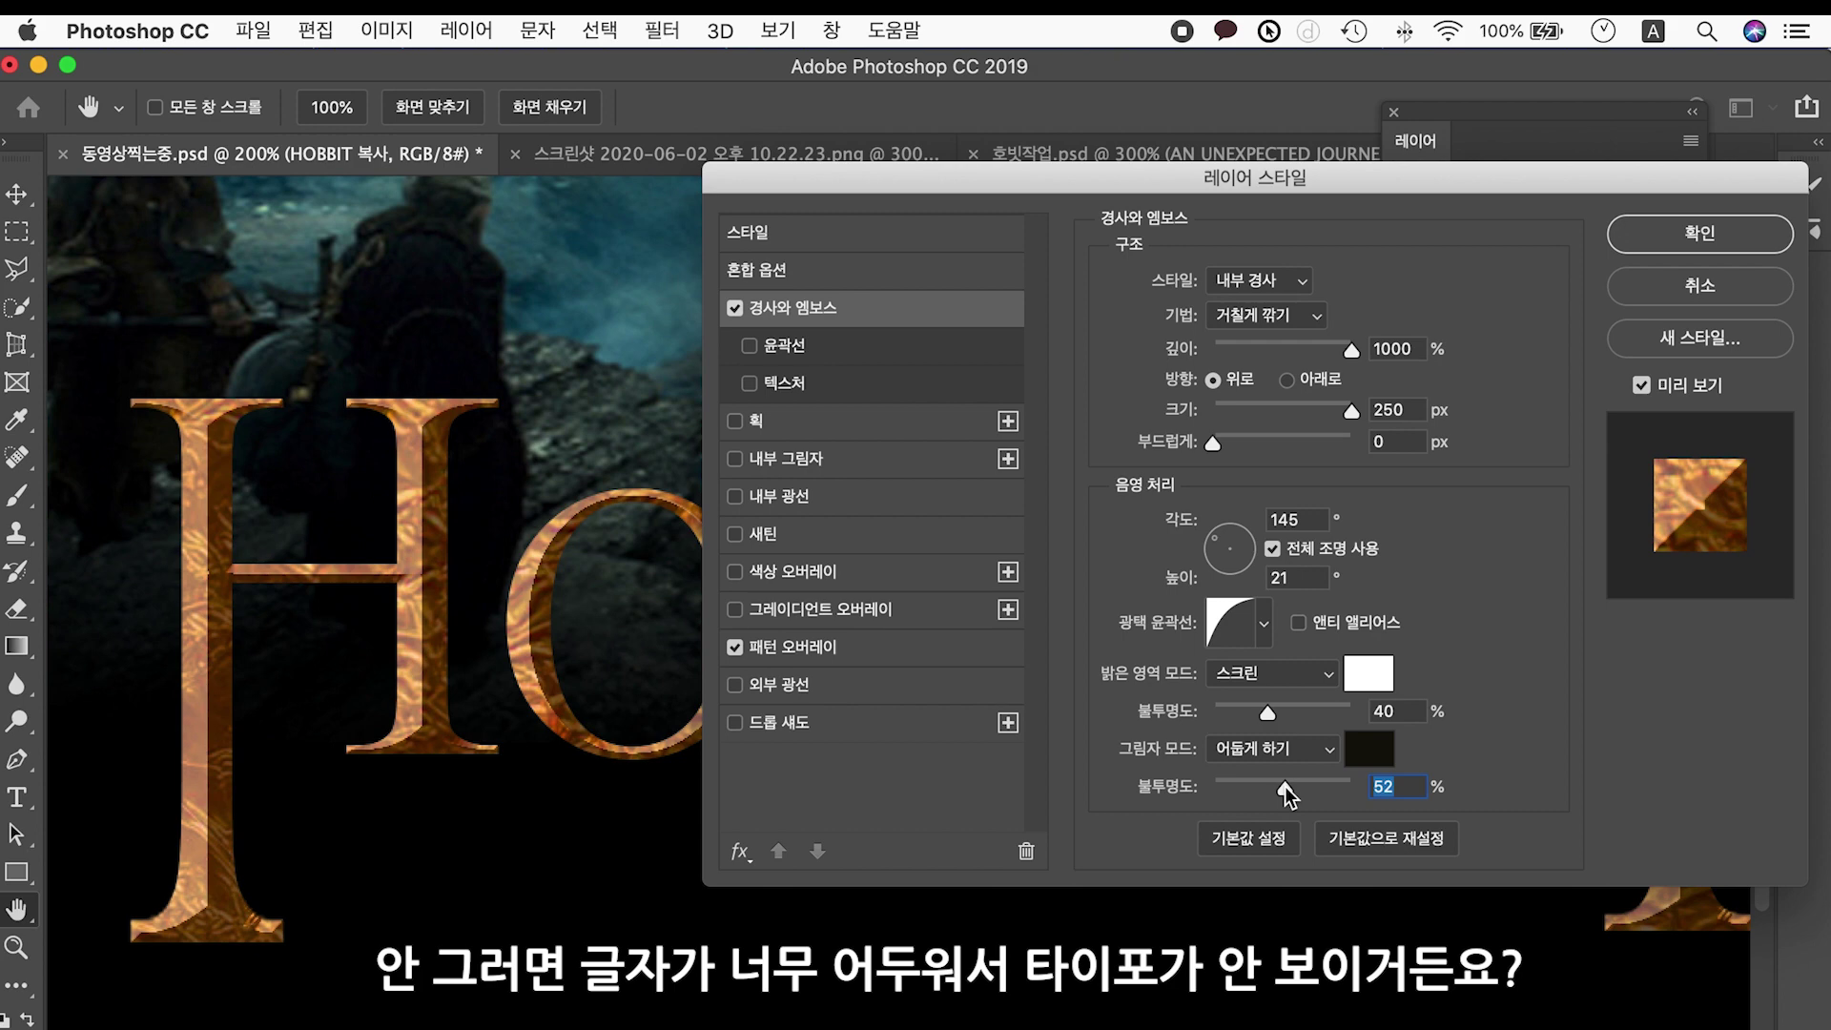
{"action": "left_click_drag", "start_coordinate": [1287, 787], "coordinate": [1289, 788]}
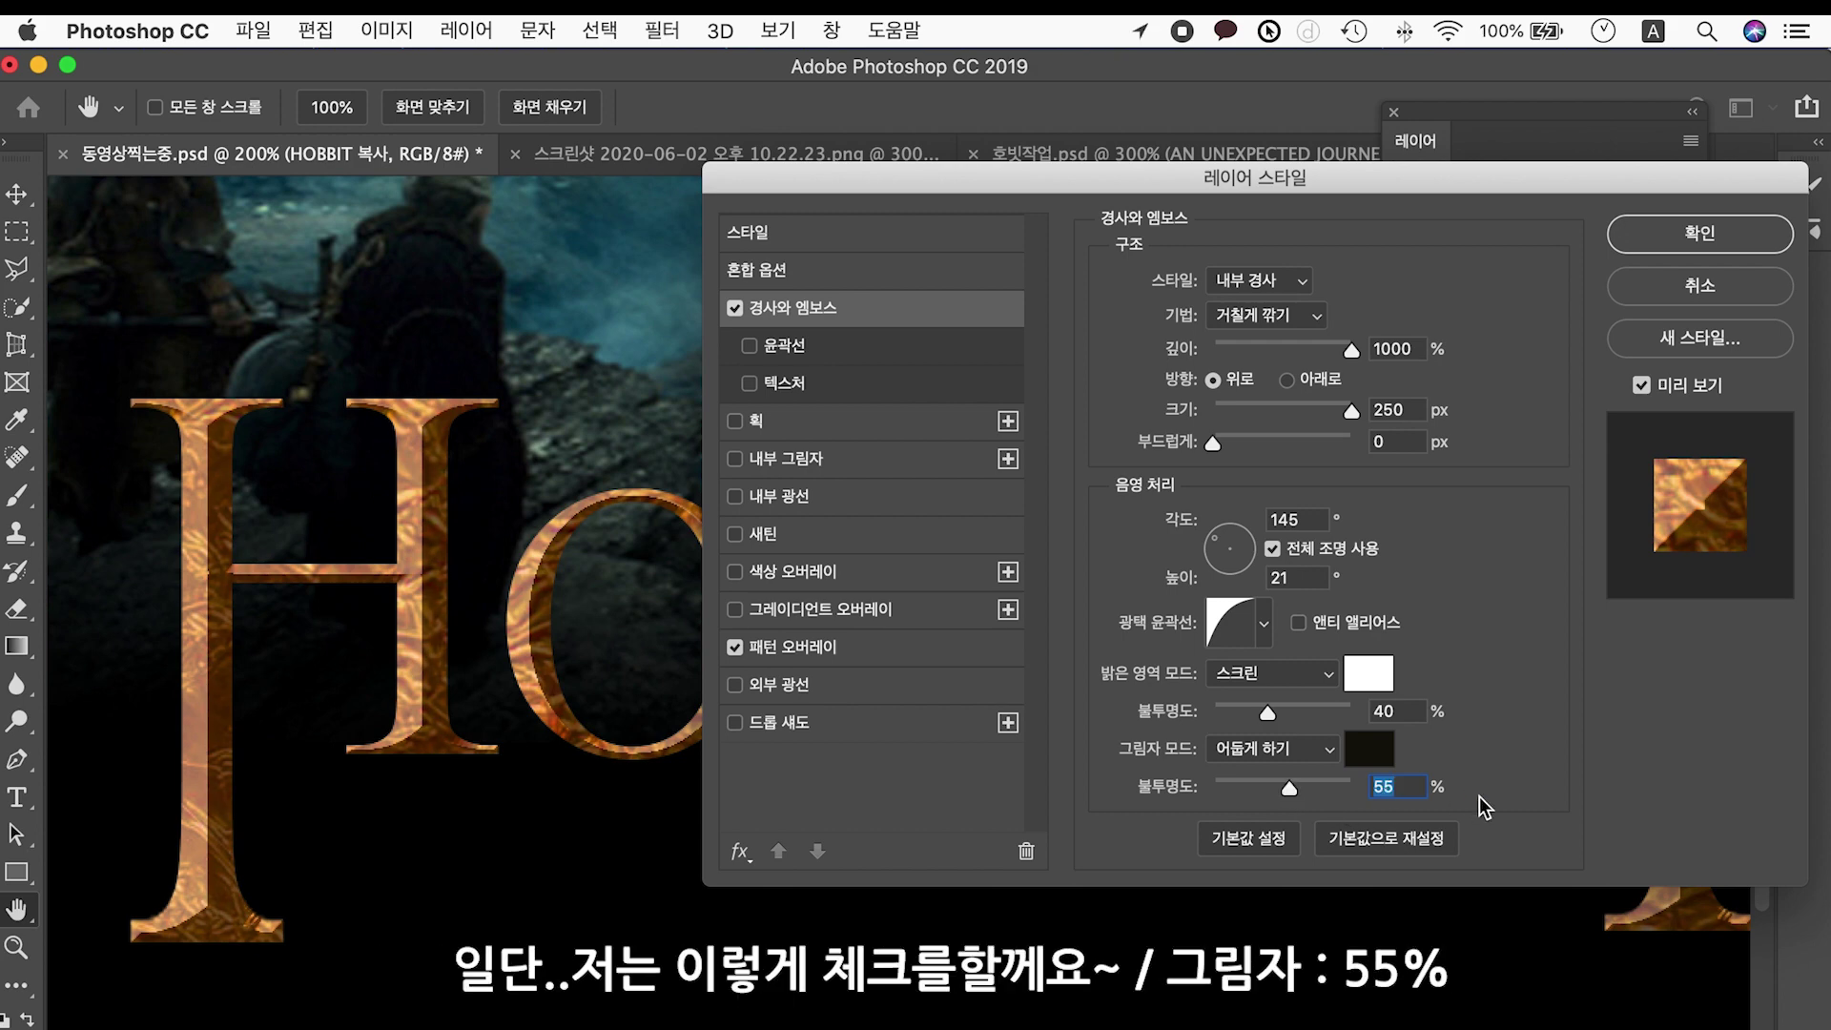
{"action": "left_click", "coordinate": [1703, 242]}
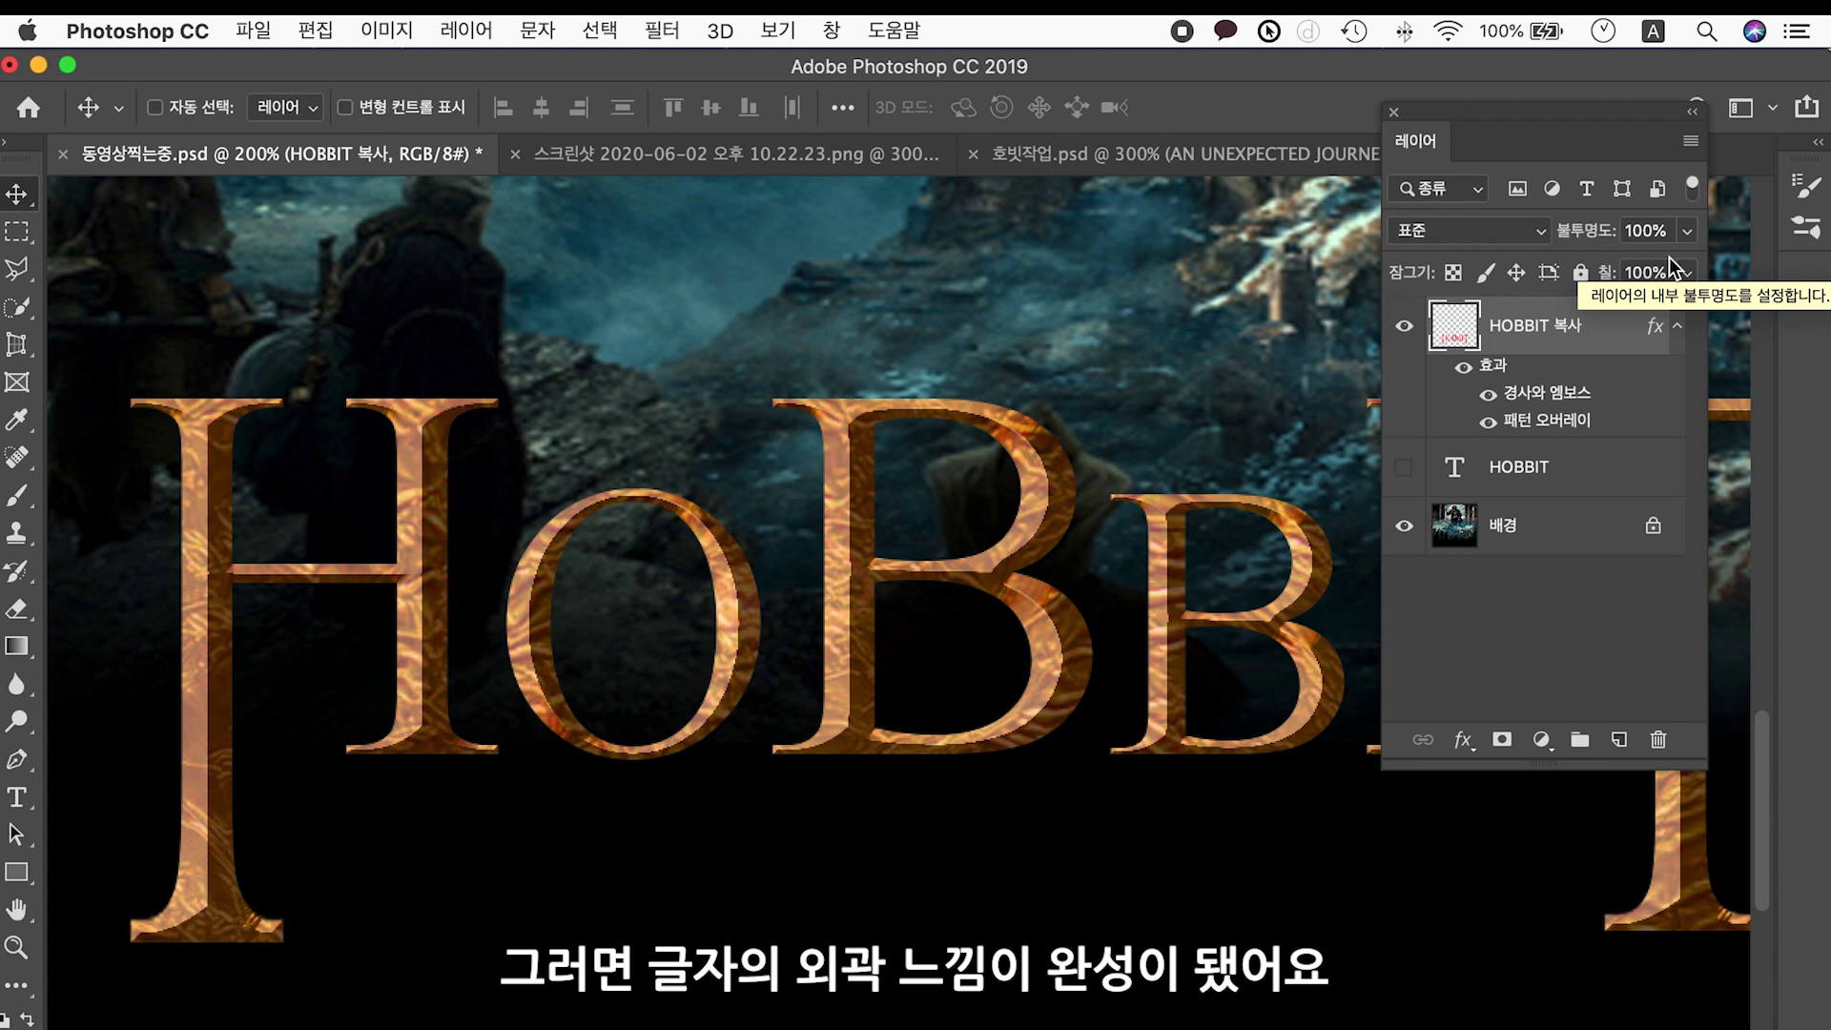
Check the chipped lettering in 호빗작업.psd, return to 동영상찍는중.psd, and set the Brush tool to the hard round (선명한 원) preset at 100% hardness.
{"action": "left_click", "coordinate": [1106, 158]}
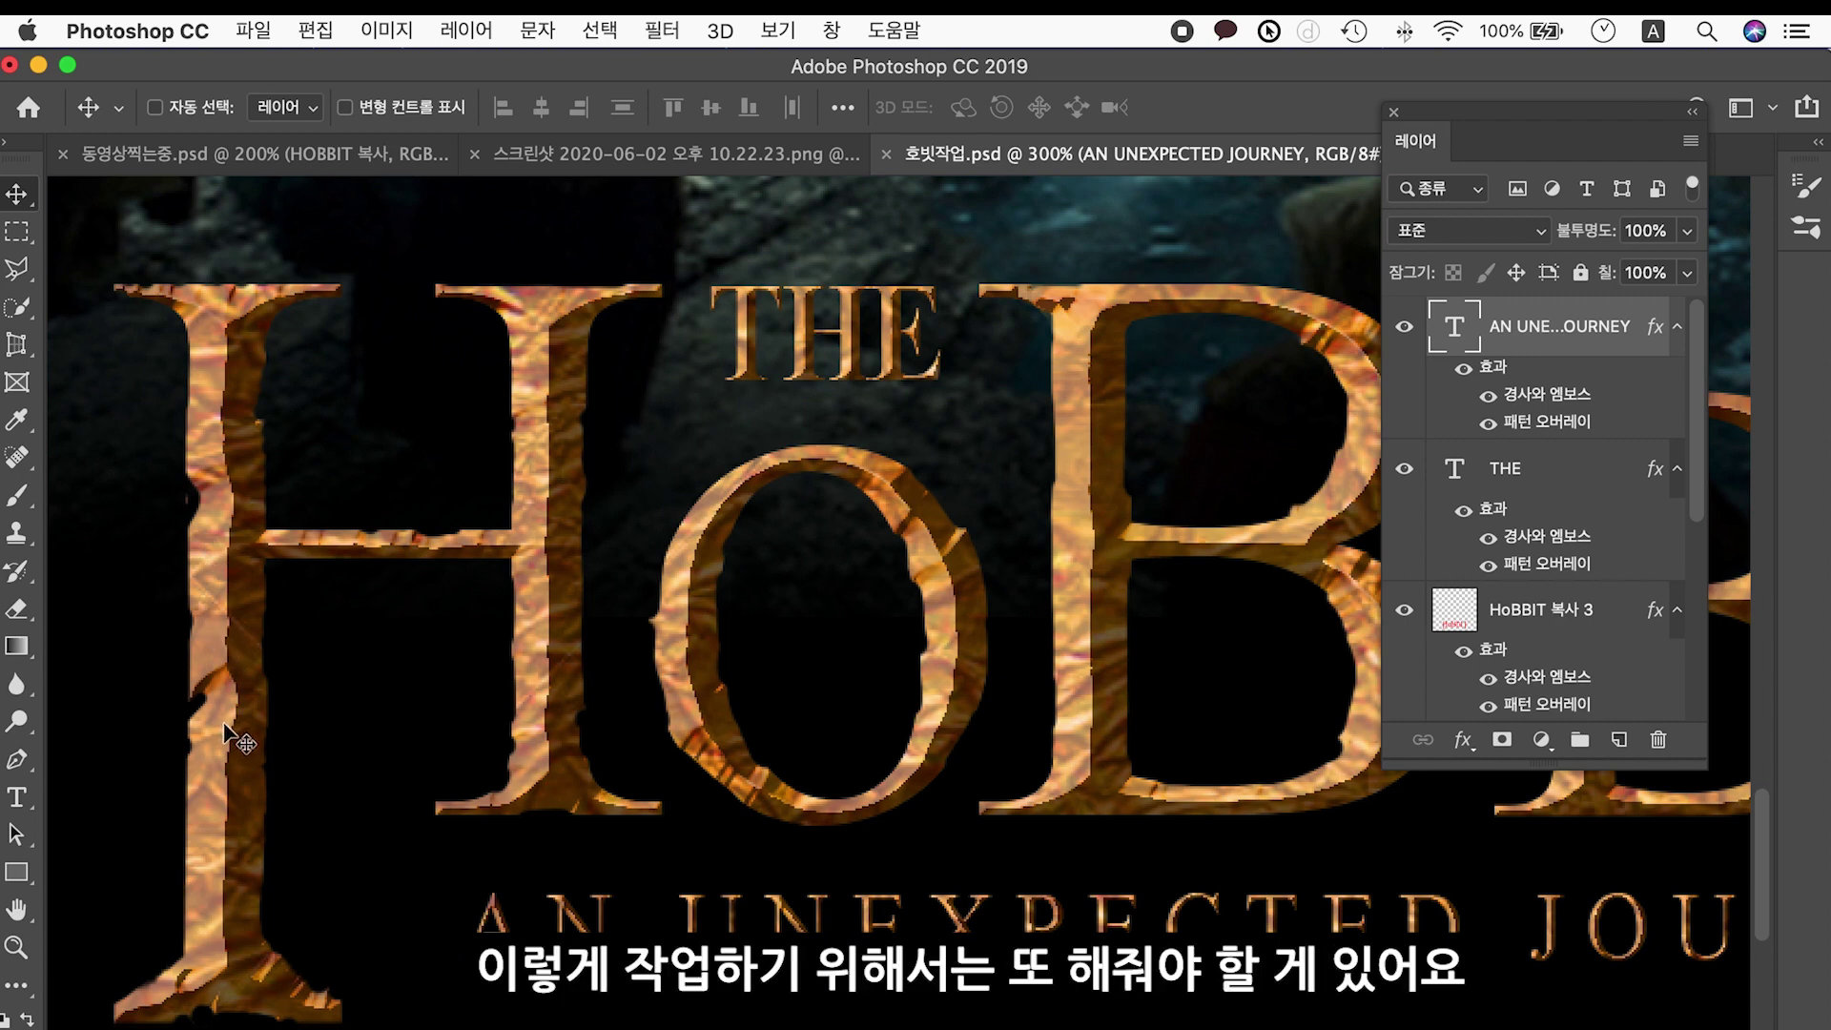
{"action": "left_click", "coordinate": [402, 157]}
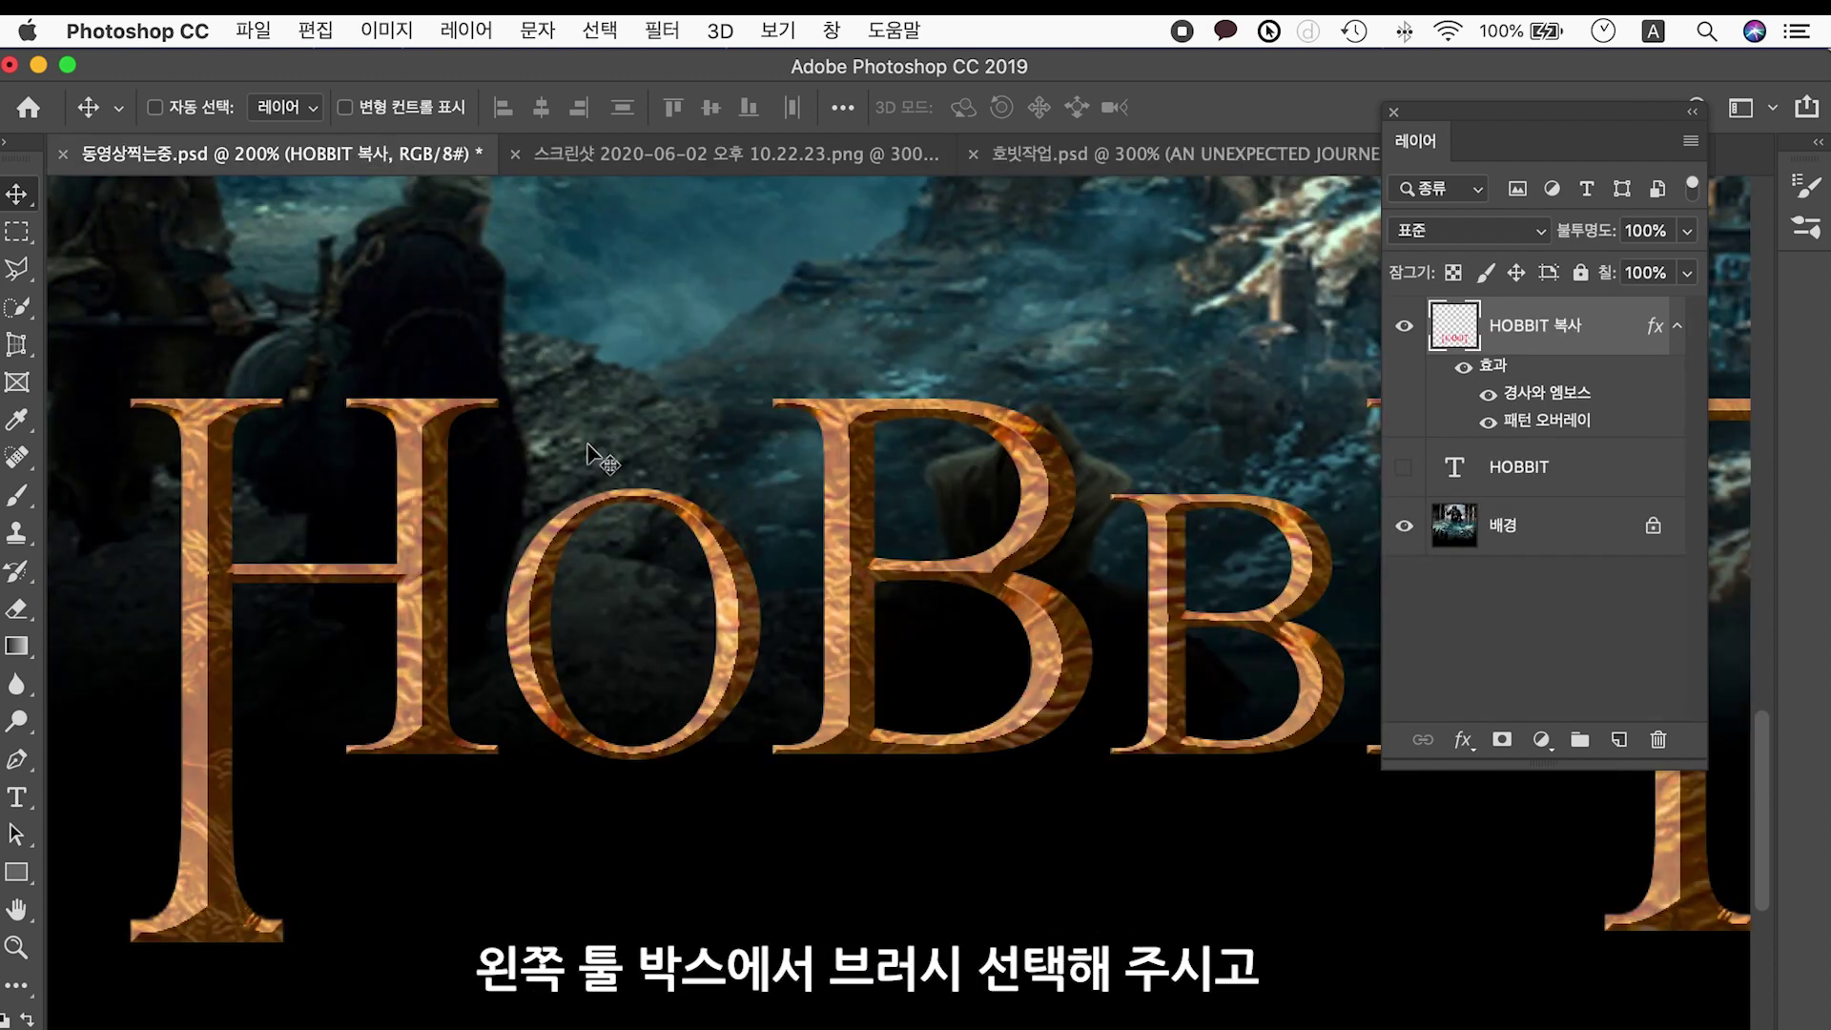
{"action": "left_click", "coordinate": [18, 495]}
{"action": "left_click", "coordinate": [124, 499]}
{"action": "left_click", "coordinate": [197, 107]}
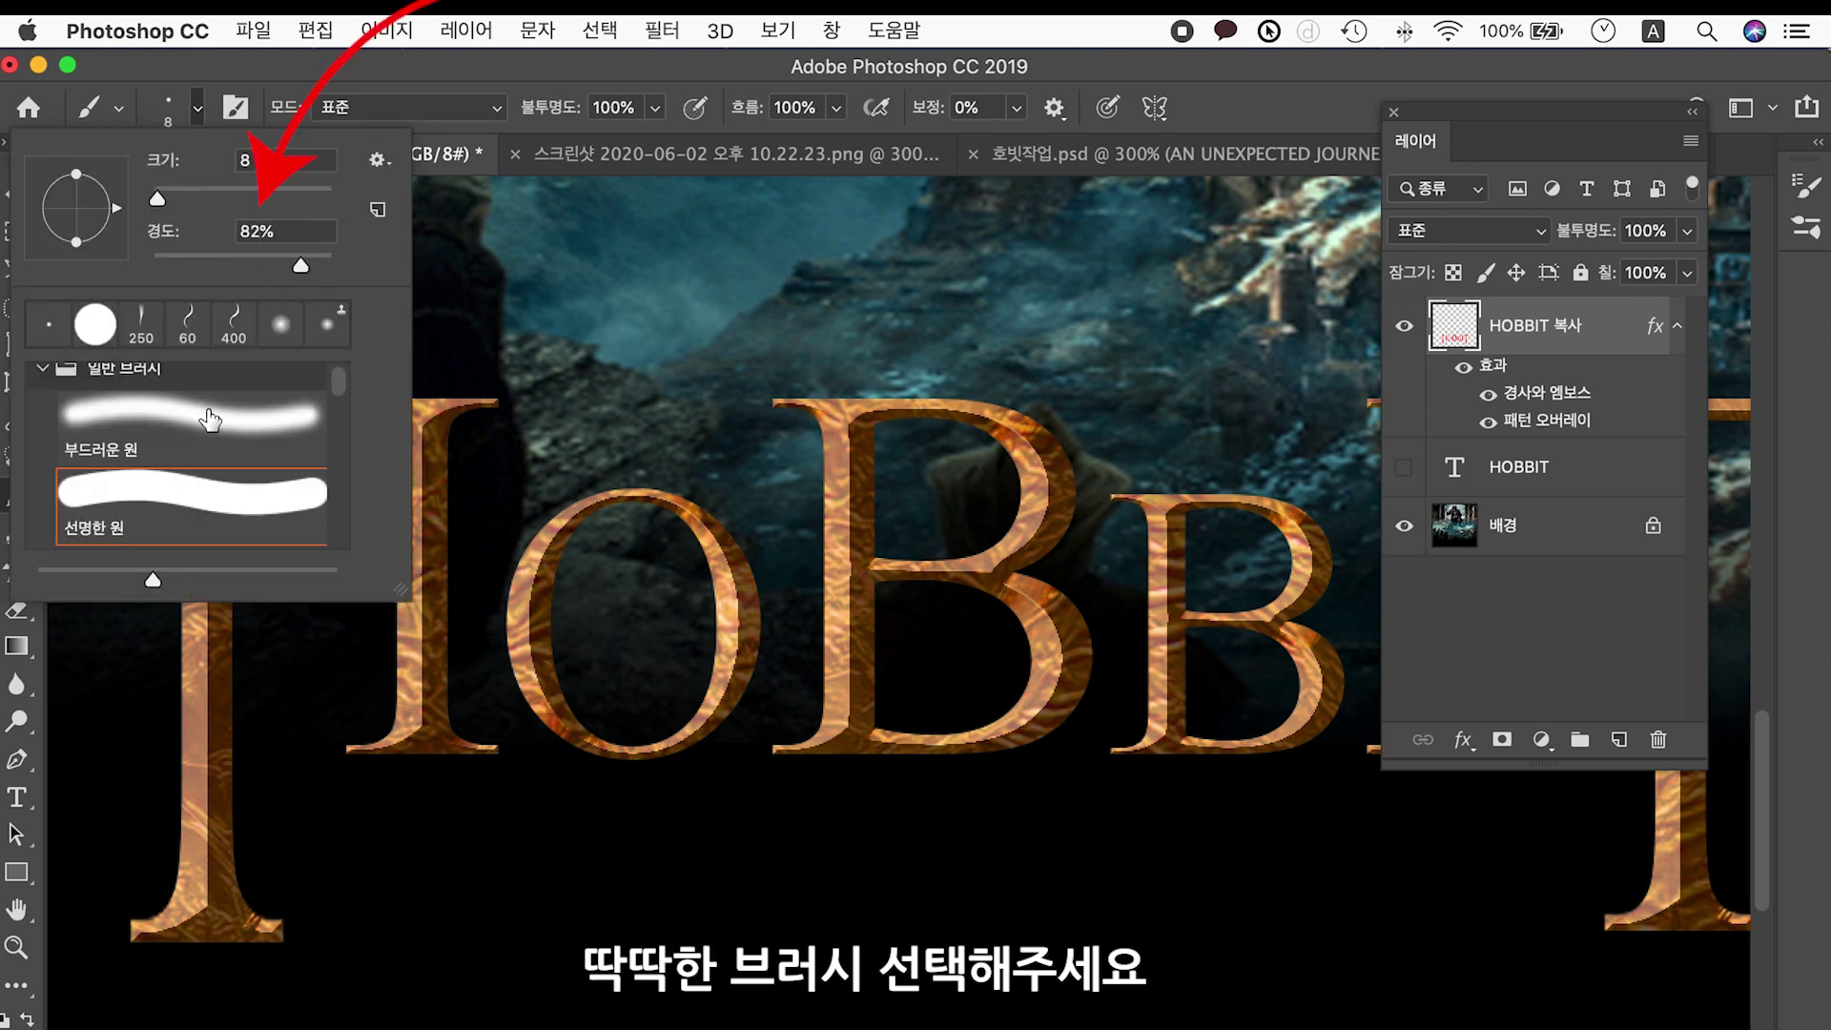
{"action": "left_click", "coordinate": [157, 498]}
{"action": "mouse_move", "coordinate": [335, 266]}
{"action": "left_mouse_down"}
{"action": "mouse_move", "coordinate": [269, 266]}
{"action": "mouse_move", "coordinate": [357, 268]}
{"action": "left_mouse_up"}
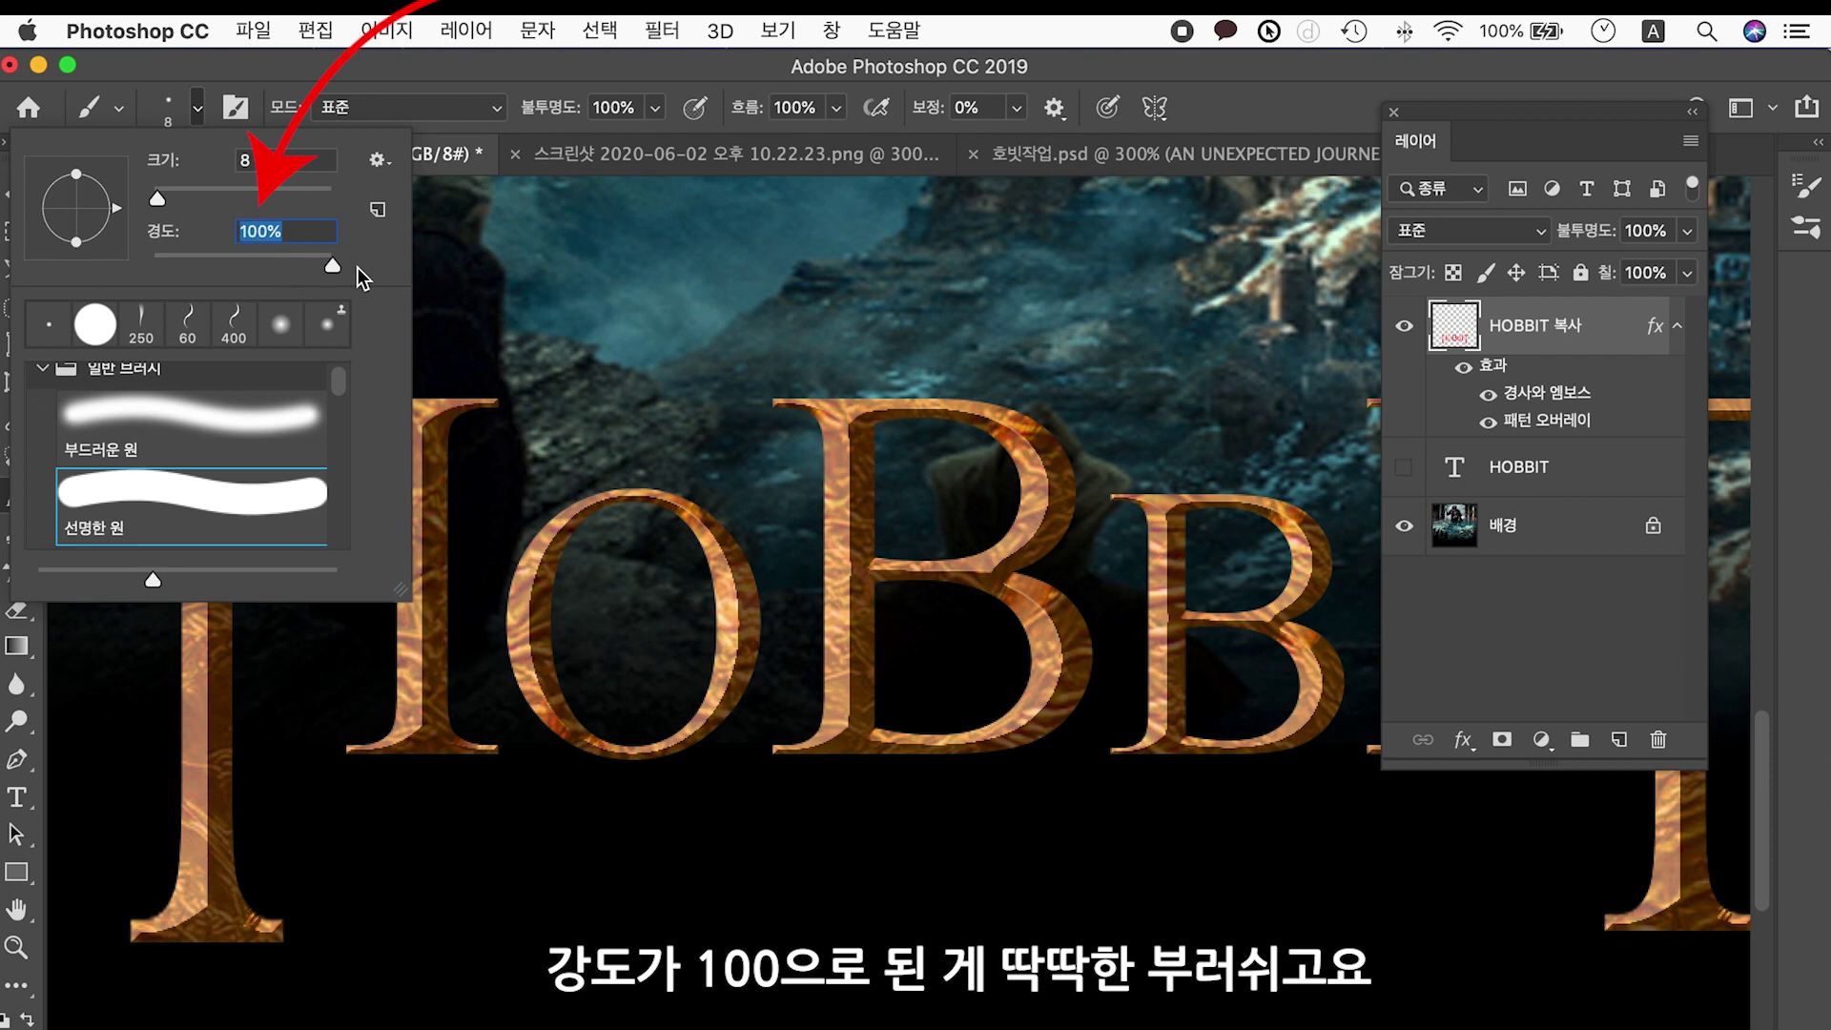
Switch to the Eraser tool and check that it uses the hard round (선명한 원) preset at 100% hardness.
{"action": "left_click", "coordinate": [197, 108]}
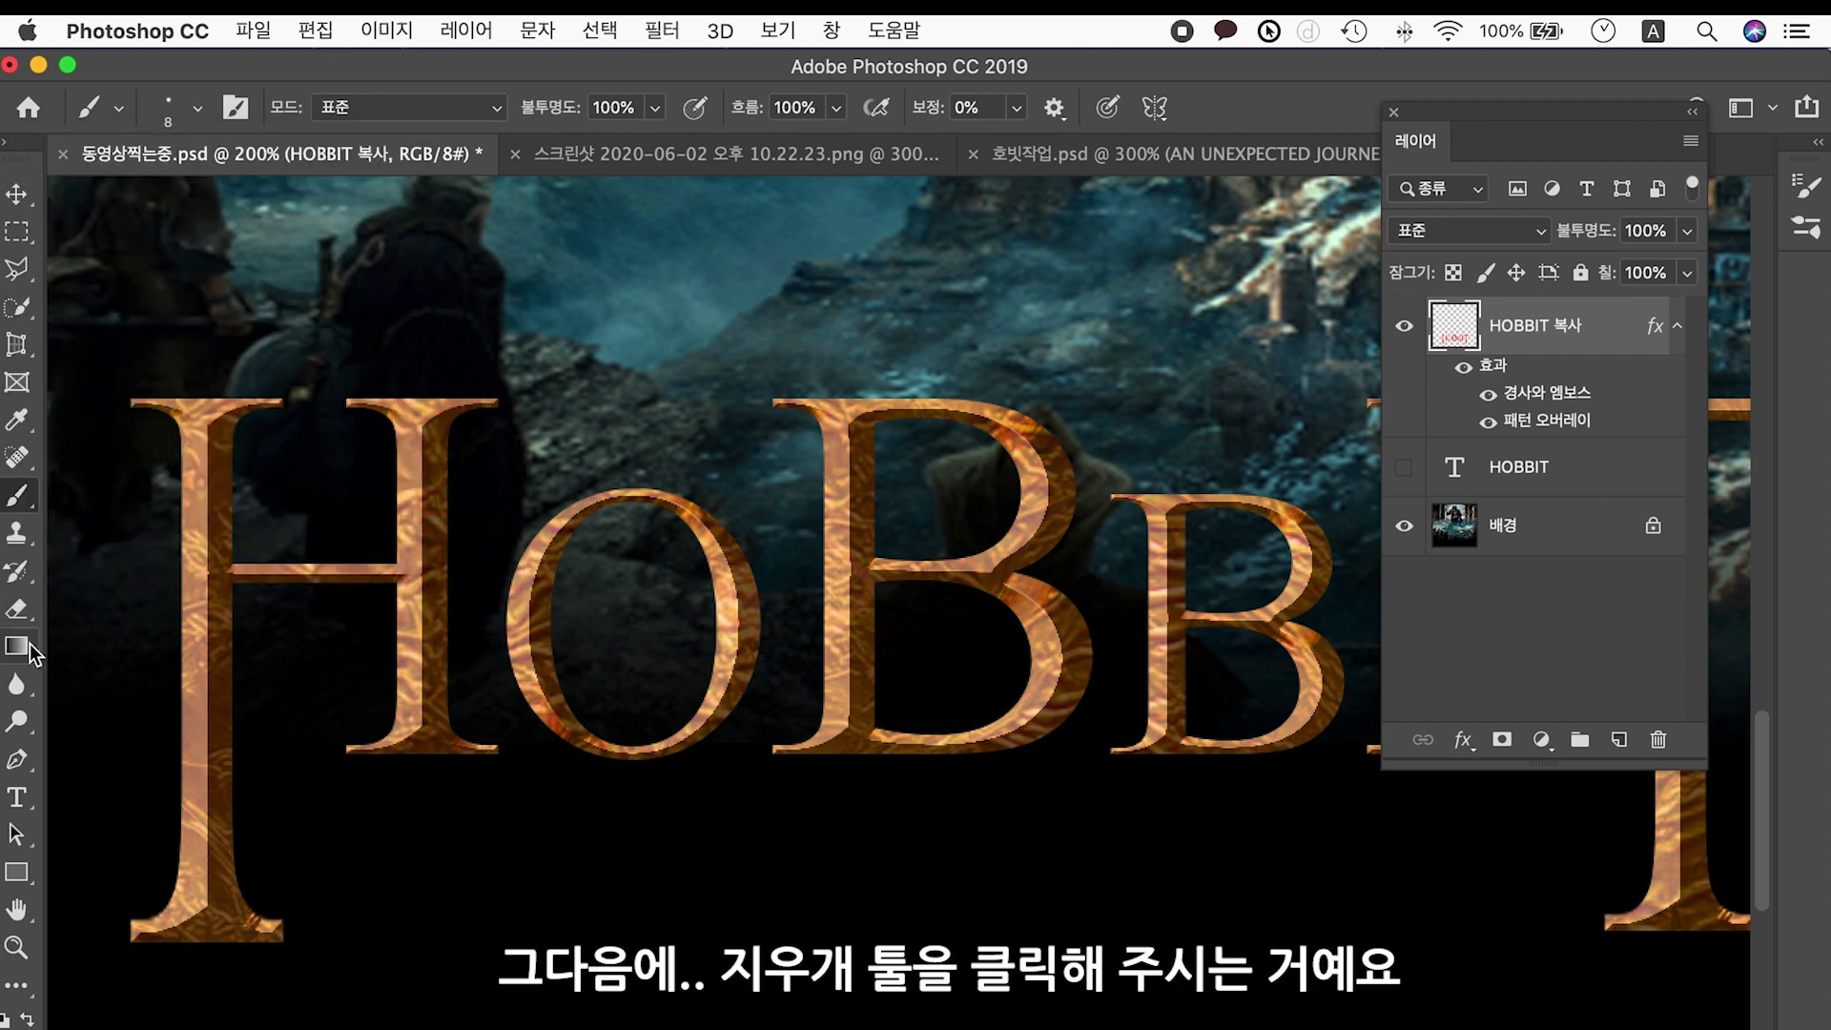
{"action": "left_click", "coordinate": [17, 609]}
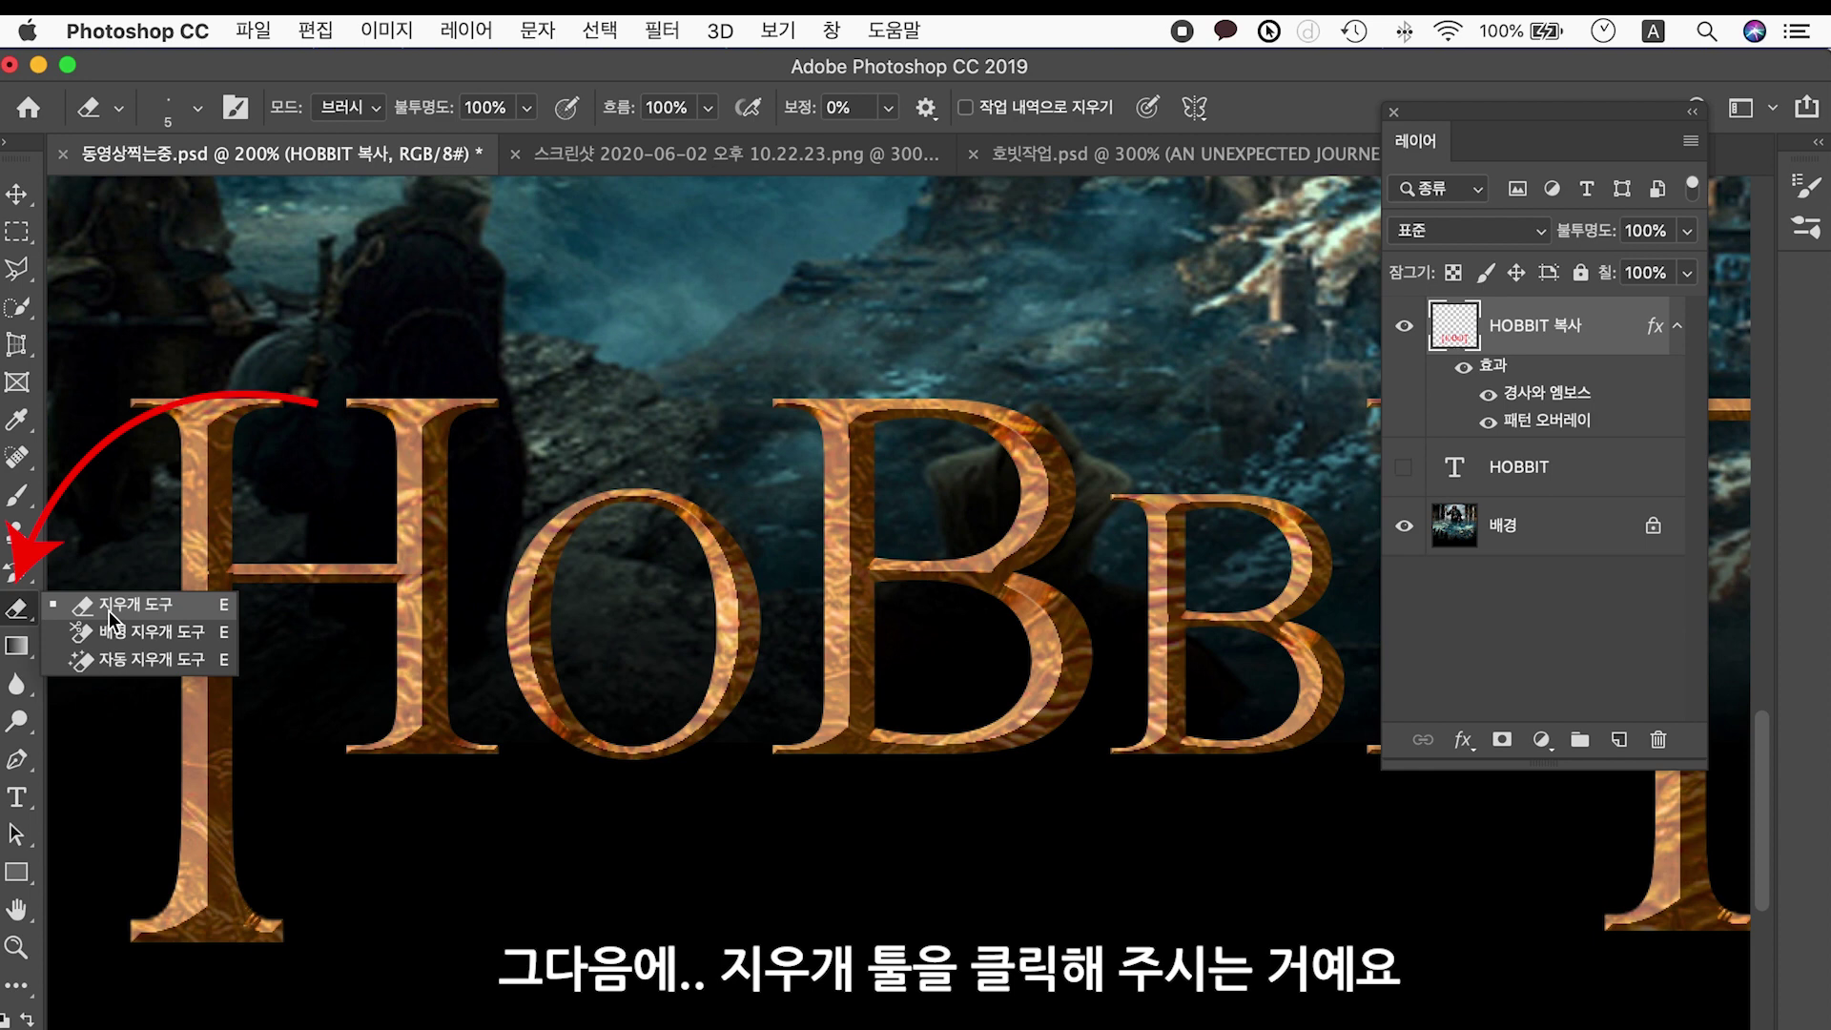
{"action": "left_click", "coordinate": [109, 610]}
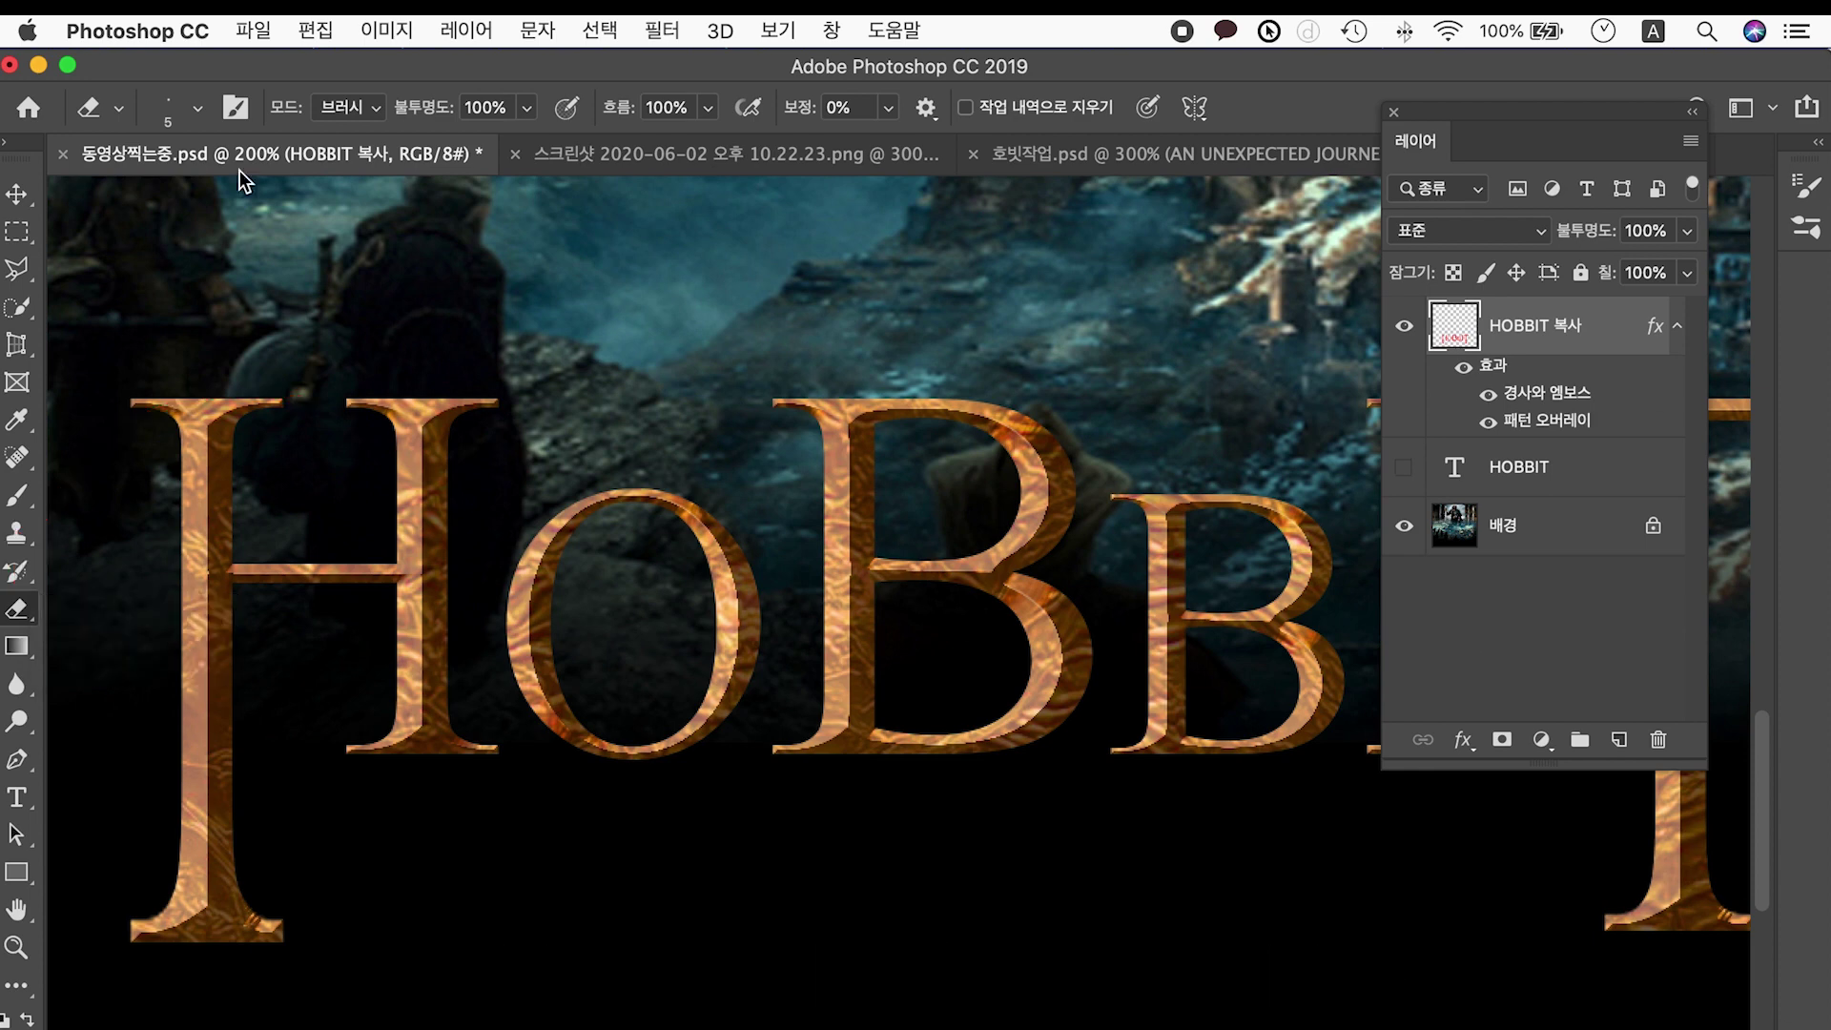
{"action": "left_click", "coordinate": [198, 109]}
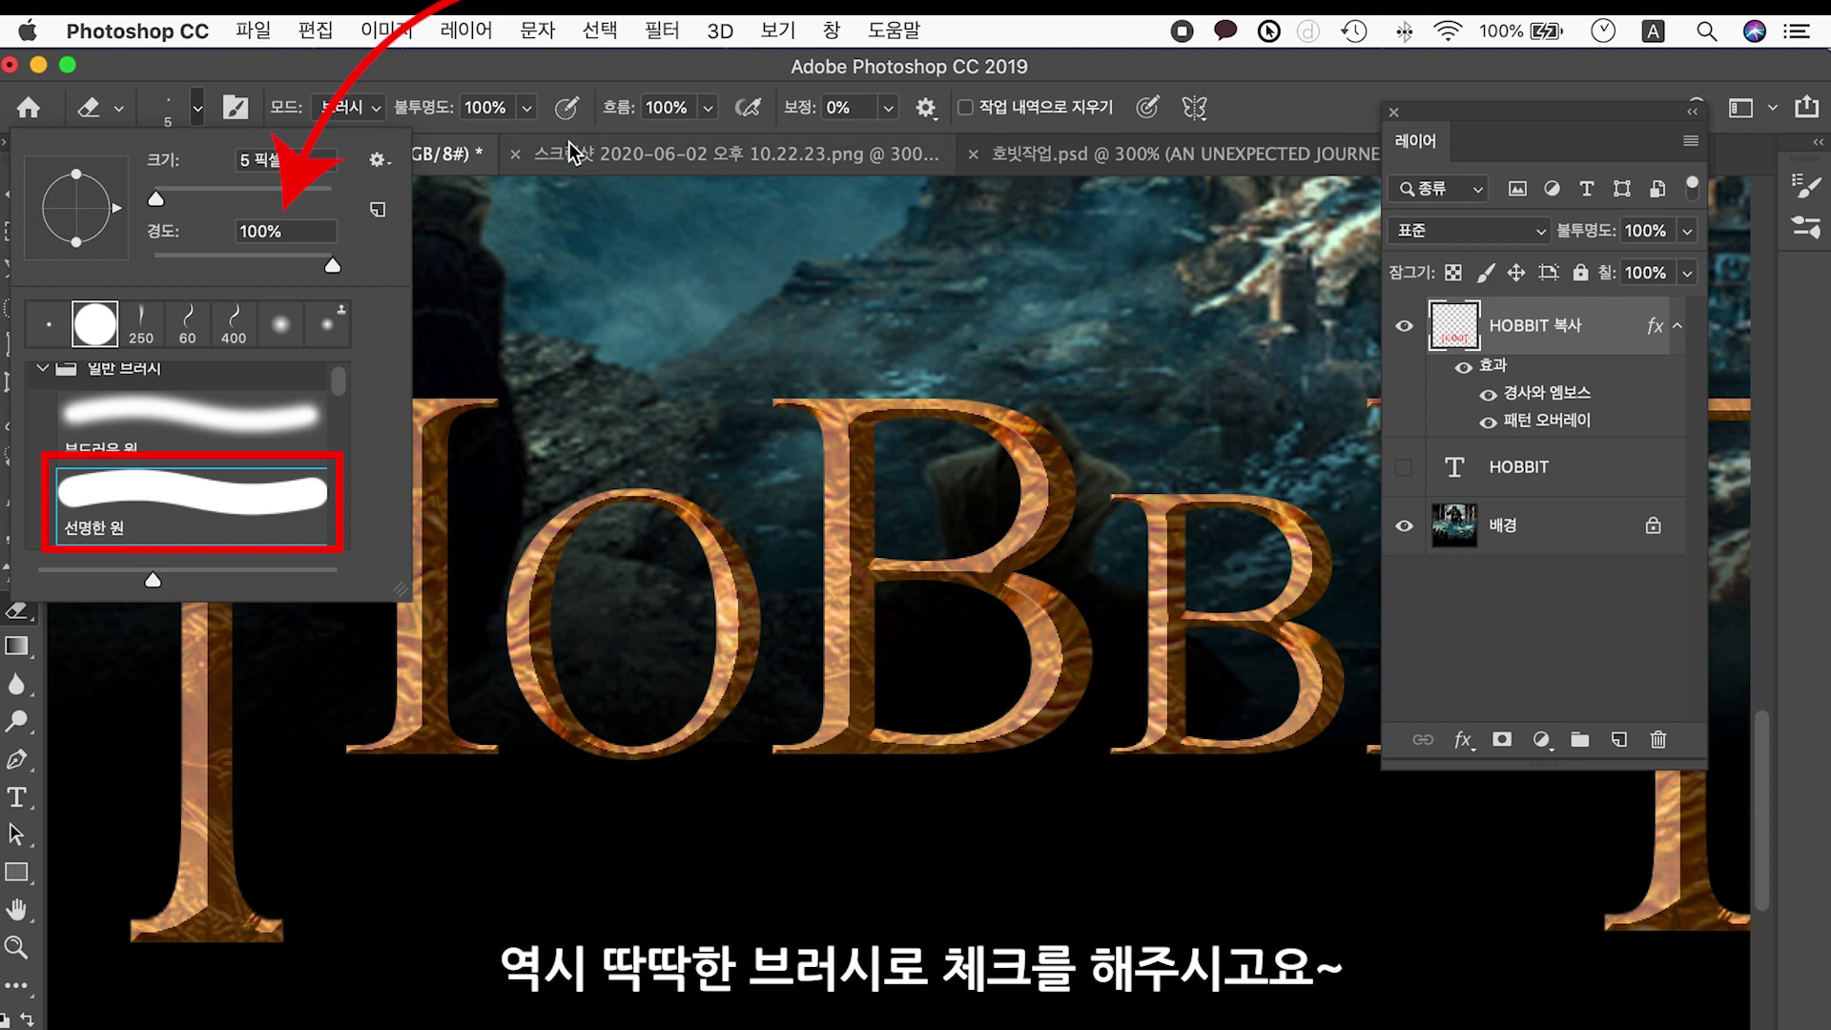
{"action": "left_click", "coordinate": [445, 169]}
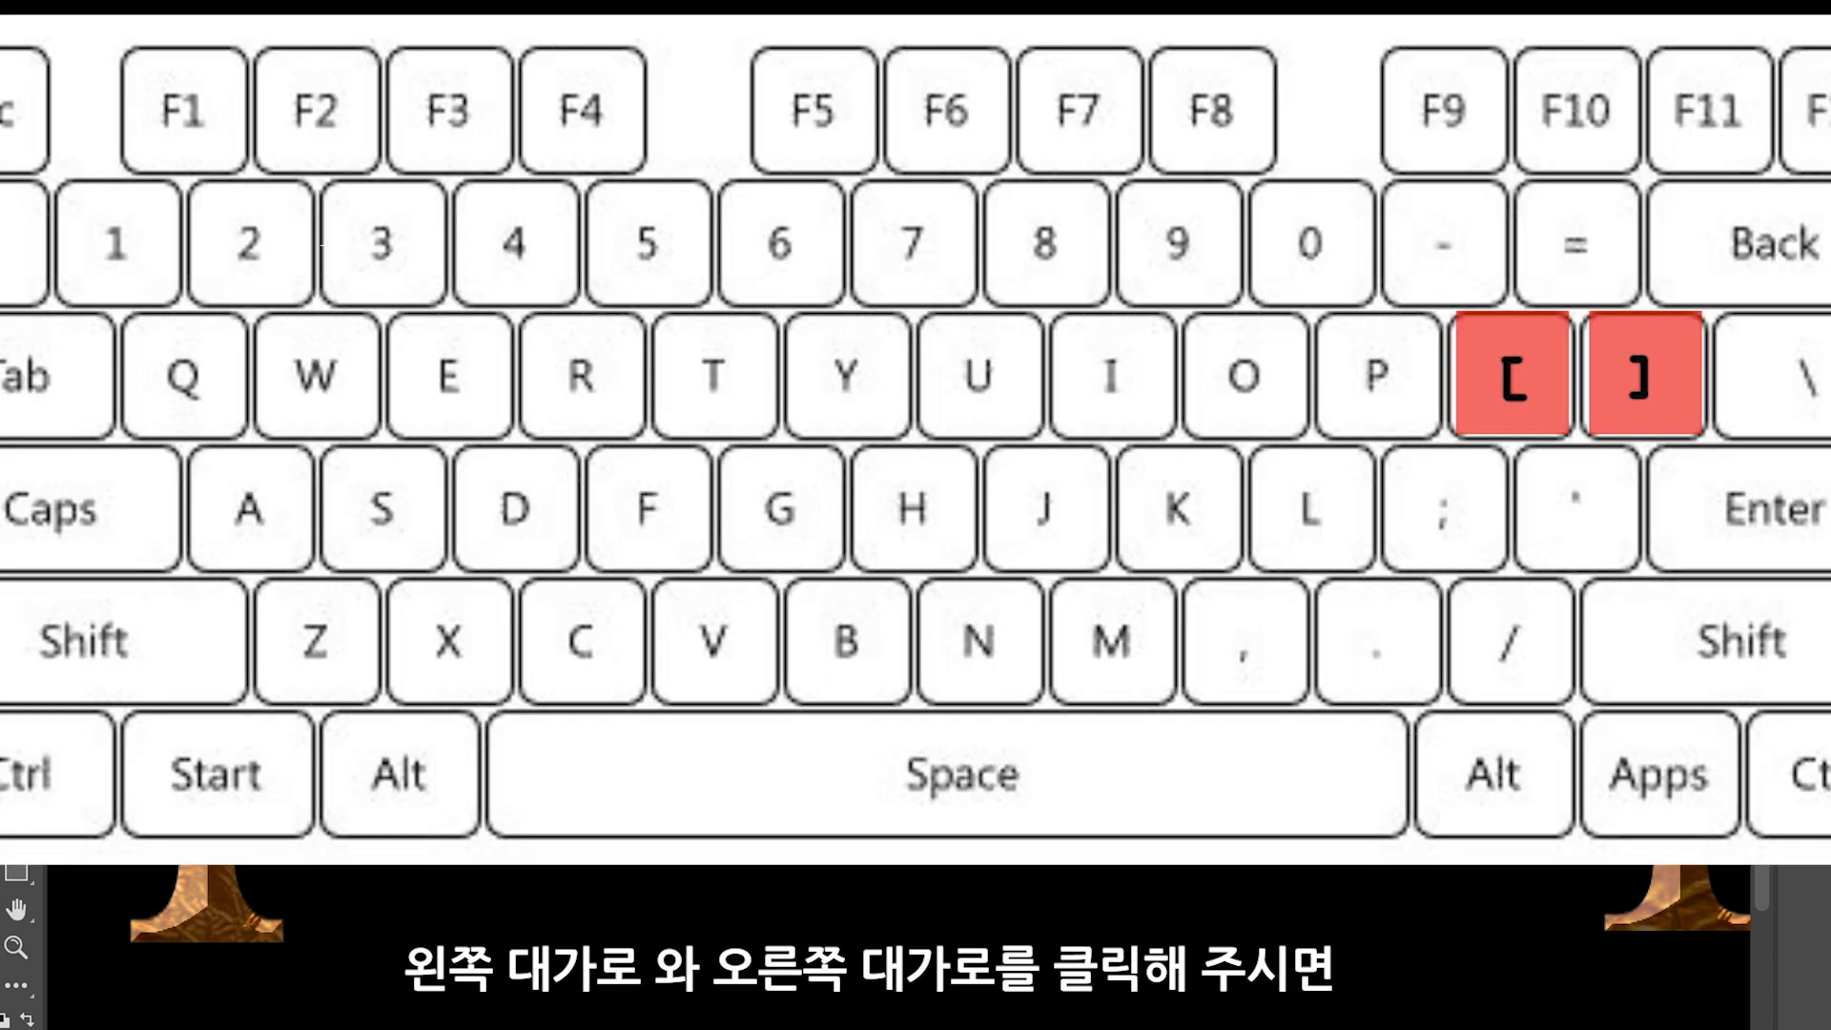
Try the eraser at larger sizes up to 70 pixels, and reduce it to 15 pixels.
{"action": "key", "text": "["}
{"action": "key", "text": "["}
{"action": "key", "text": "]"}
{"action": "key", "text": "]"}
{"action": "key", "text": "]"}
{"action": "key", "text": "]"}
{"action": "key", "text": "]"}
{"action": "key", "text": "]"}
{"action": "key", "text": "]"}
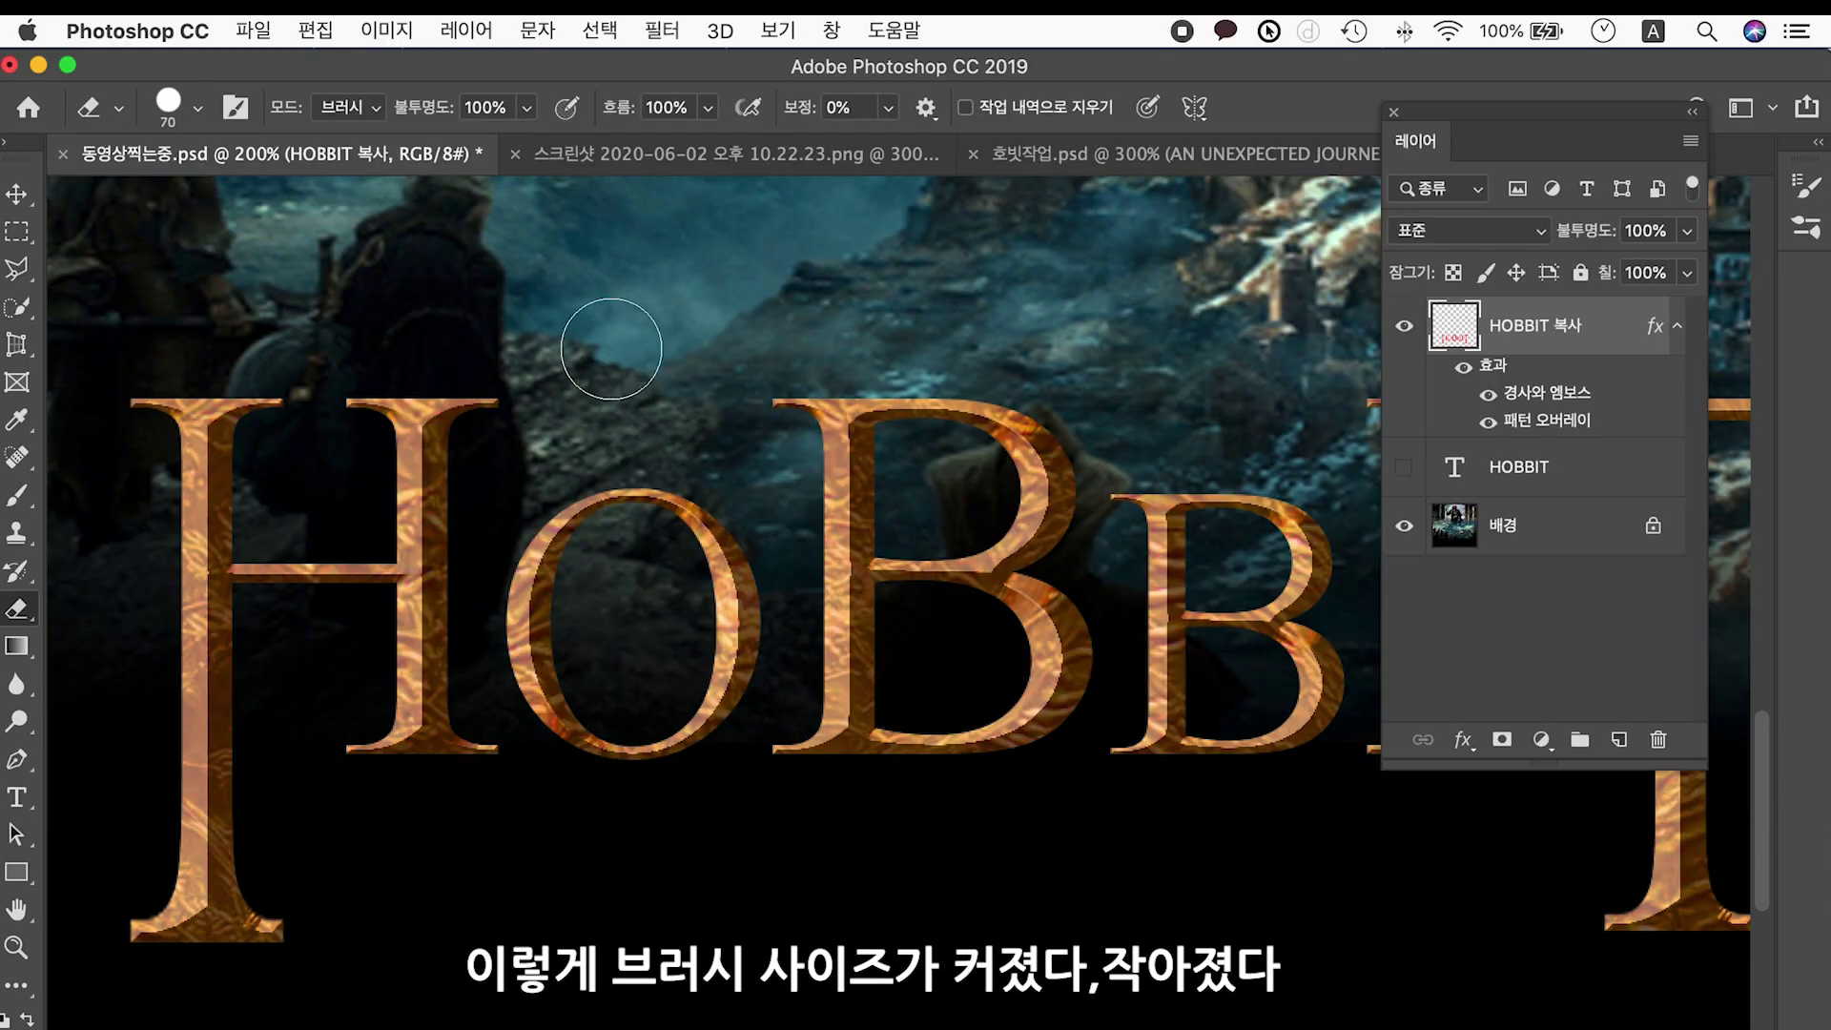
{"action": "key", "text": "["}
{"action": "key", "text": "["}
{"action": "key", "text": "["}
{"action": "key", "text": "["}
{"action": "key", "text": "["}
{"action": "key", "text": "["}
{"action": "key", "text": "["}
{"action": "key", "text": "["}
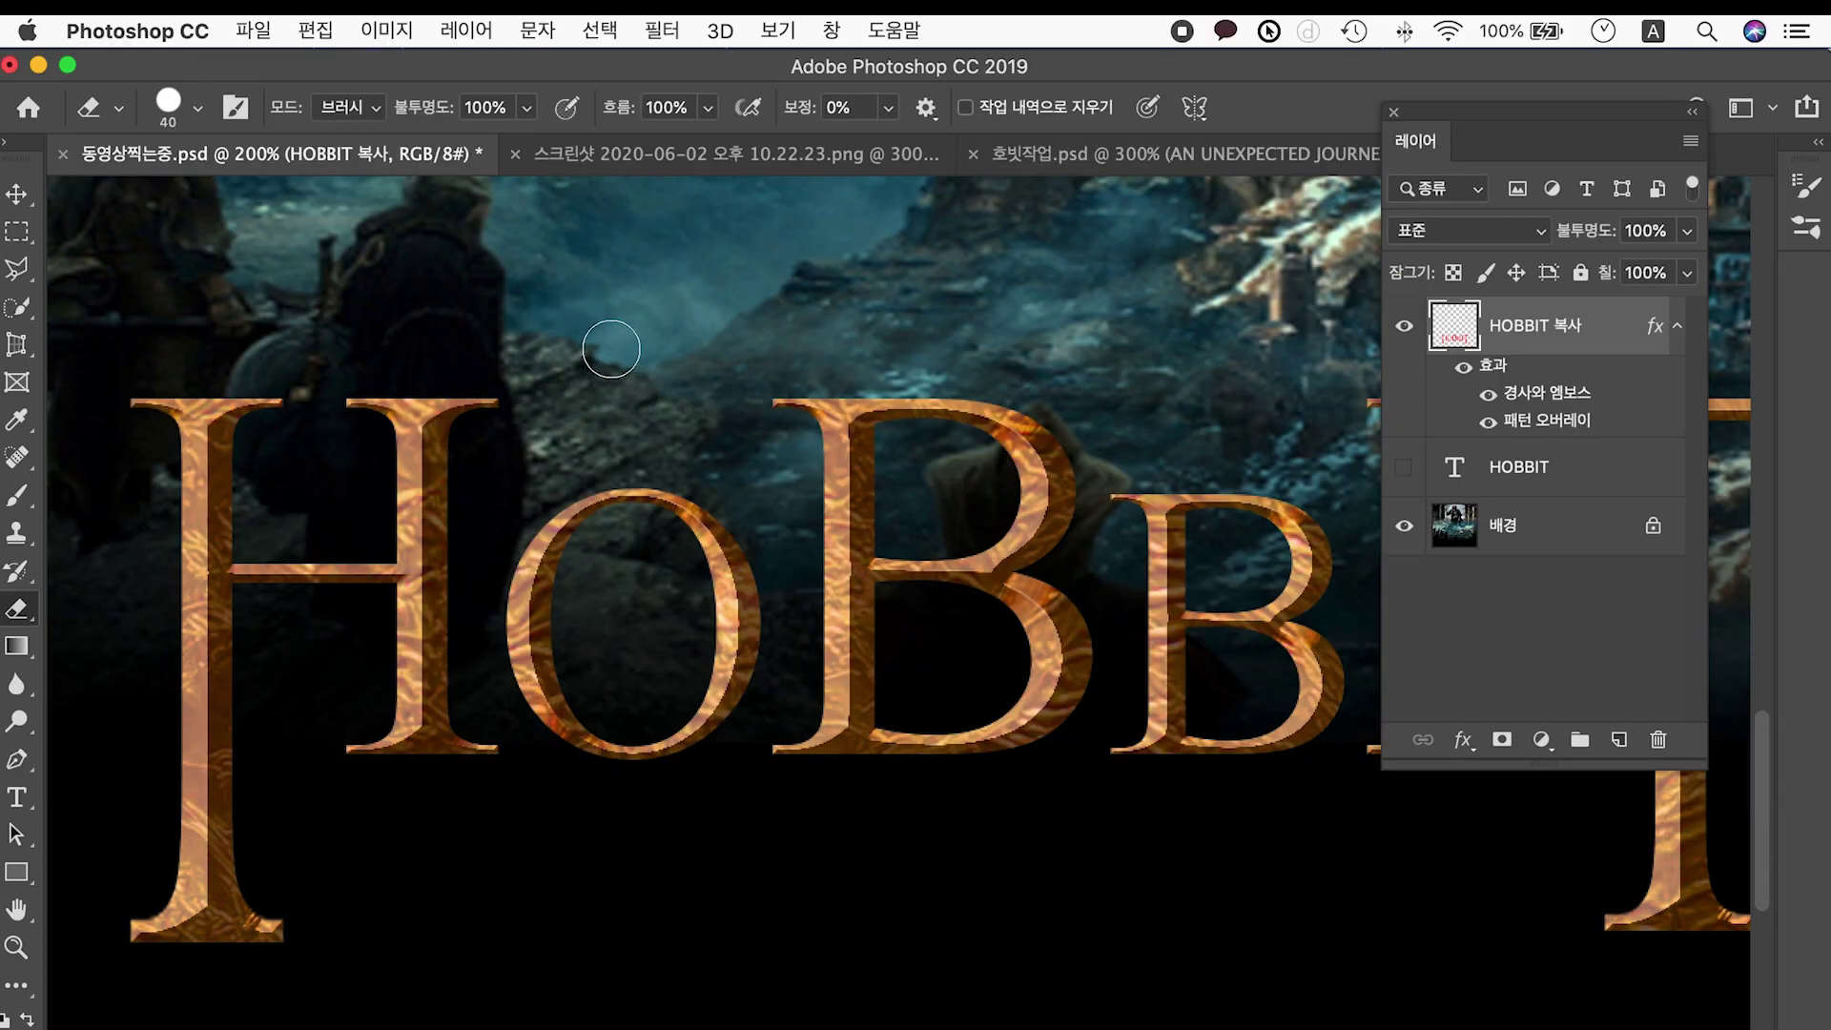
{"action": "key", "text": "["}
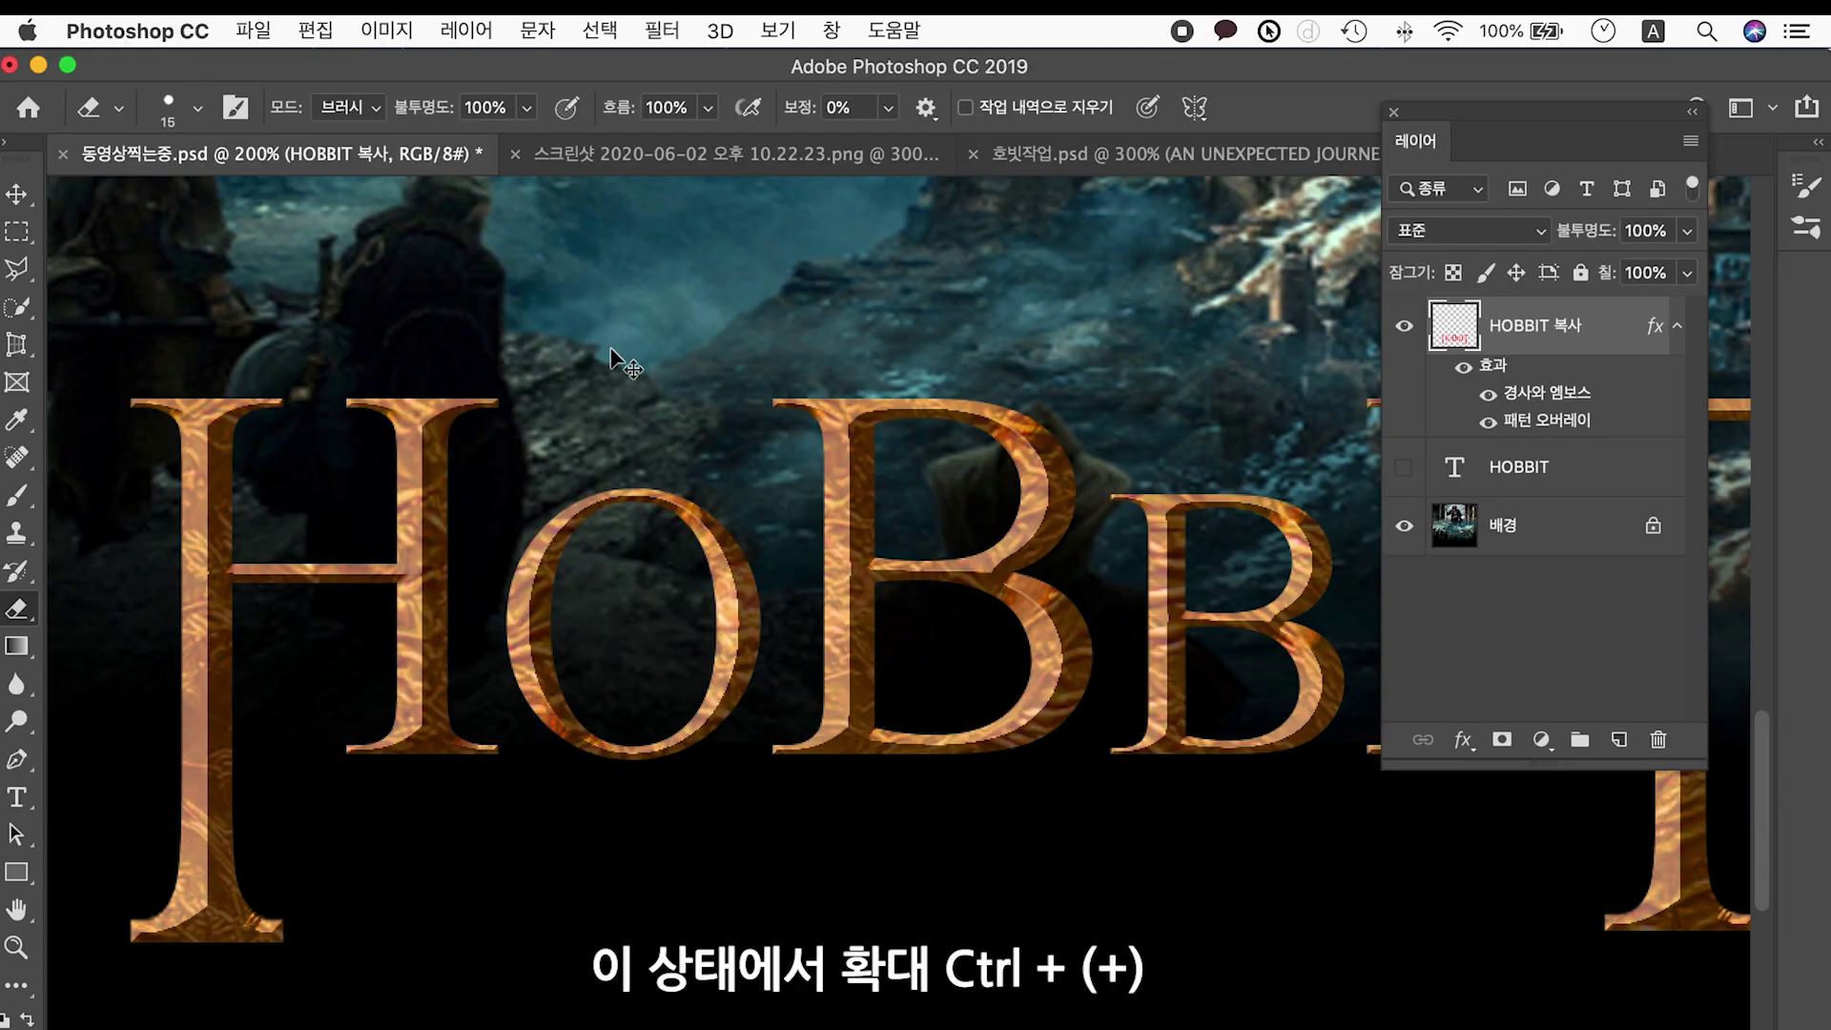
Set the eraser size to 9 pixels and erase small irregular chips along the outer left edge of the H's long stem.
{"action": "key", "text": "super+plus"}
{"action": "left_click_drag", "start_coordinate": [807, 436], "coordinate": [1033, 441]}
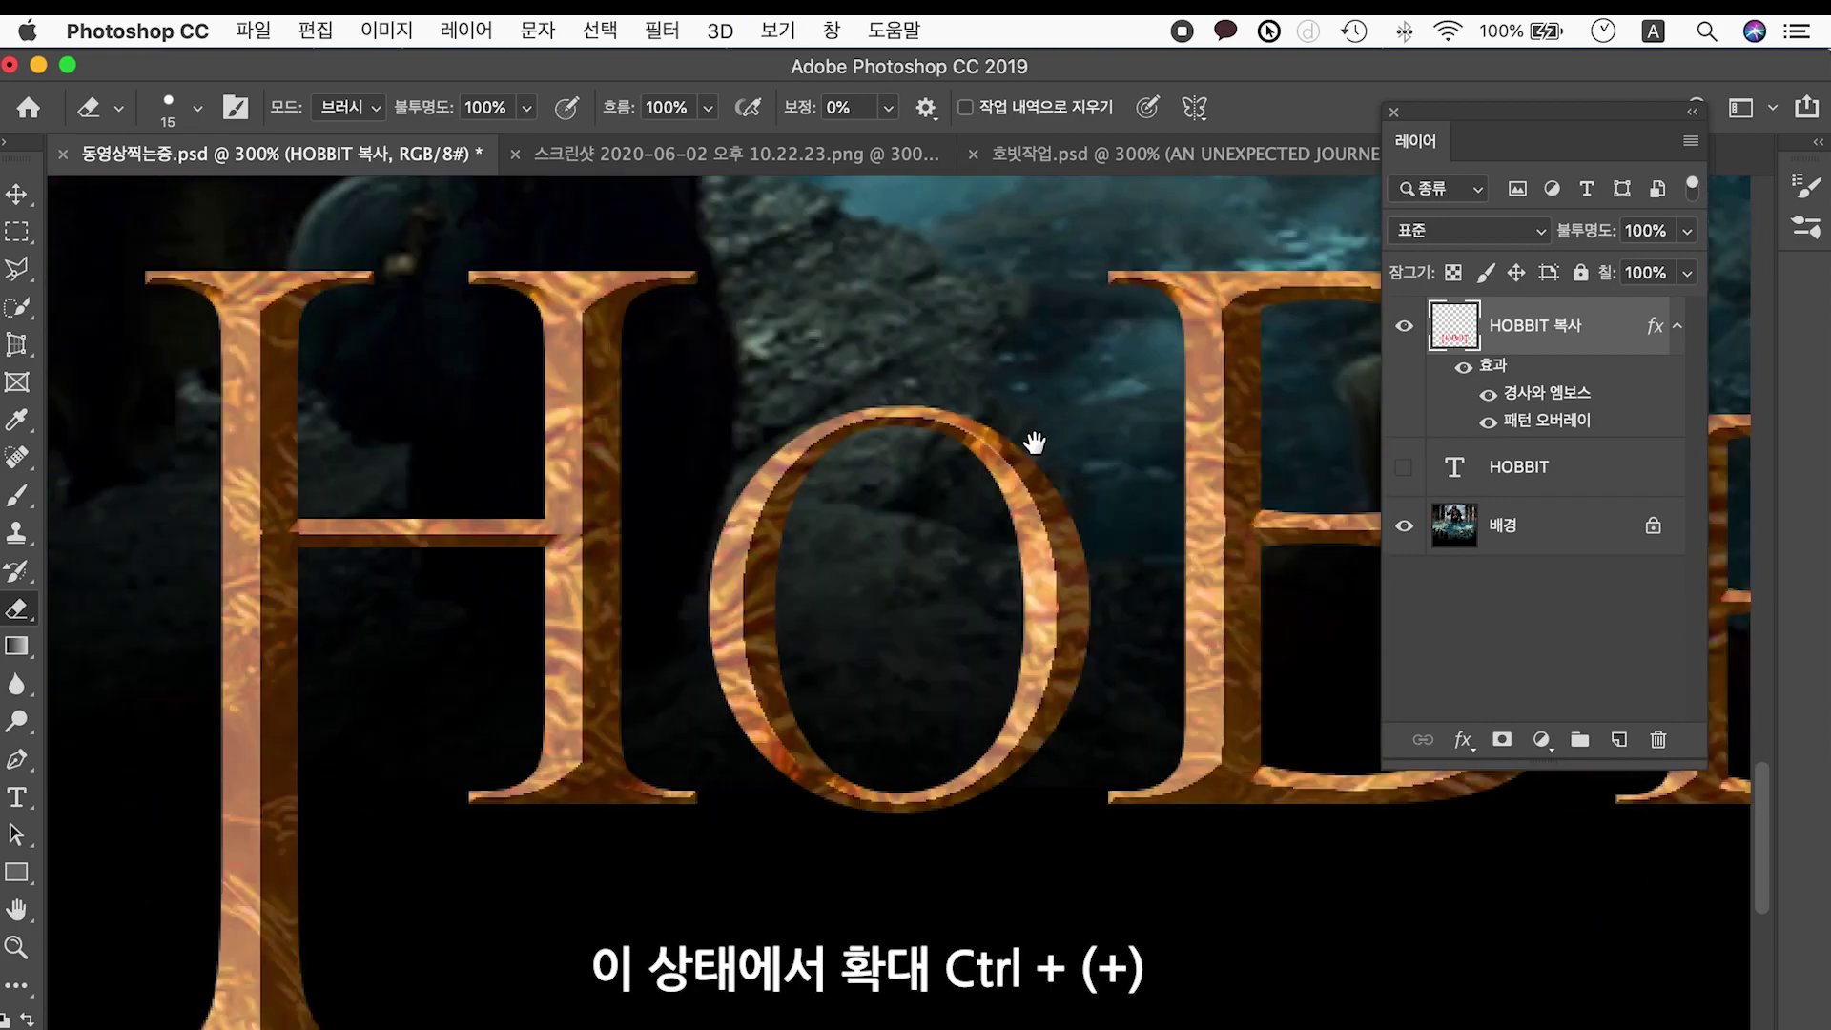
{"action": "left_click_drag", "start_coordinate": [801, 461], "coordinate": [830, 461]}
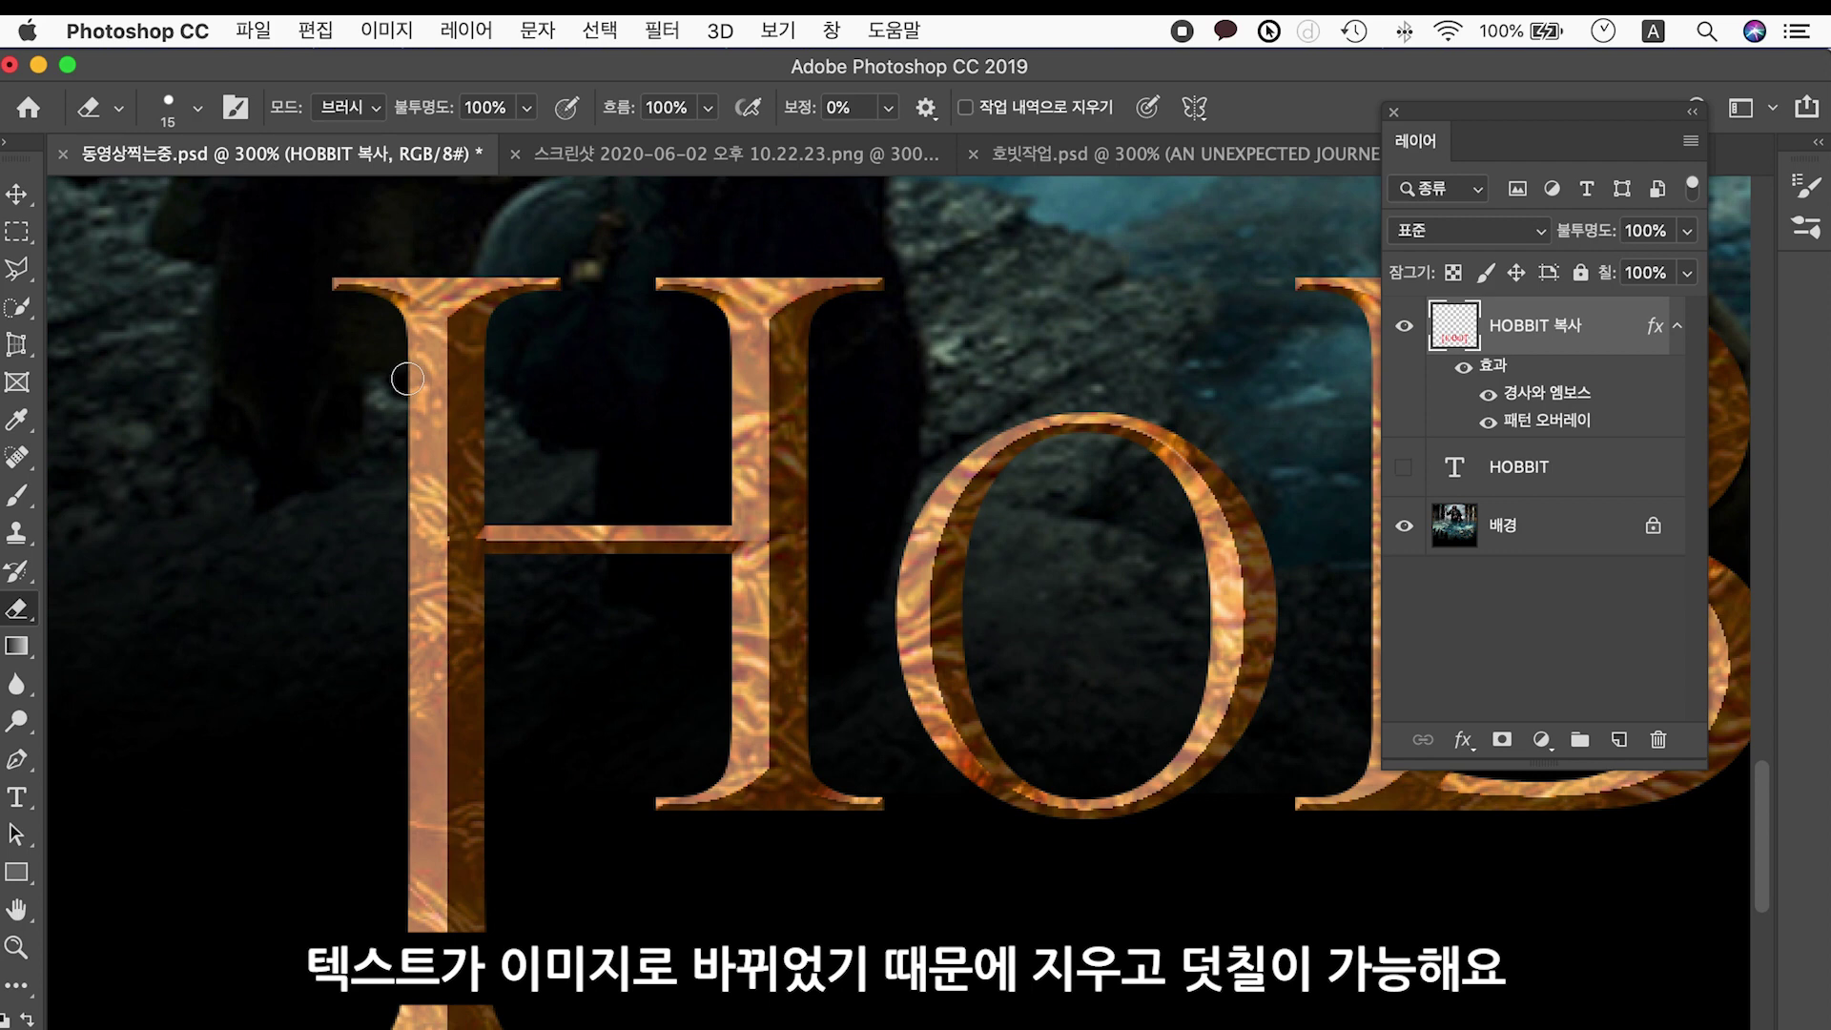
{"action": "key", "text": "bracketleft"}
{"action": "key", "text": "bracketleft"}
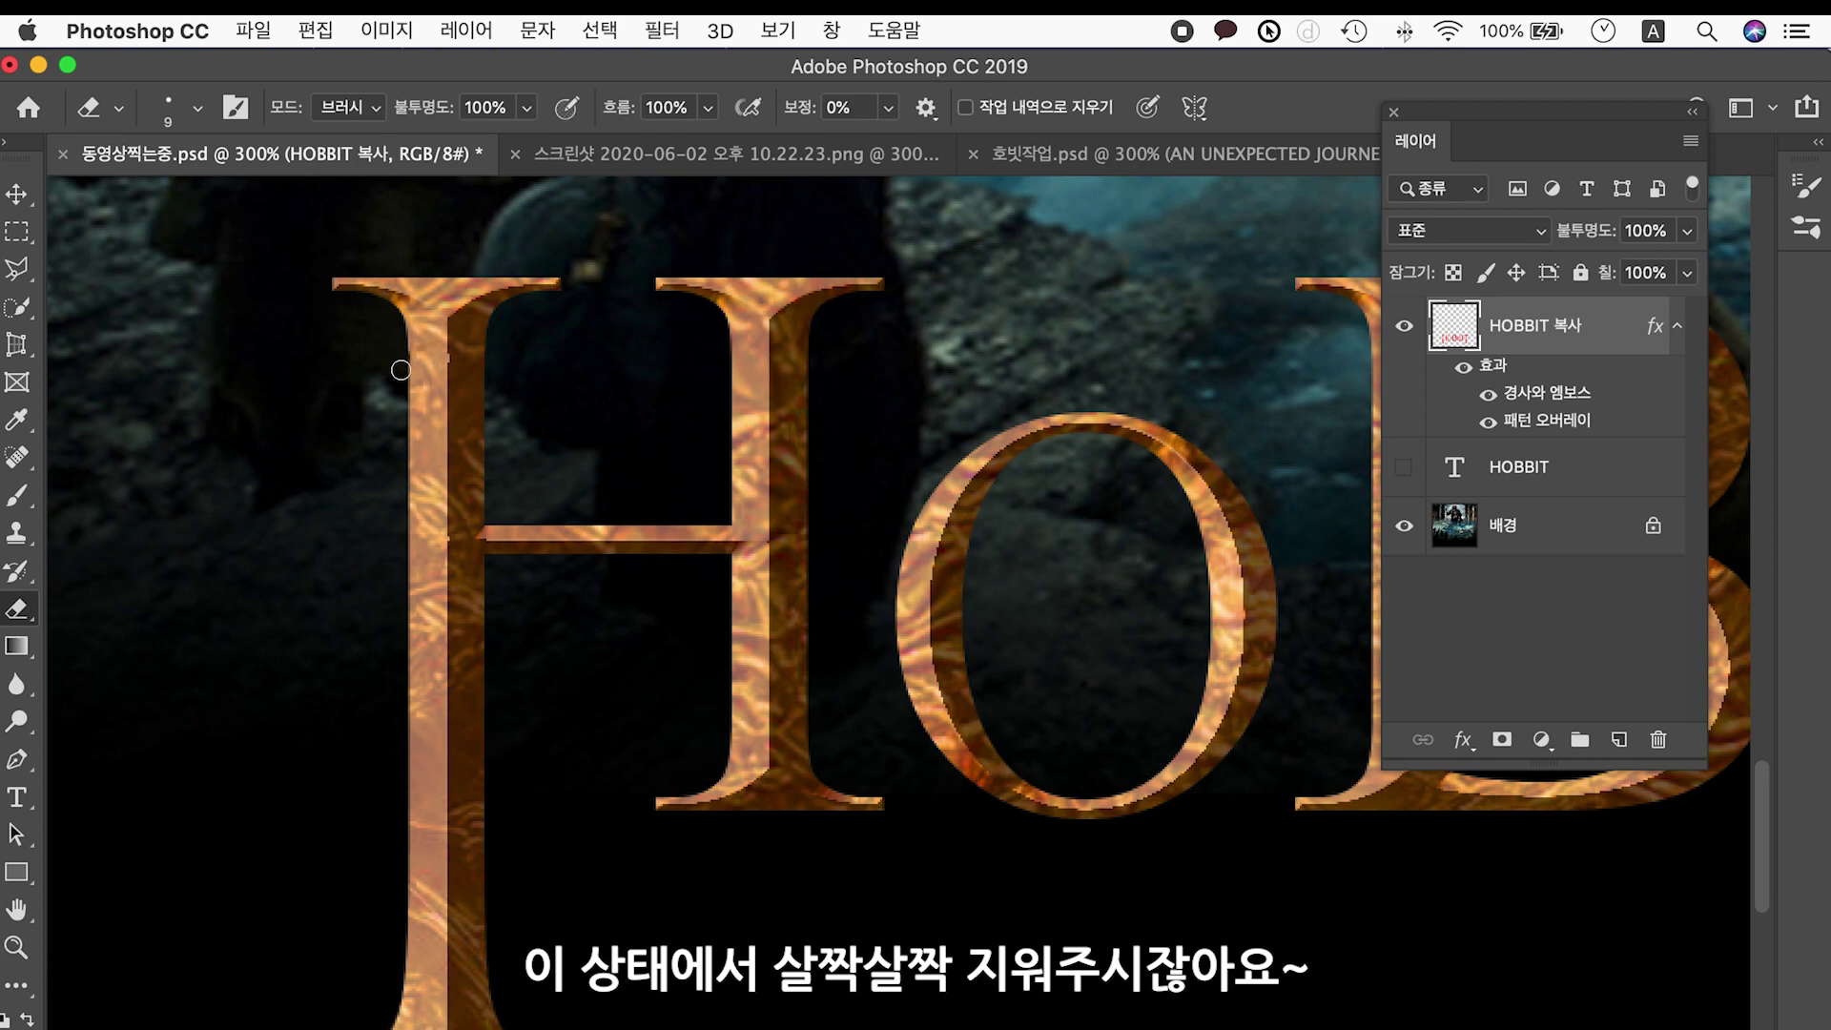
{"action": "left_click_drag", "start_coordinate": [401, 385], "coordinate": [403, 704]}
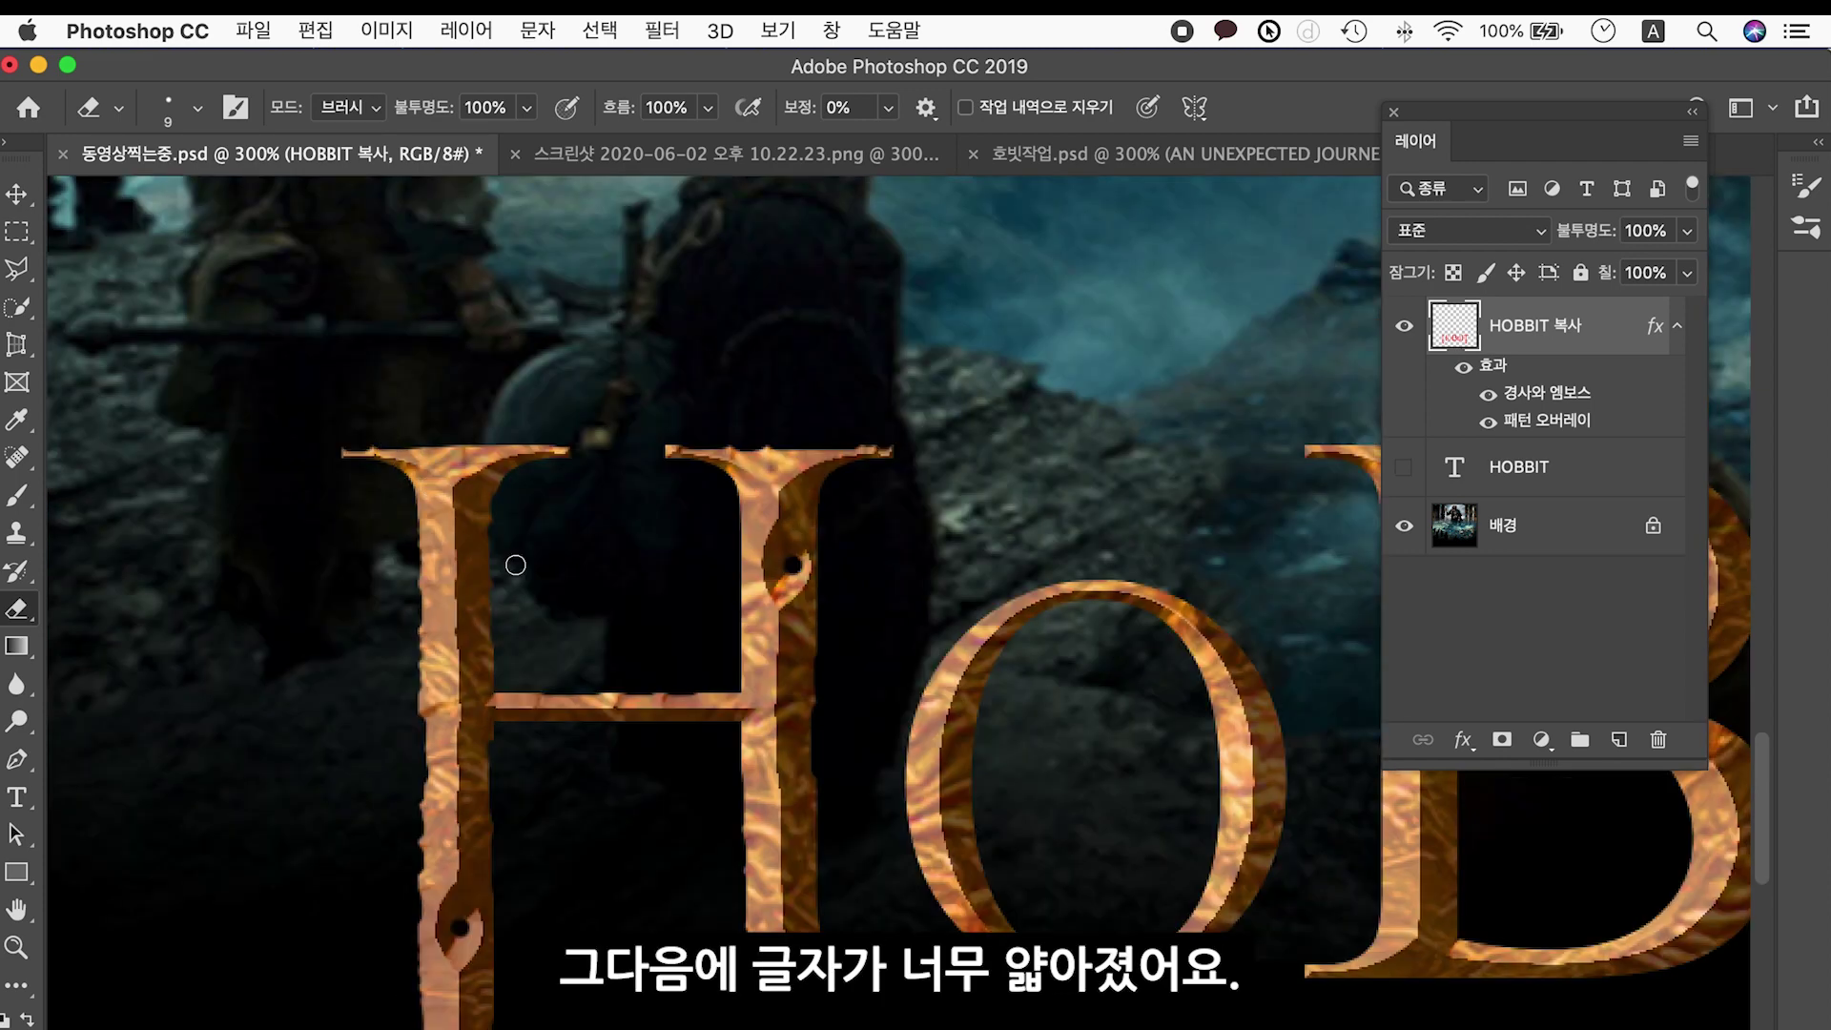
Try thickening the left edge of the H's long stem with an 8-pixel Brush, and undo the painting.
{"action": "left_click_drag", "start_coordinate": [584, 736], "coordinate": [594, 620]}
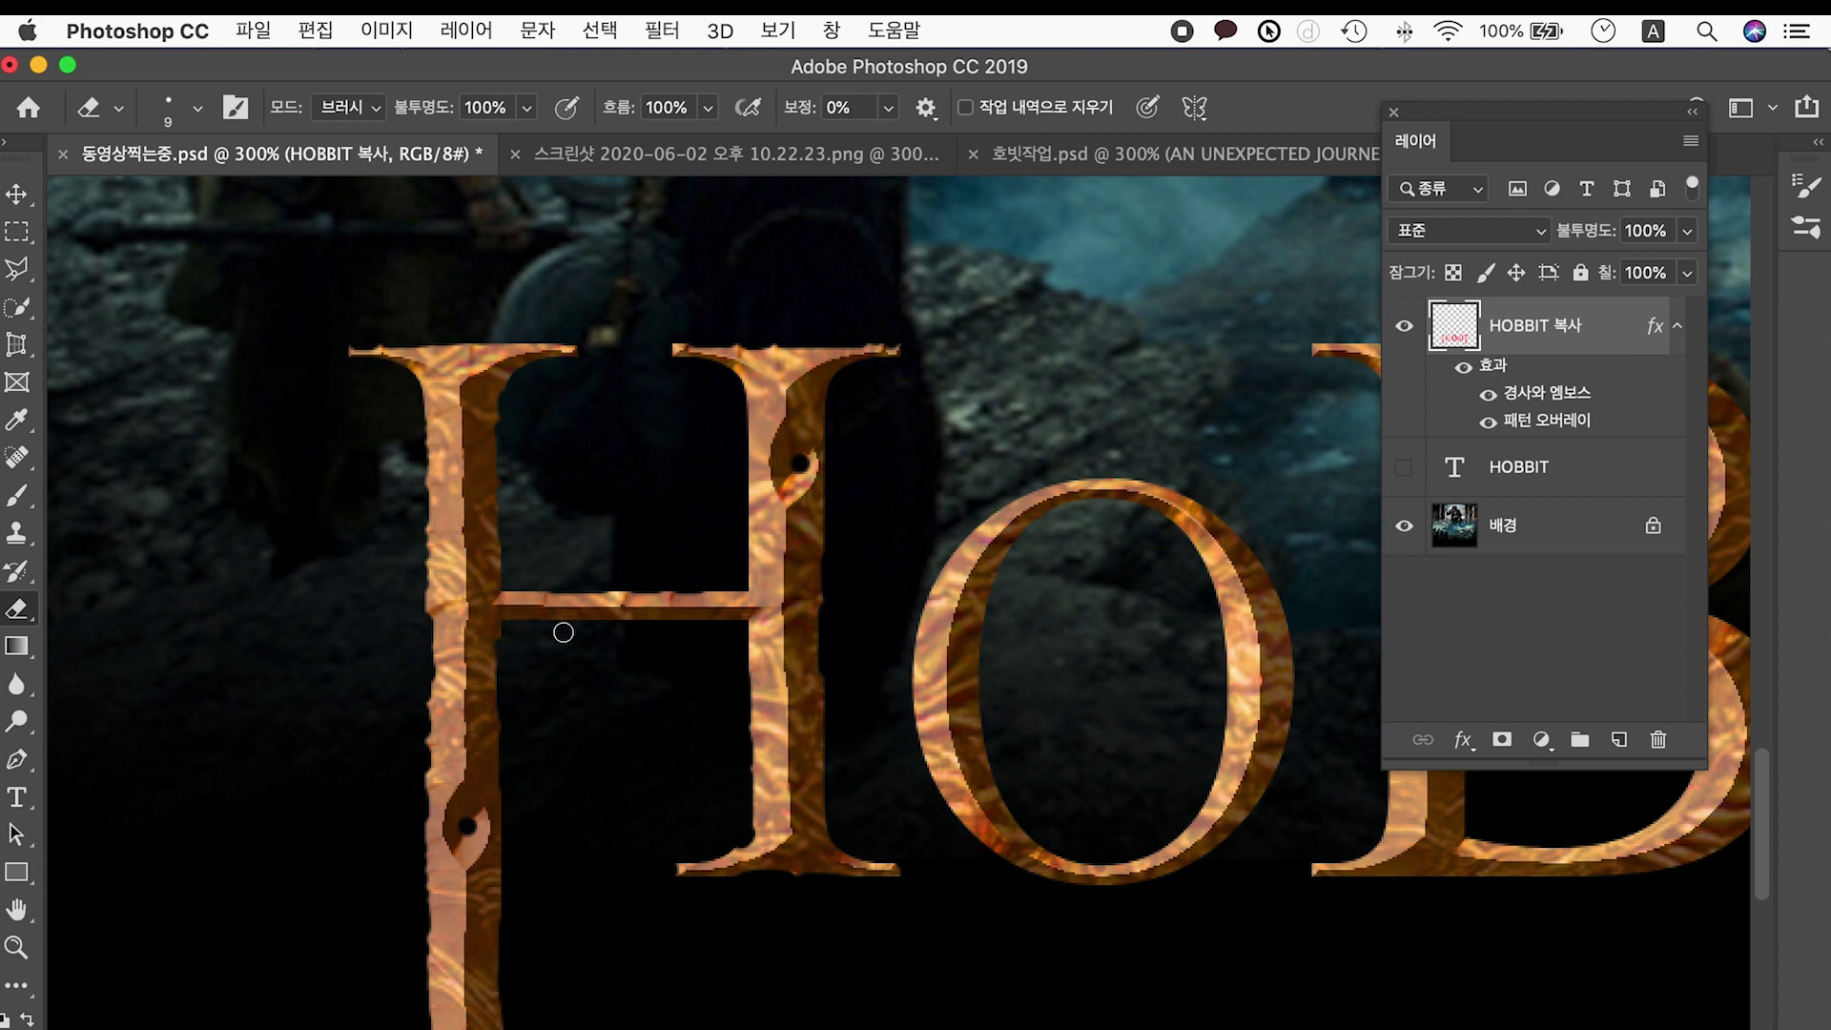
{"action": "left_click", "coordinate": [19, 501]}
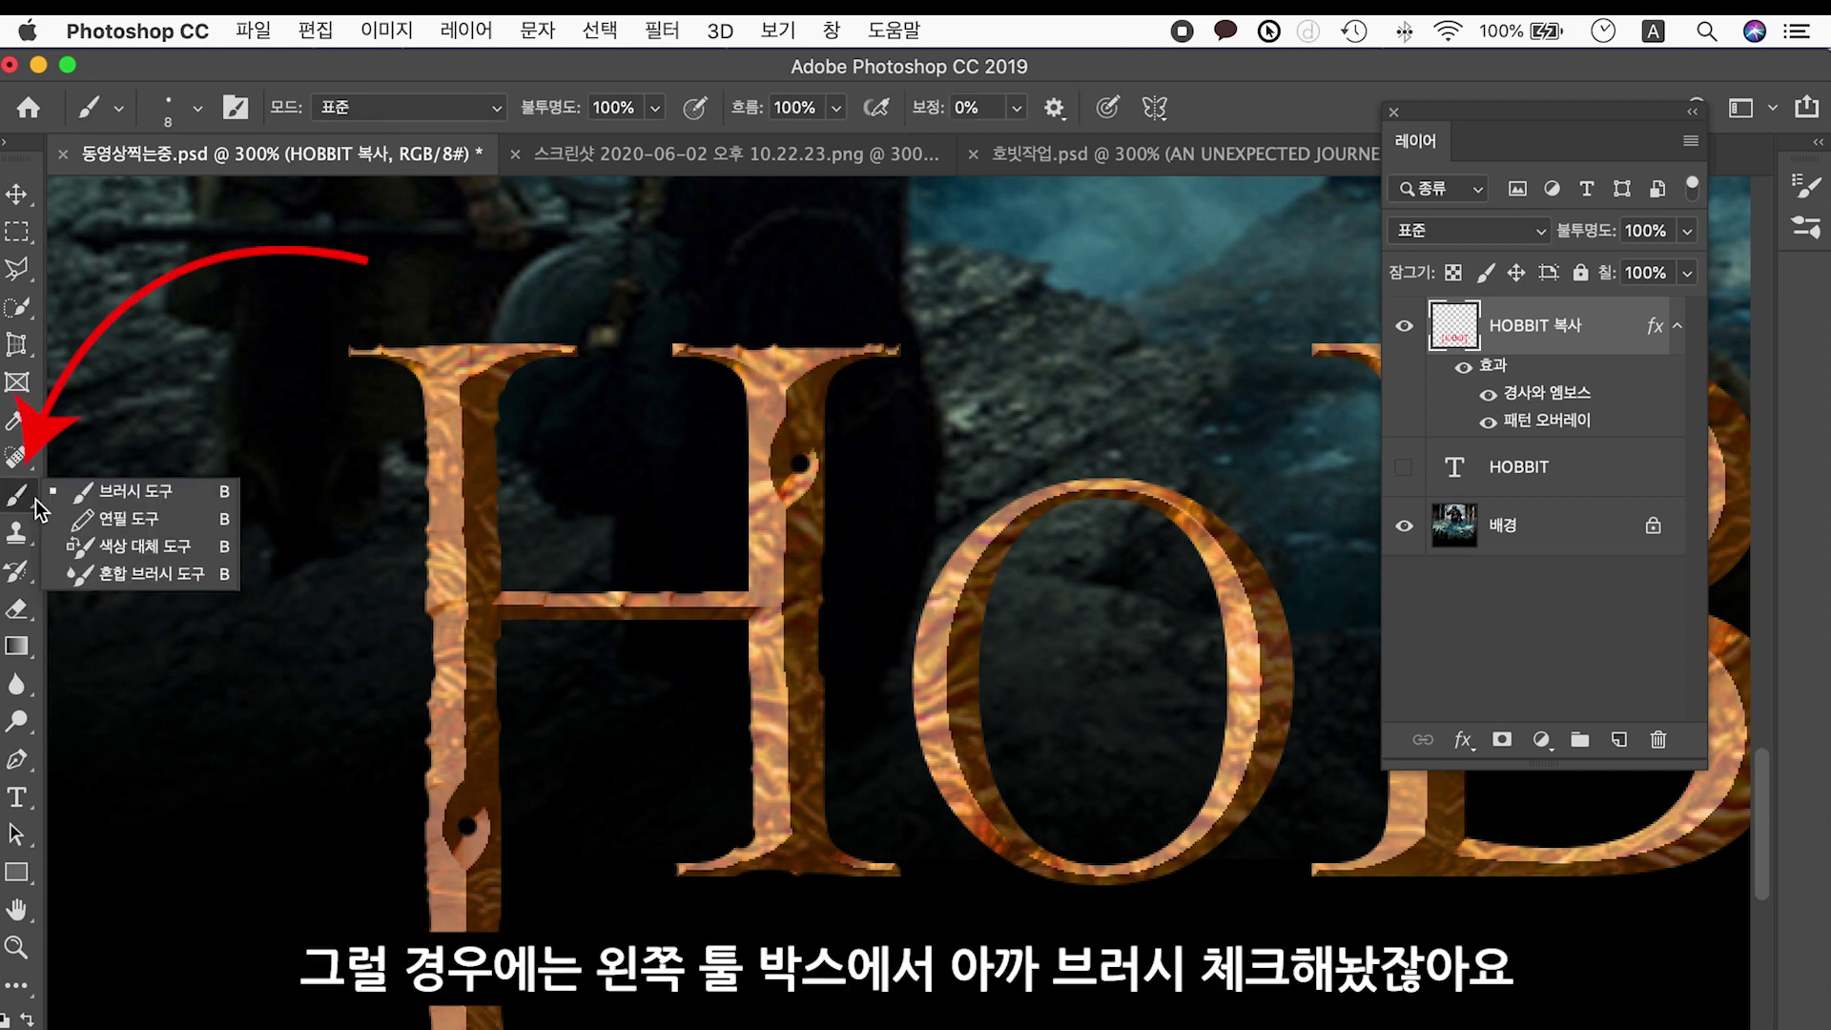
{"action": "left_click", "coordinate": [134, 498]}
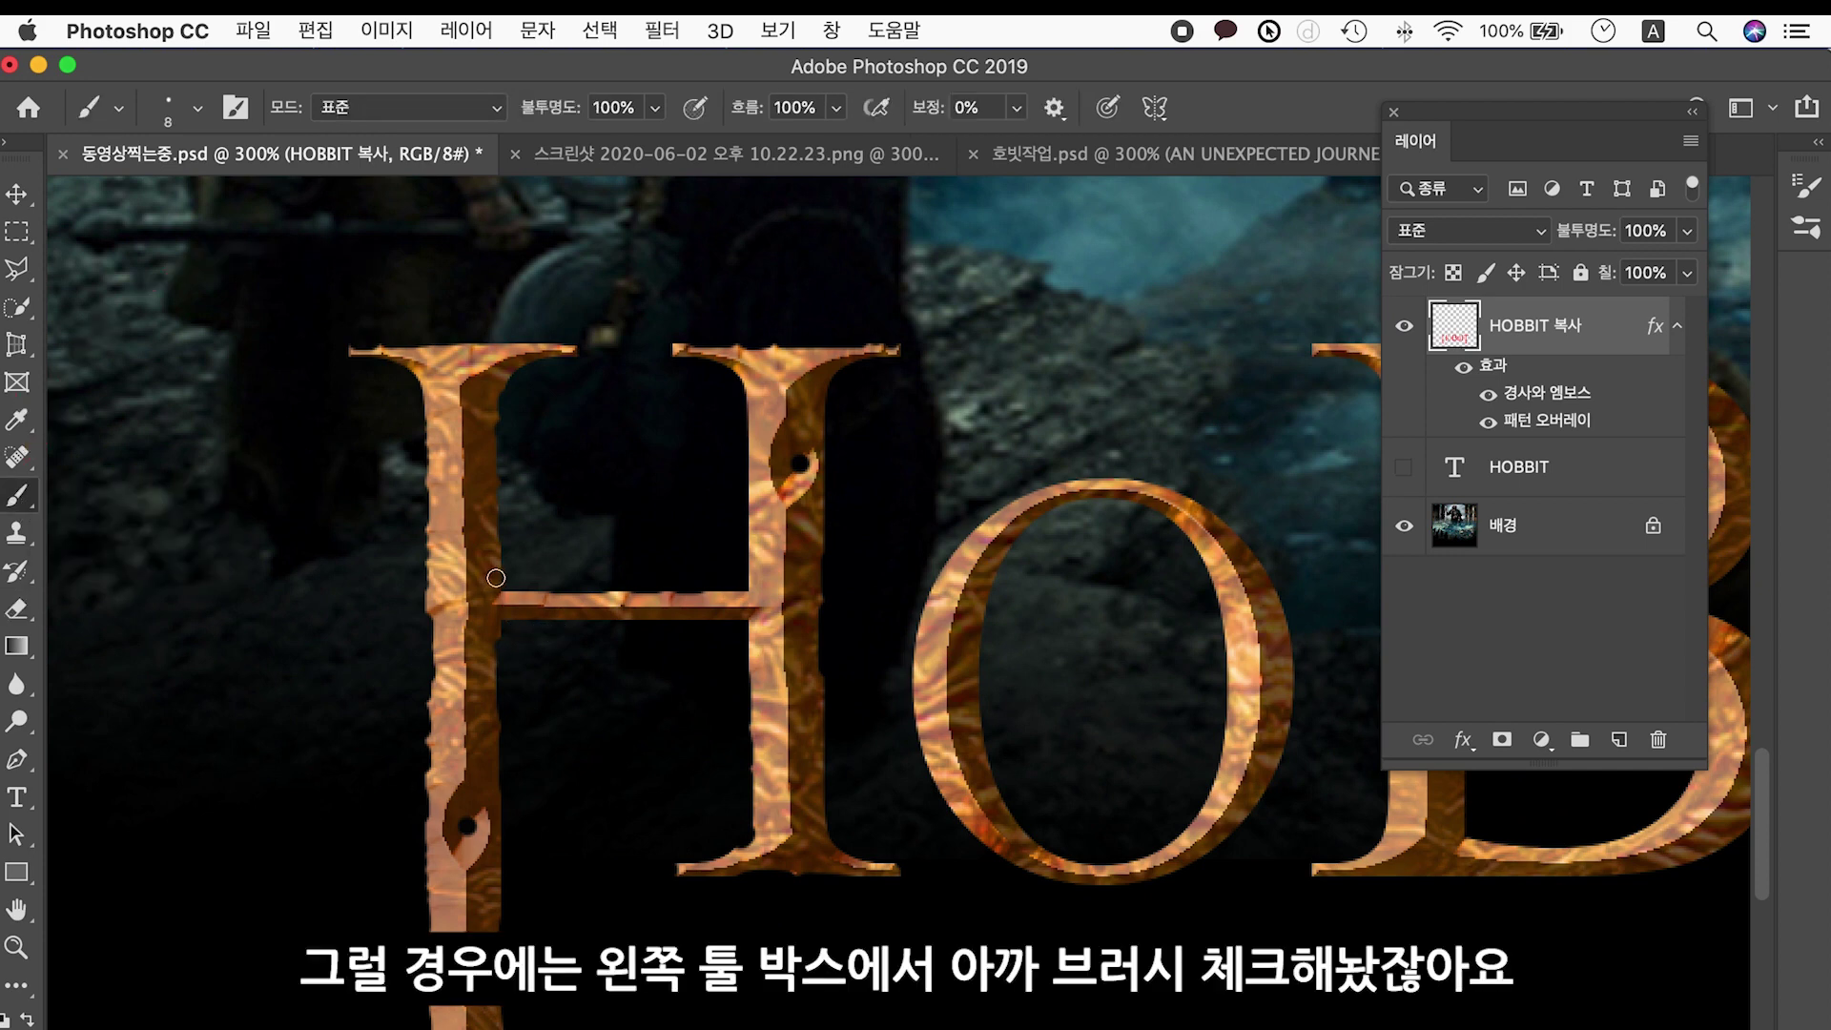
{"action": "left_click_drag", "start_coordinate": [419, 456], "coordinate": [431, 722]}
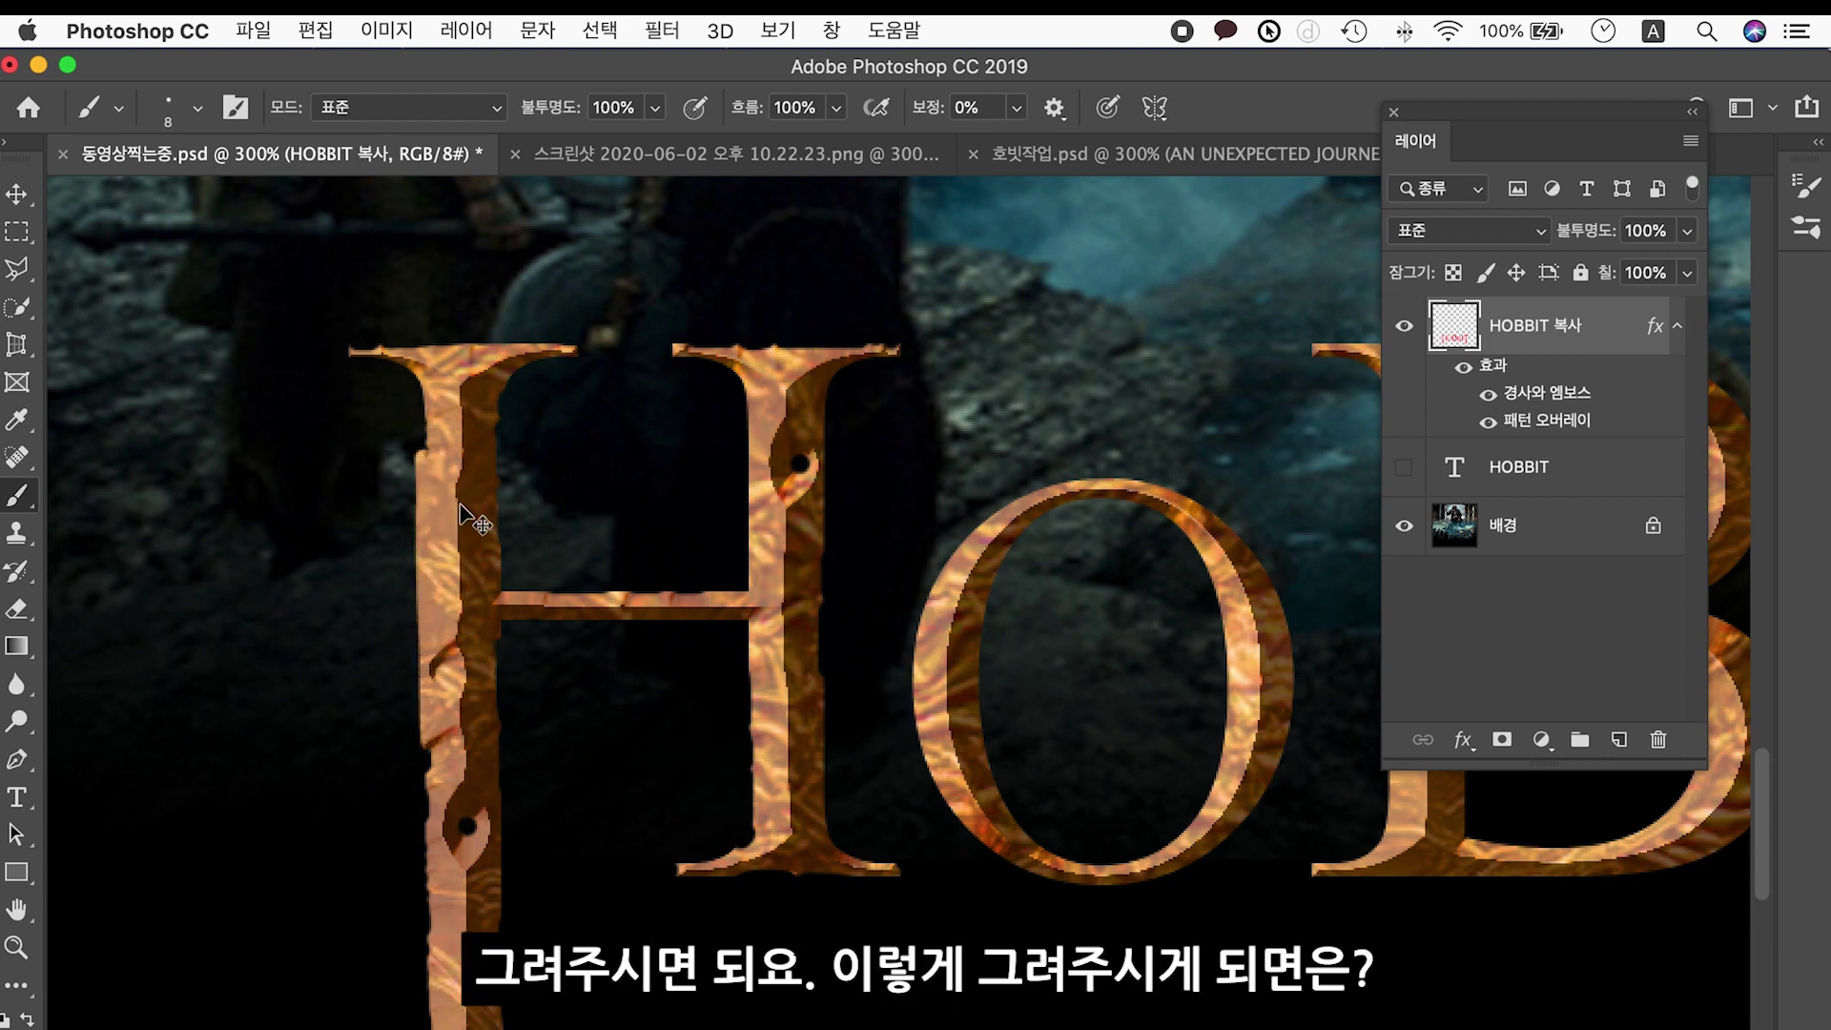
{"action": "left_click_drag", "start_coordinate": [423, 412], "coordinate": [427, 597]}
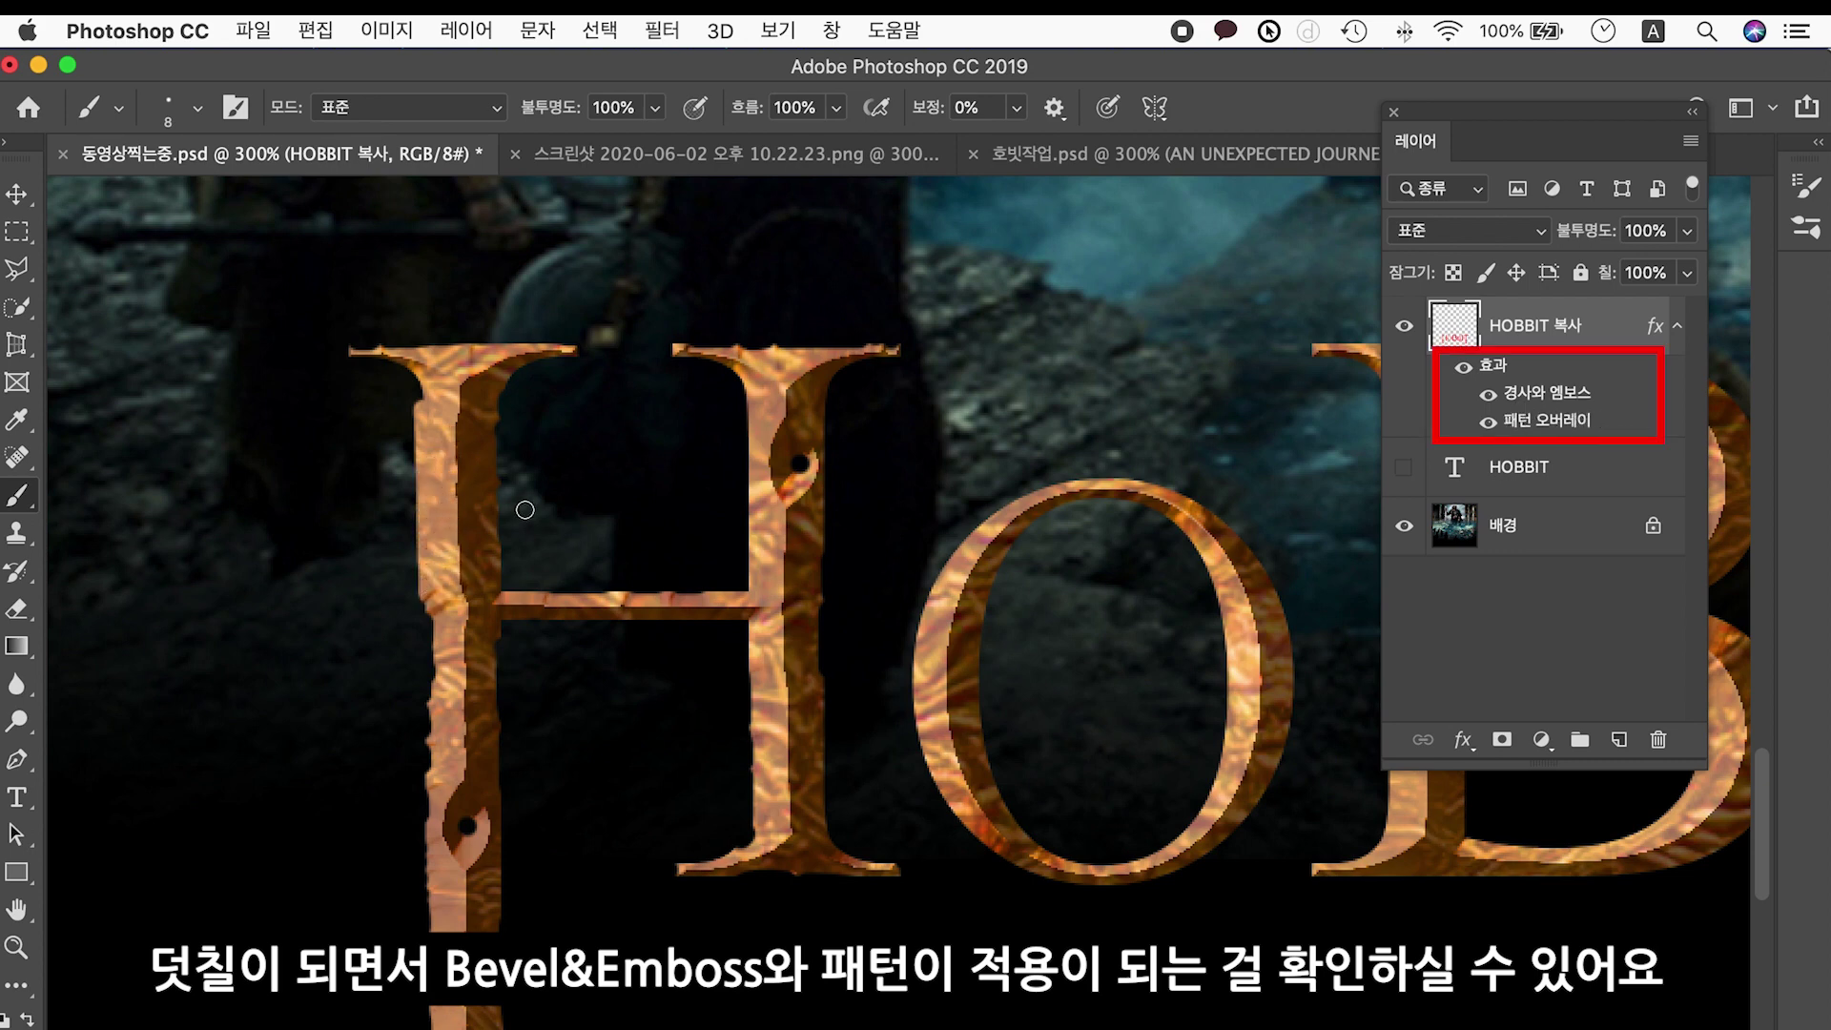
{"action": "key", "text": "super+z"}
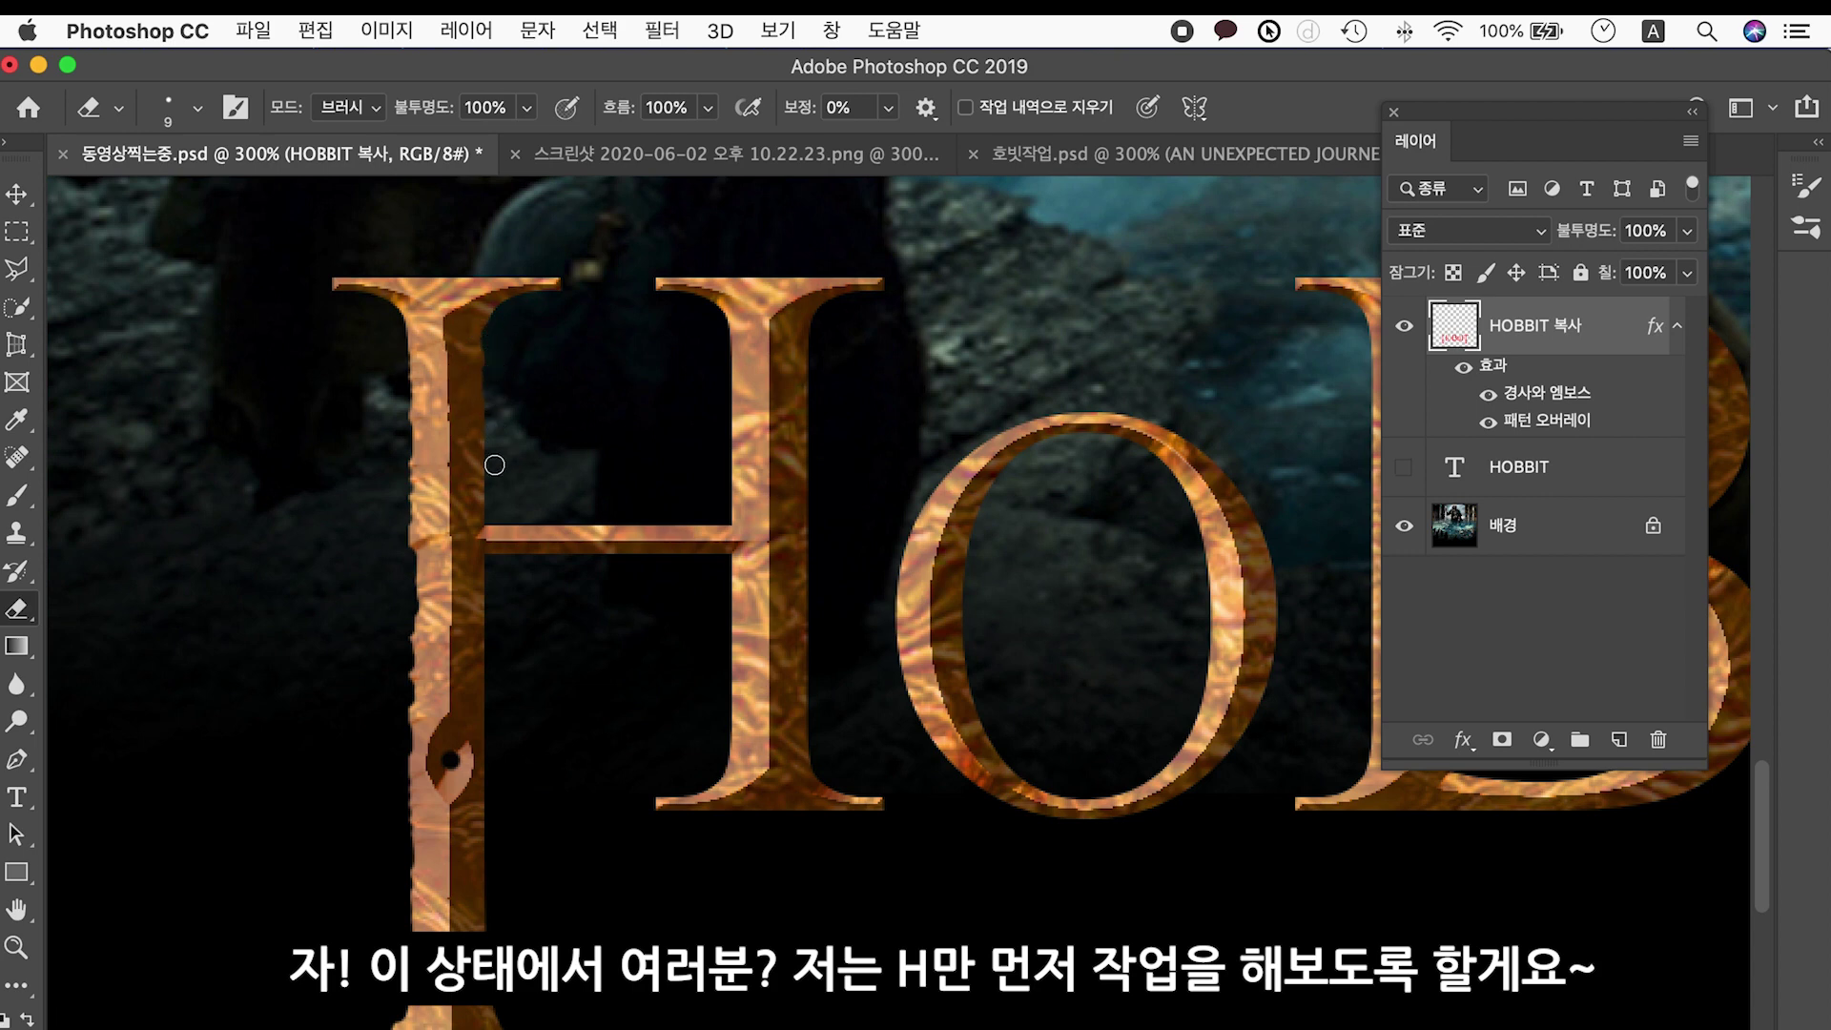
Erase chips along the H's upper serifs, both sides of its short stem, and the inner edge of its long stem.
{"action": "left_click_drag", "start_coordinate": [341, 271], "coordinate": [872, 272]}
{"action": "left_click_drag", "start_coordinate": [821, 372], "coordinate": [772, 396]}
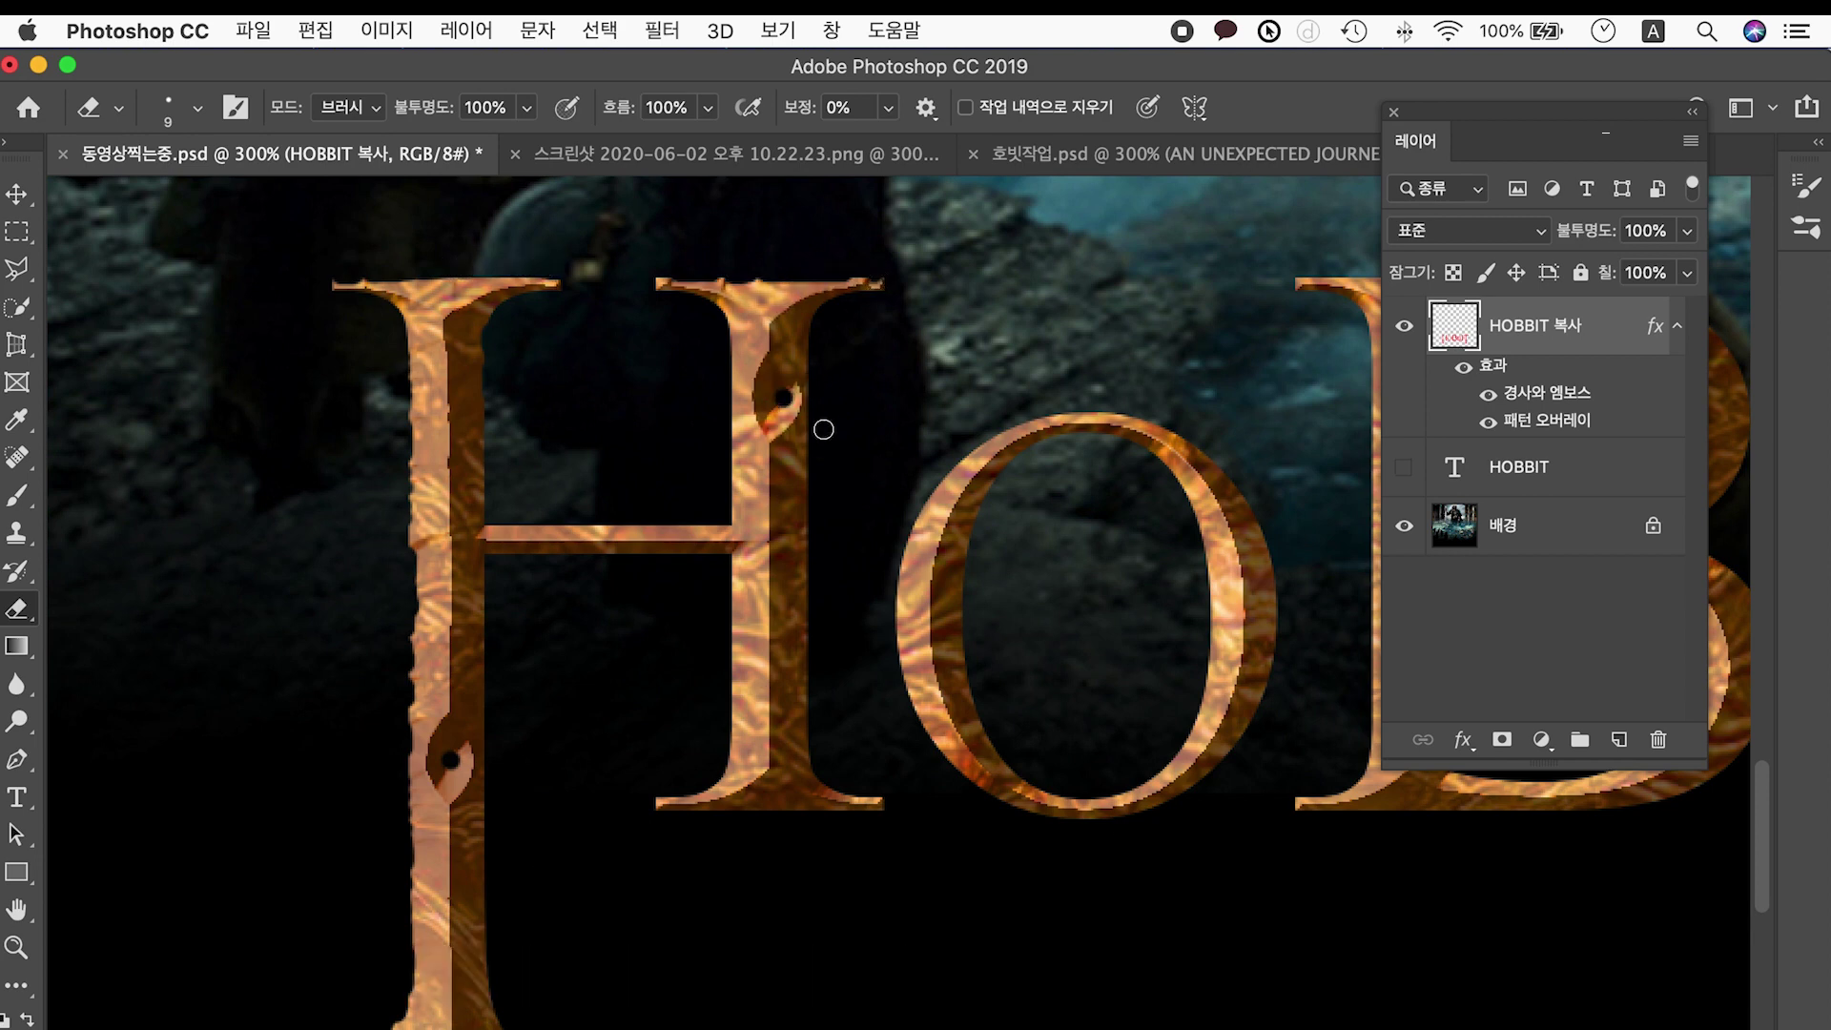
{"action": "left_click_drag", "start_coordinate": [821, 468], "coordinate": [825, 671]}
{"action": "mouse_move", "coordinate": [722, 609]}
{"action": "left_mouse_down"}
{"action": "mouse_move", "coordinate": [728, 766]}
{"action": "mouse_move", "coordinate": [692, 778]}
{"action": "mouse_move", "coordinate": [725, 744]}
{"action": "left_mouse_up"}
{"action": "left_click_drag", "start_coordinate": [487, 363], "coordinate": [492, 461]}
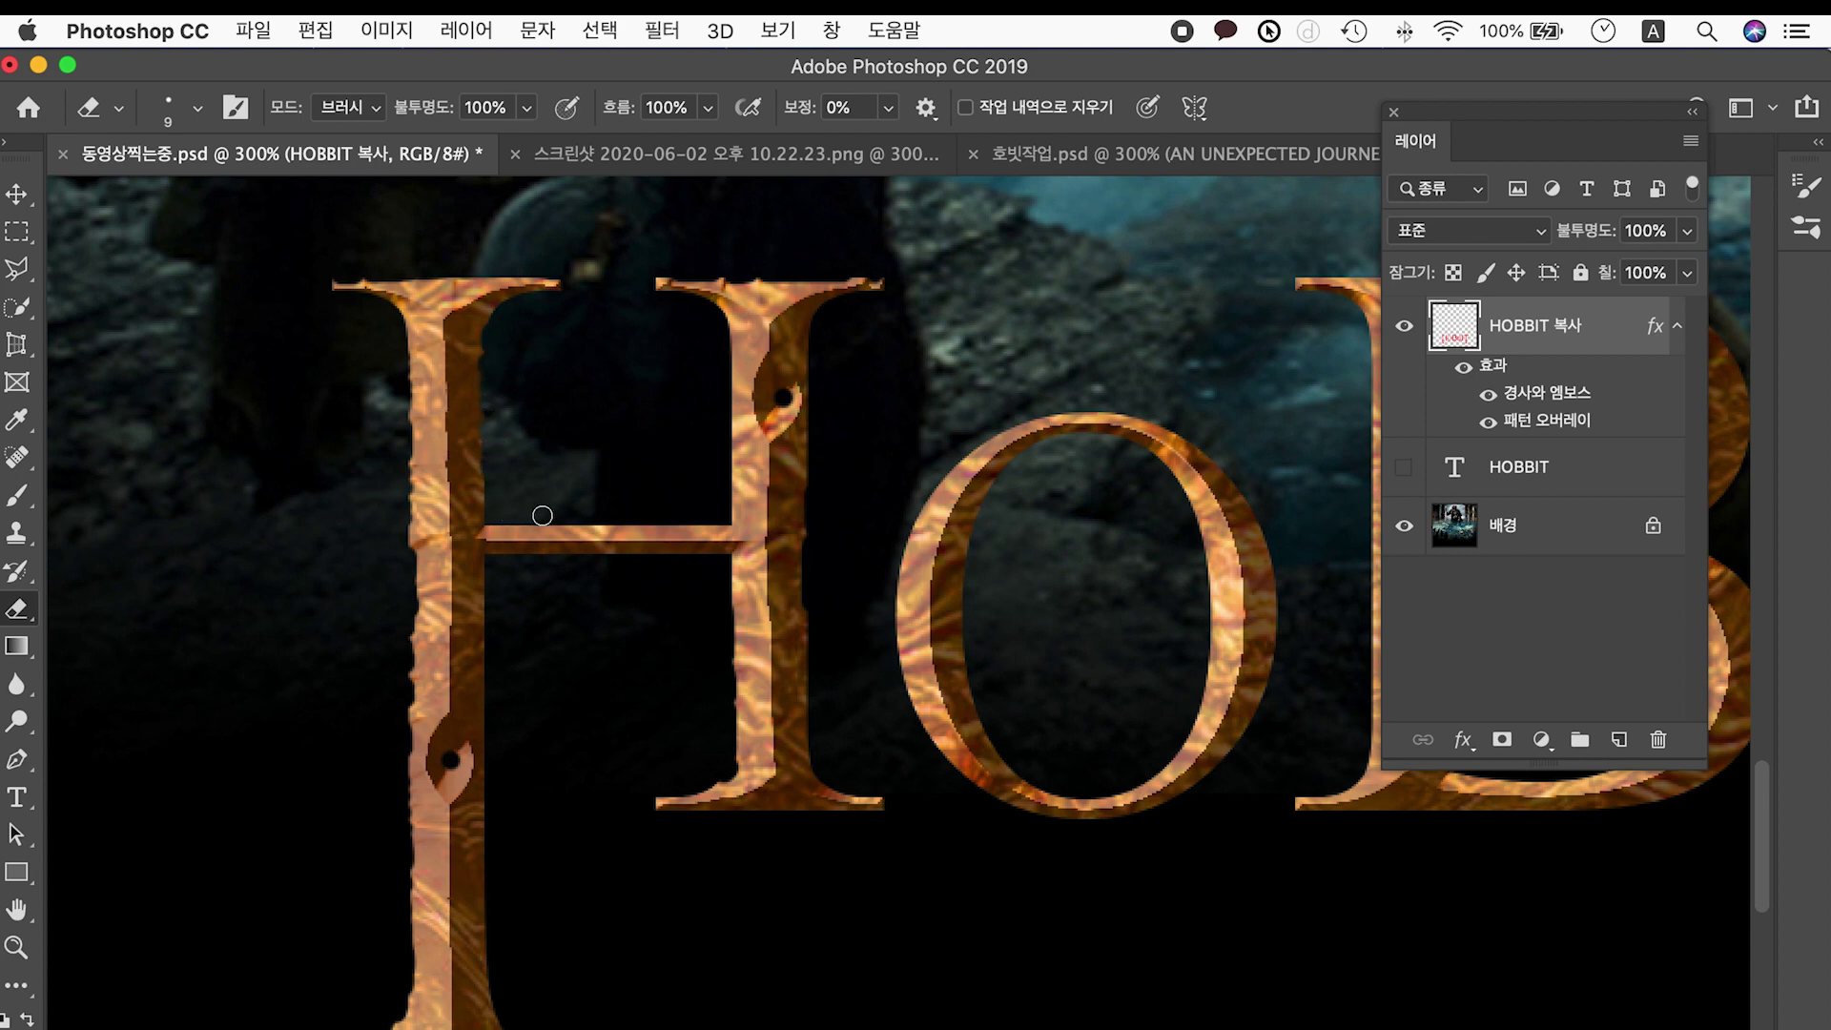
Erase chips along the H's crossbar, the lower part of its long stem, and the base serifs of both stems.
{"action": "left_click_drag", "start_coordinate": [544, 516], "coordinate": [685, 517]}
{"action": "left_click_drag", "start_coordinate": [487, 581], "coordinate": [488, 611]}
{"action": "mouse_move", "coordinate": [494, 686]}
{"action": "left_mouse_down"}
{"action": "mouse_move", "coordinate": [501, 1027]}
{"action": "mouse_move", "coordinate": [600, 851]}
{"action": "left_mouse_up"}
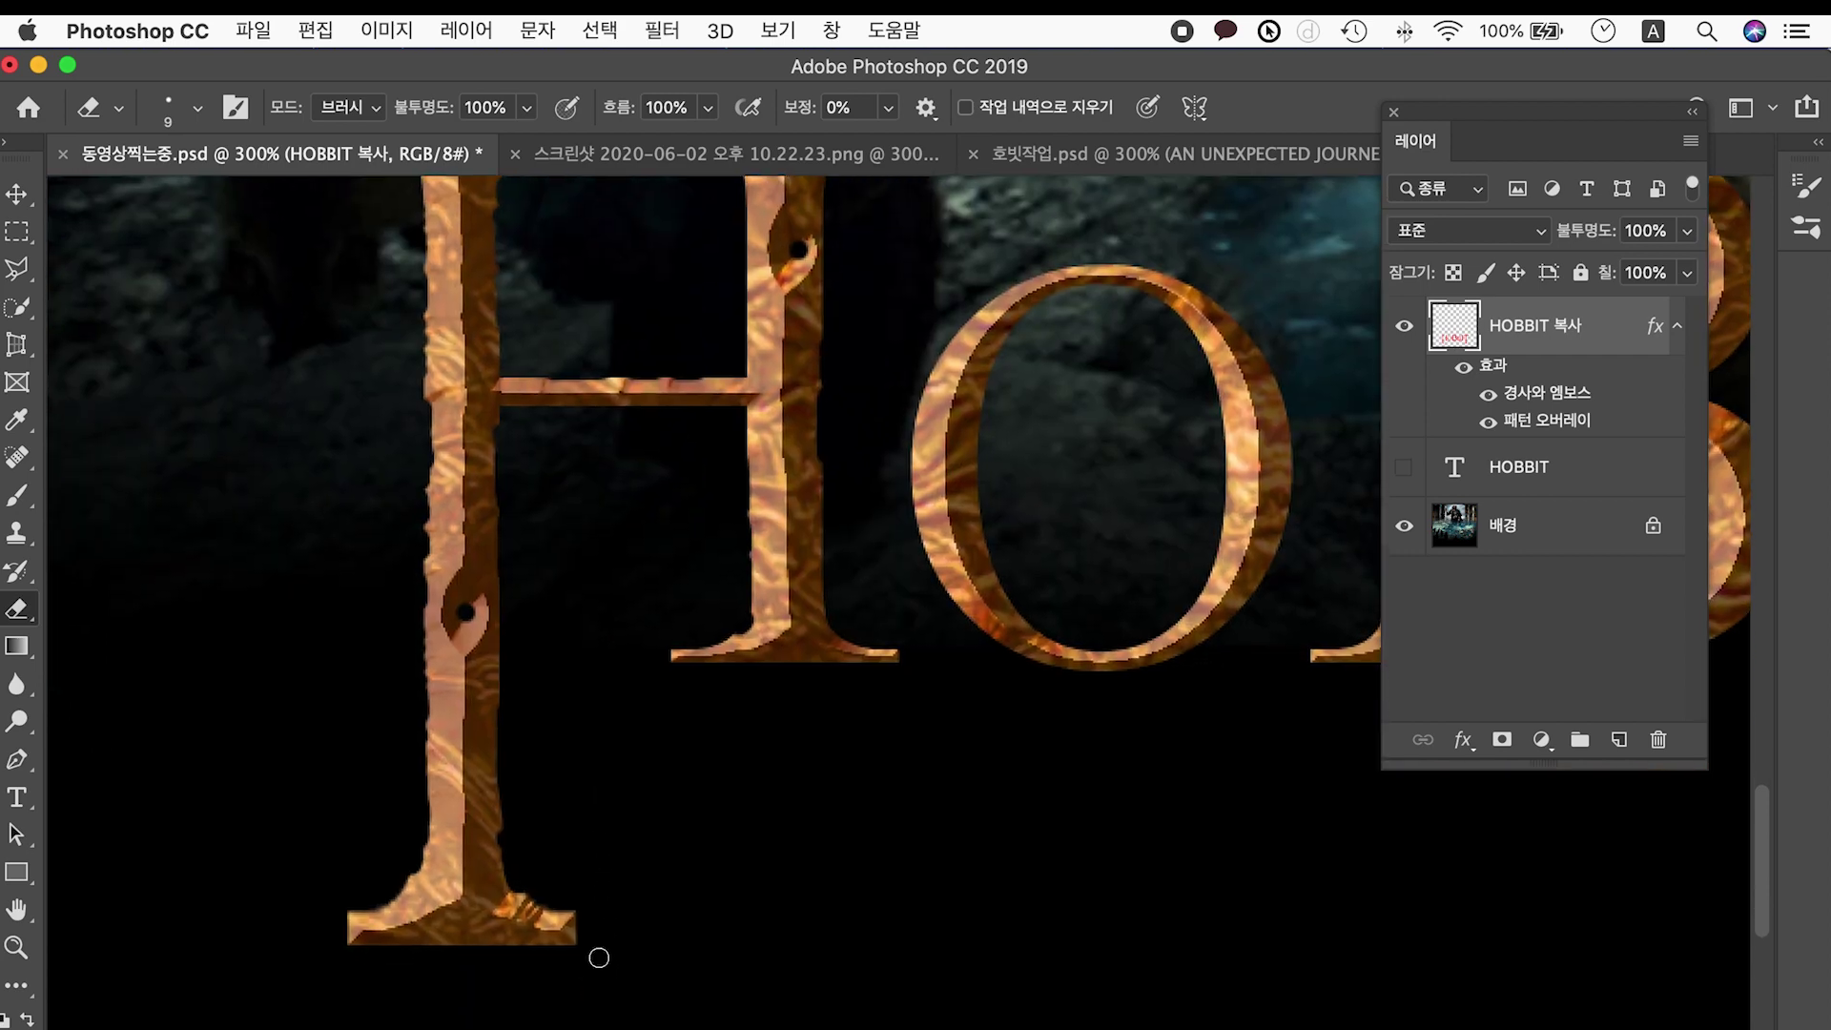
{"action": "mouse_move", "coordinate": [580, 937]}
{"action": "left_mouse_down"}
{"action": "mouse_move", "coordinate": [582, 918]}
{"action": "mouse_move", "coordinate": [563, 948]}
{"action": "mouse_move", "coordinate": [347, 948]}
{"action": "mouse_move", "coordinate": [343, 907]}
{"action": "mouse_move", "coordinate": [336, 921]}
{"action": "left_mouse_up"}
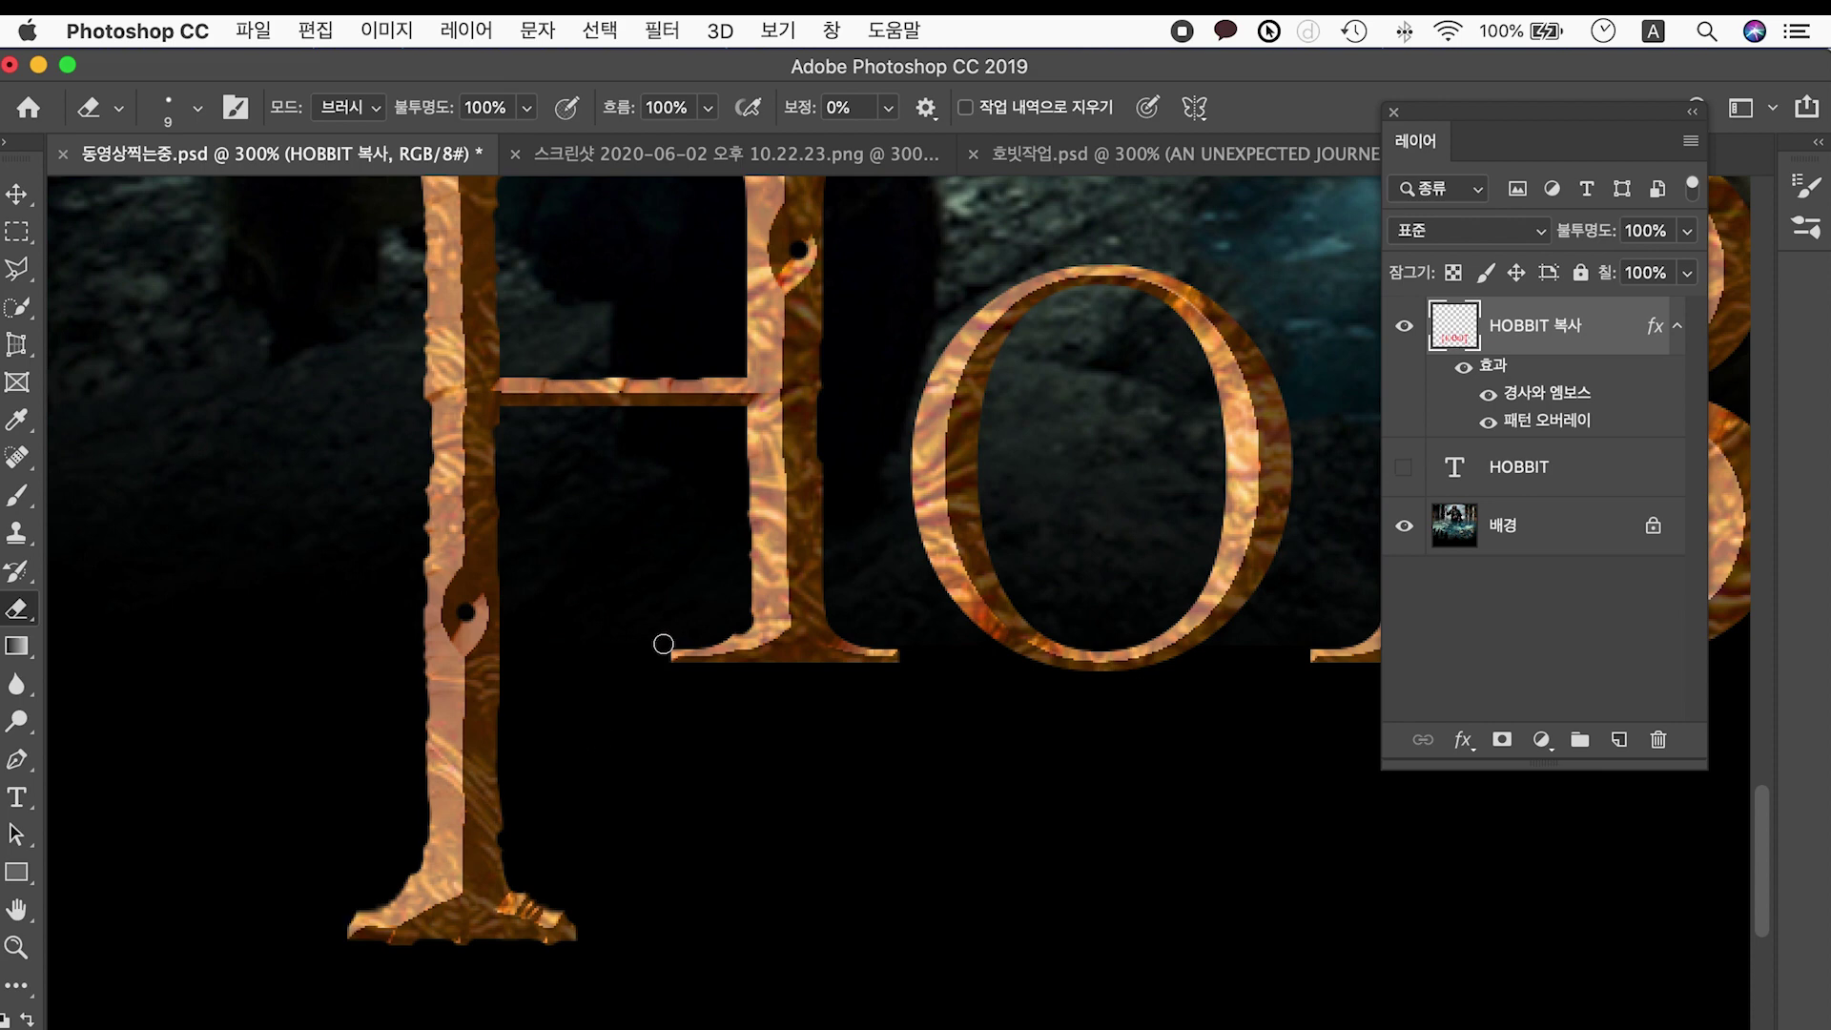
{"action": "mouse_move", "coordinate": [667, 656]}
{"action": "left_mouse_down"}
{"action": "mouse_move", "coordinate": [723, 682]}
{"action": "mouse_move", "coordinate": [852, 672]}
{"action": "left_mouse_up"}
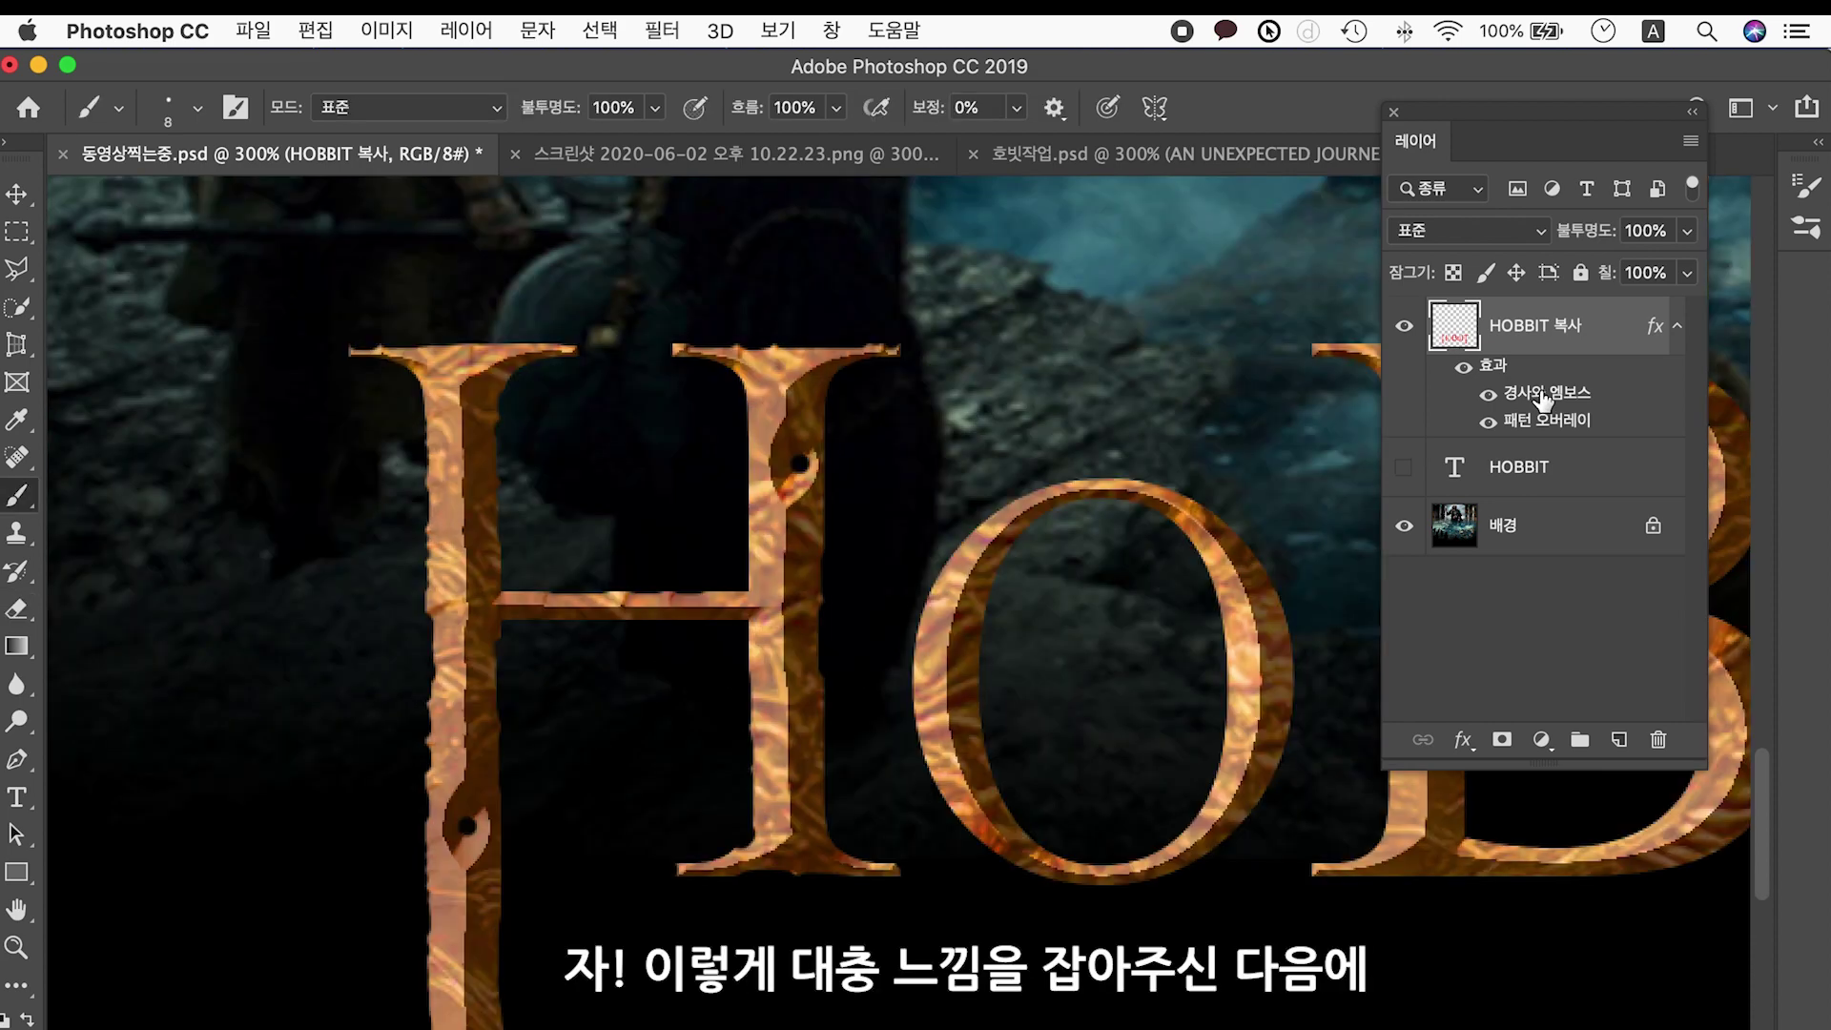
Compare gloss contour presets for the HOBBIT 복사 layer's bevel, and apply the stepped contour 둥글게 만드는 단계.
{"action": "left_click_drag", "start_coordinate": [727, 601], "coordinate": [729, 488]}
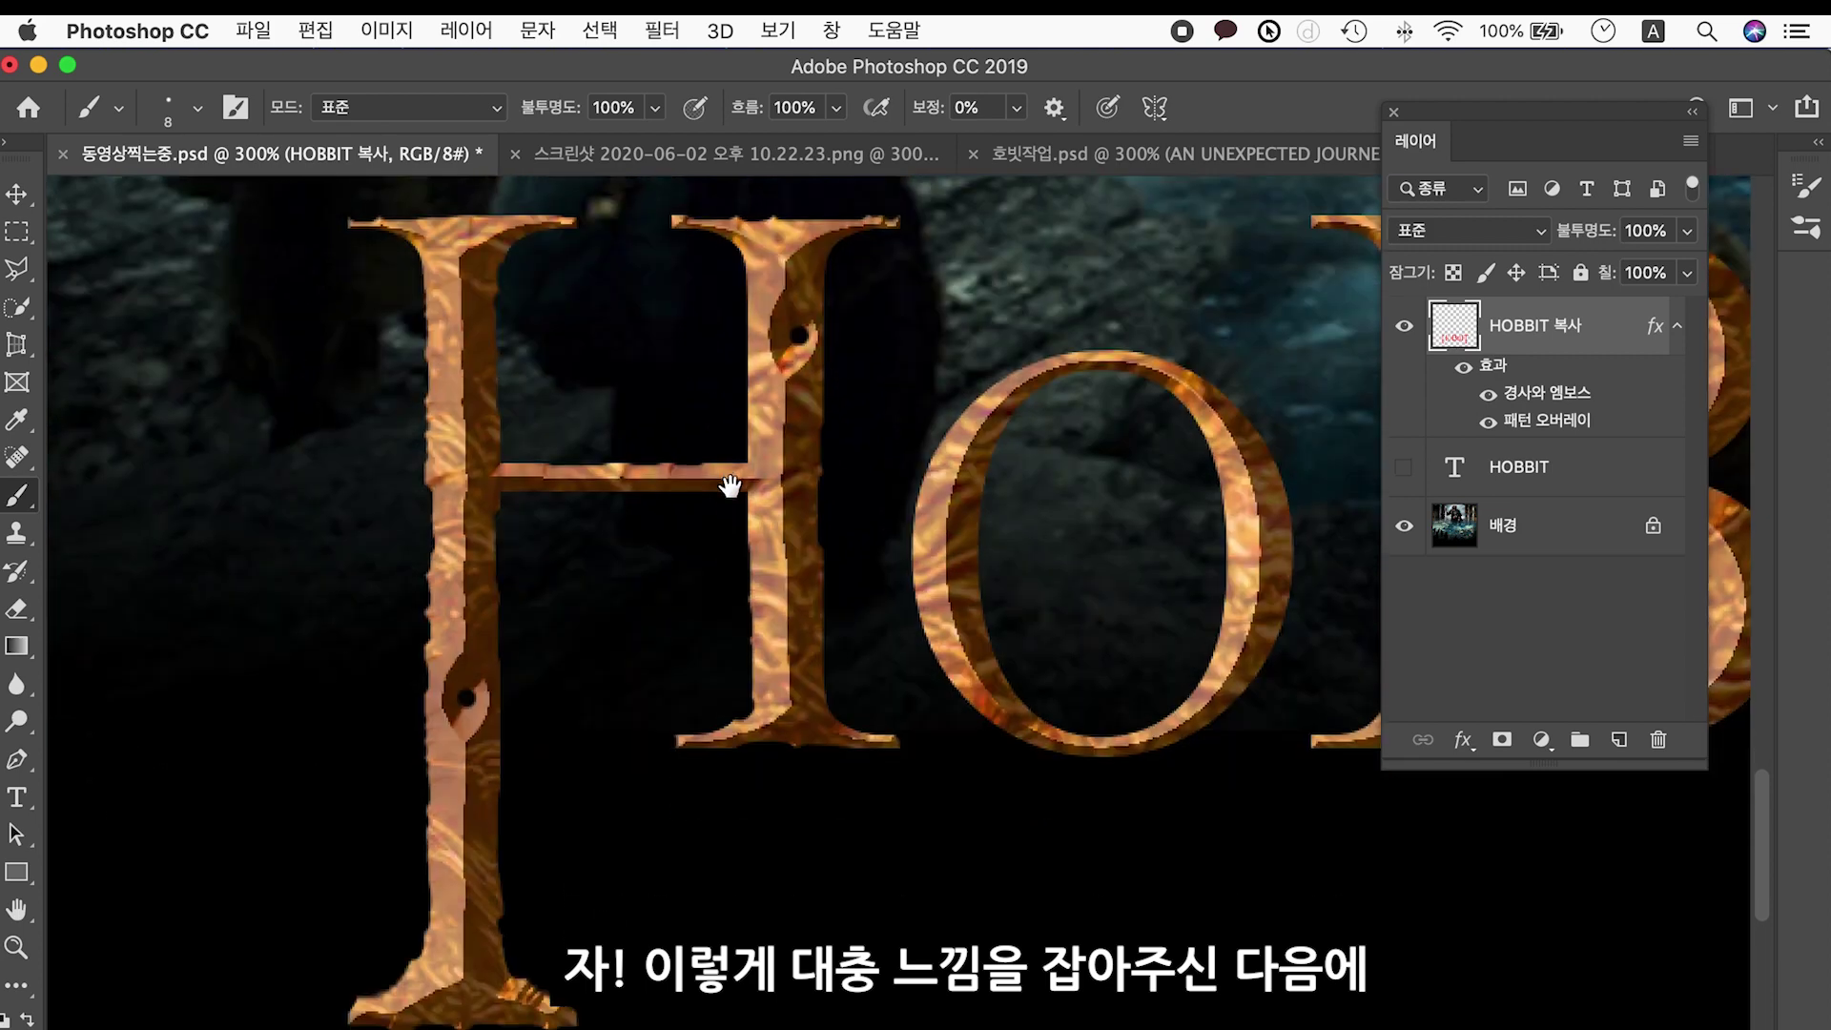
{"action": "double_click", "coordinate": [1542, 391]}
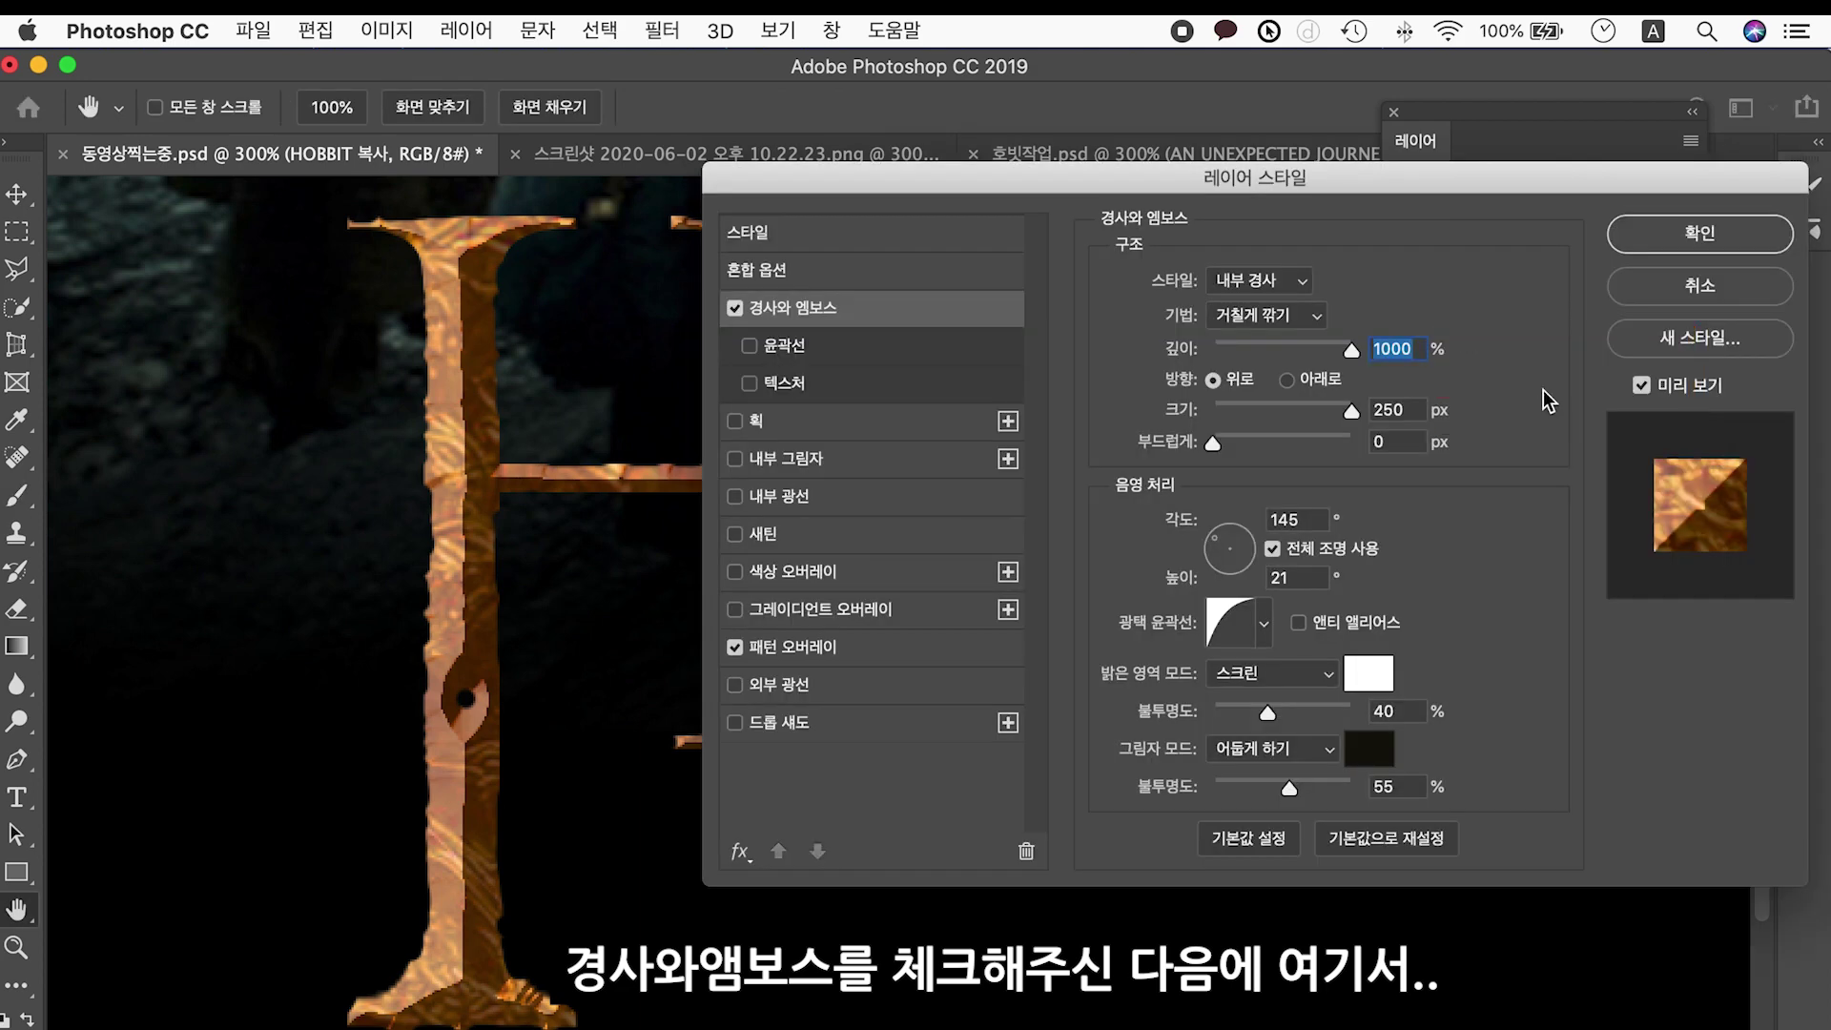
{"action": "left_click", "coordinate": [1264, 626]}
{"action": "left_click", "coordinate": [1134, 701]}
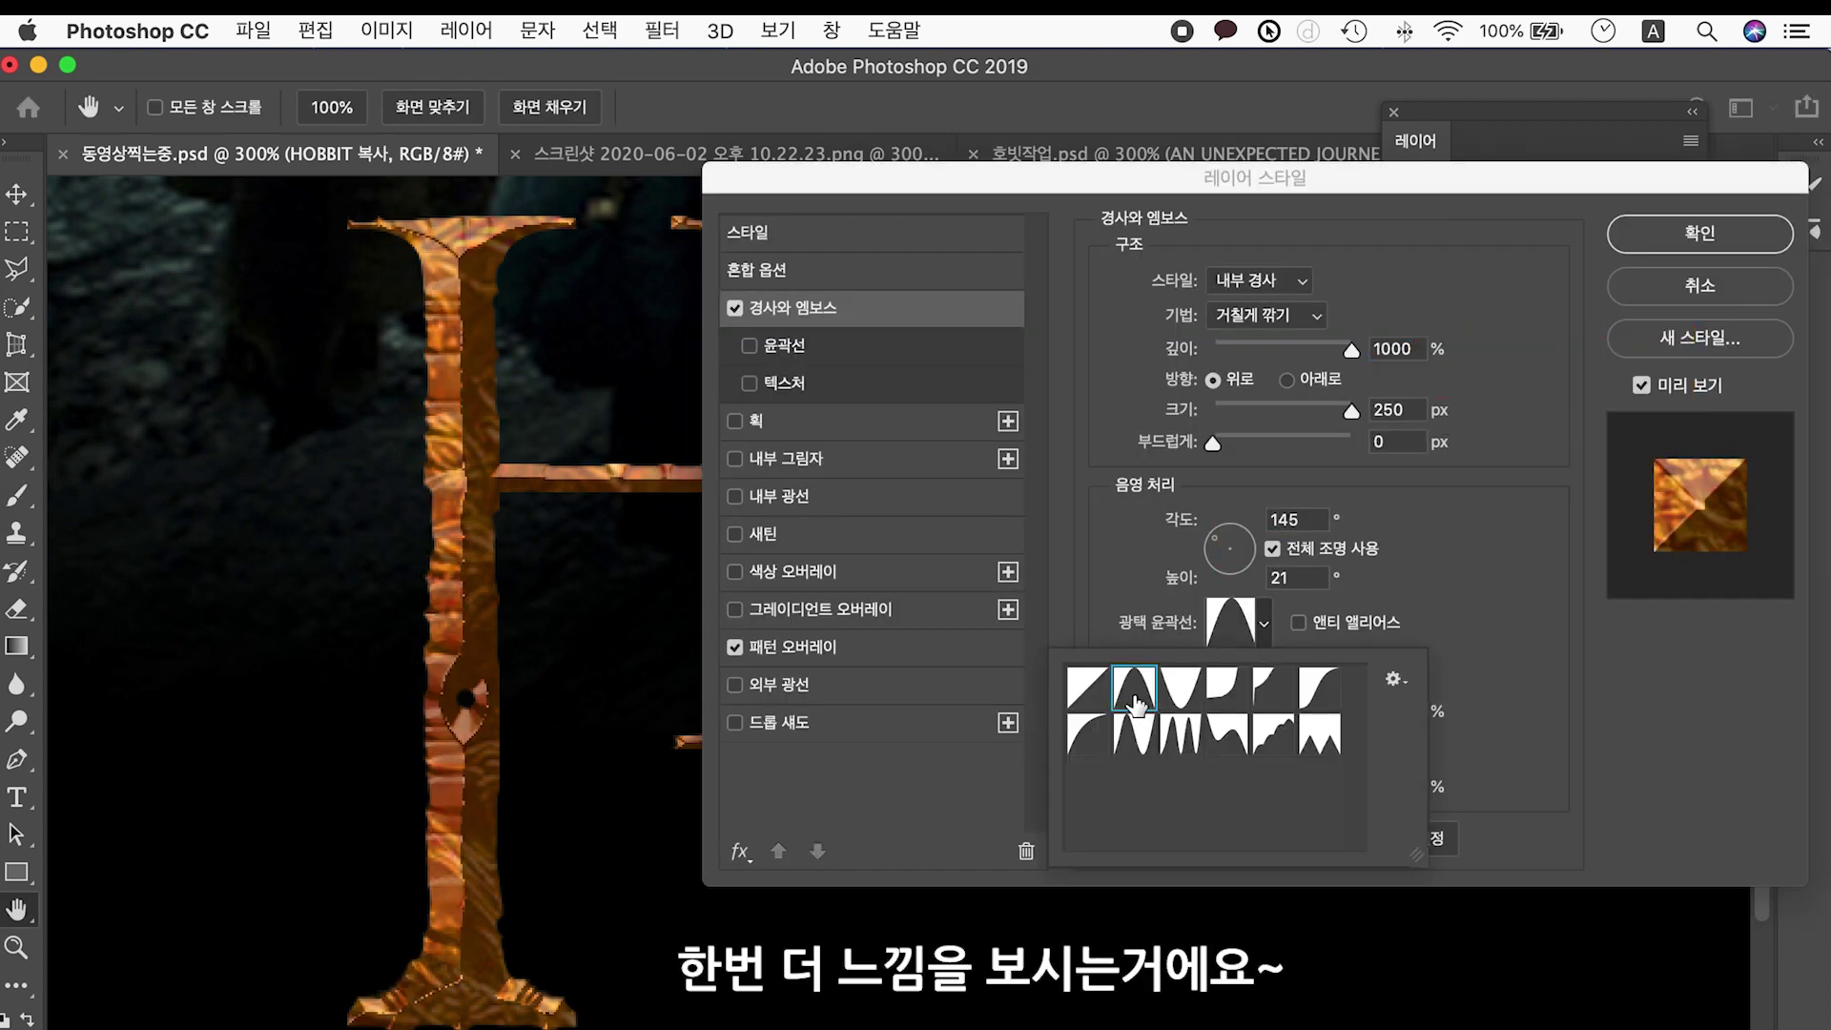
{"action": "left_click", "coordinate": [1274, 741]}
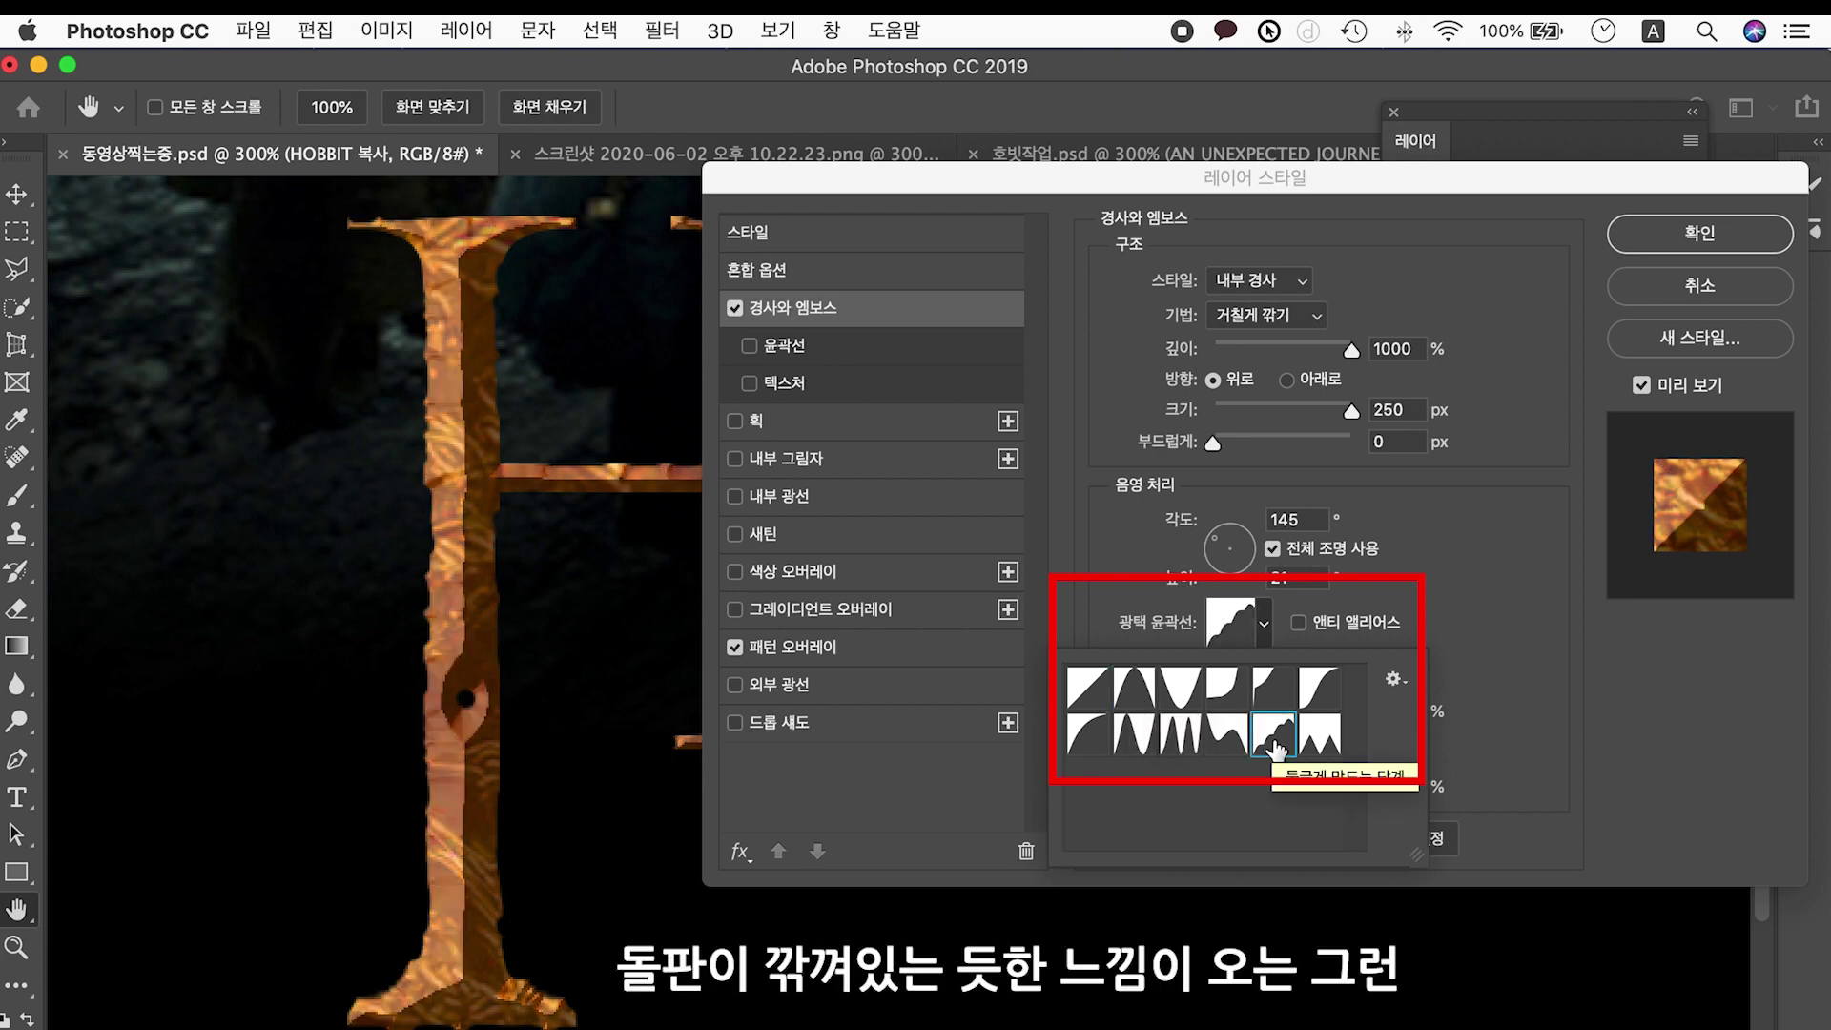
{"action": "left_click", "coordinate": [1320, 739]}
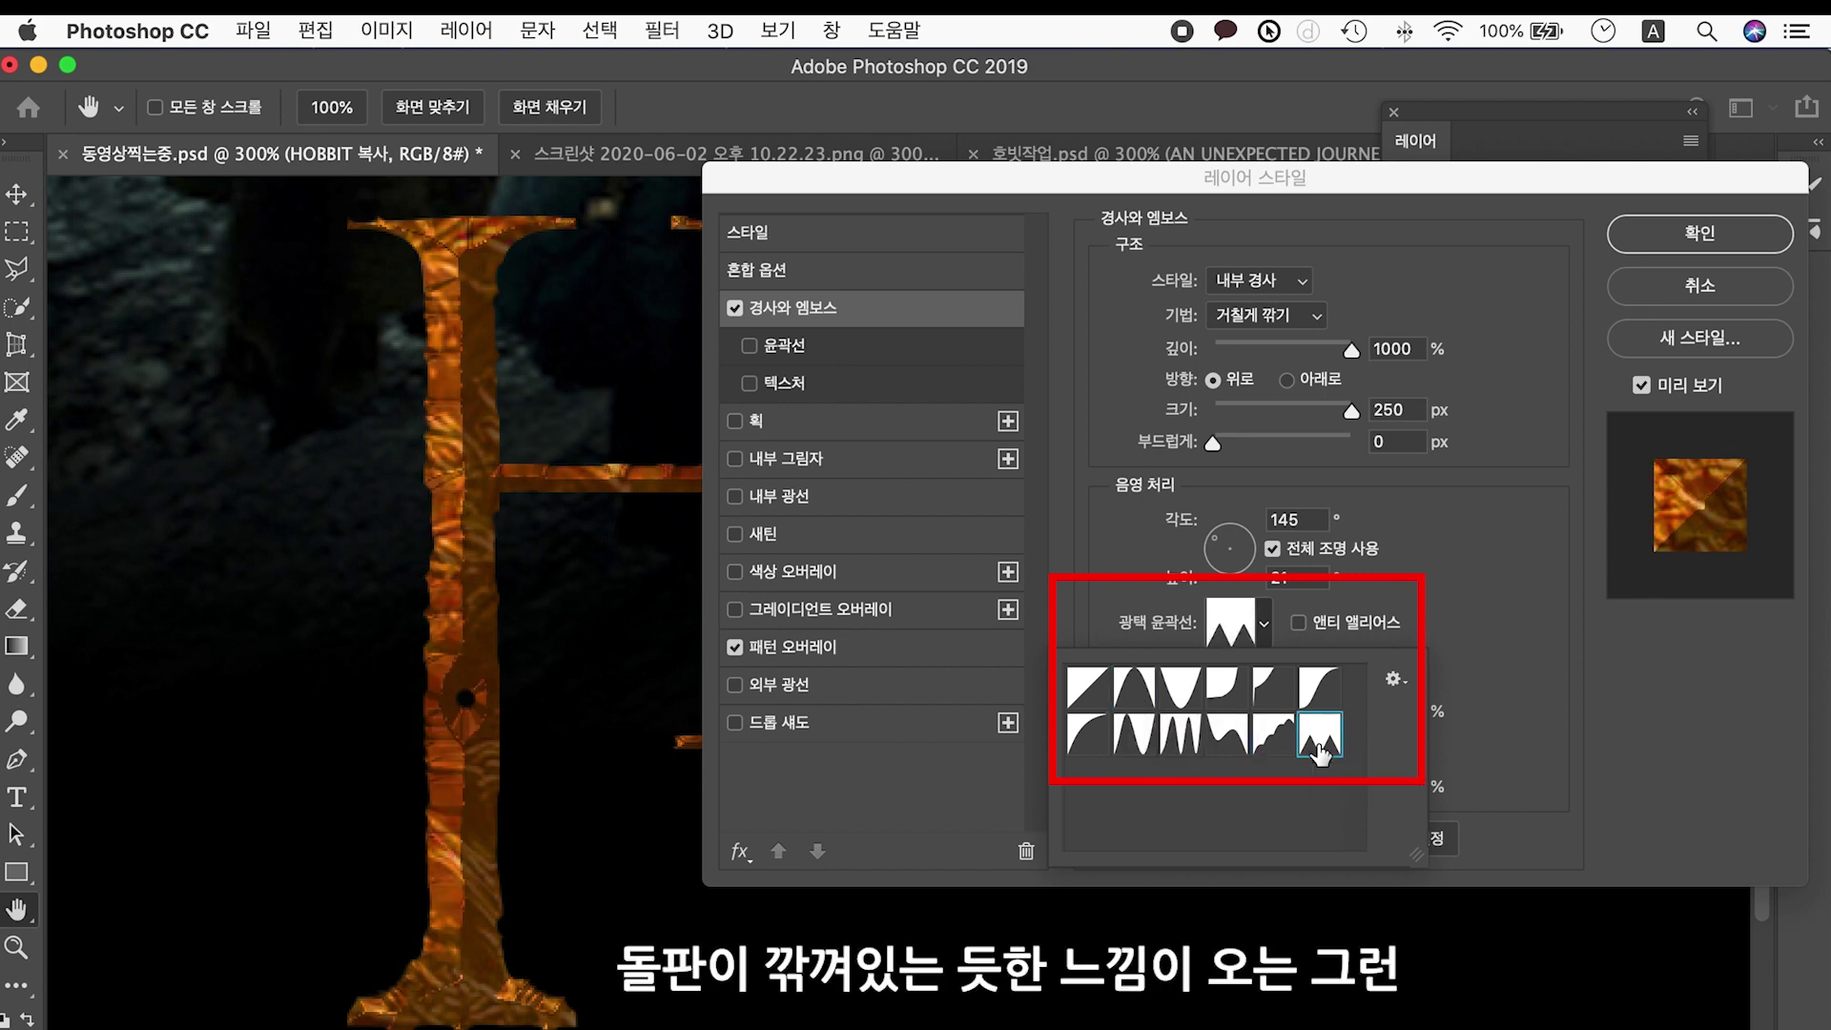
{"action": "left_click", "coordinate": [1179, 694]}
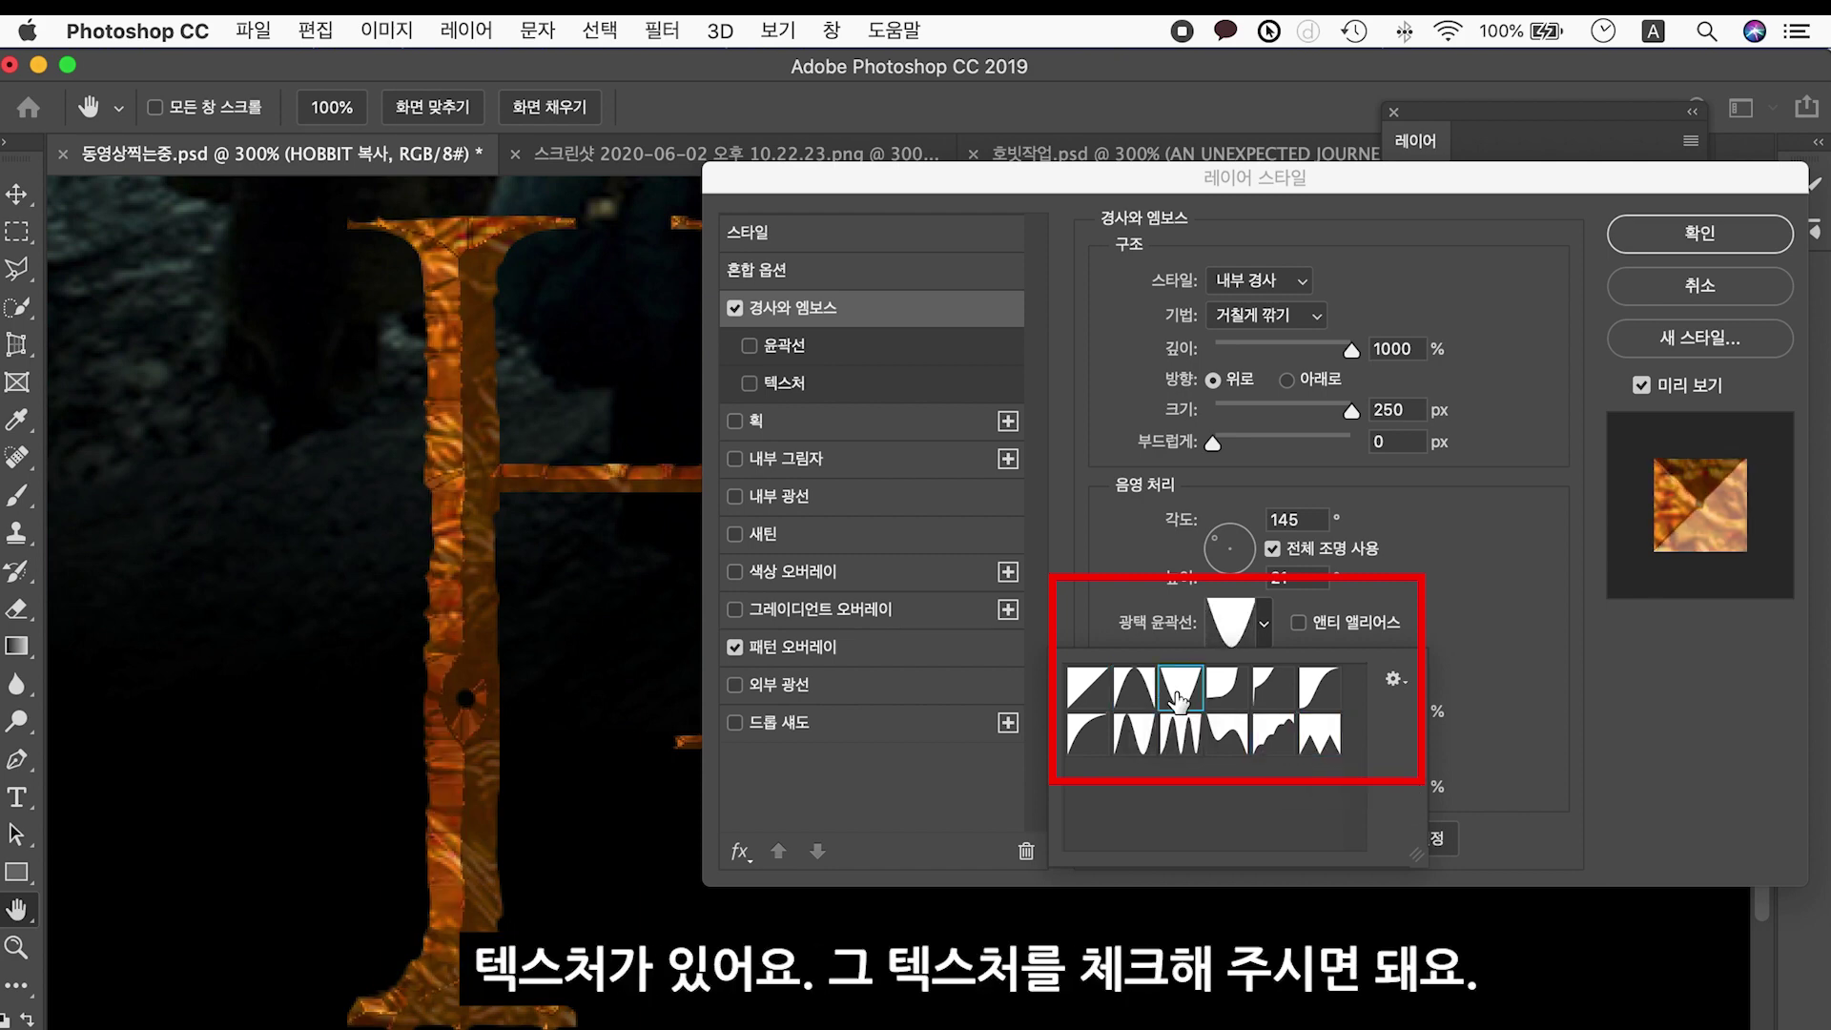
{"action": "left_click", "coordinate": [1230, 694]}
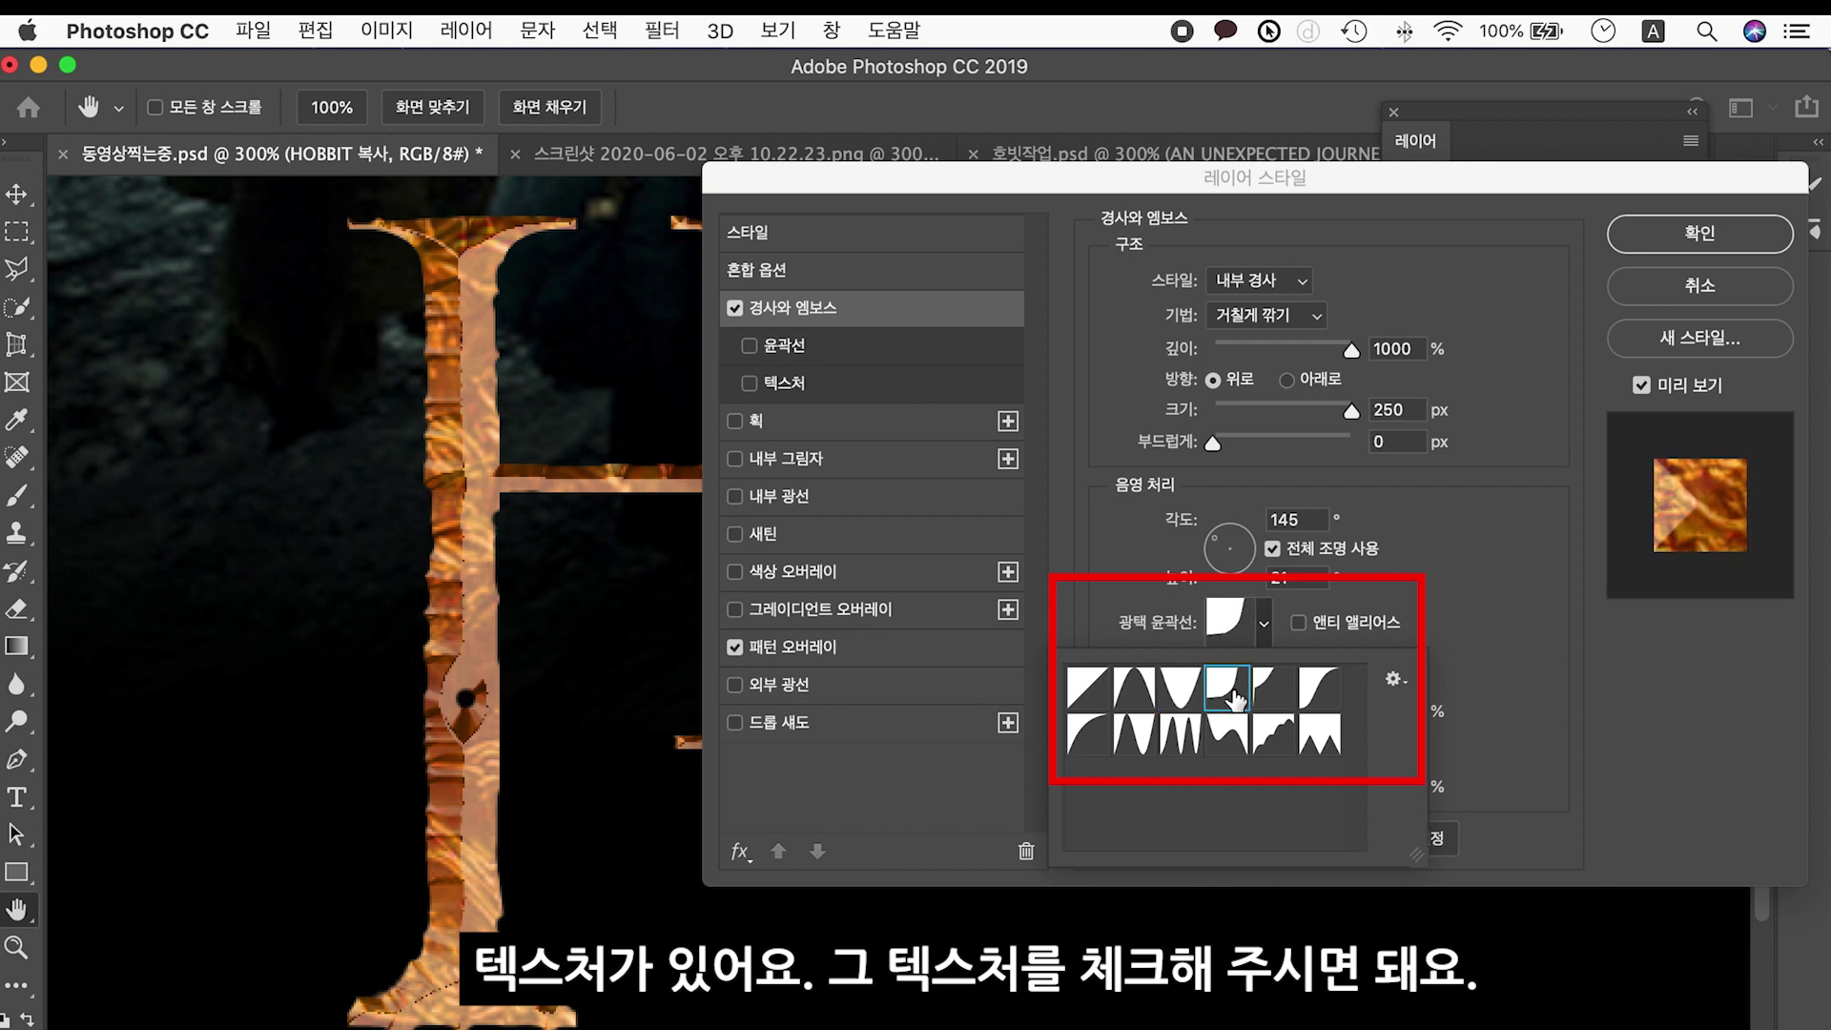
{"action": "left_click", "coordinate": [1179, 735]}
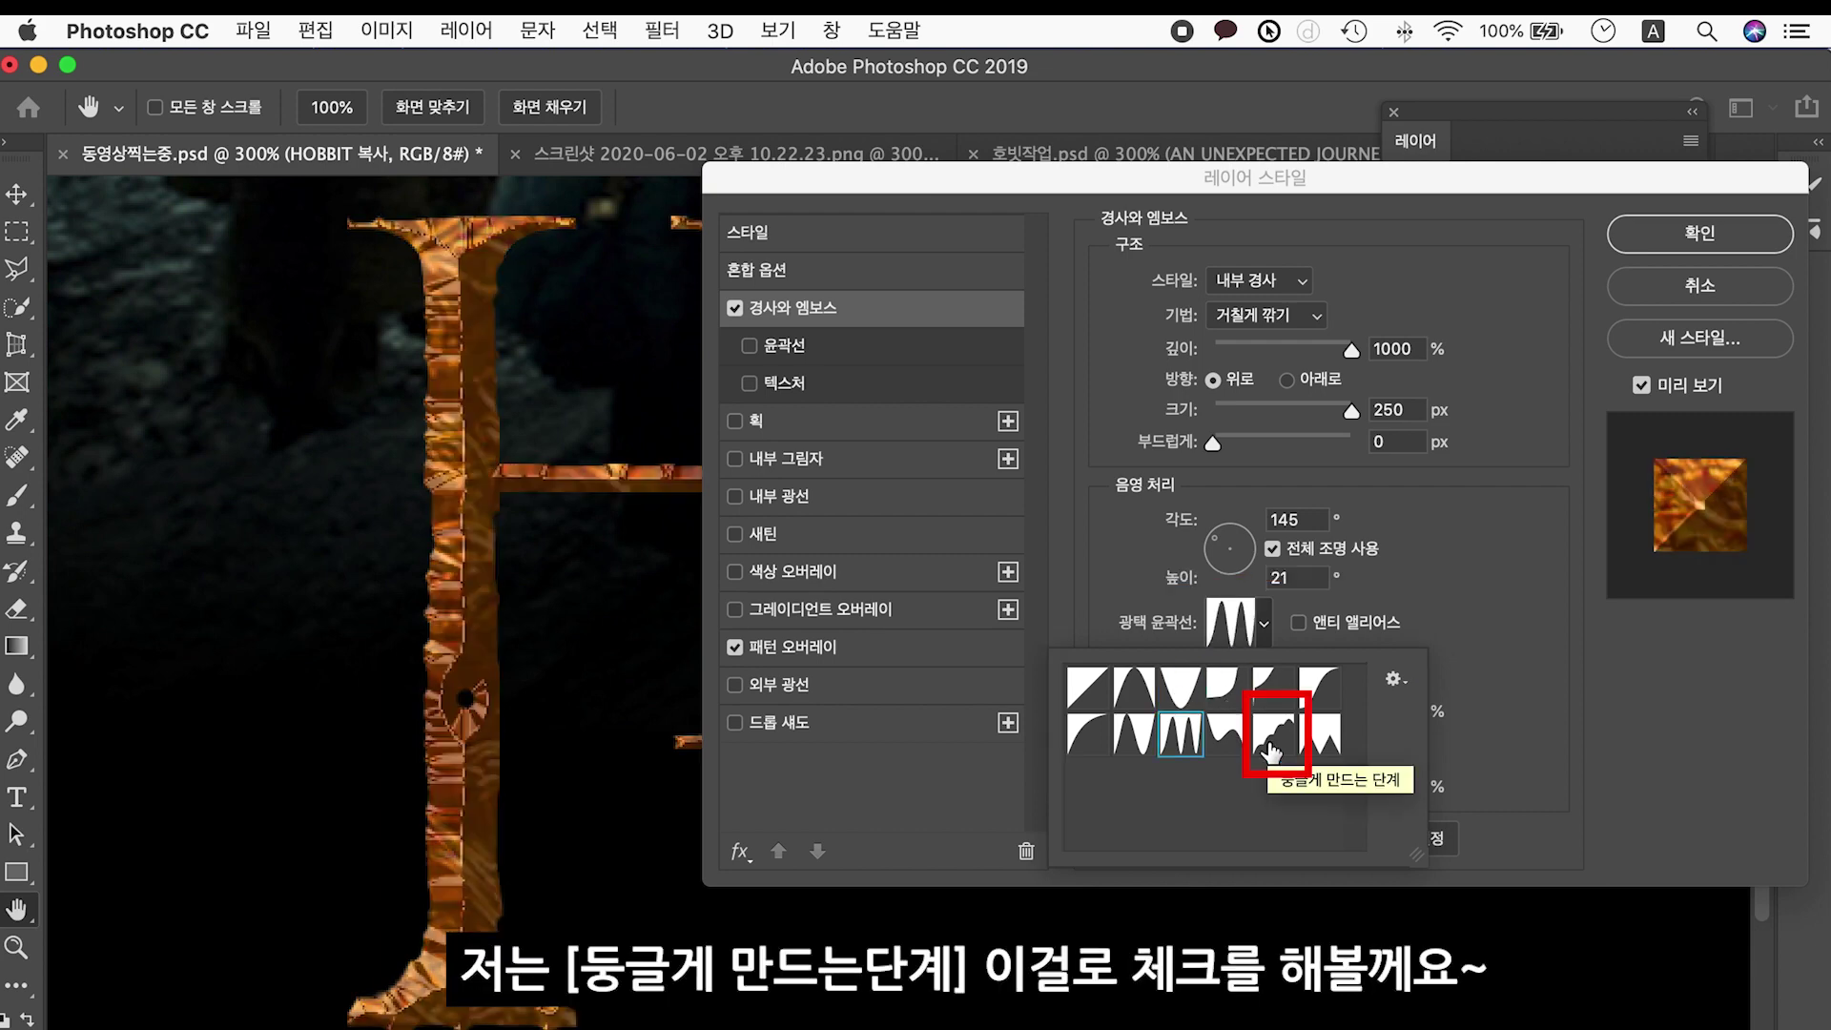
{"action": "left_click", "coordinate": [1271, 739]}
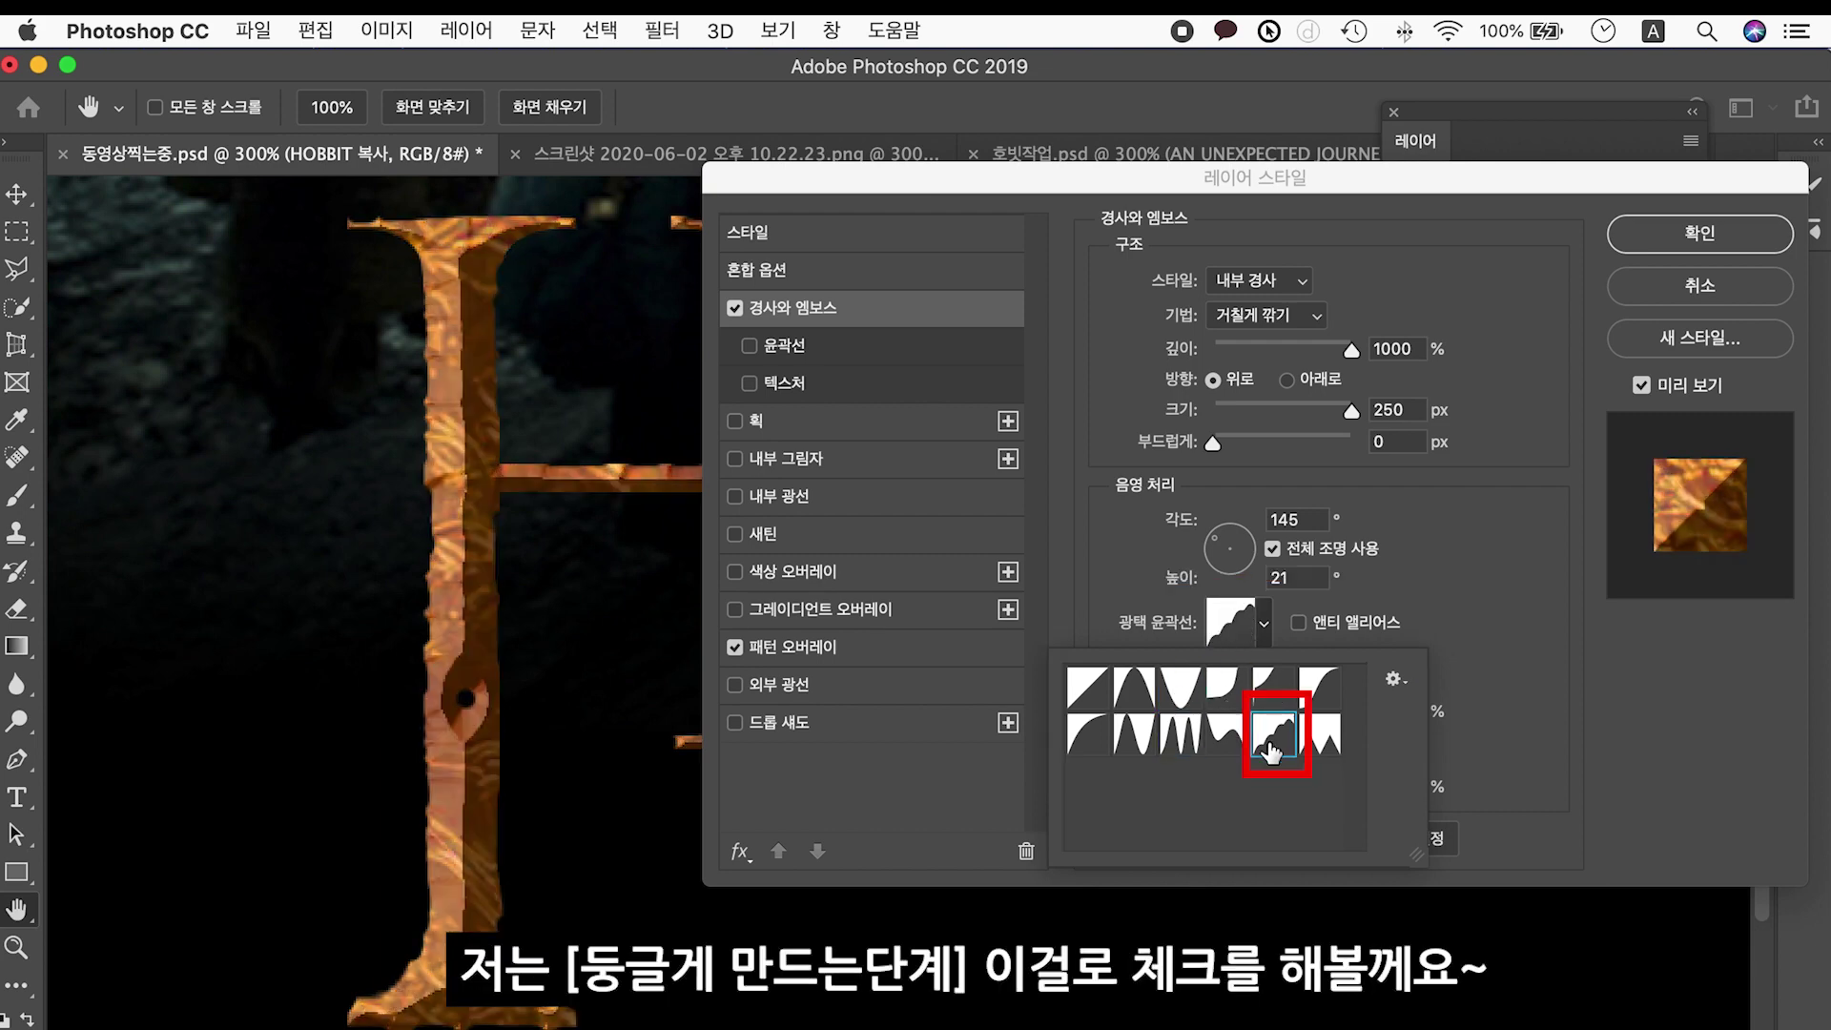
{"action": "left_click", "coordinate": [1095, 741]}
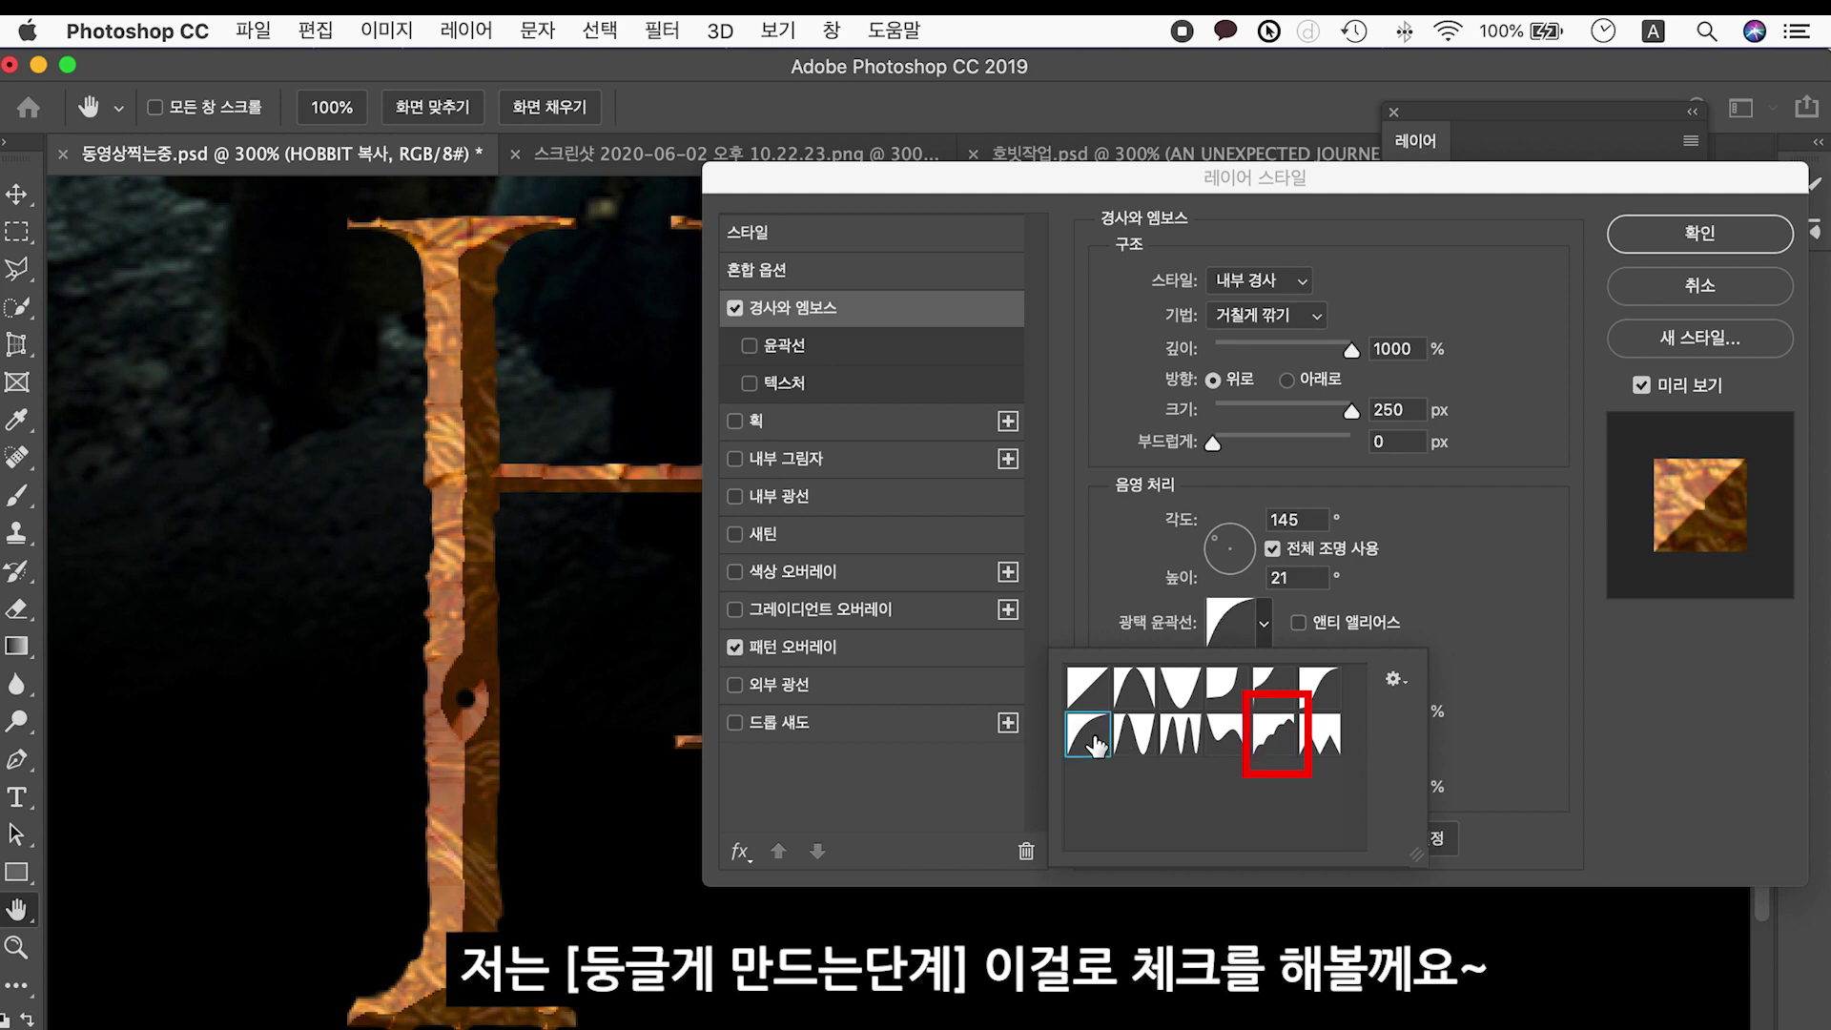
{"action": "left_click", "coordinate": [1270, 752]}
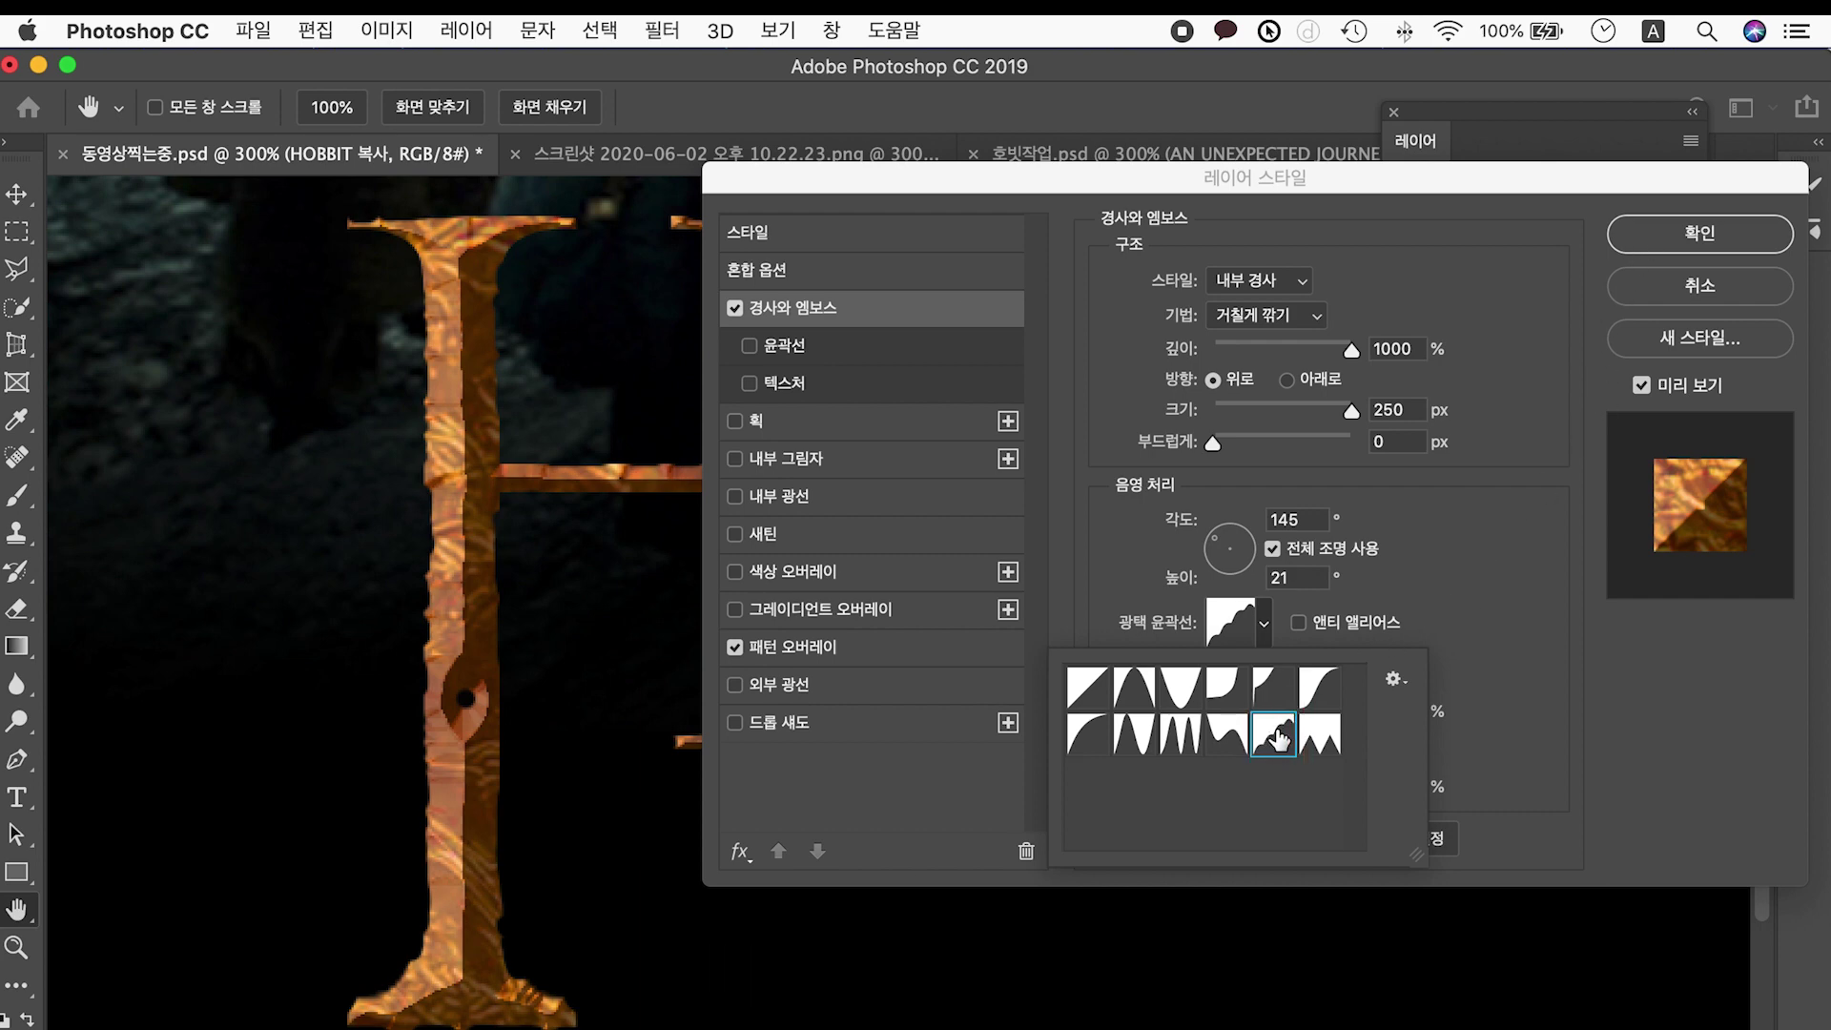
{"action": "left_click", "coordinate": [1699, 246]}
{"action": "left_click", "coordinate": [1699, 246]}
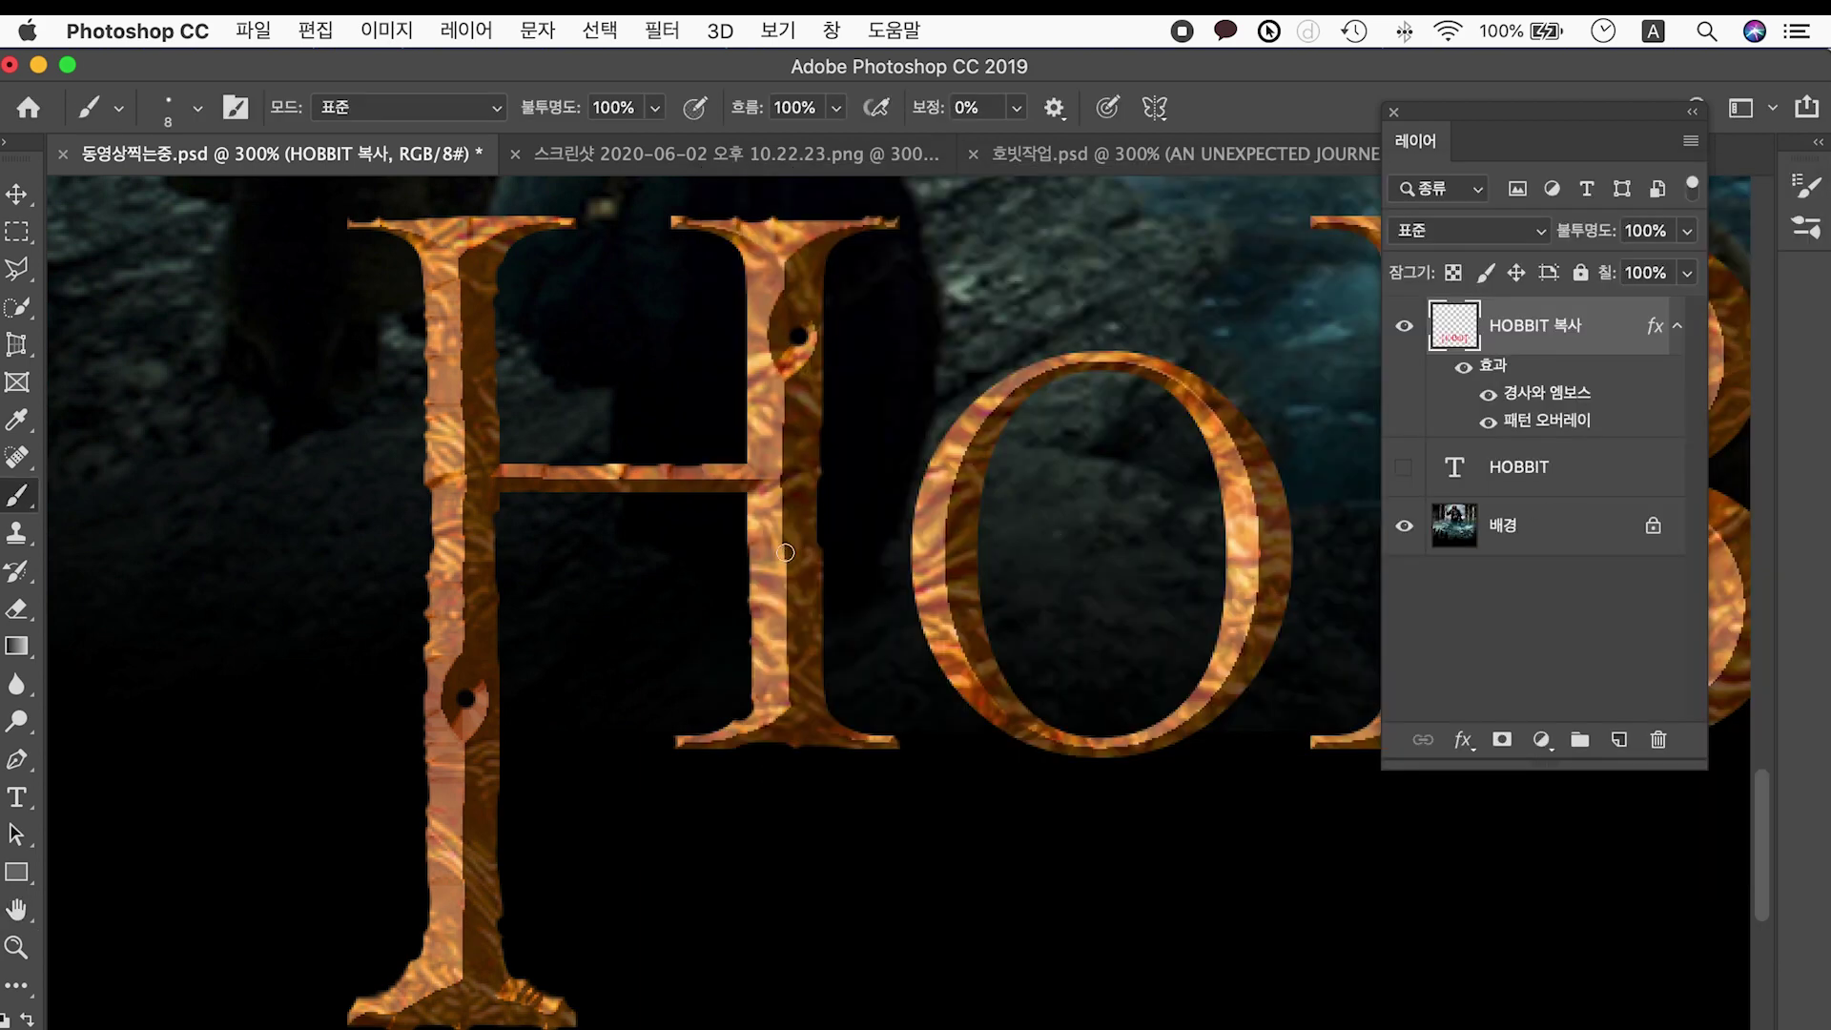
Switch to the 호빗작업.psd document containing the fully chipped HoBBIT title, with the Eraser tool selected.
{"action": "key", "text": "e"}
{"action": "mouse_move", "coordinate": [925, 613]}
{"action": "left_mouse_down"}
{"action": "mouse_move", "coordinate": [710, 627]}
{"action": "mouse_move", "coordinate": [679, 695]}
{"action": "mouse_move", "coordinate": [656, 697]}
{"action": "left_mouse_up"}
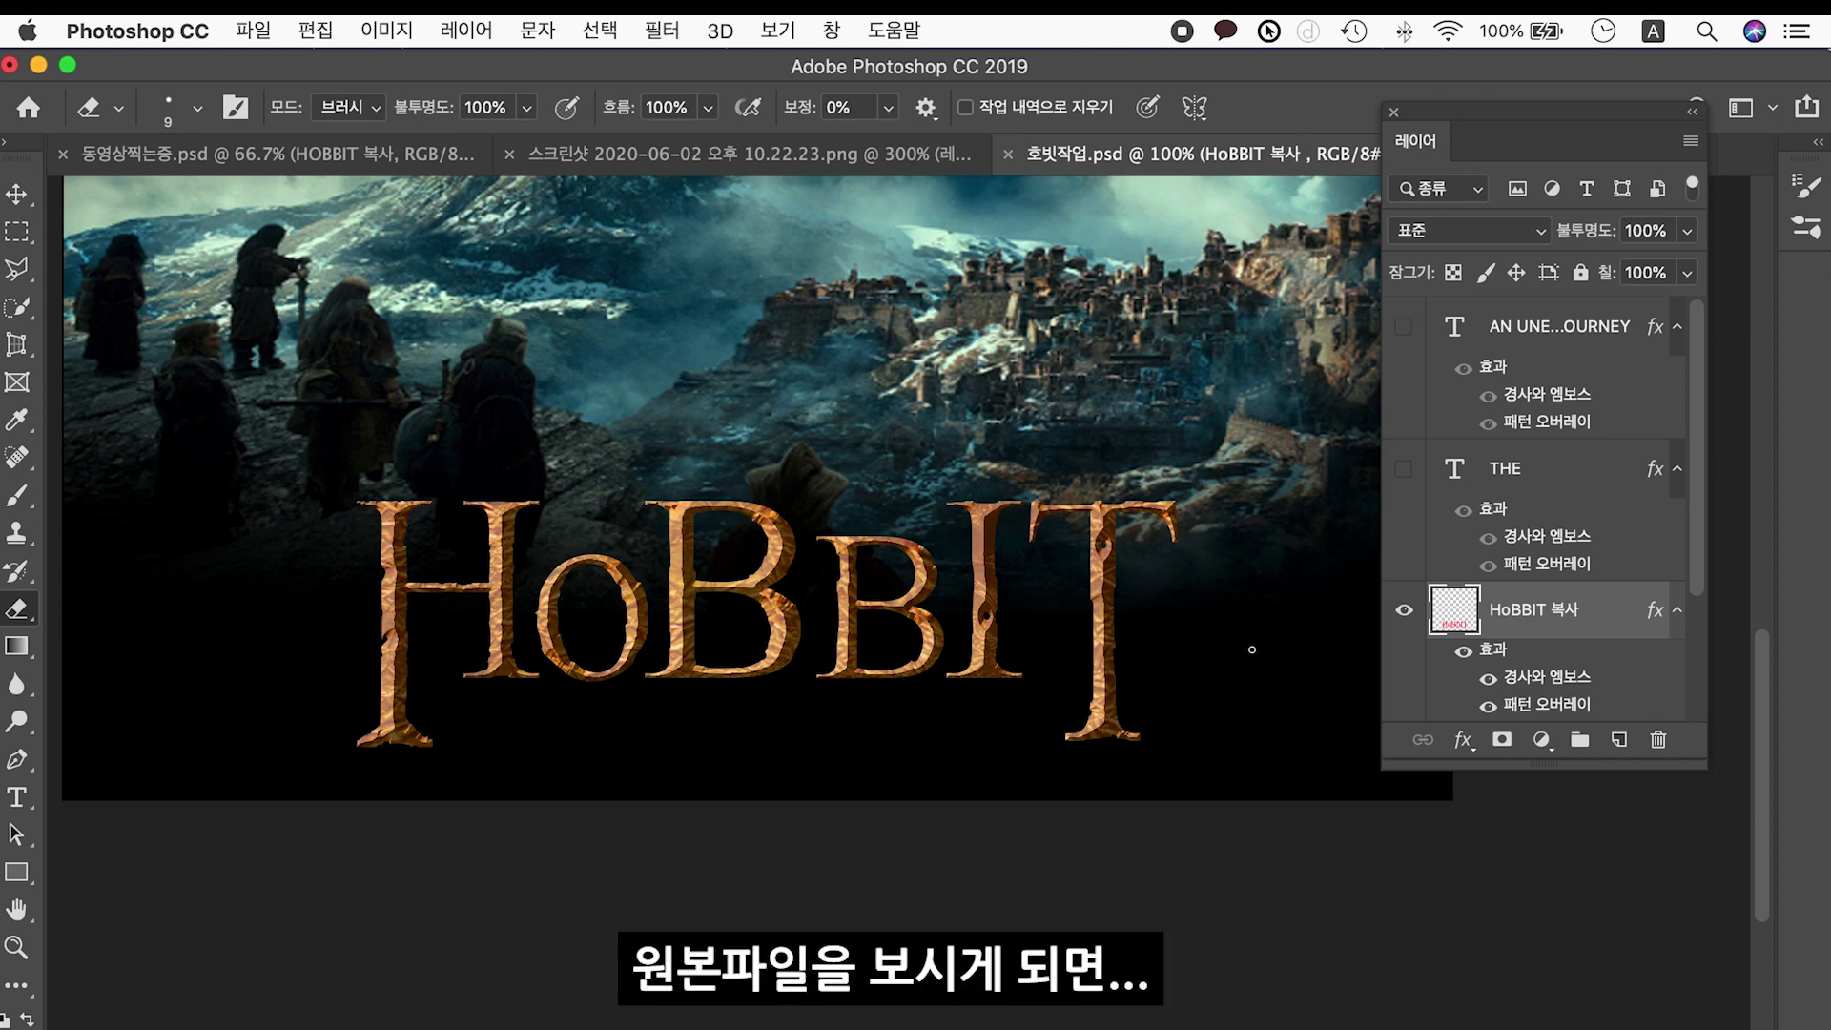
{"action": "mouse_move", "coordinate": [96, 1022]}
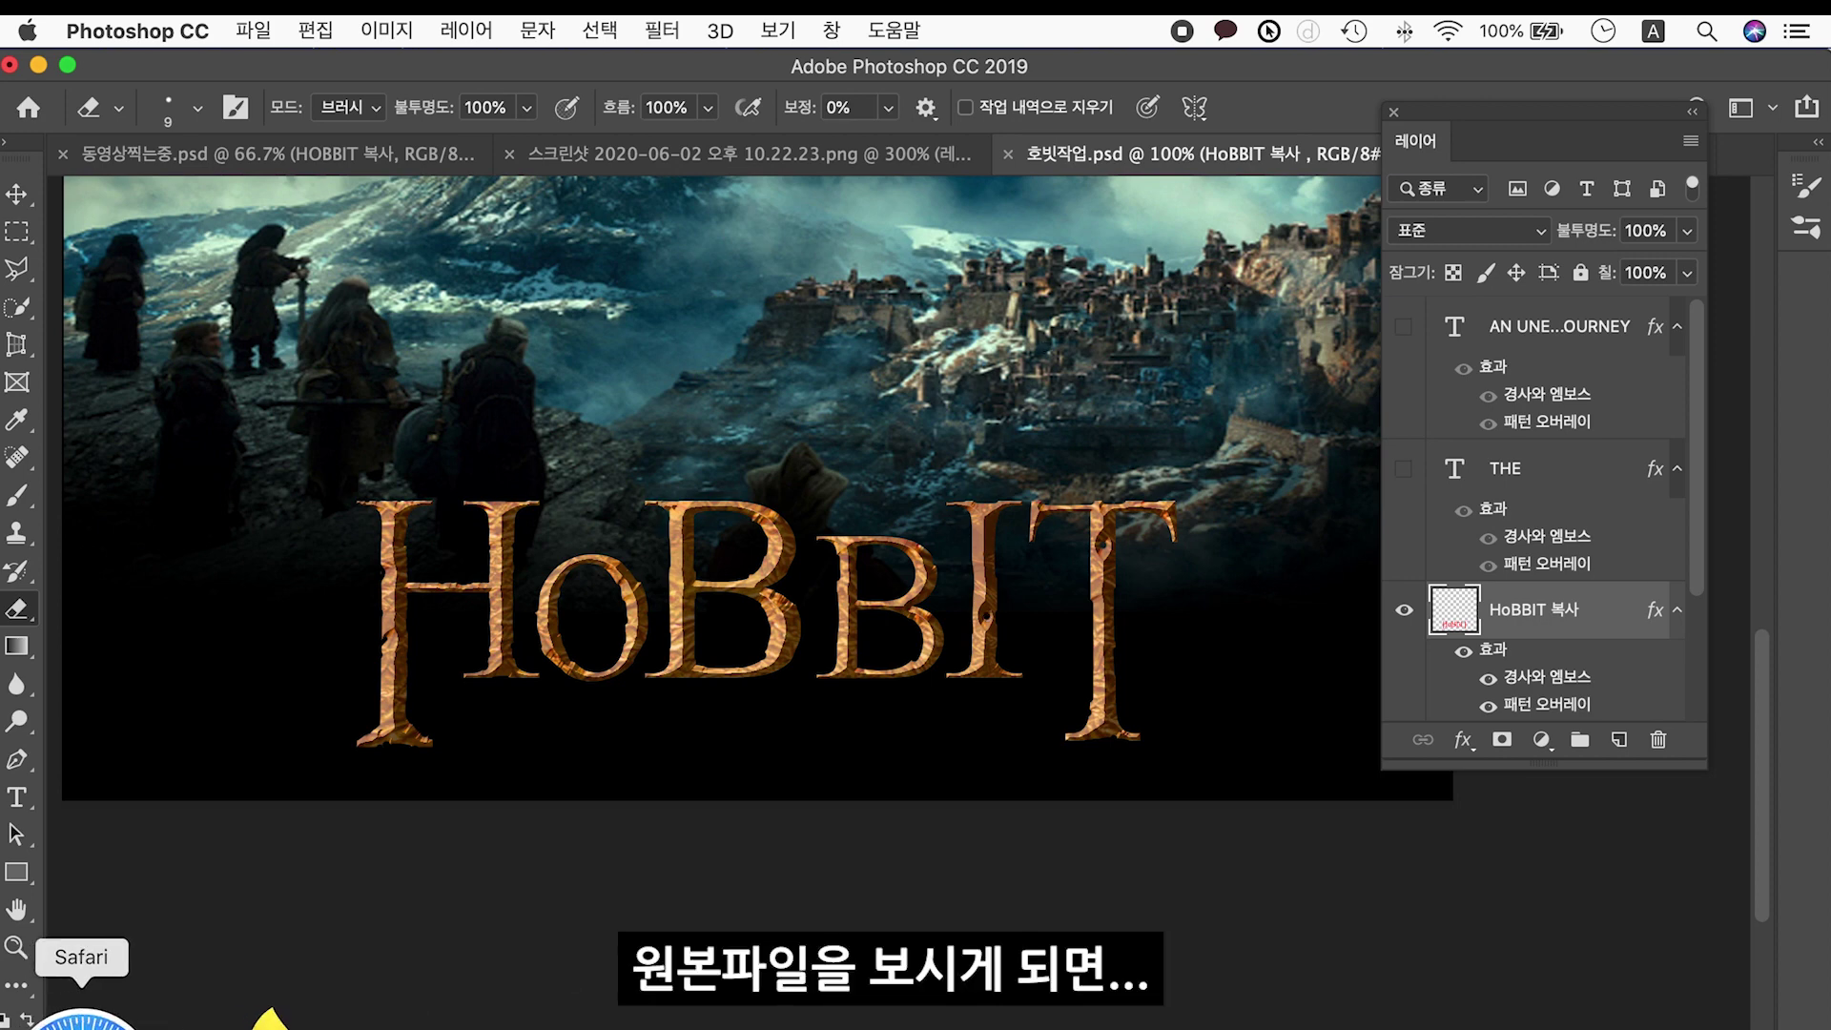
{"action": "left_click", "coordinate": [96, 1022]}
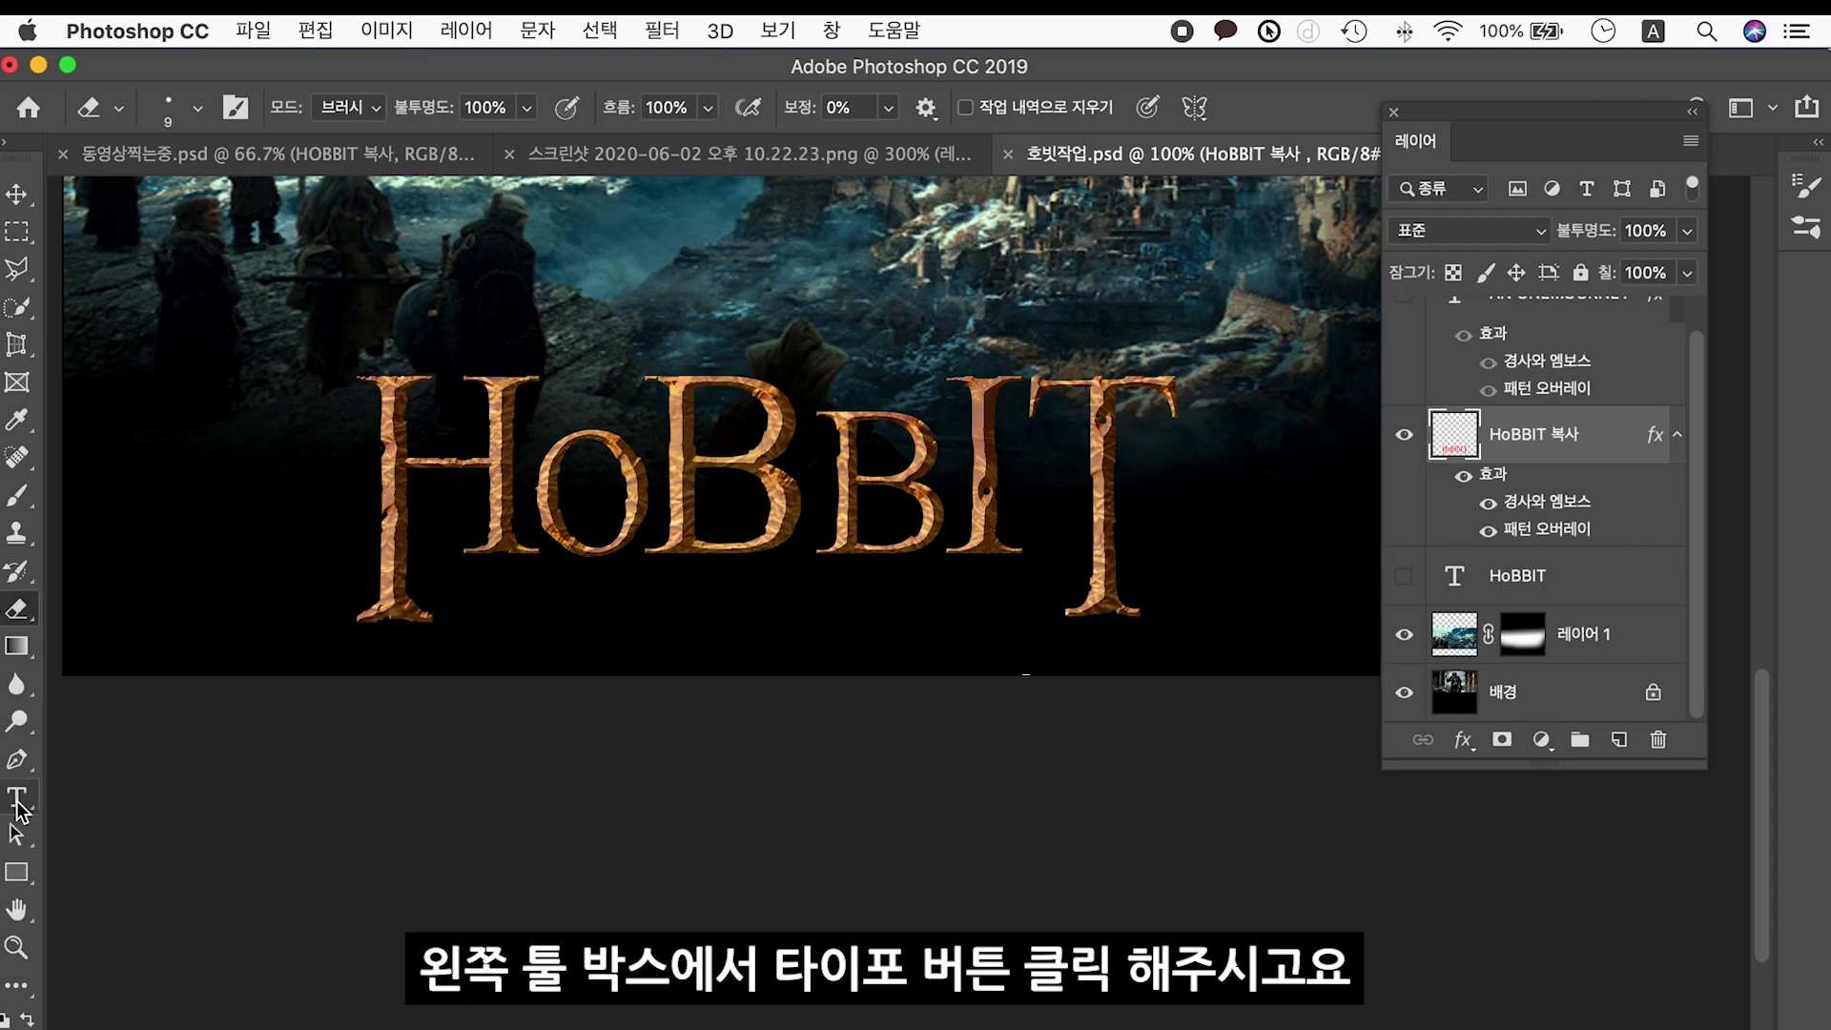
Add the text THE in Times New Roman Bold at 40 pt above the HoBBIT title.
{"action": "left_click", "coordinate": [17, 801]}
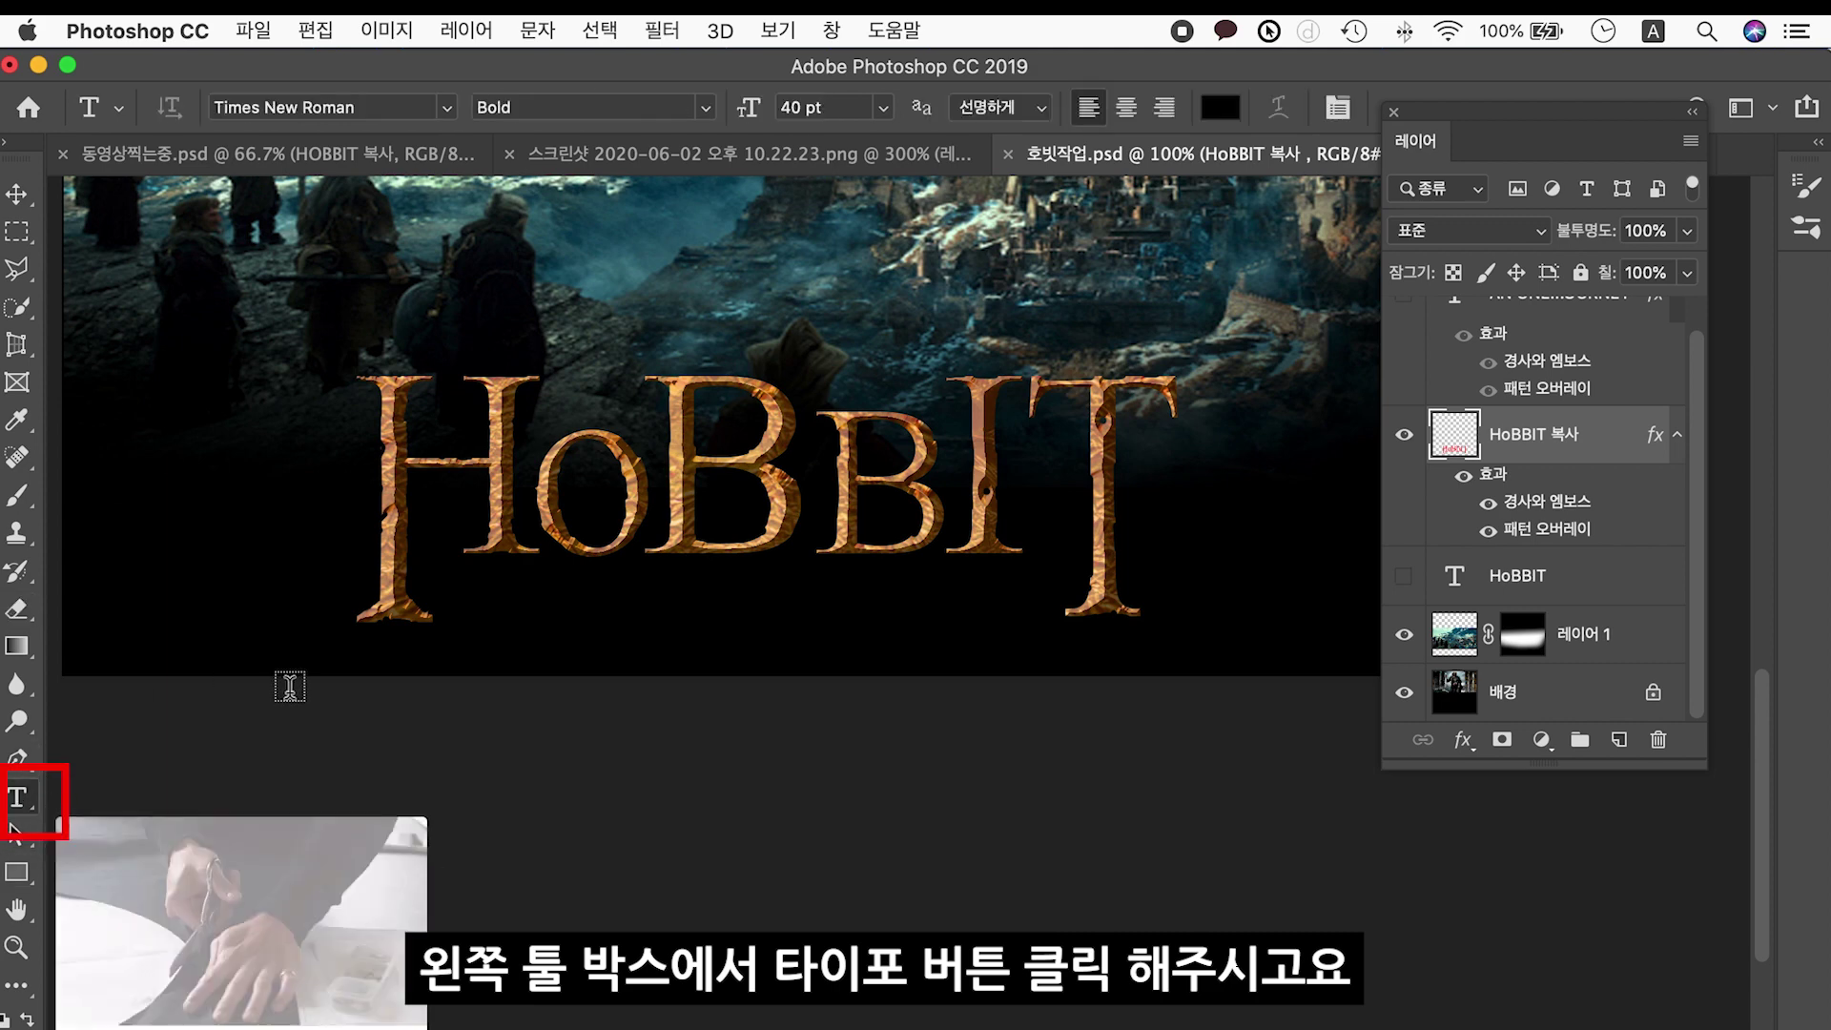
{"action": "left_click", "coordinate": [582, 296]}
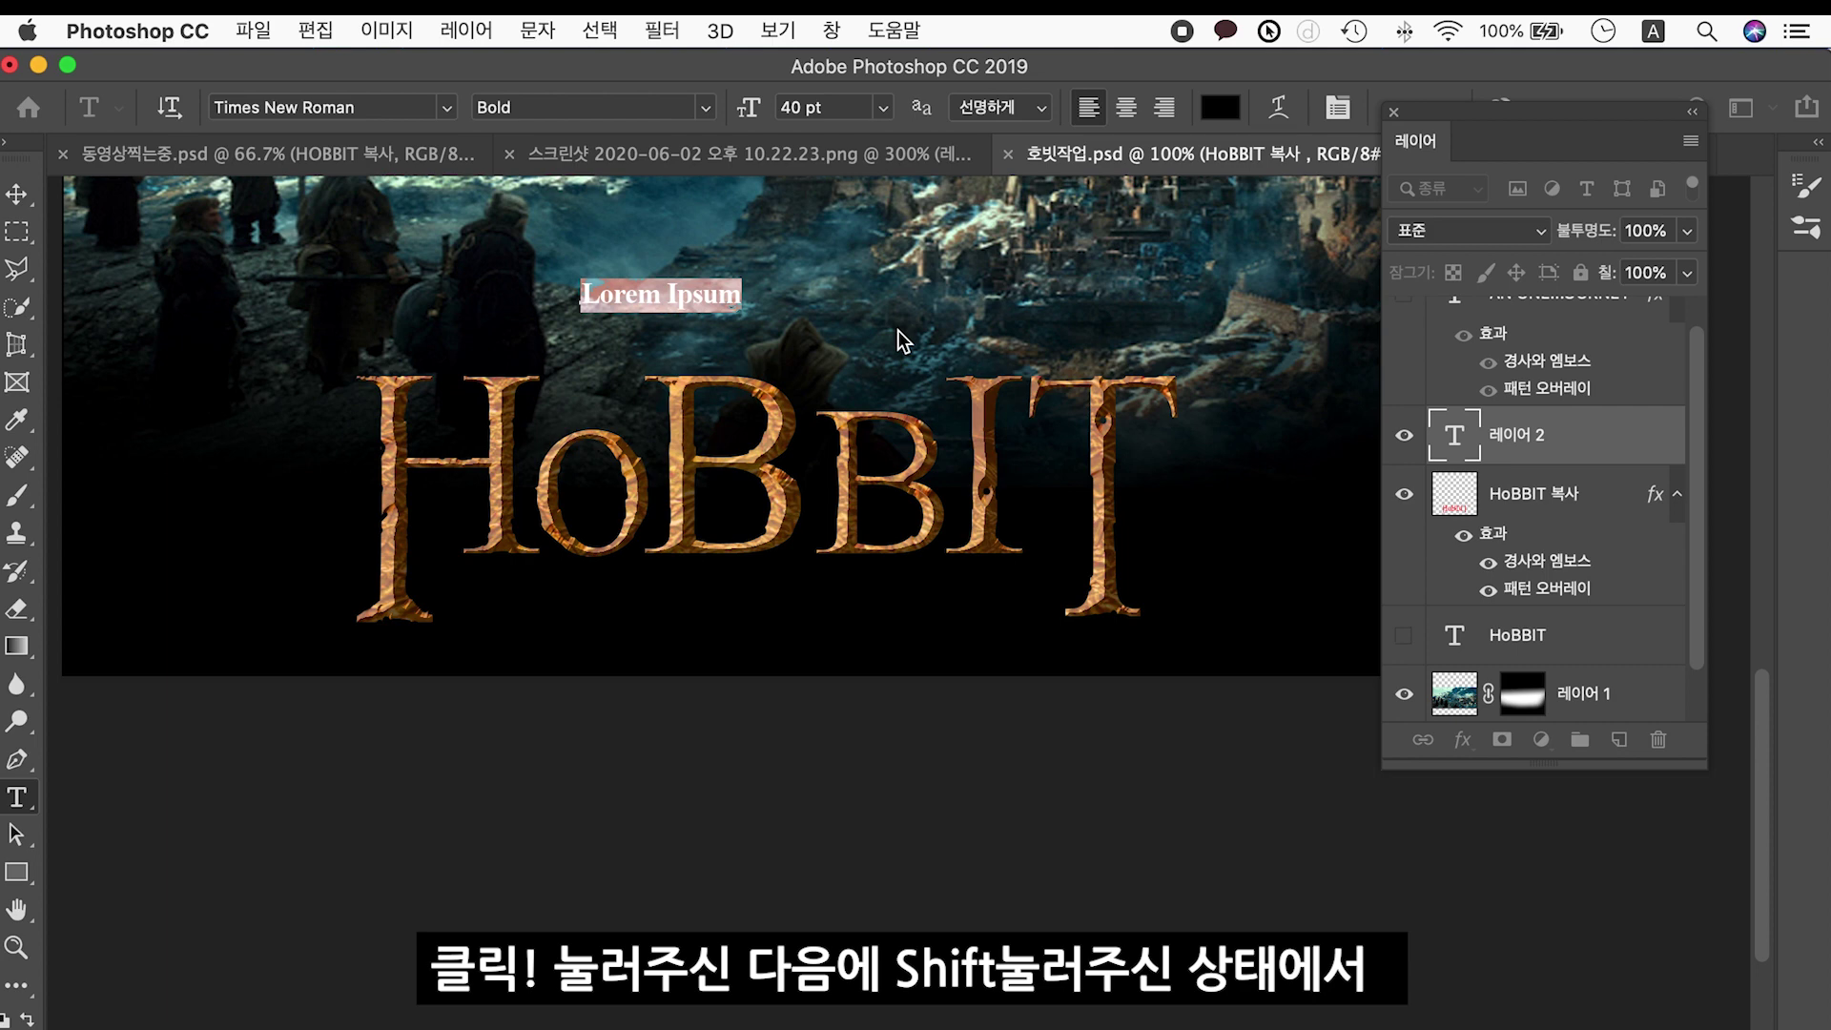
{"action": "type", "text": "THE"}
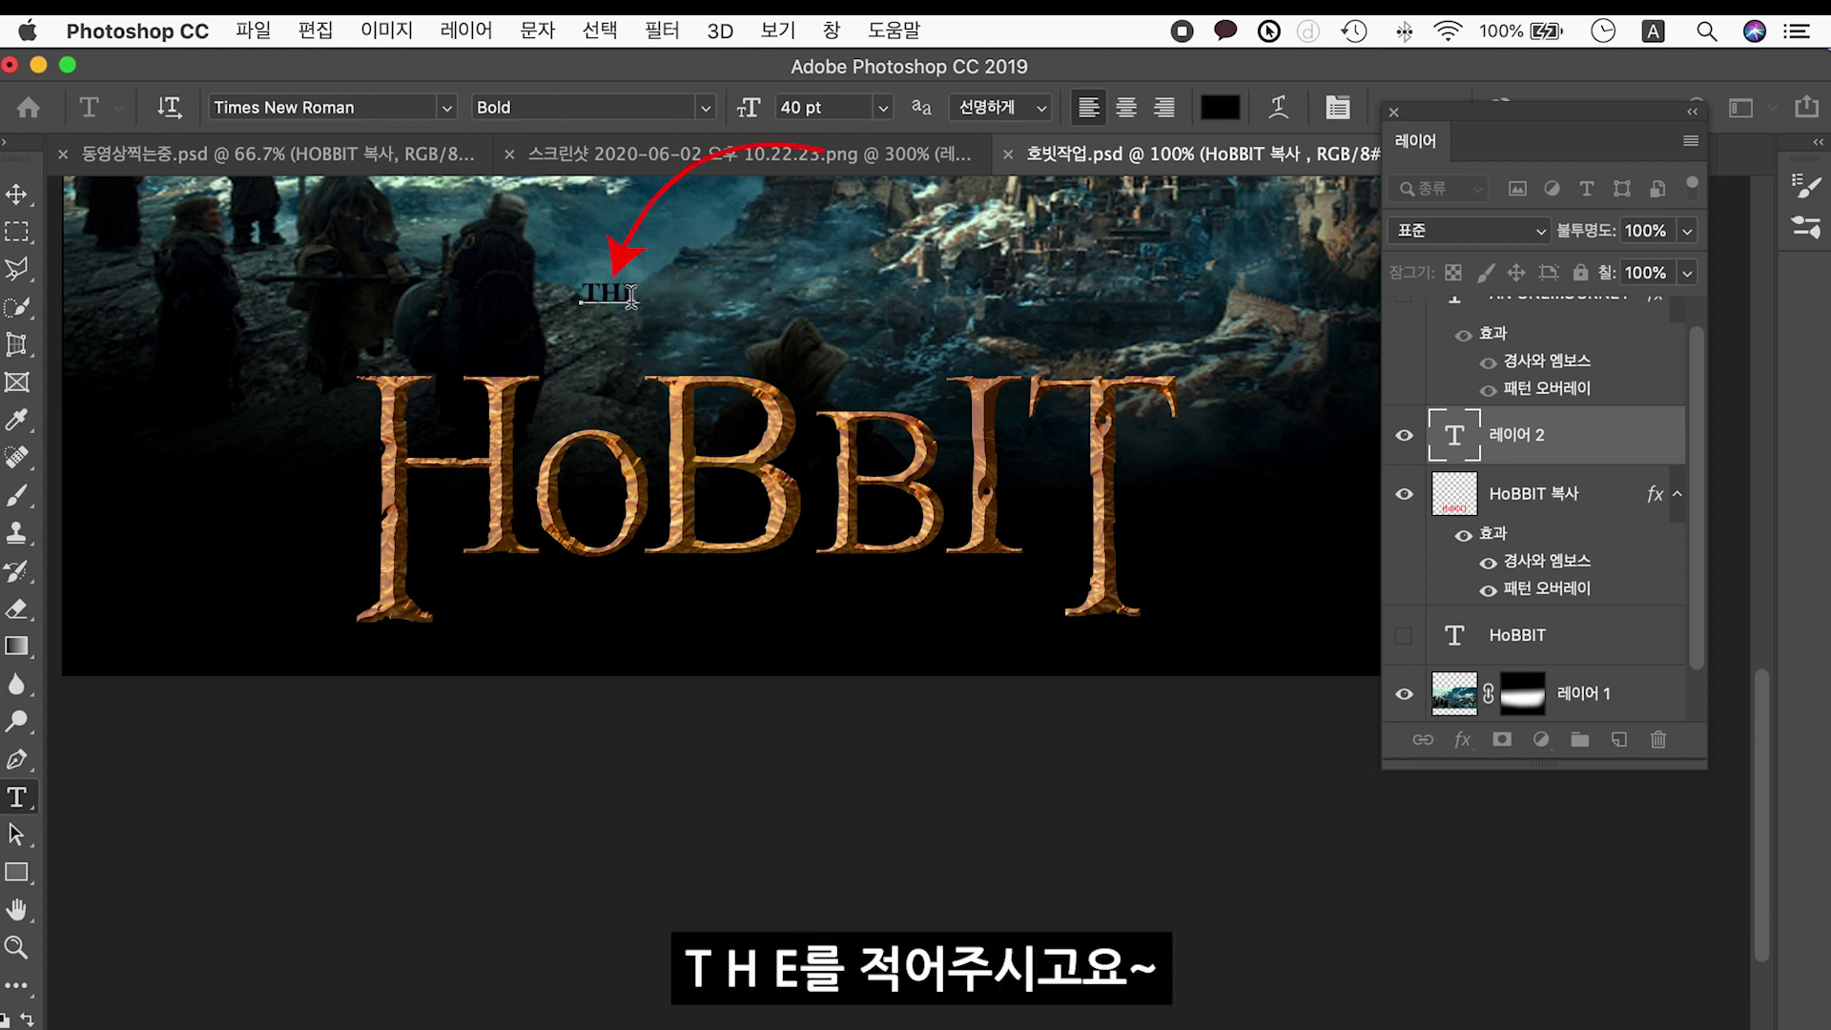
{"action": "left_click", "coordinate": [18, 193]}
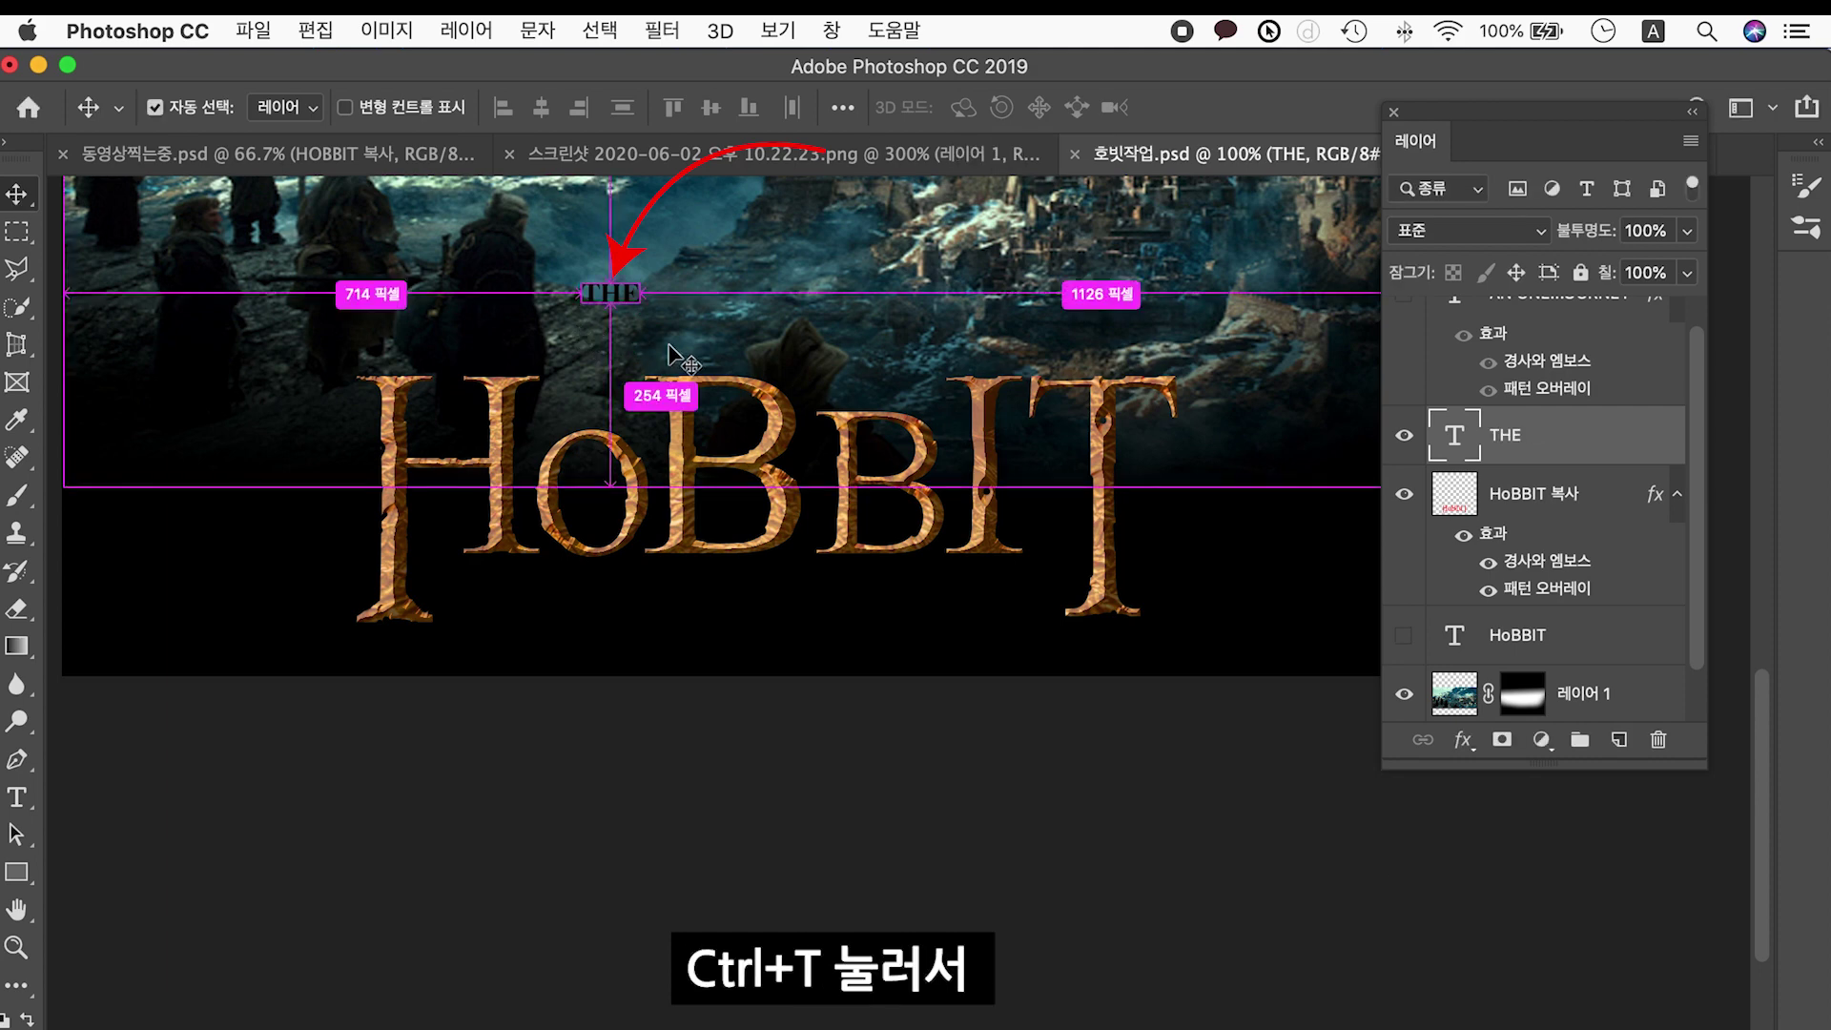
Enlarge the THE text slightly with Free Transform and place it above the O, between the H and the B.
{"action": "key", "text": "super+t"}
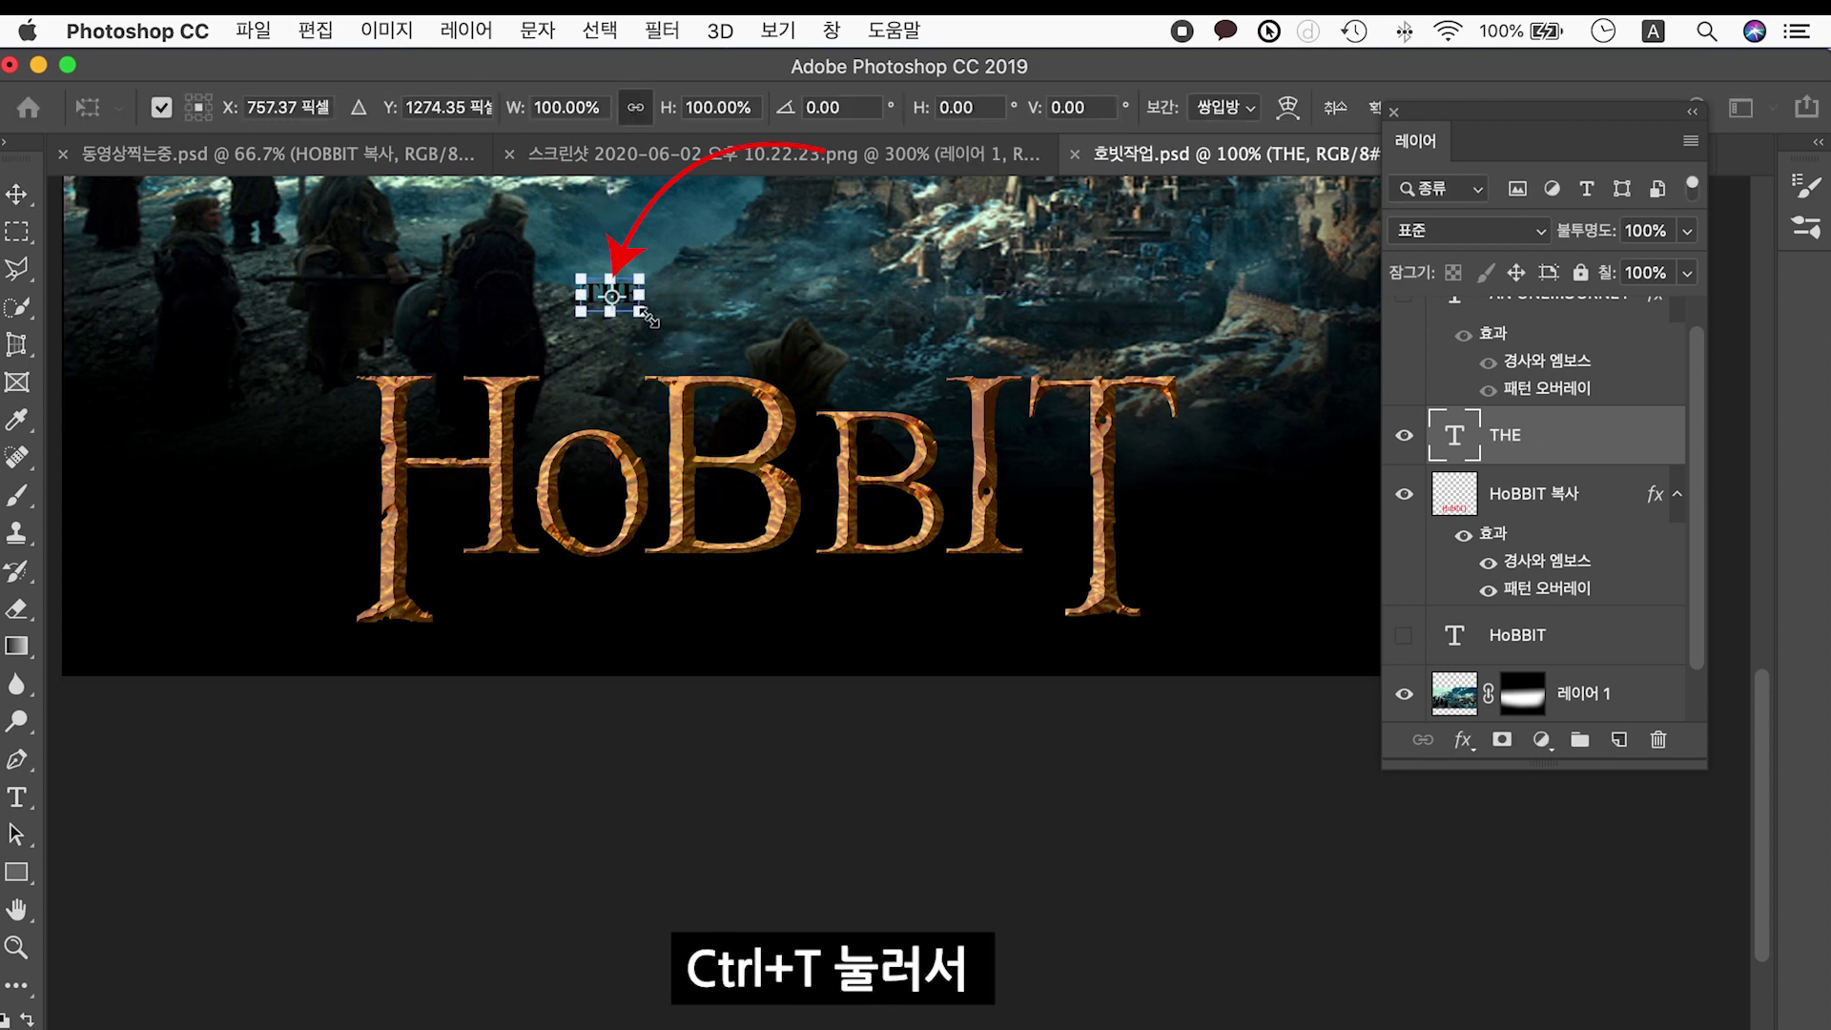
{"action": "left_click_drag", "start_coordinate": [649, 319], "coordinate": [579, 394]}
{"action": "key", "text": "Return"}
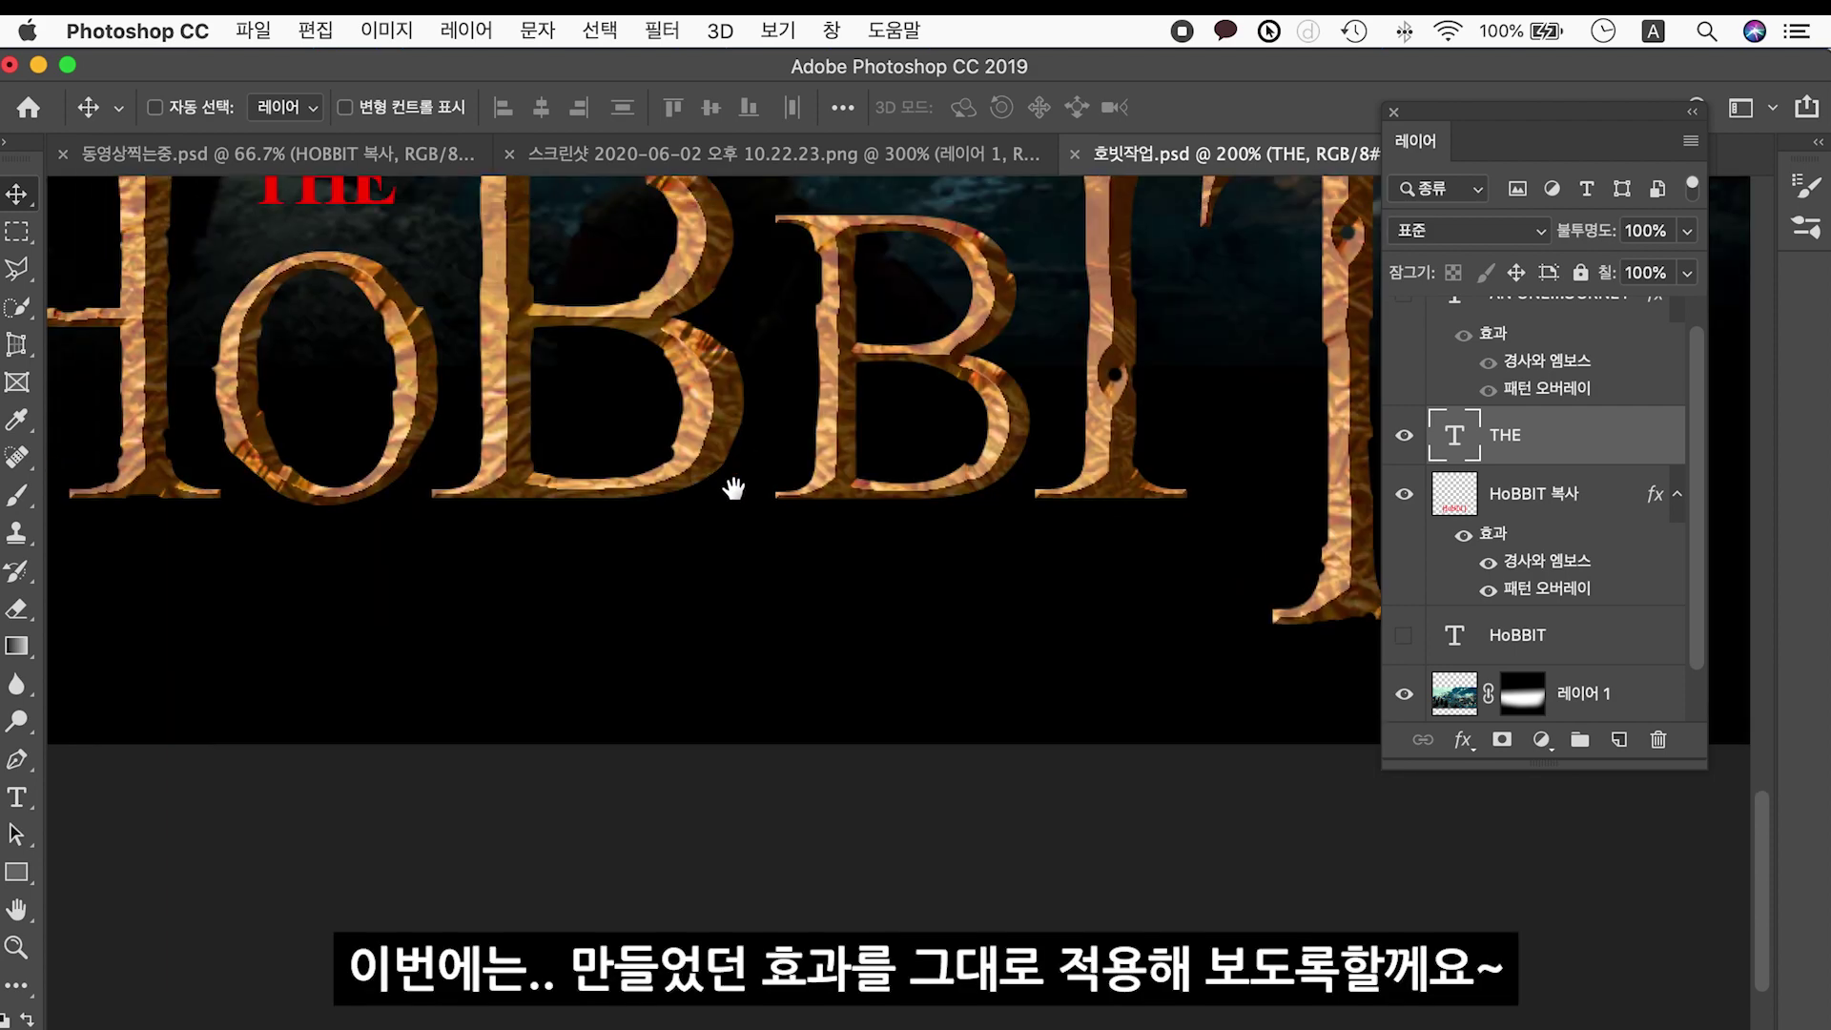
Copy all layer effects, the bevel and emboss and the pattern overlay, from the HoBBIT 복사 layer to the THE layer.
{"action": "scroll", "coordinate": [809, 531], "scroll_direction": "left", "scroll_amount": 3}
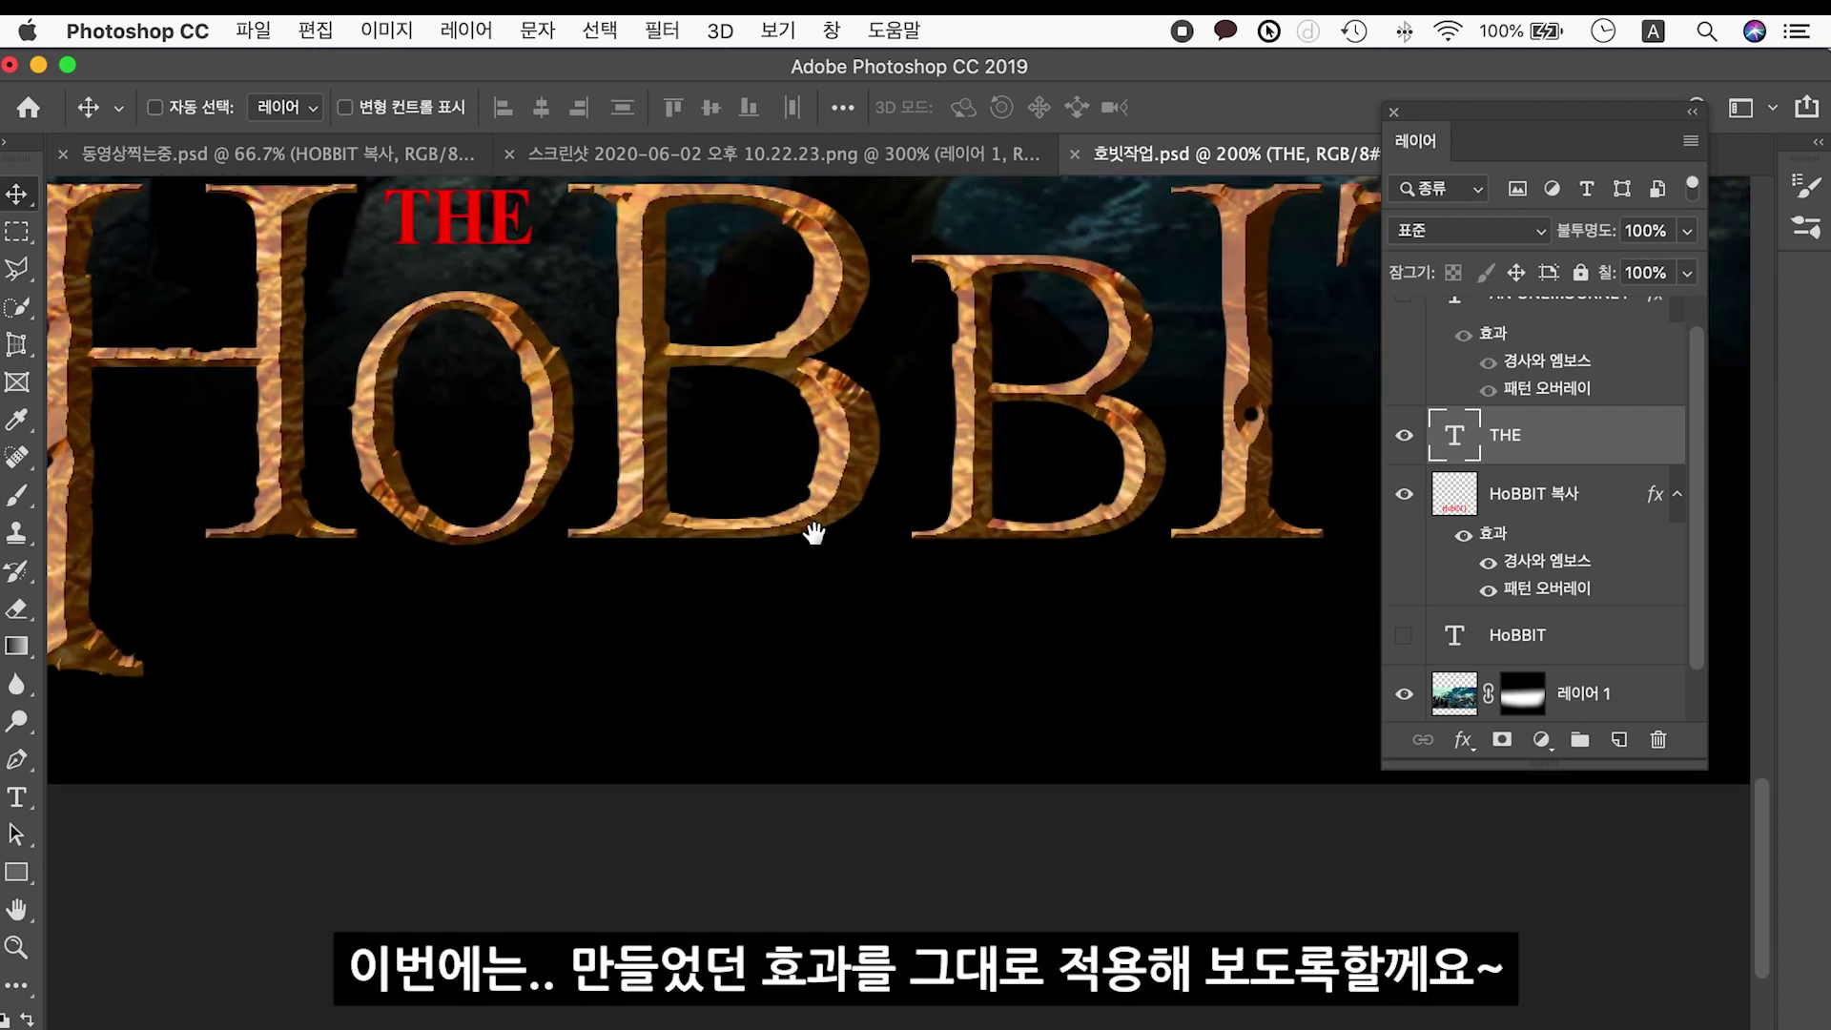
{"action": "scroll", "coordinate": [1701, 549], "scroll_direction": "down", "scroll_amount": 2}
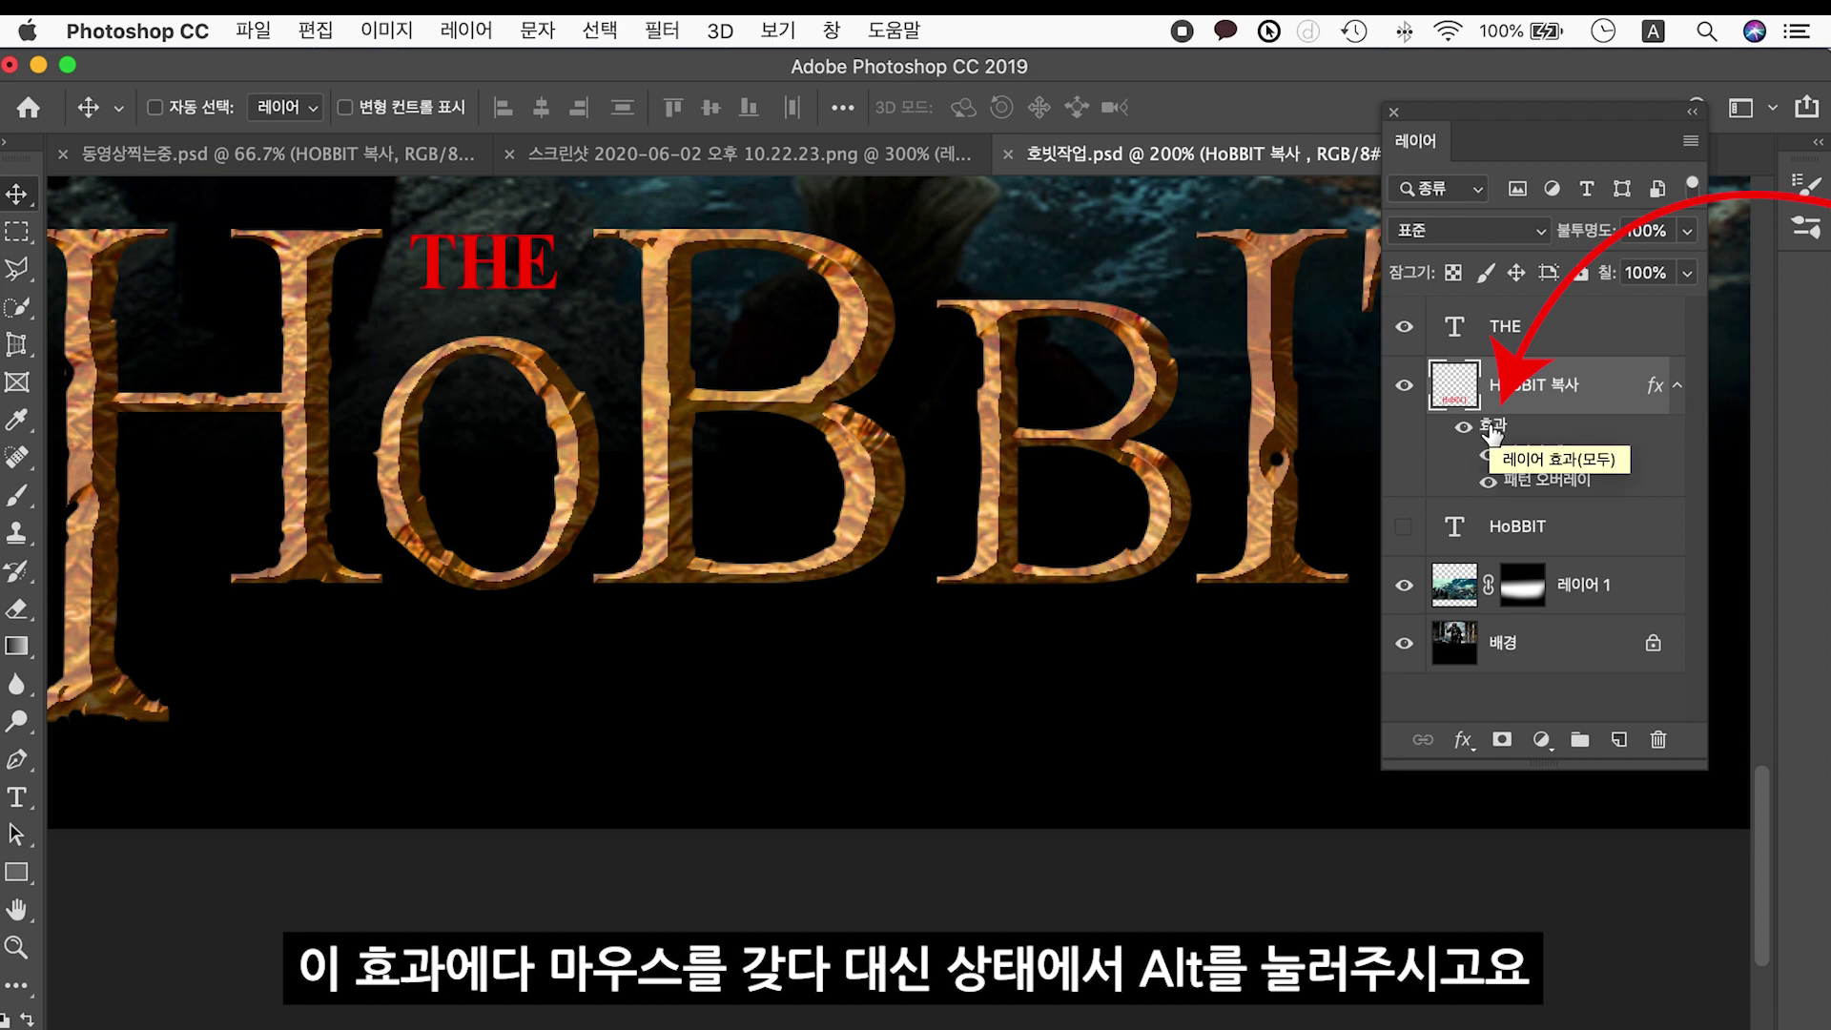
{"action": "left_click_drag", "start_coordinate": [1492, 434], "coordinate": [1458, 445]}
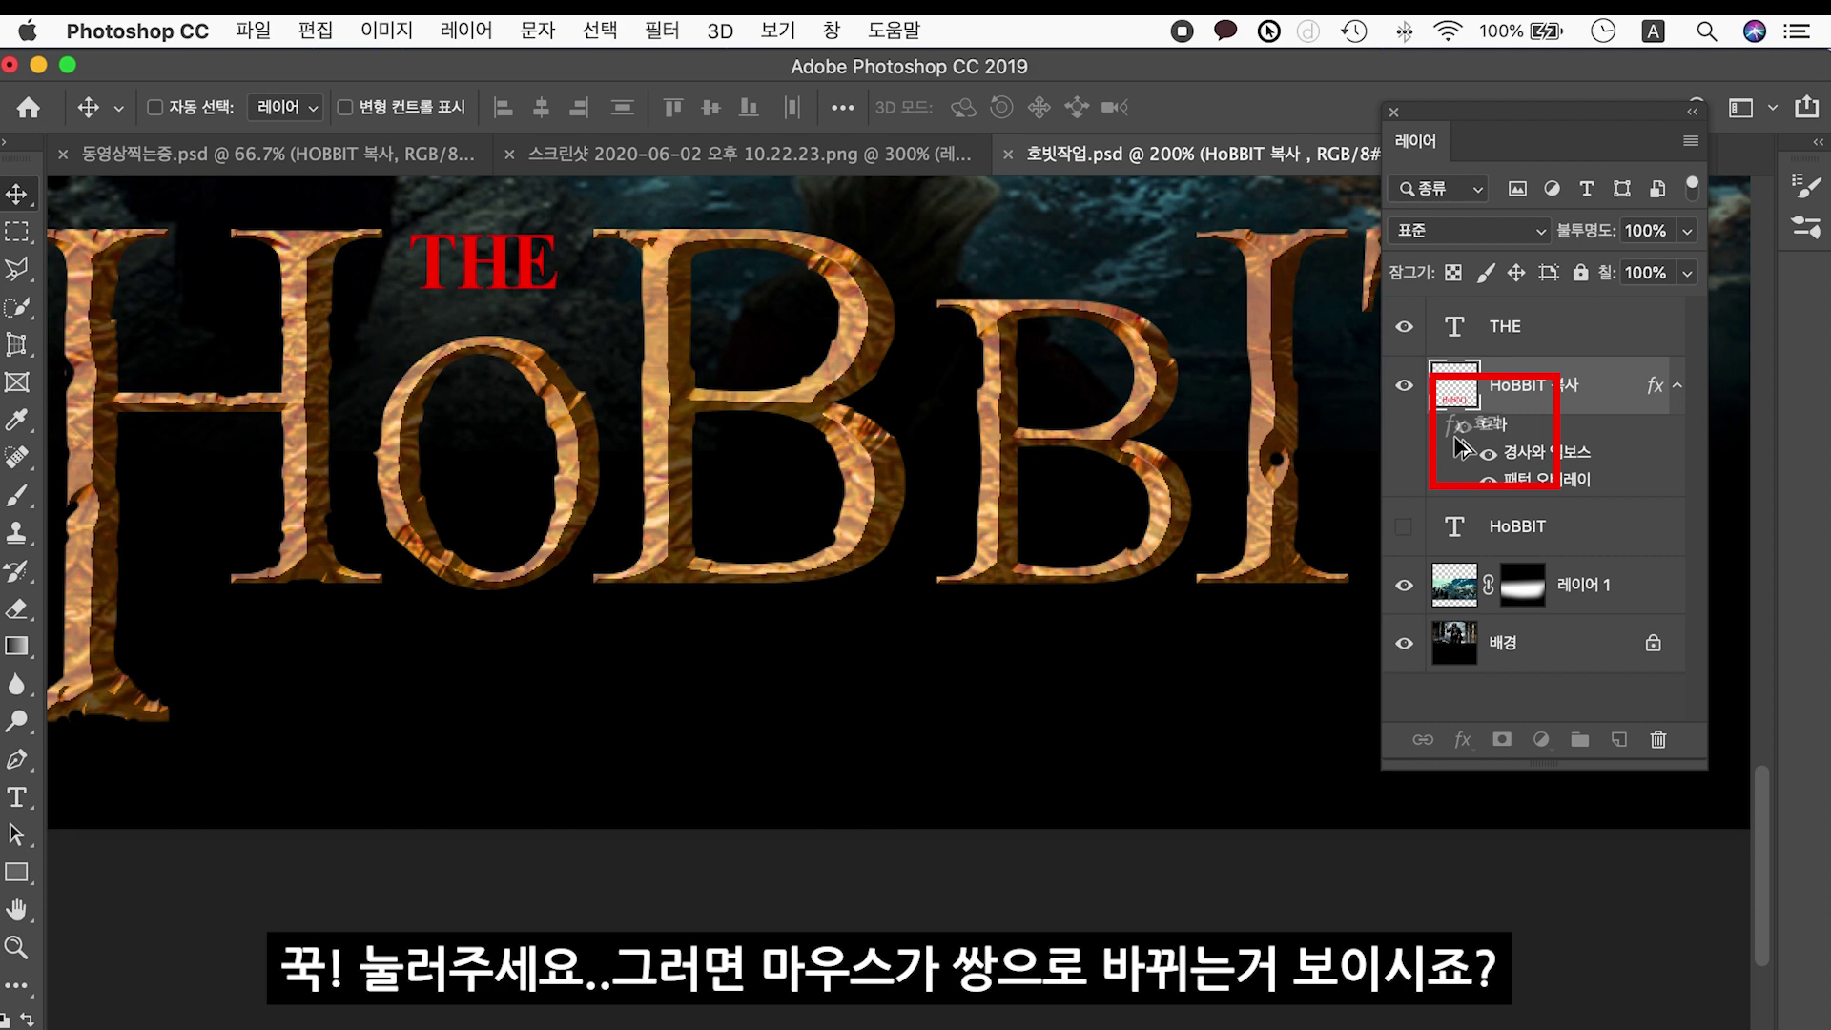
{"action": "left_click_drag", "start_coordinate": [1458, 446], "coordinate": [1522, 346]}
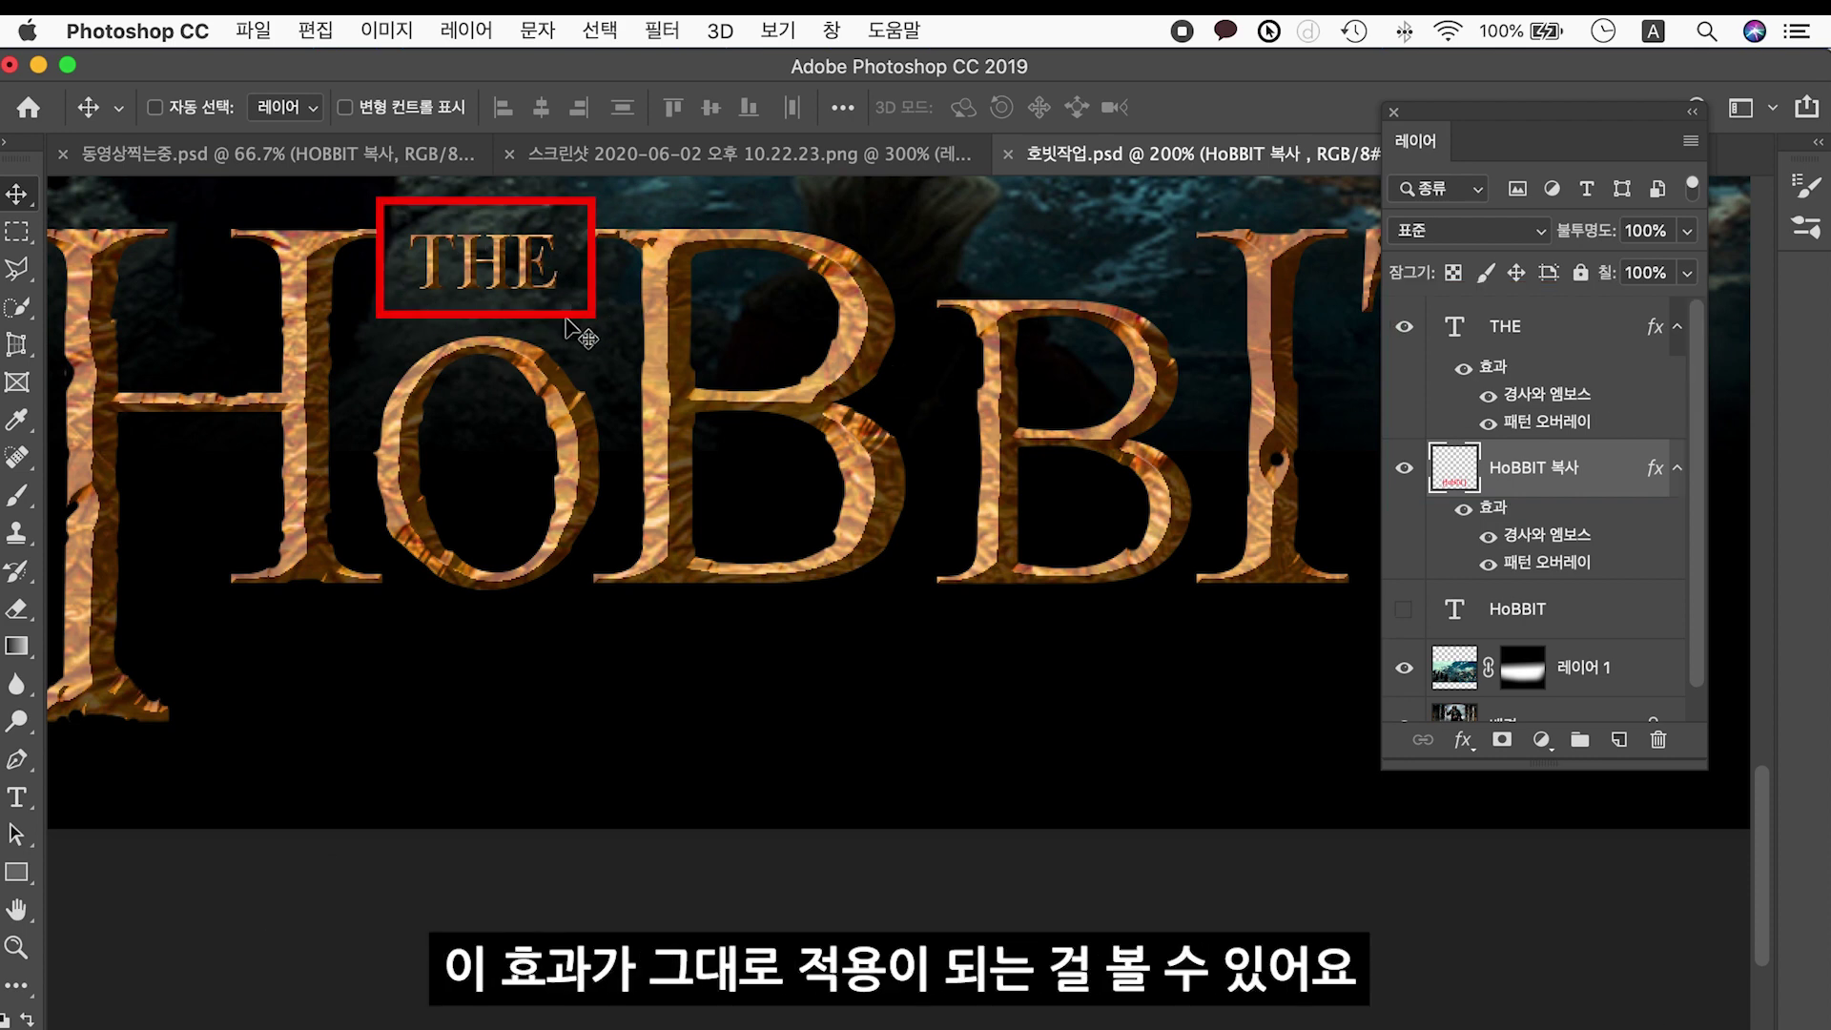
Move the Layers panel clear of the artwork and view the complete title with THE and AN UNEXPECTED JOURNEY on the poster.
{"action": "left_click_drag", "start_coordinate": [572, 329], "coordinate": [577, 334]}
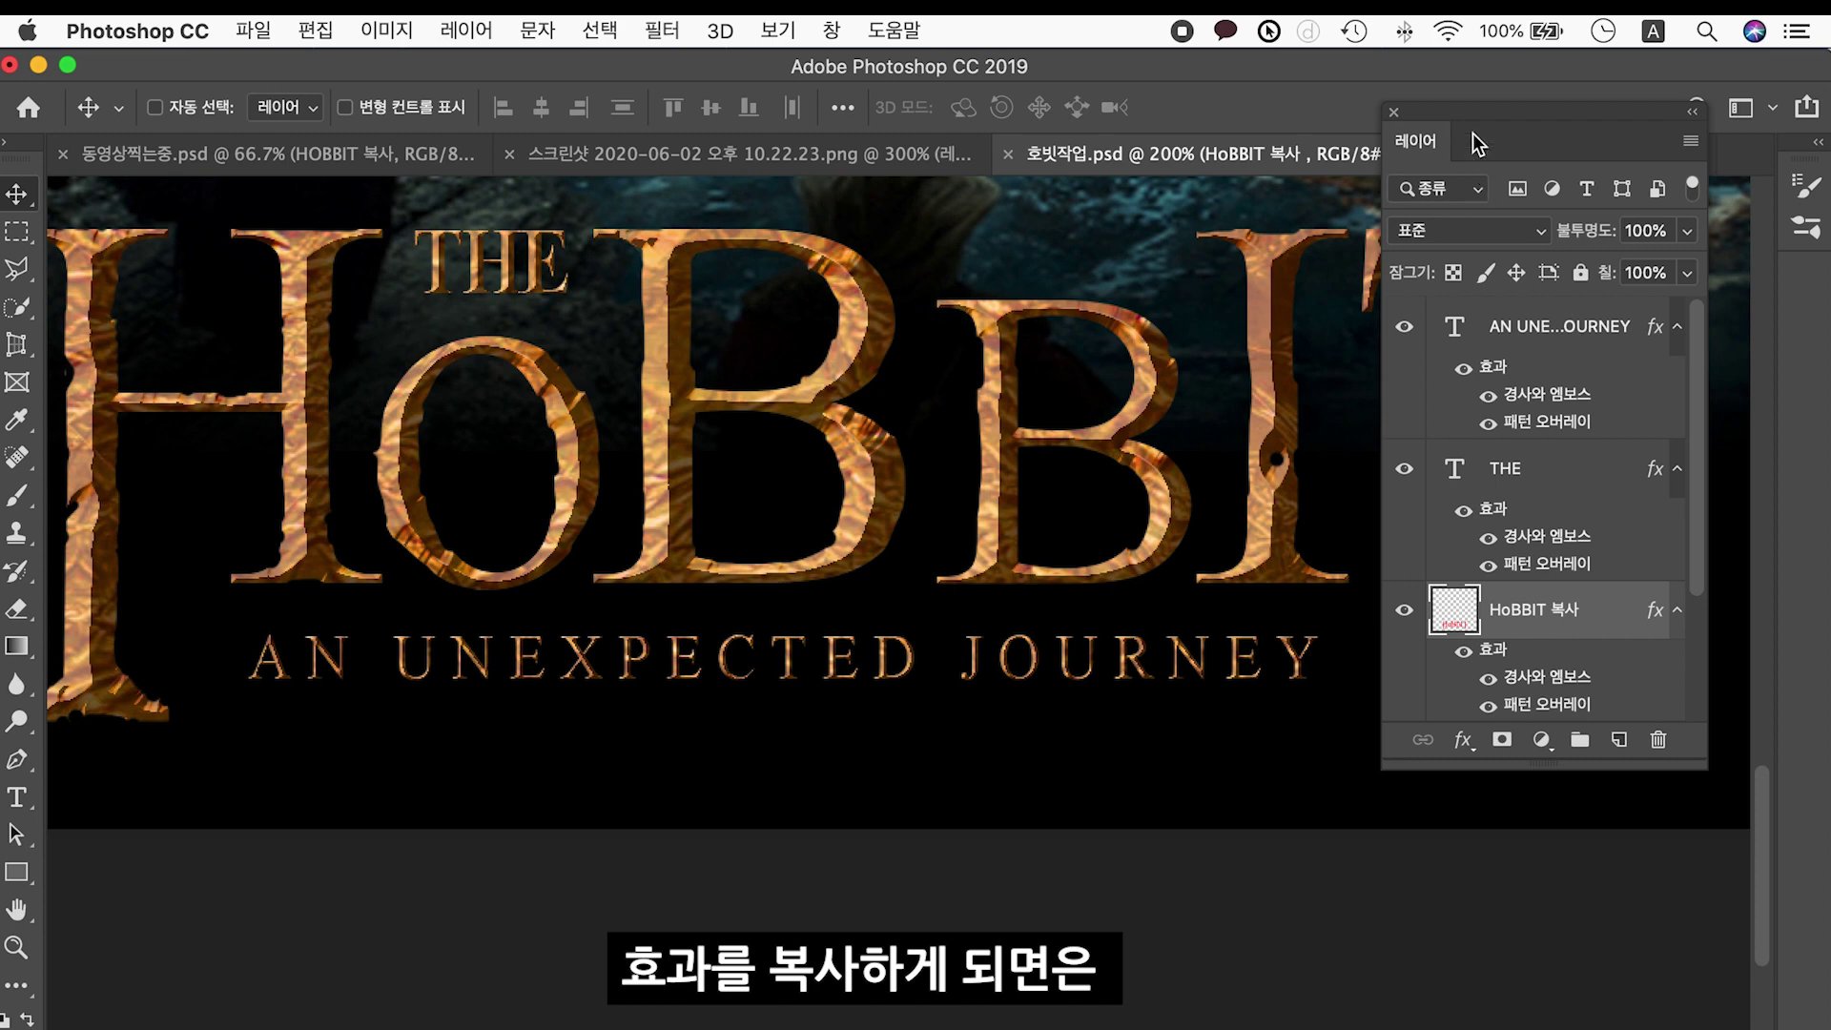
{"action": "left_click_drag", "start_coordinate": [1473, 122], "coordinate": [1466, 757]}
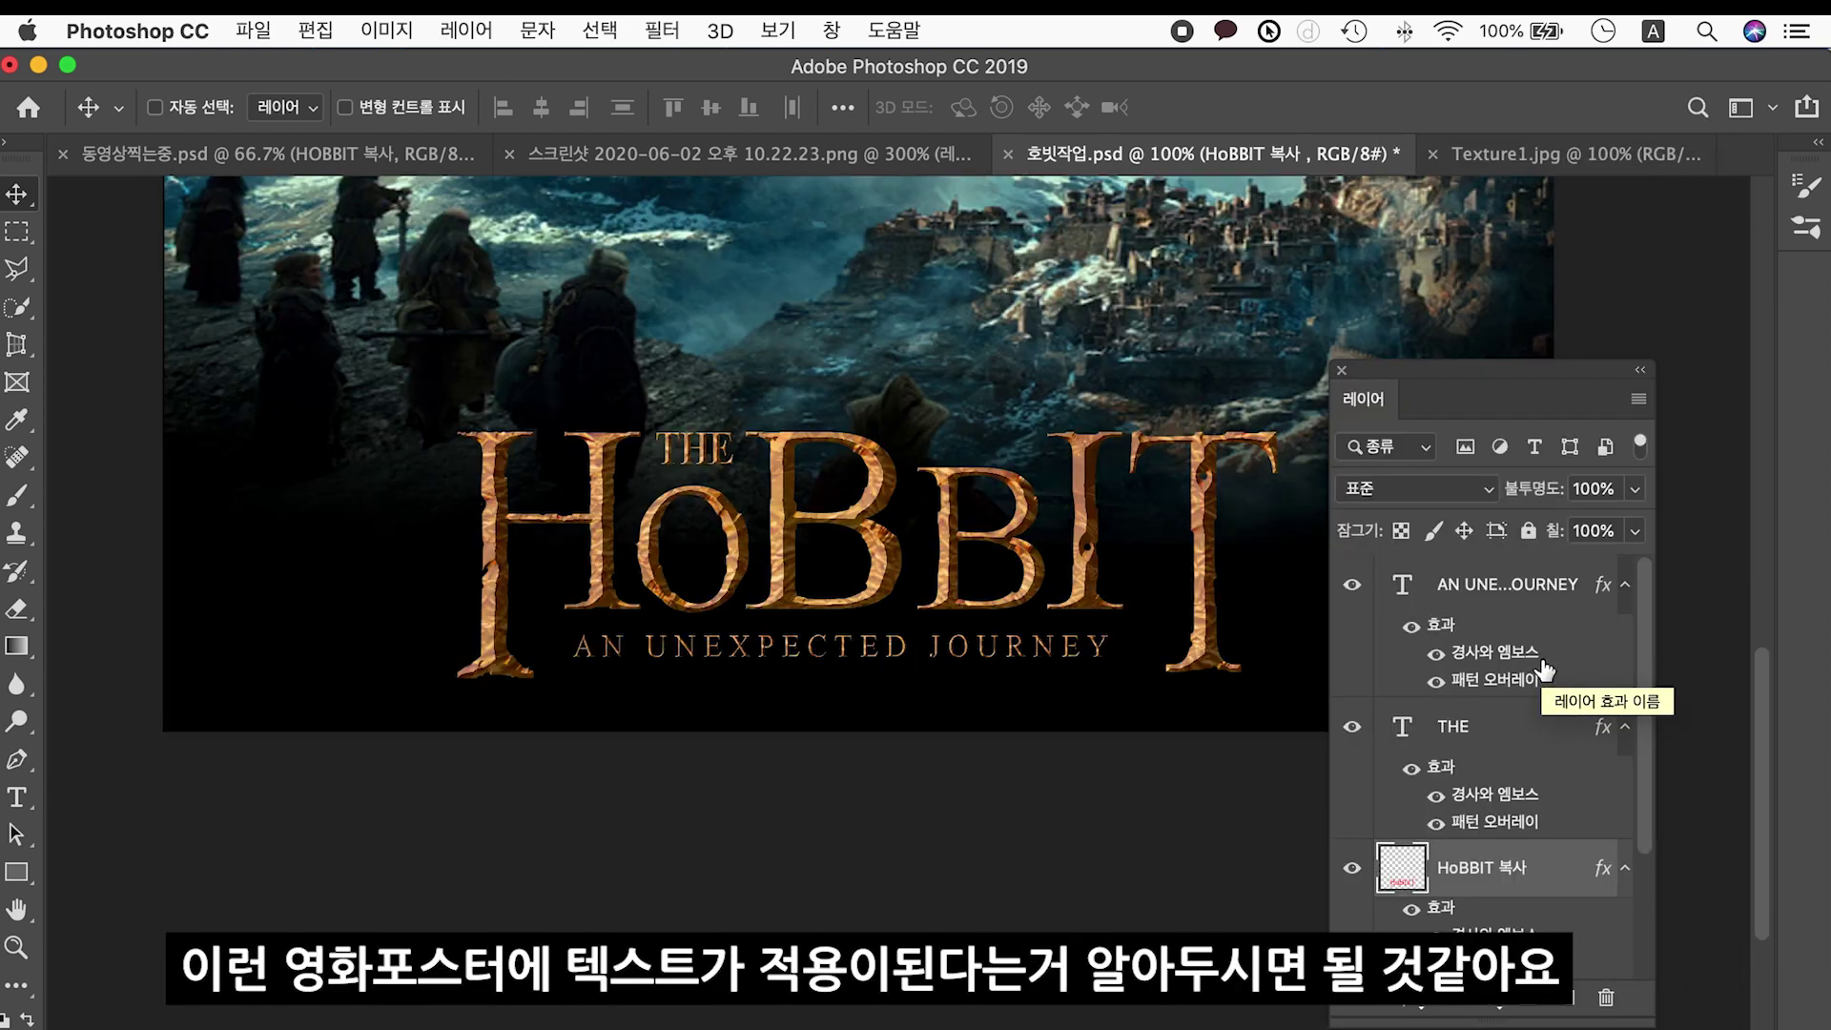